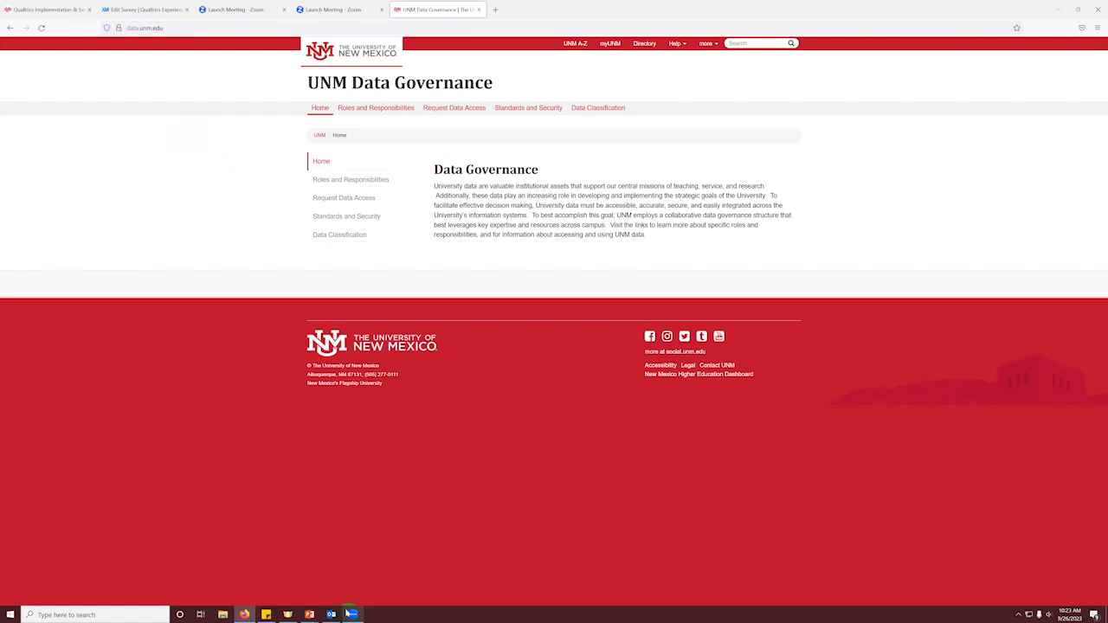
Step: Switch to the Qualtrics survey editor, review the help resources and contact options in XM support, and close it
{"action": "mouse_move", "coordinate": [312, 612]}
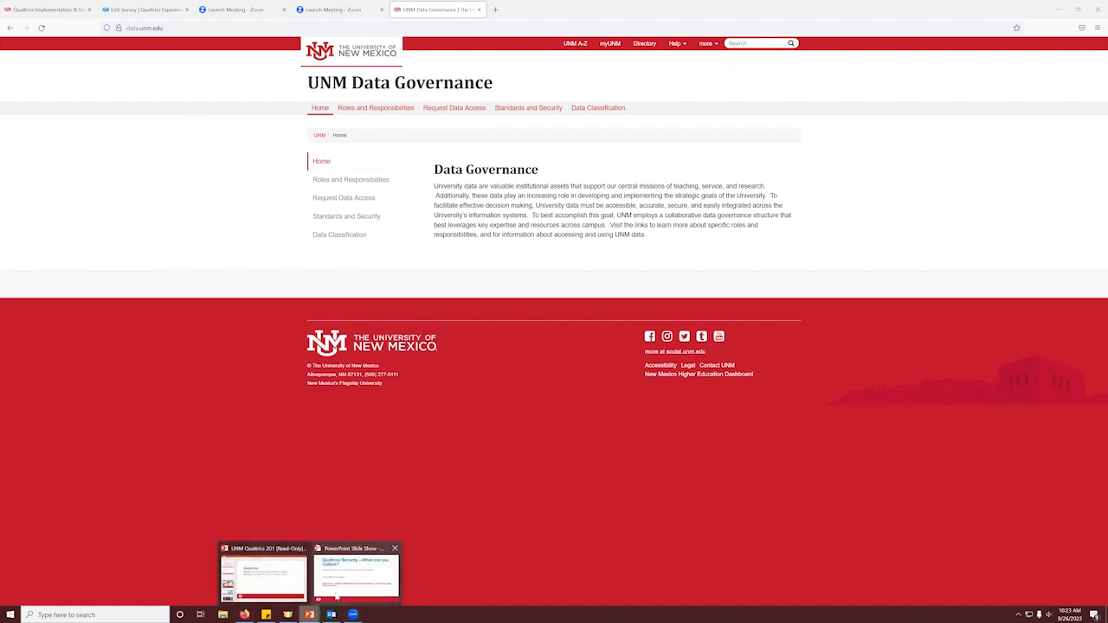
{"action": "left_click", "coordinate": [189, 266]}
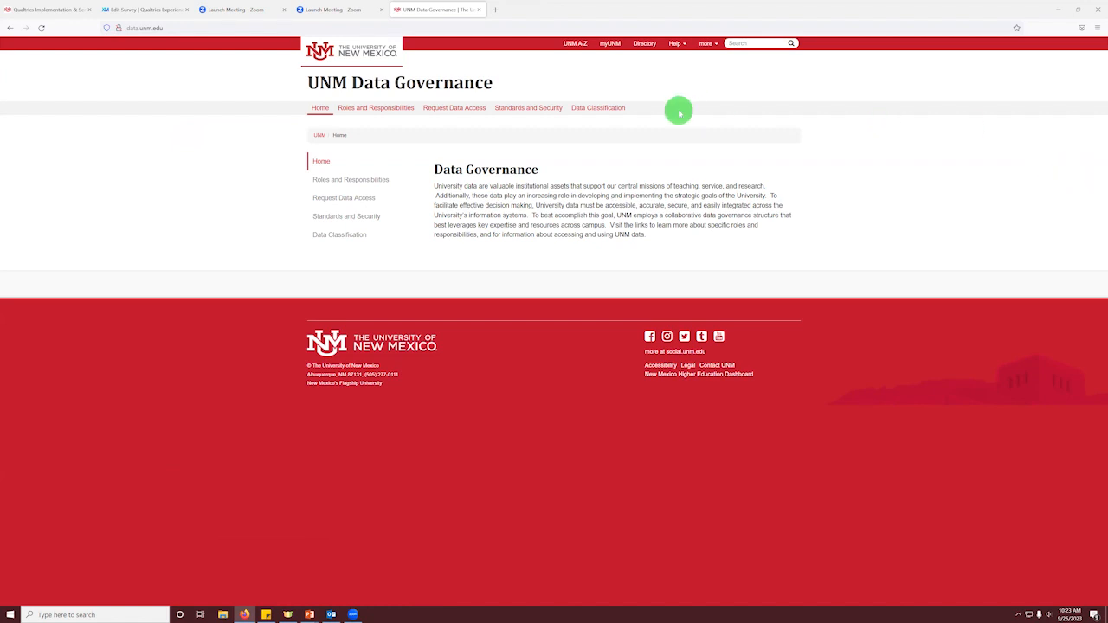
{"action": "left_click", "coordinate": [149, 8]}
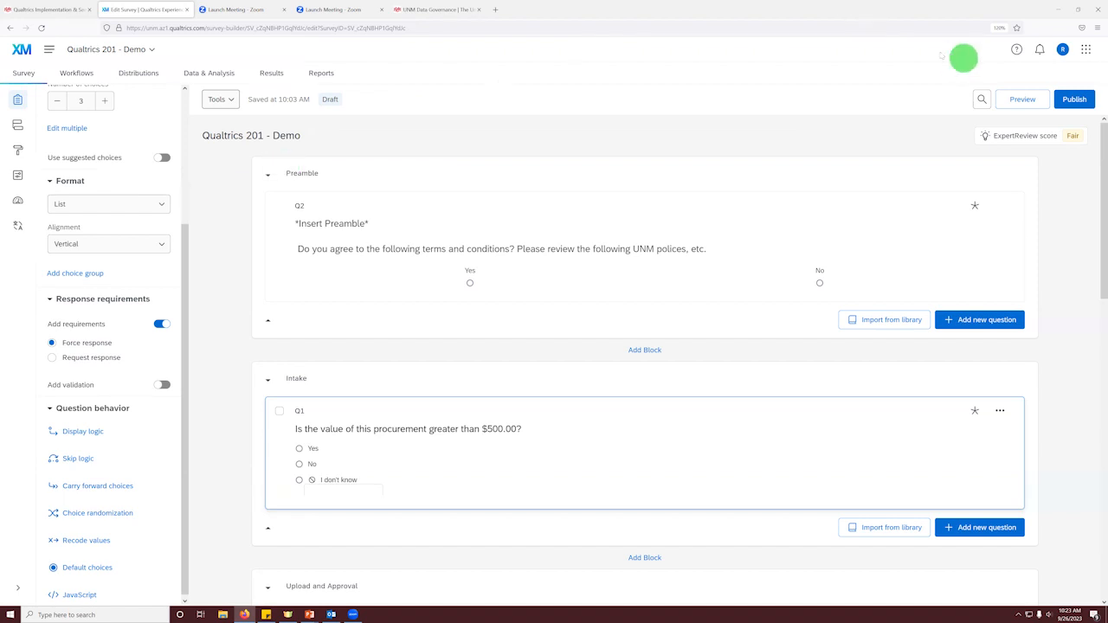
{"action": "left_click", "coordinate": [1016, 50]}
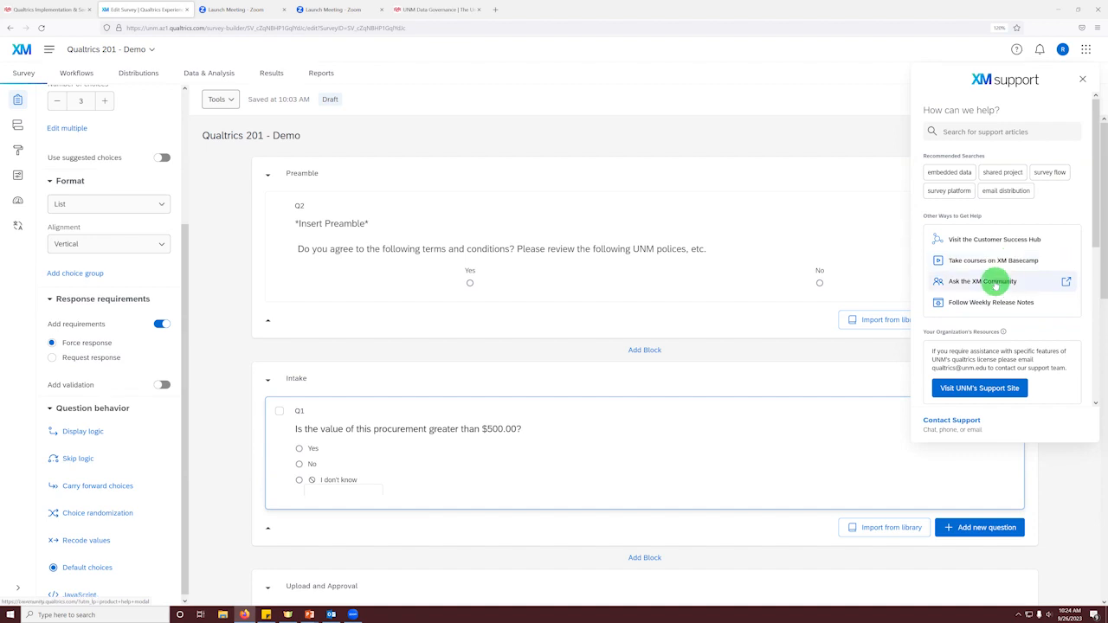
{"action": "scroll", "coordinate": [995, 285], "scroll_direction": "down", "scroll_amount": 2}
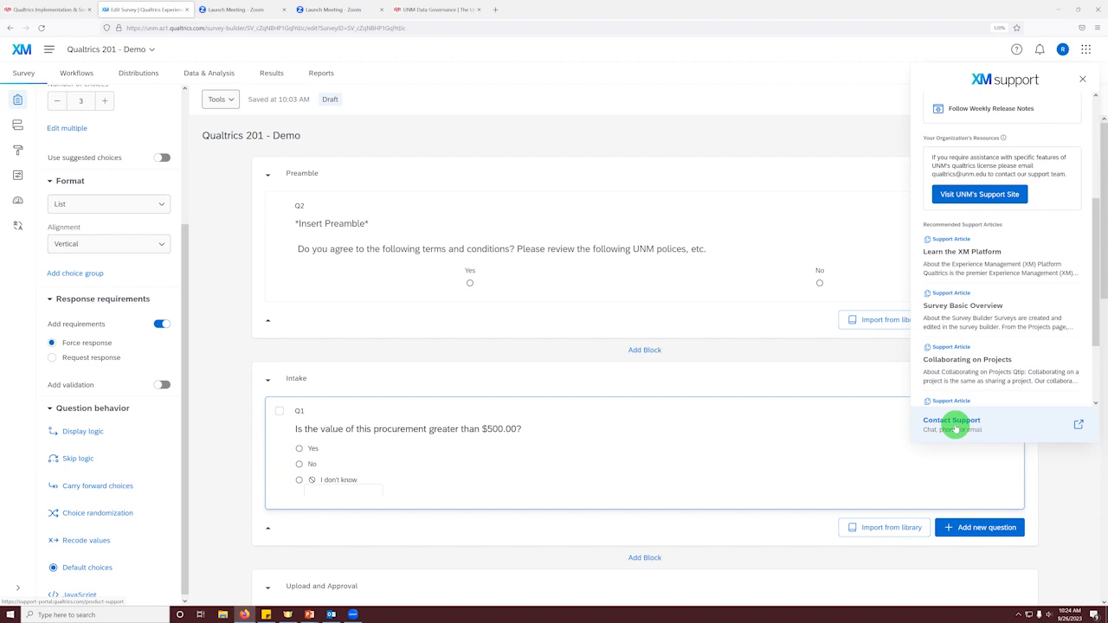
{"action": "left_click", "coordinate": [410, 128]}
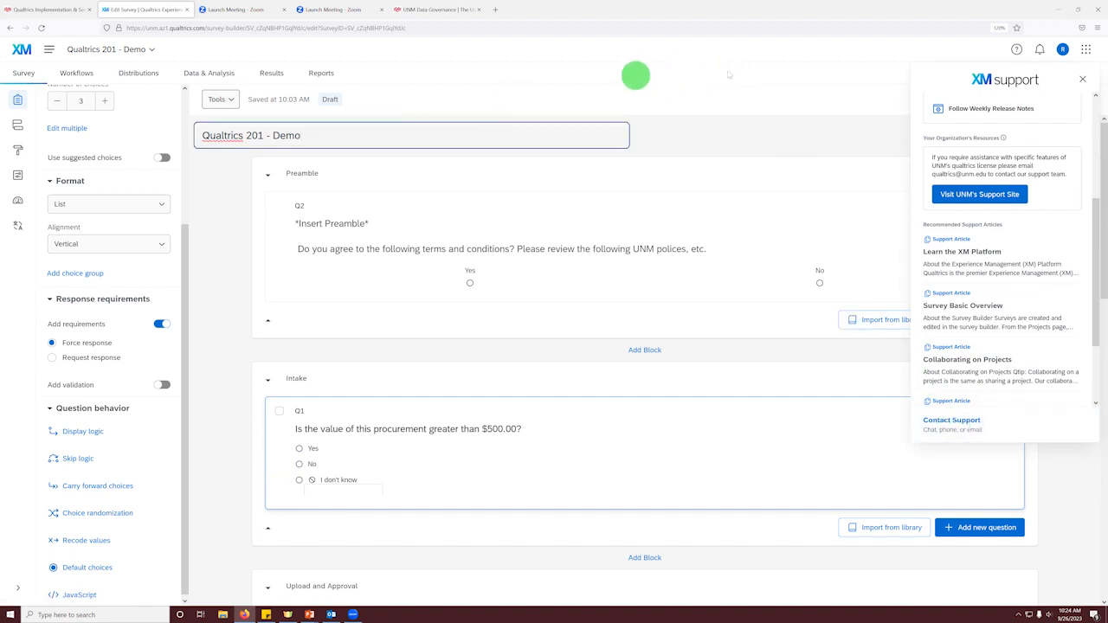
{"action": "left_click", "coordinate": [1082, 78]}
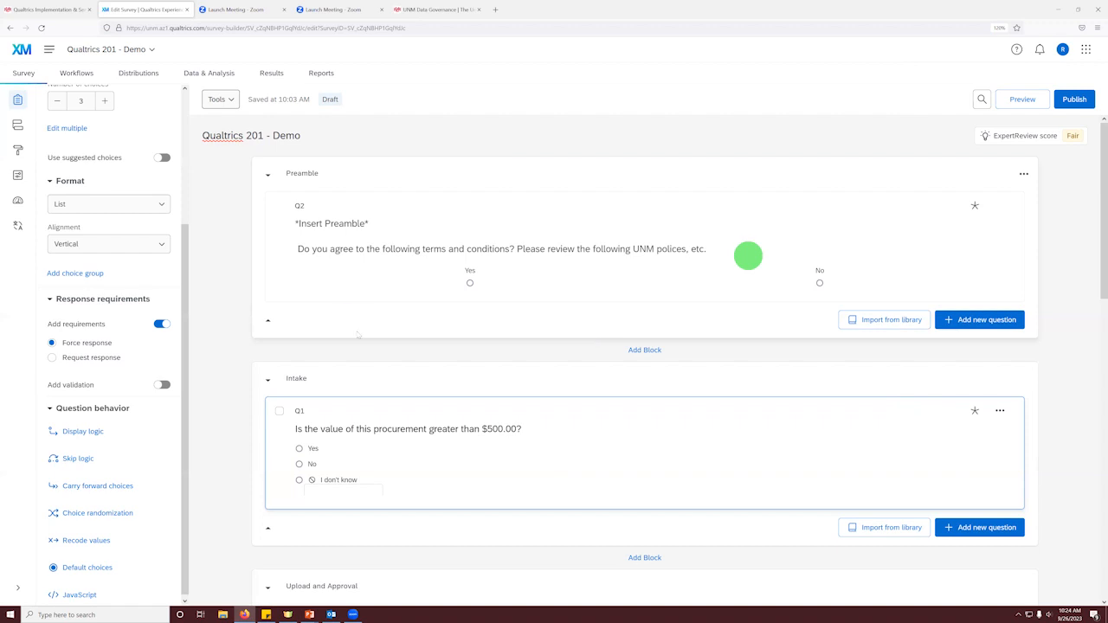
Step: Look through the survey's questions from the Preamble block down to the Upload and Approval block
{"action": "left_click", "coordinate": [337, 229]}
{"action": "scroll", "coordinate": [236, 312], "scroll_direction": "down", "scroll_amount": 1}
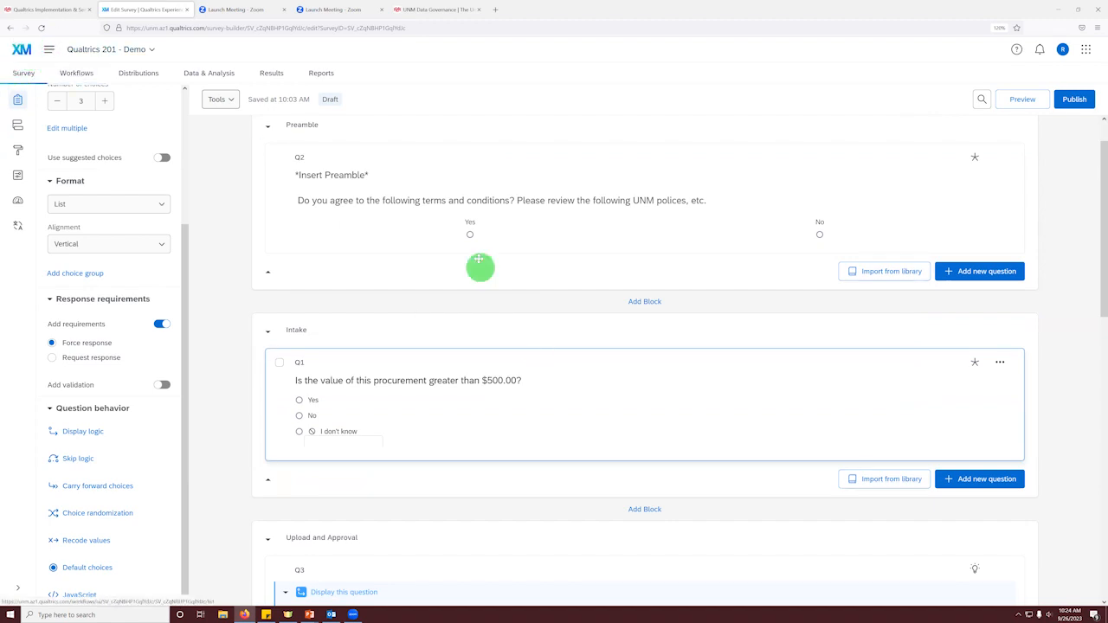
{"action": "scroll", "coordinate": [478, 260], "scroll_direction": "up", "scroll_amount": 1}
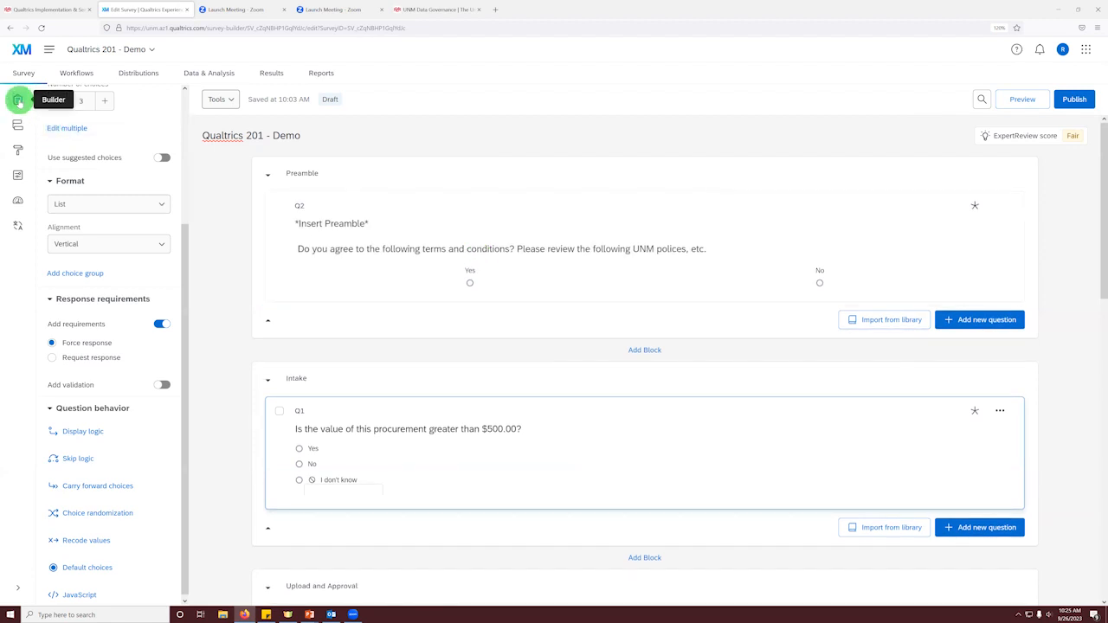
{"action": "scroll", "coordinate": [321, 297], "scroll_direction": "down", "scroll_amount": 6}
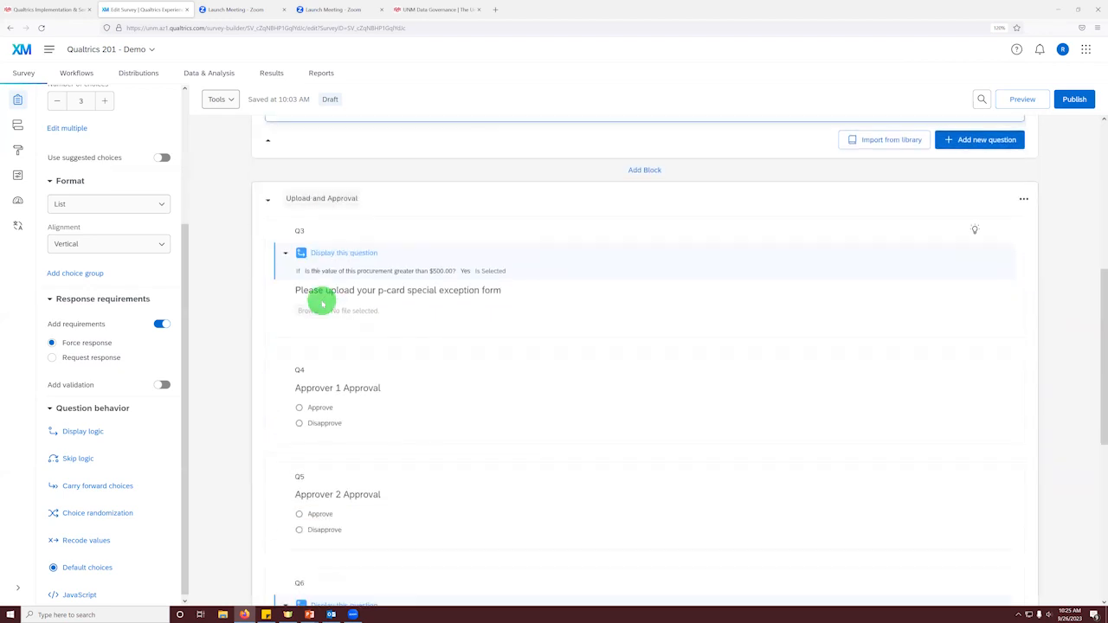
{"action": "scroll", "coordinate": [396, 244], "scroll_direction": "down", "scroll_amount": 5}
{"action": "scroll", "coordinate": [416, 374], "scroll_direction": "up", "scroll_amount": 5}
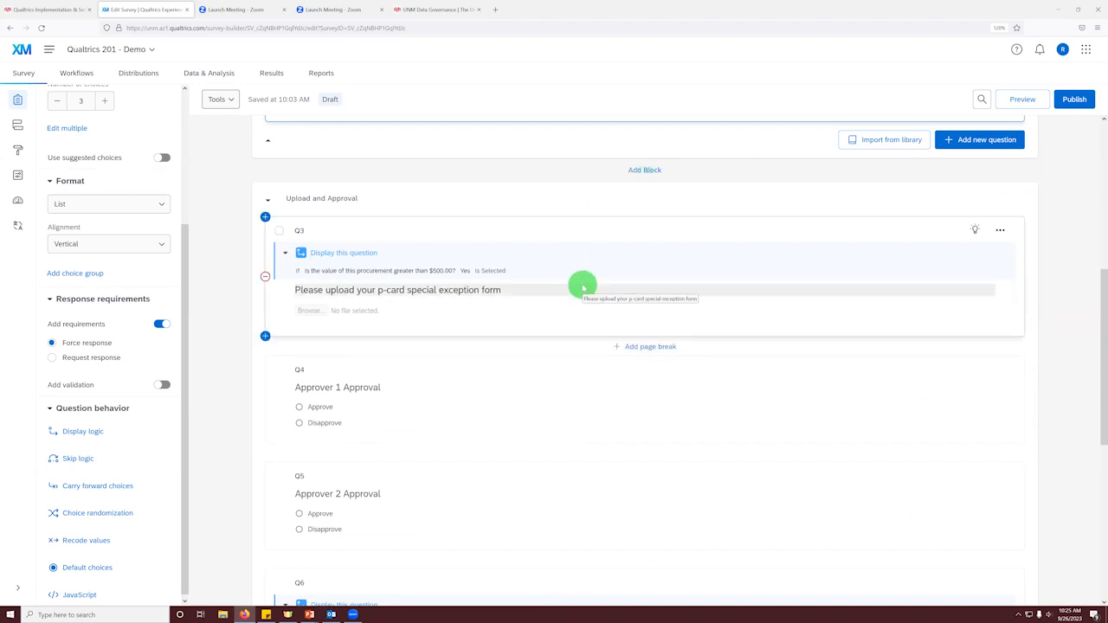
{"action": "scroll", "coordinate": [760, 174], "scroll_direction": "up", "scroll_amount": 5}
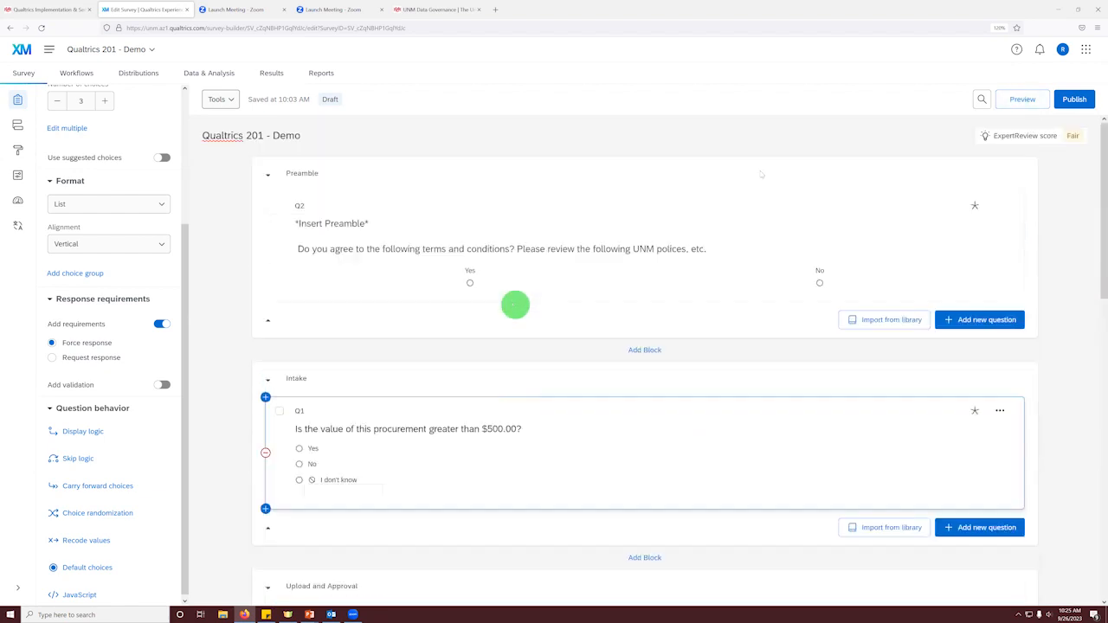
Step: Try to open the survey preview and publish the Qualtrics 201 - Demo survey
{"action": "left_click", "coordinate": [1022, 100]}
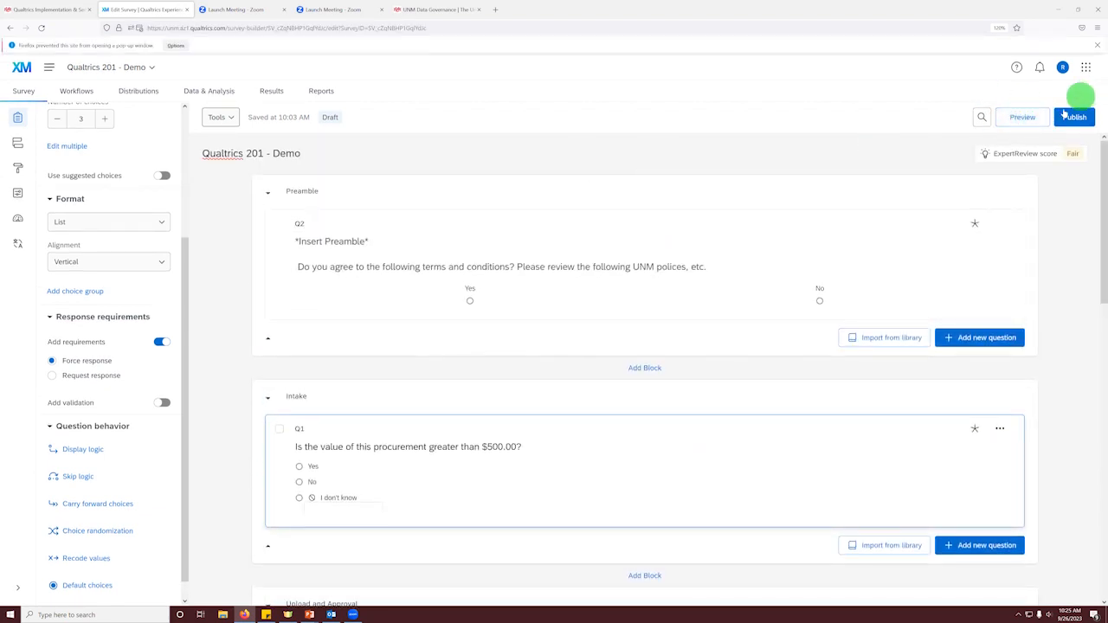
{"action": "left_click", "coordinate": [1027, 120]}
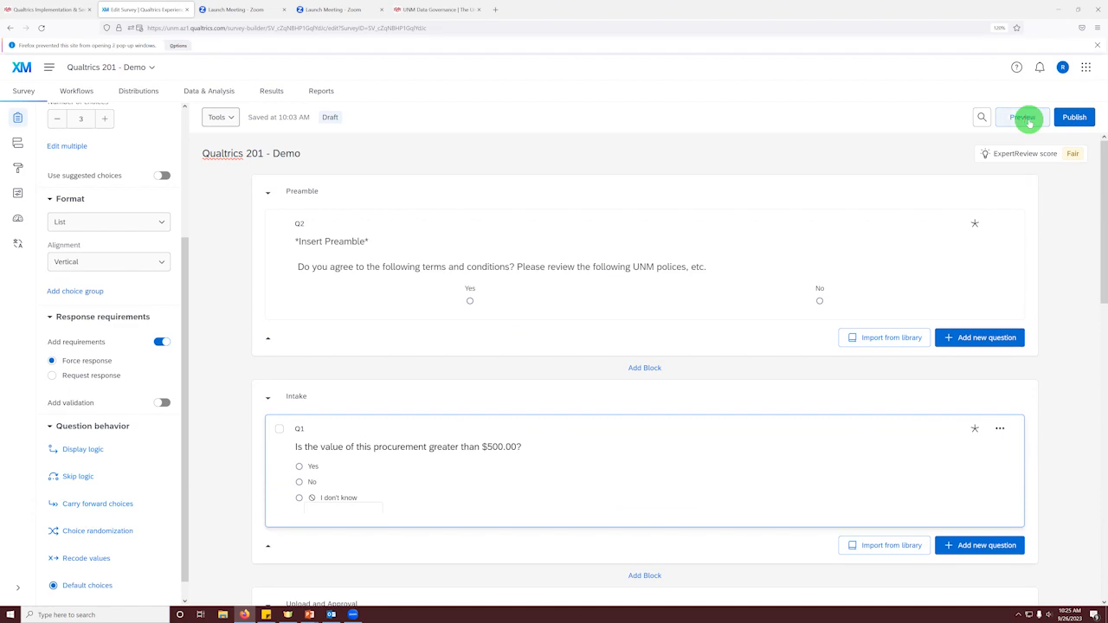
{"action": "left_click", "coordinate": [1066, 119]}
{"action": "left_click", "coordinate": [694, 443]}
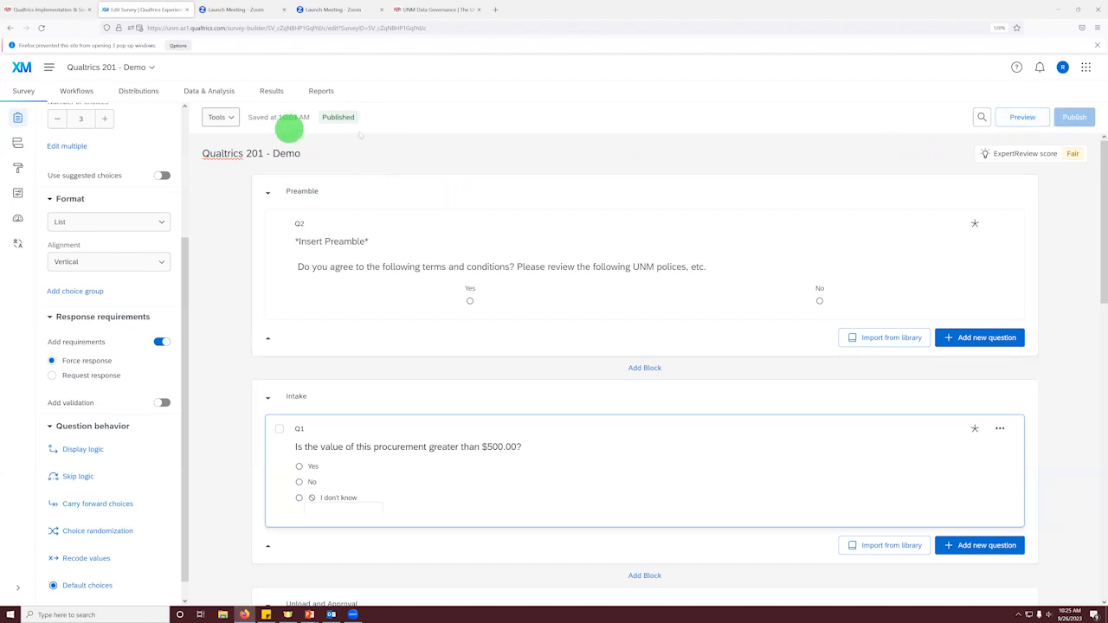
Step: Choose email distribution with a single reusable link for the survey and copy the anonymous survey link
{"action": "left_click", "coordinate": [137, 93]}
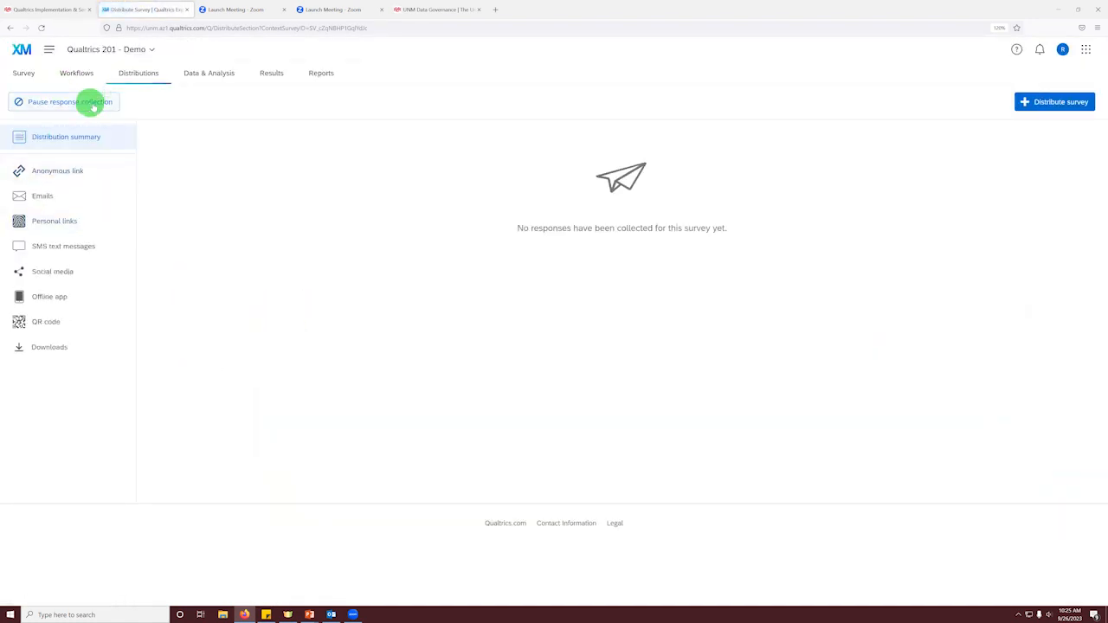
{"action": "left_click", "coordinate": [1057, 99]}
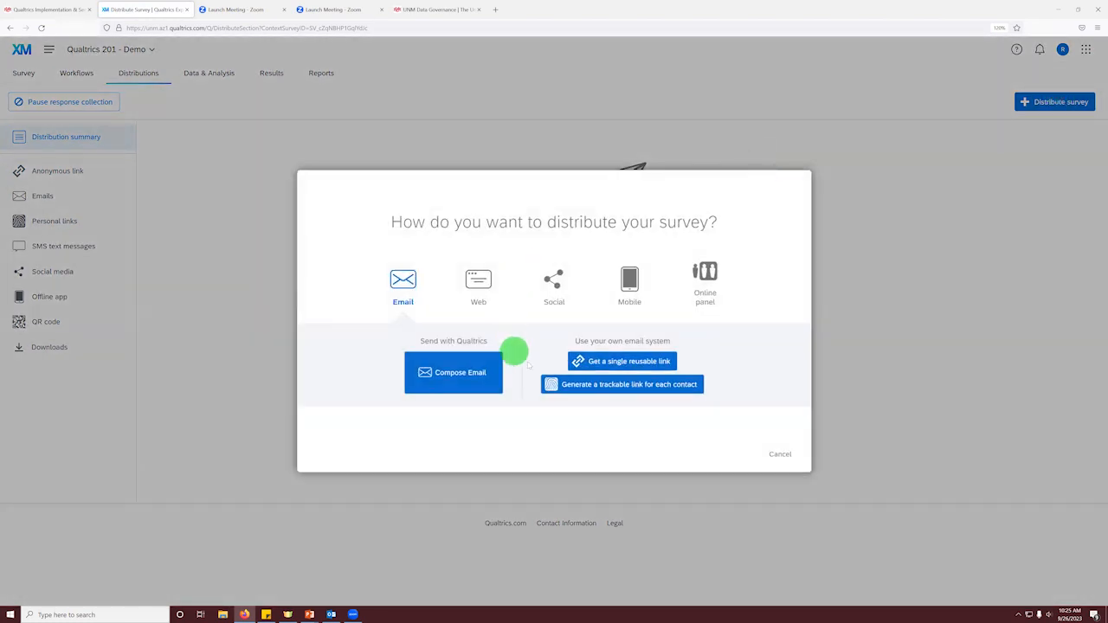
{"action": "left_click", "coordinate": [591, 367]}
{"action": "left_click", "coordinate": [332, 11]}
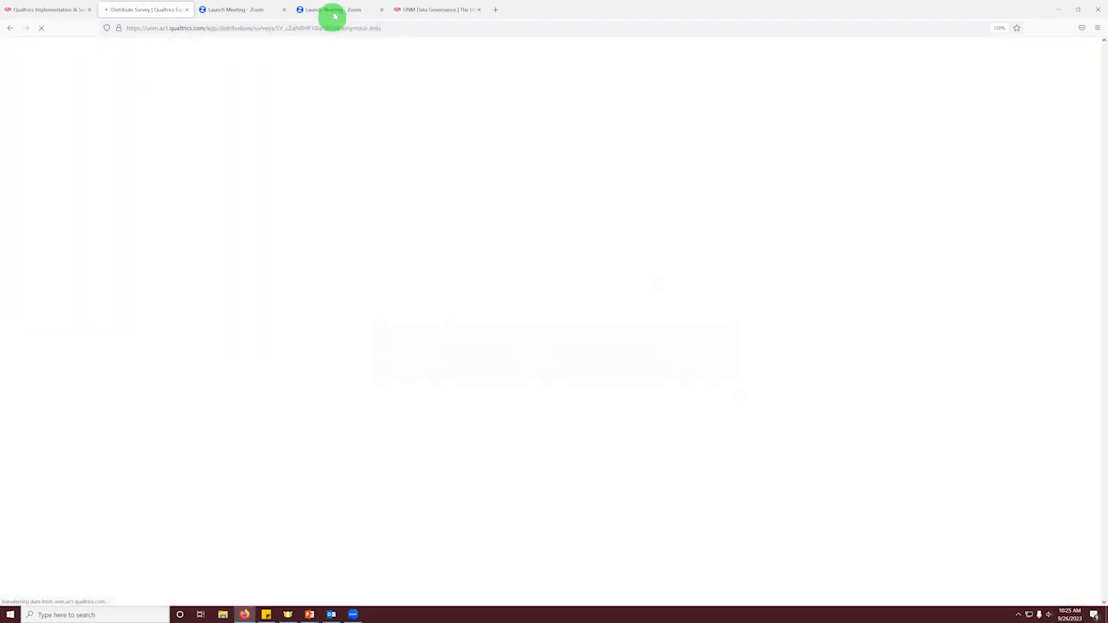
{"action": "left_click", "coordinate": [329, 28]}
{"action": "left_click", "coordinate": [124, 8]}
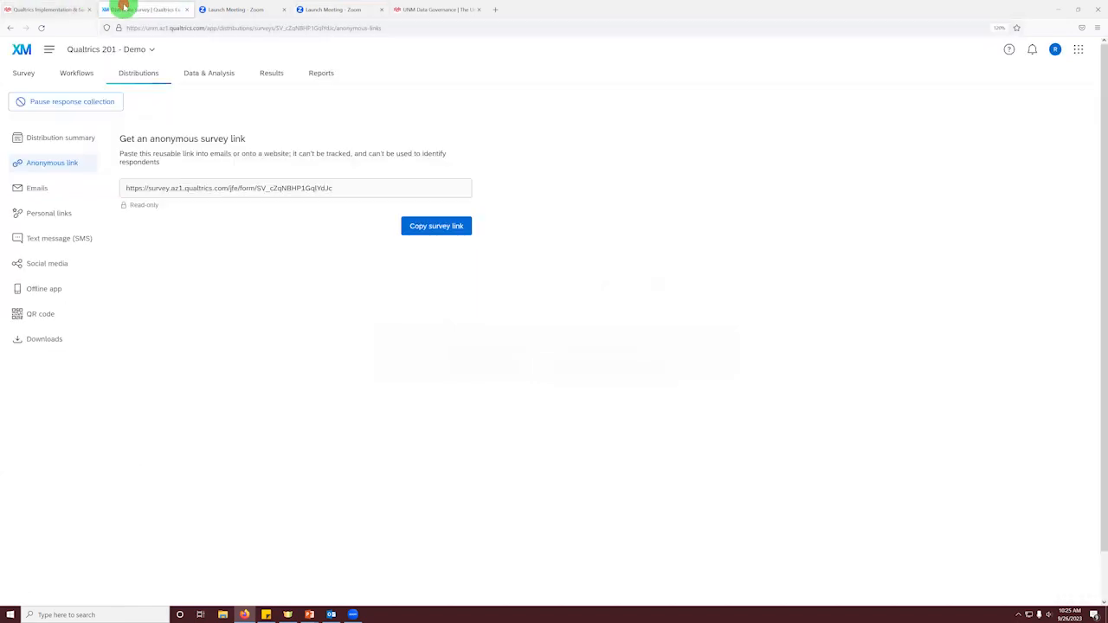
{"action": "left_click", "coordinate": [455, 231]}
Step: Open the copied survey link in the second Launch Meeting browser tab, with the bookmarks sidebar closed
{"action": "left_click", "coordinate": [353, 9]}
{"action": "left_click", "coordinate": [339, 27]}
{"action": "key", "text": "ctrl+v"}
{"action": "key", "text": "ctrl+b"}
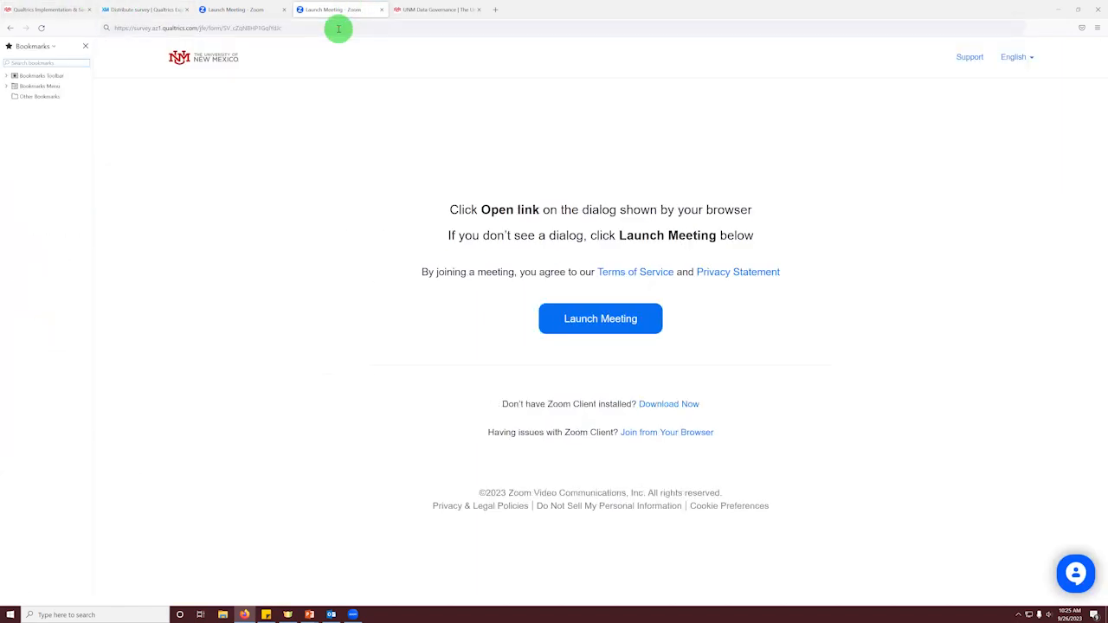
{"action": "left_click", "coordinate": [338, 29]}
{"action": "key", "text": "Return"}
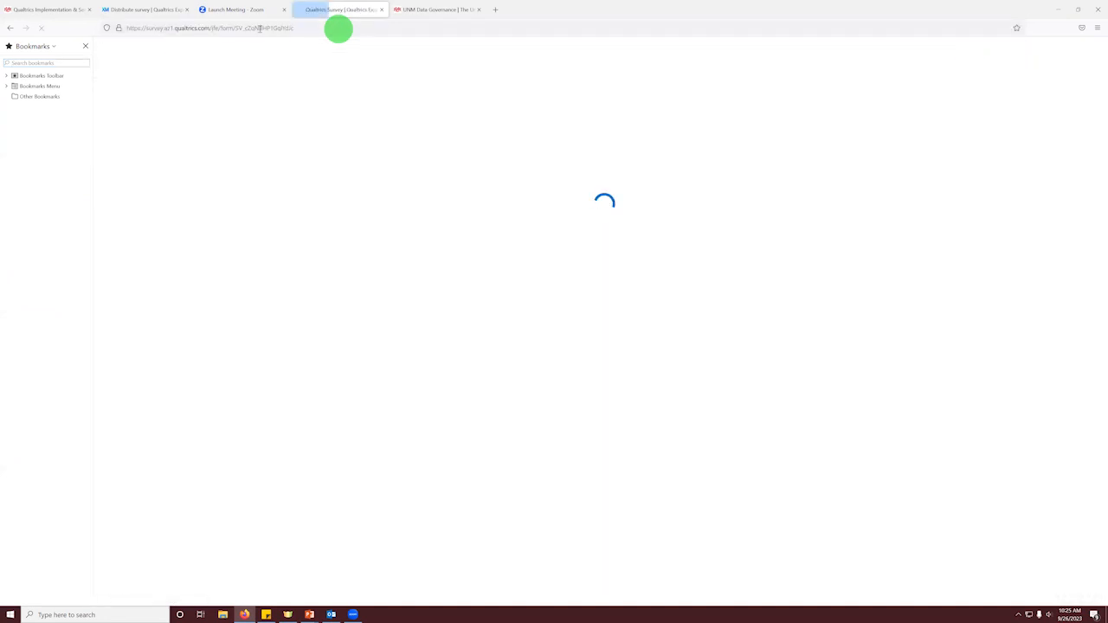
{"action": "left_click", "coordinate": [86, 46]}
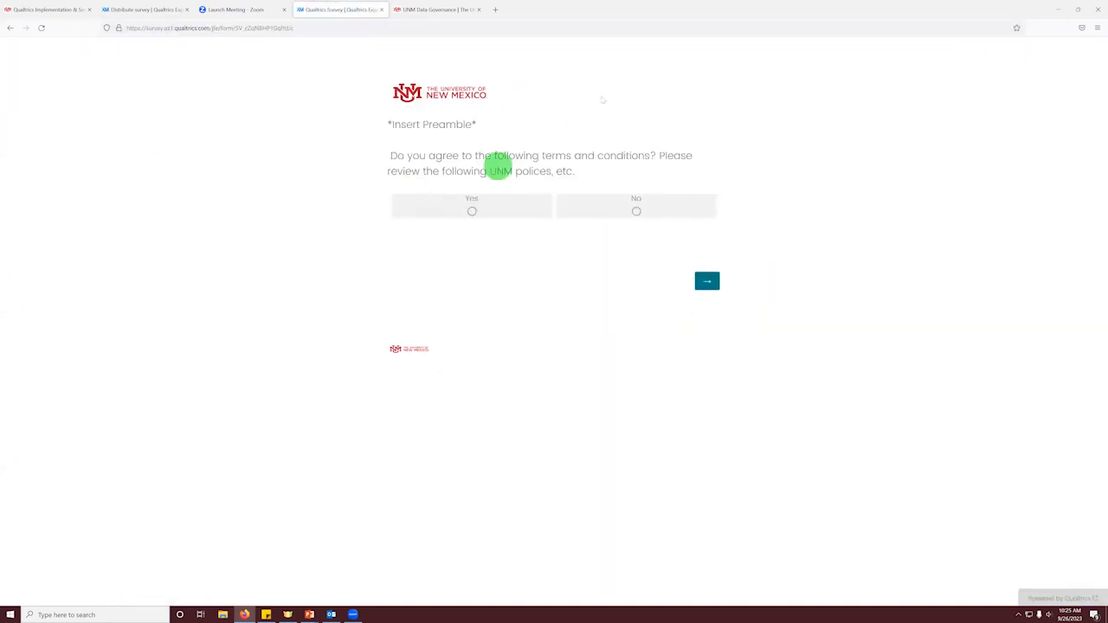
Step: Answer Yes to the terms and conditions and No to the procurement value question, advancing to the approval questions
{"action": "left_click", "coordinate": [708, 282]}
{"action": "left_click", "coordinate": [474, 211]}
{"action": "left_click", "coordinate": [702, 304]}
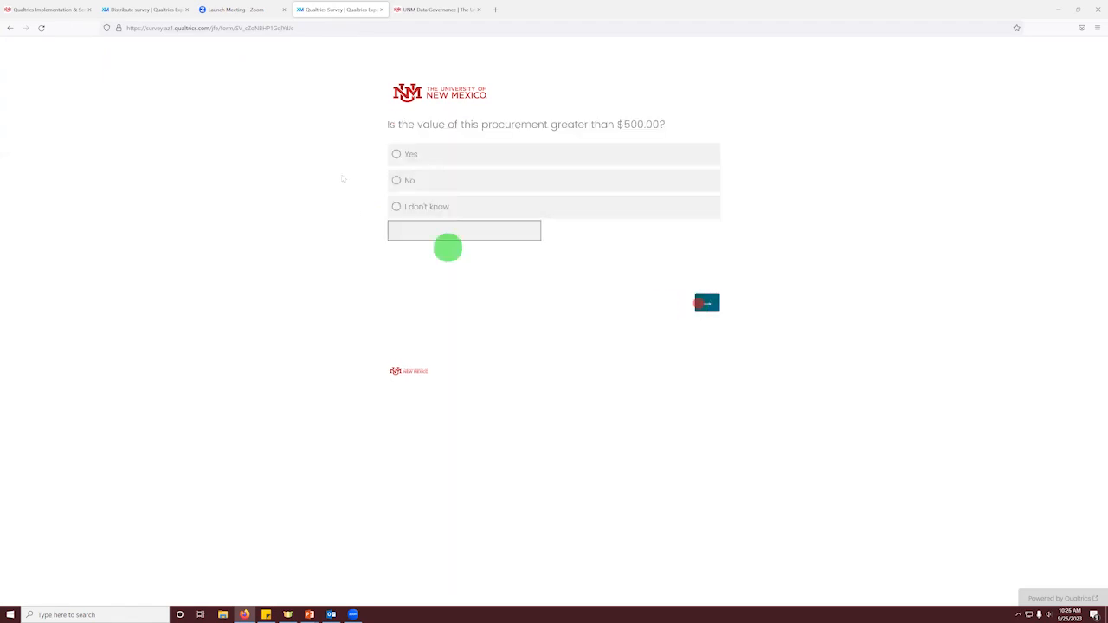
{"action": "left_click", "coordinate": [456, 179]}
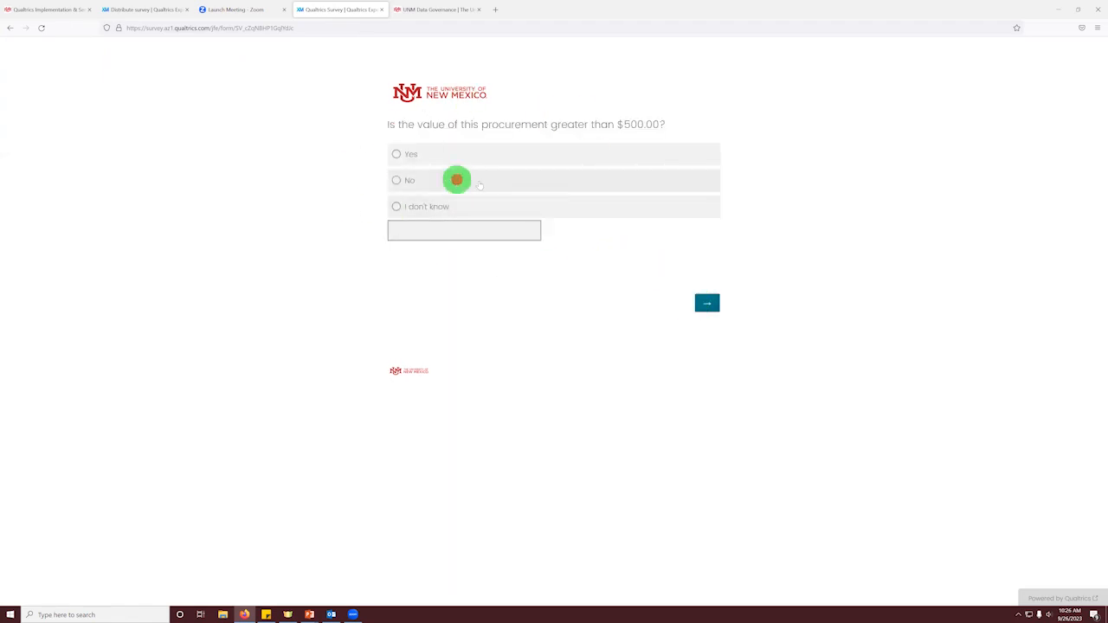
{"action": "left_click", "coordinate": [706, 308]}
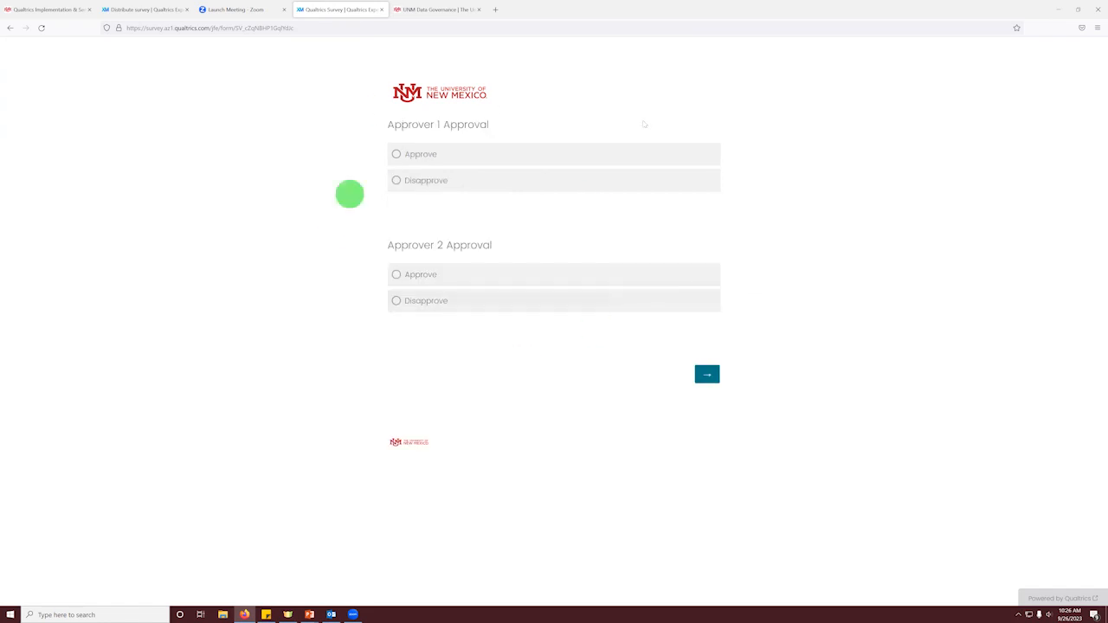
Step: Return to the survey editor from the live survey and open the survey flow
{"action": "left_click", "coordinate": [212, 8]}
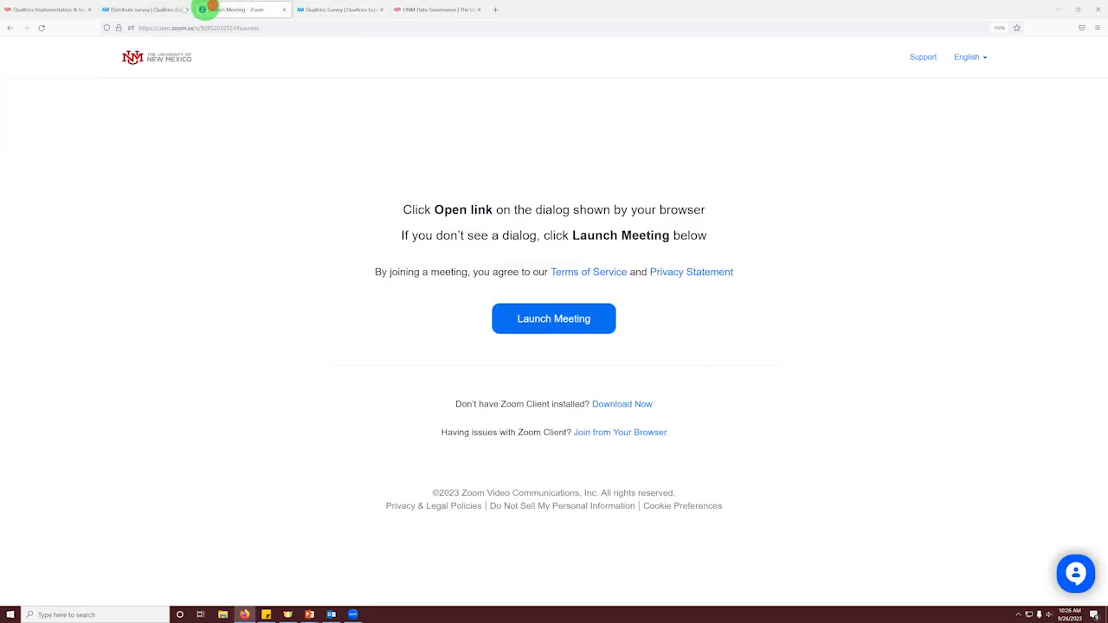
{"action": "left_click", "coordinate": [165, 8]}
{"action": "left_click", "coordinate": [21, 76]}
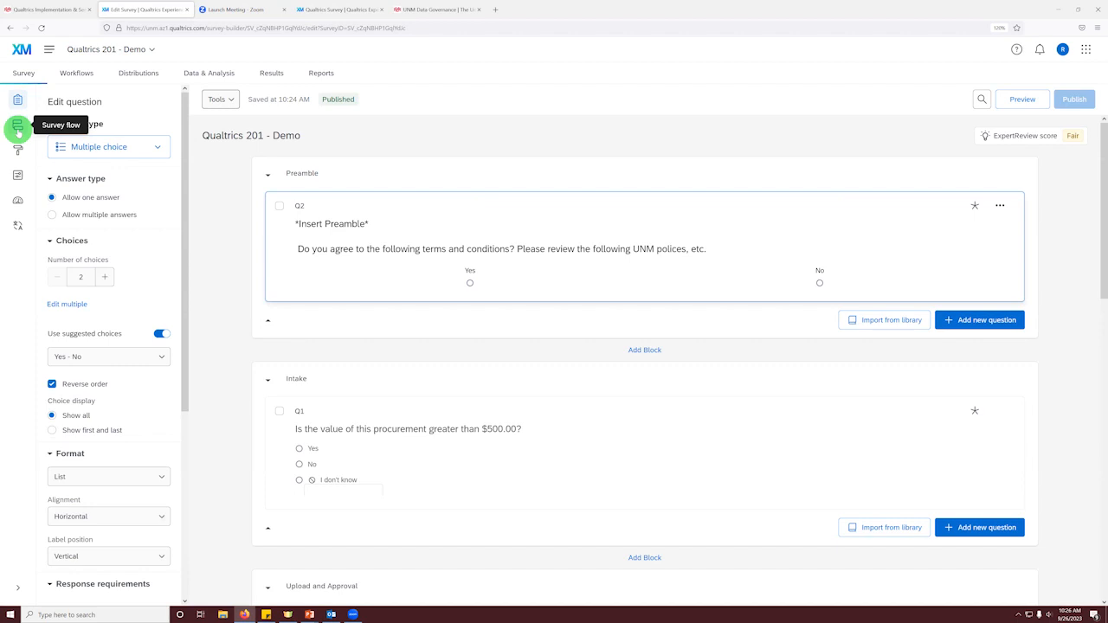
{"action": "left_click", "coordinate": [18, 130]}
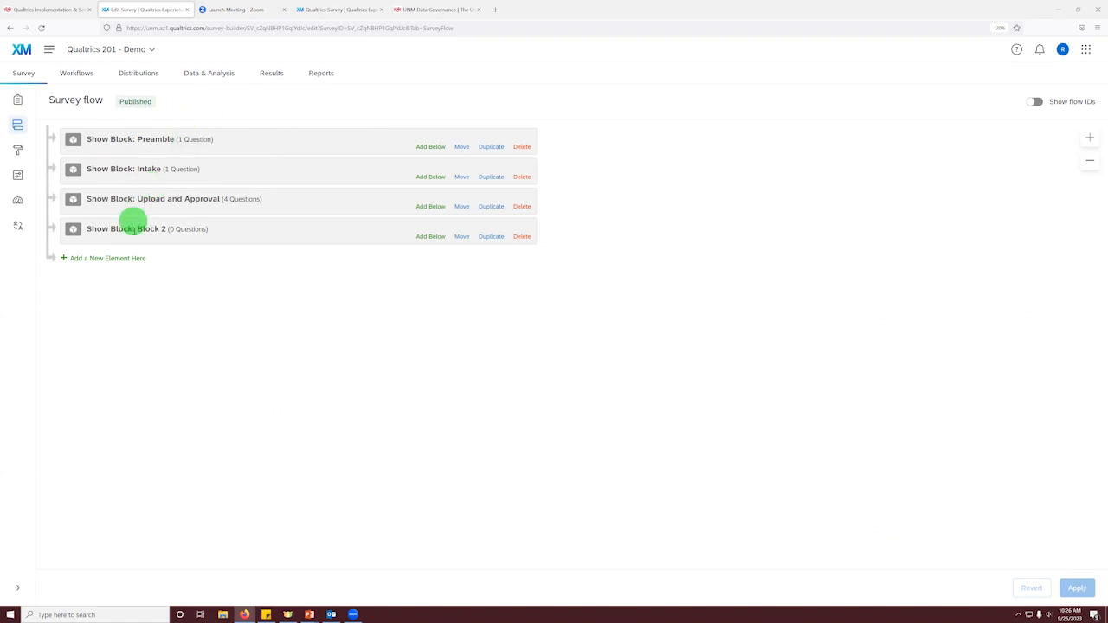
Step: Add an Authenticator element at the end of the survey flow and set its authentication type to SSO
{"action": "left_click", "coordinate": [131, 258]}
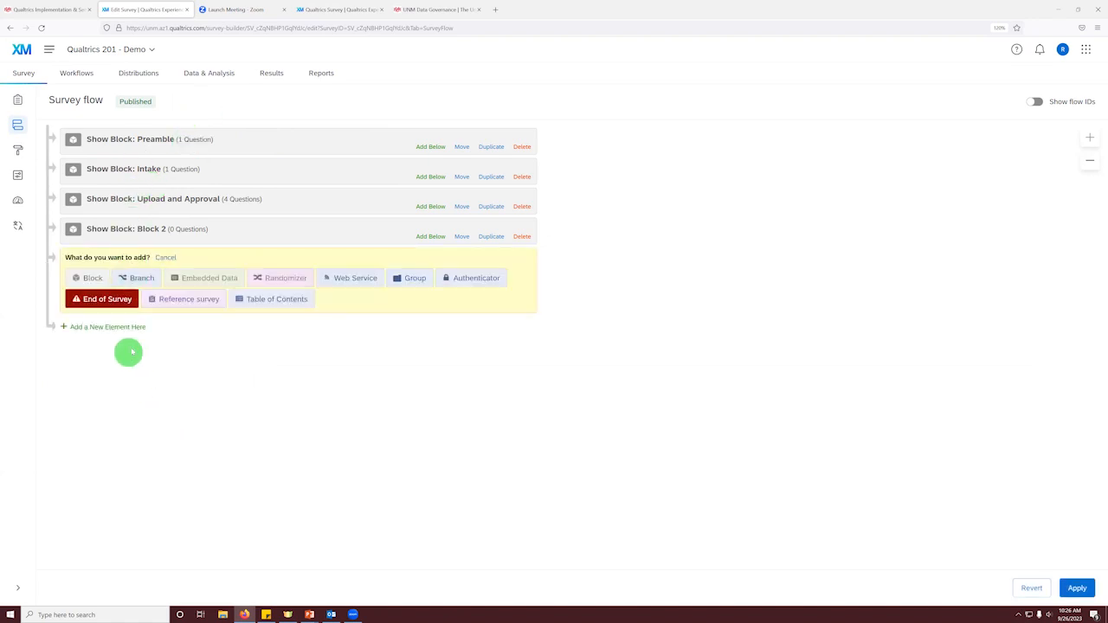
{"action": "left_click", "coordinate": [475, 281]}
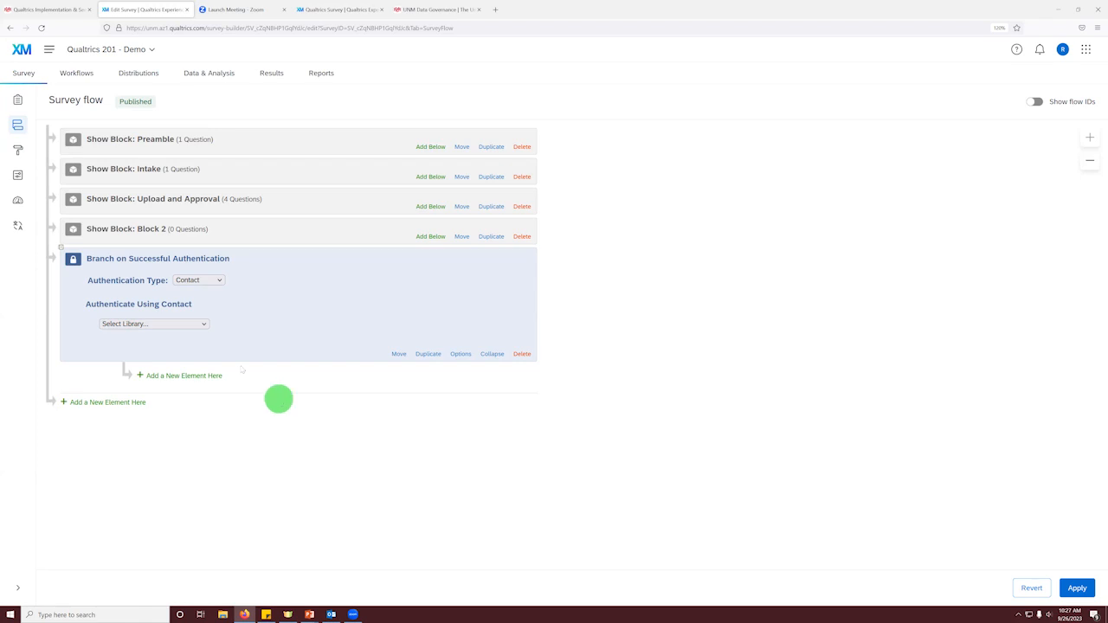
{"action": "left_click", "coordinate": [218, 279]}
{"action": "left_click", "coordinate": [200, 308]}
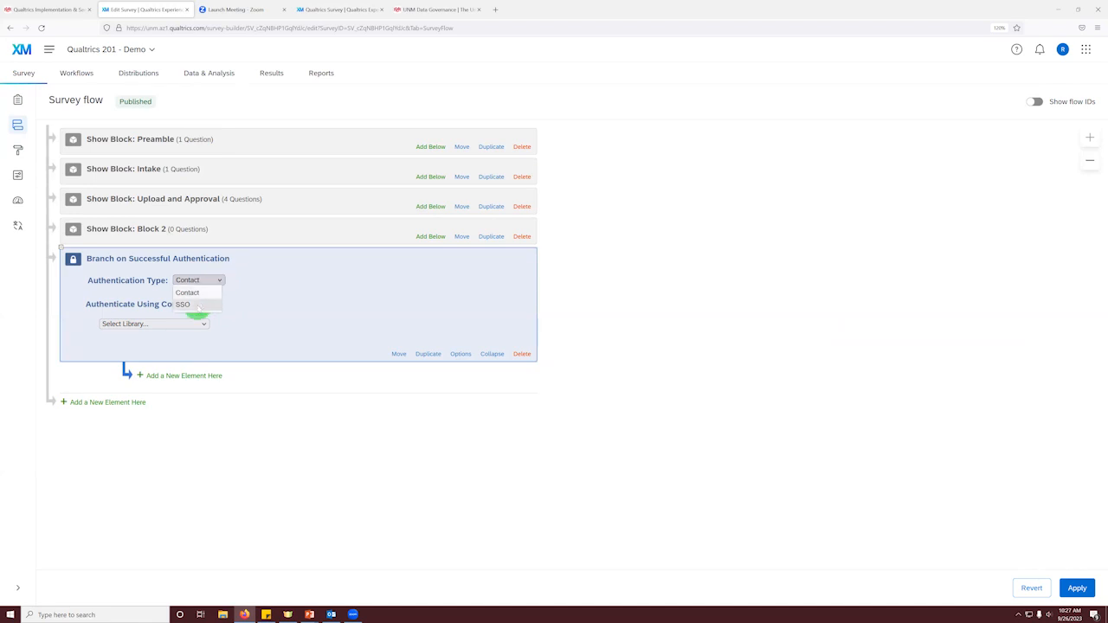
{"action": "left_click", "coordinate": [181, 286]}
{"action": "left_click", "coordinate": [184, 304]}
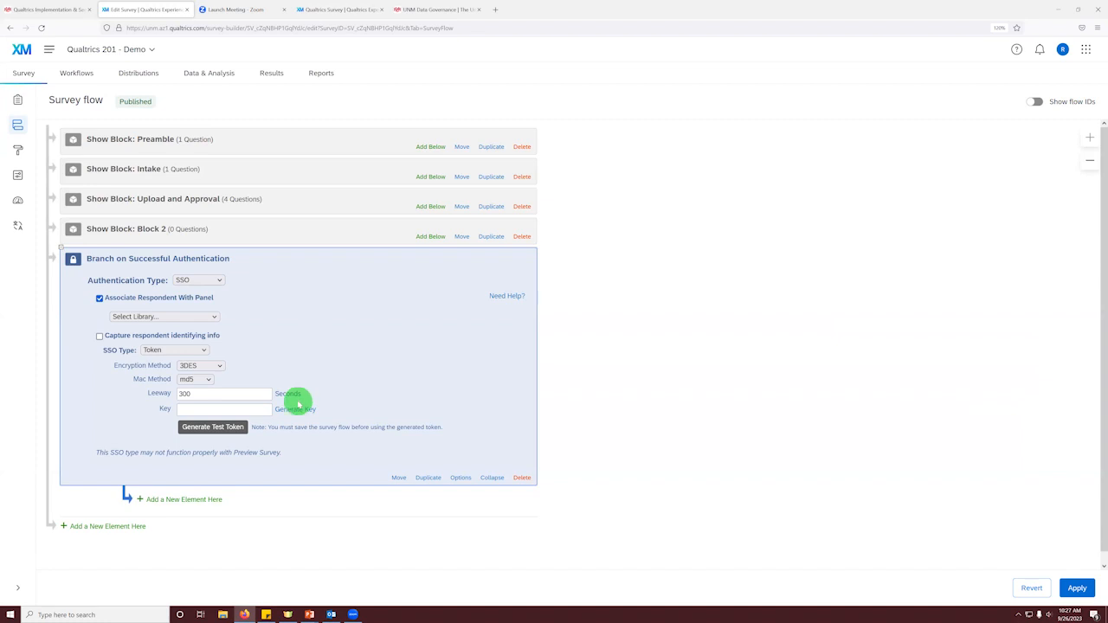
Step: Open the Support page of UNM's Qualtrics site and view the SSO branch authentication setup instructions
{"action": "left_click", "coordinate": [323, 8]}
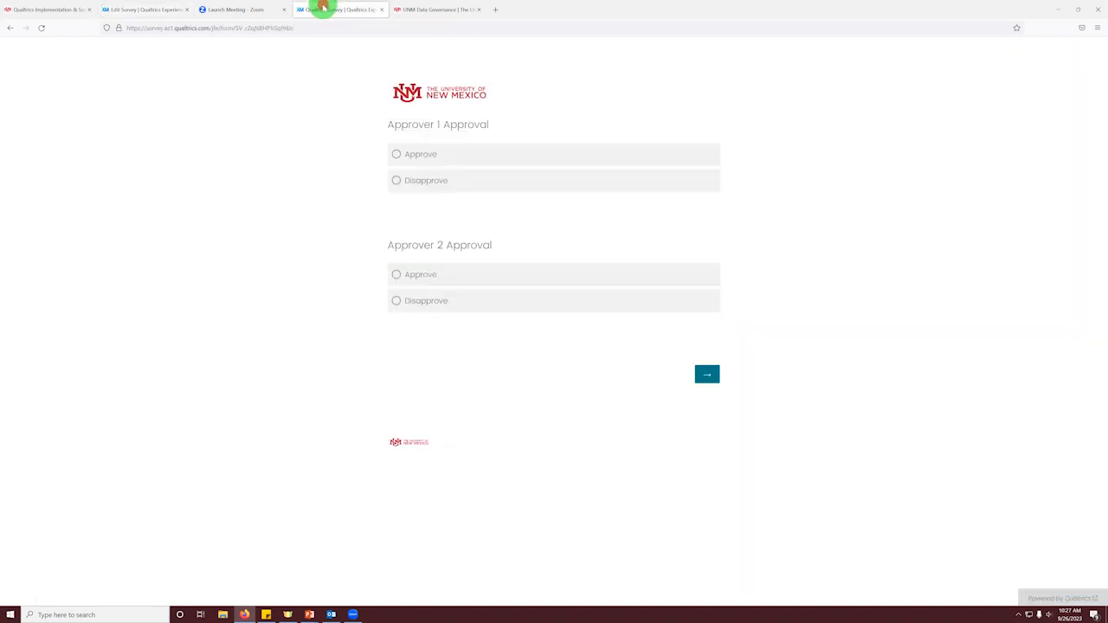
{"action": "left_click", "coordinate": [32, 9]}
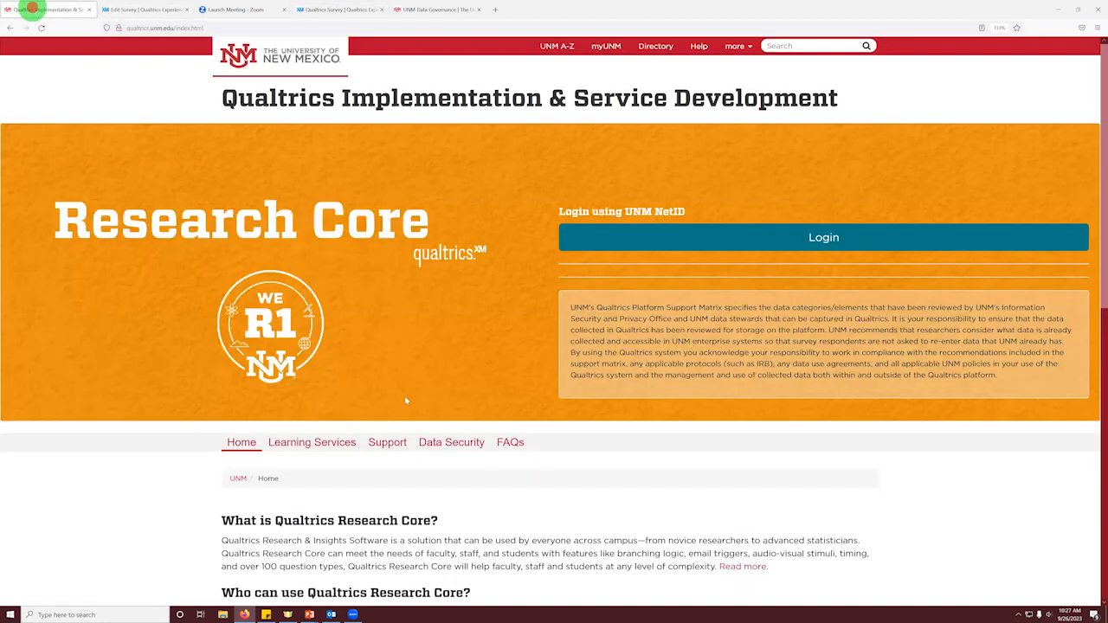
{"action": "left_click", "coordinate": [398, 443]}
{"action": "scroll", "coordinate": [401, 445], "scroll_direction": "down", "scroll_amount": 10}
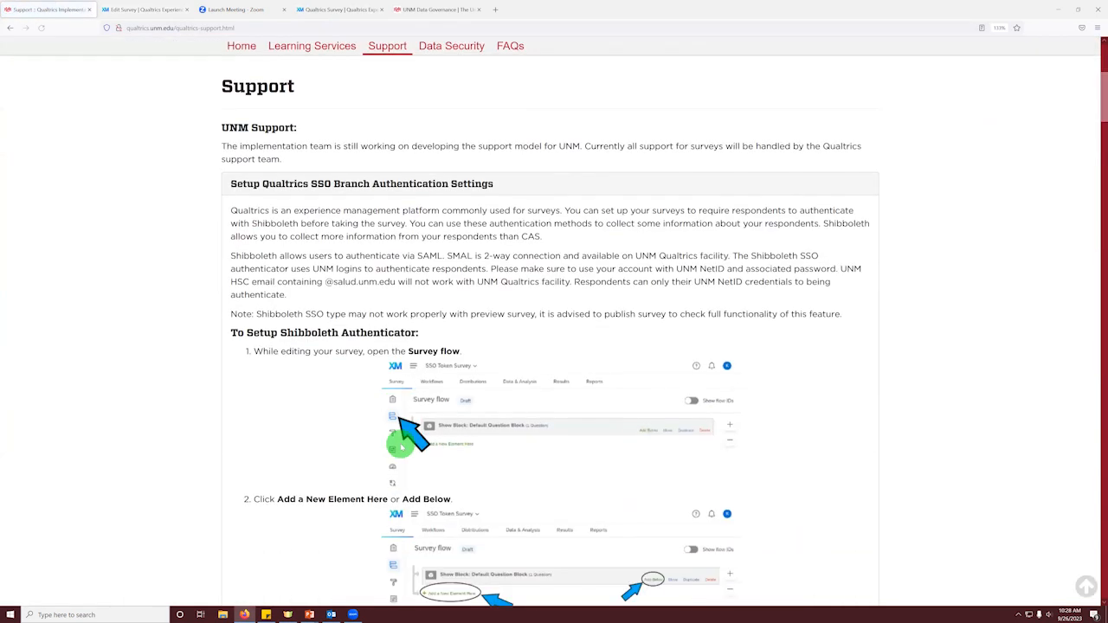
Step: Review the Support page's instructions for setting up the Shibboleth authenticator and capturing identifying information
{"action": "scroll", "coordinate": [347, 401], "scroll_direction": "down", "scroll_amount": 5}
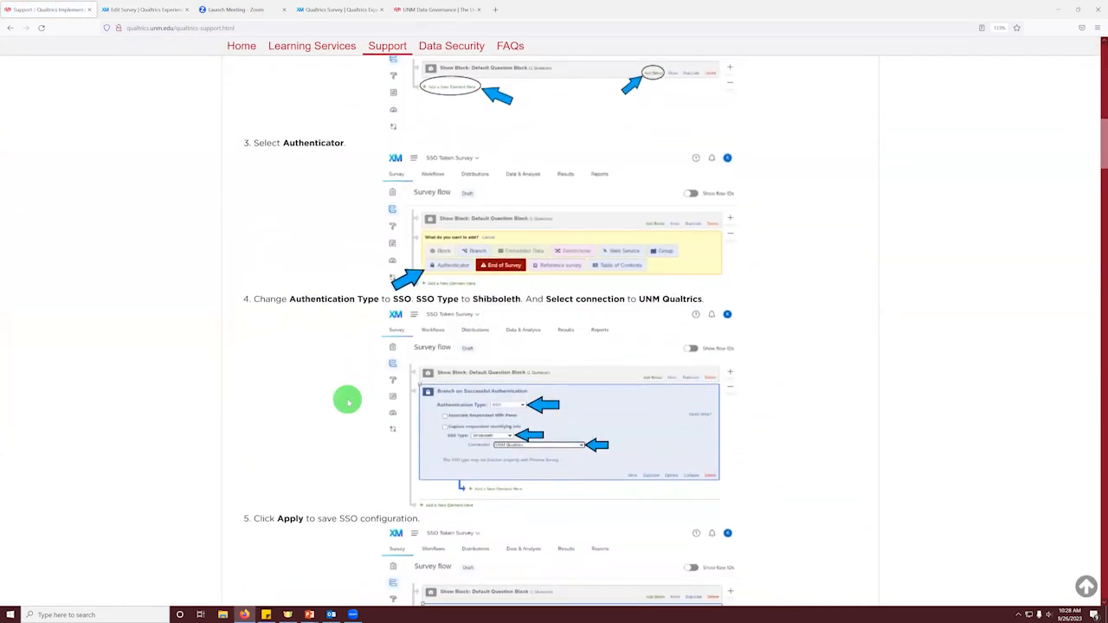
{"action": "scroll", "coordinate": [347, 400], "scroll_direction": "down", "scroll_amount": 10}
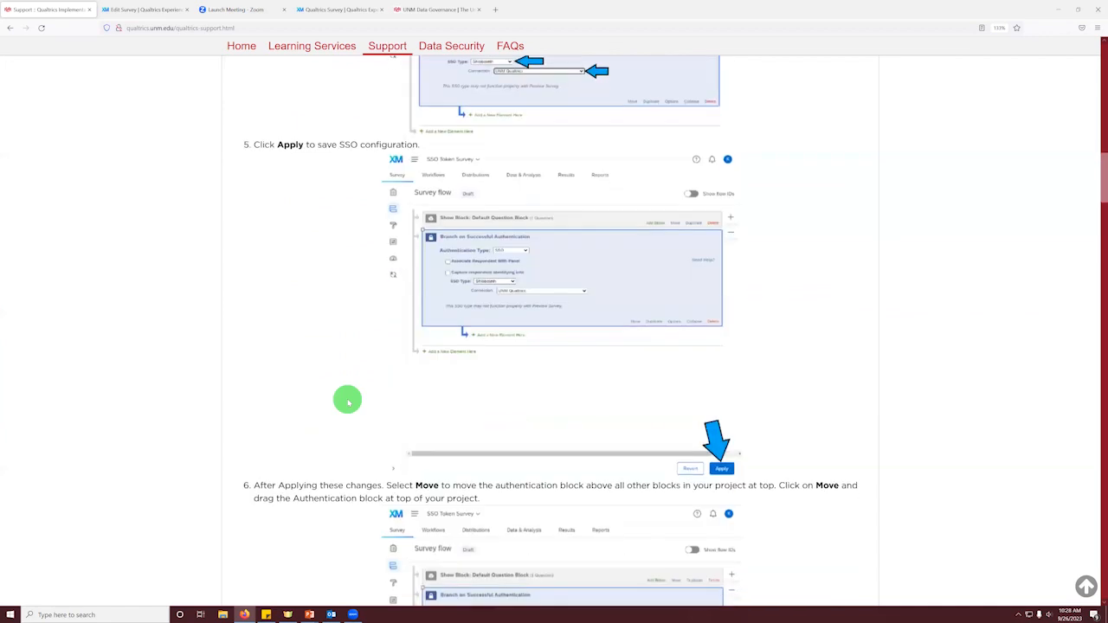
{"action": "scroll", "coordinate": [346, 399], "scroll_direction": "down", "scroll_amount": 3}
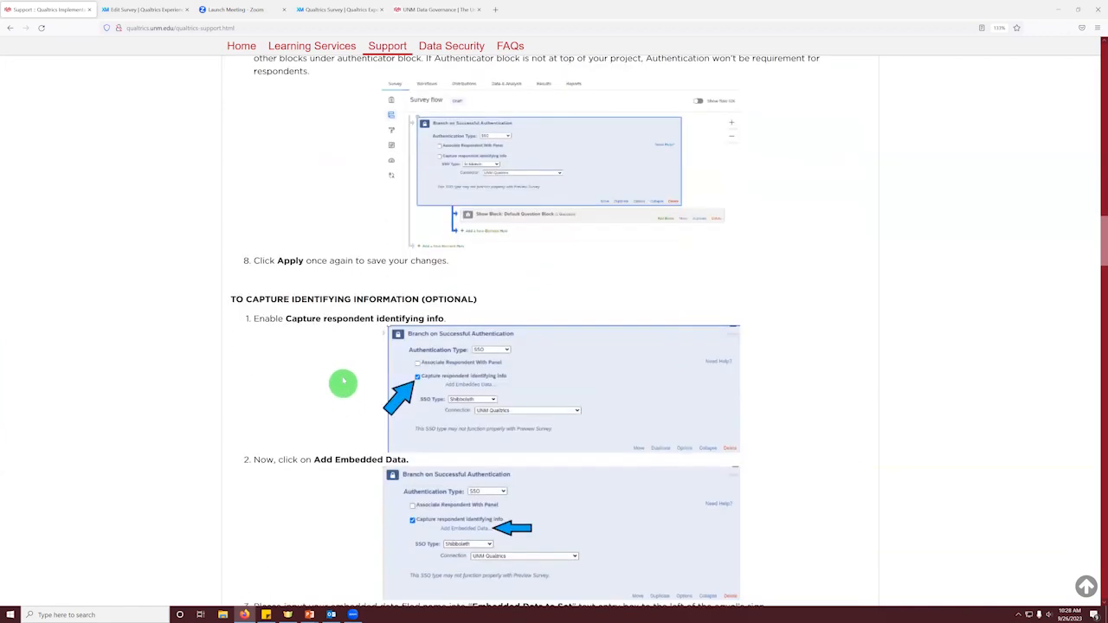
{"action": "scroll", "coordinate": [366, 440], "scroll_direction": "down", "scroll_amount": 2}
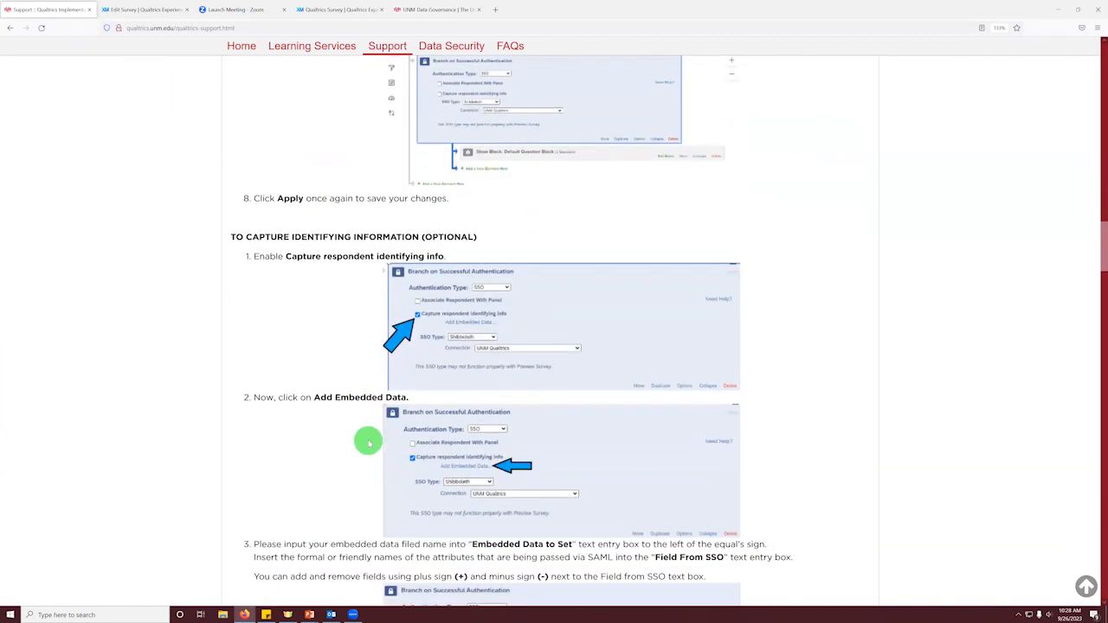
{"action": "scroll", "coordinate": [368, 442], "scroll_direction": "down", "scroll_amount": 3}
{"action": "scroll", "coordinate": [368, 442], "scroll_direction": "down", "scroll_amount": 1}
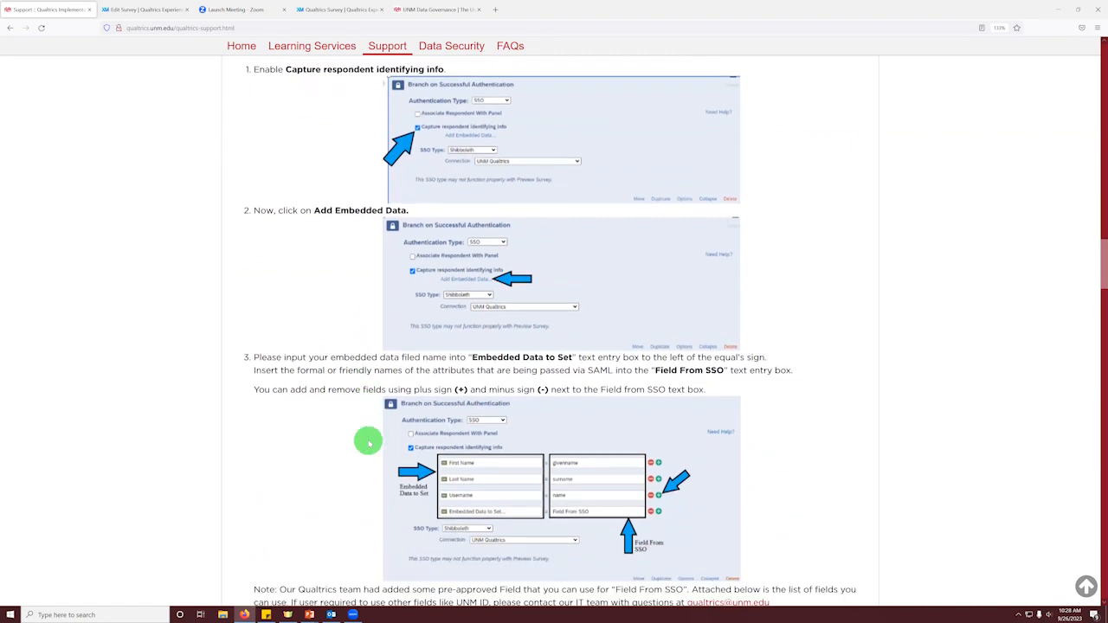
{"action": "scroll", "coordinate": [367, 442], "scroll_direction": "down", "scroll_amount": 1}
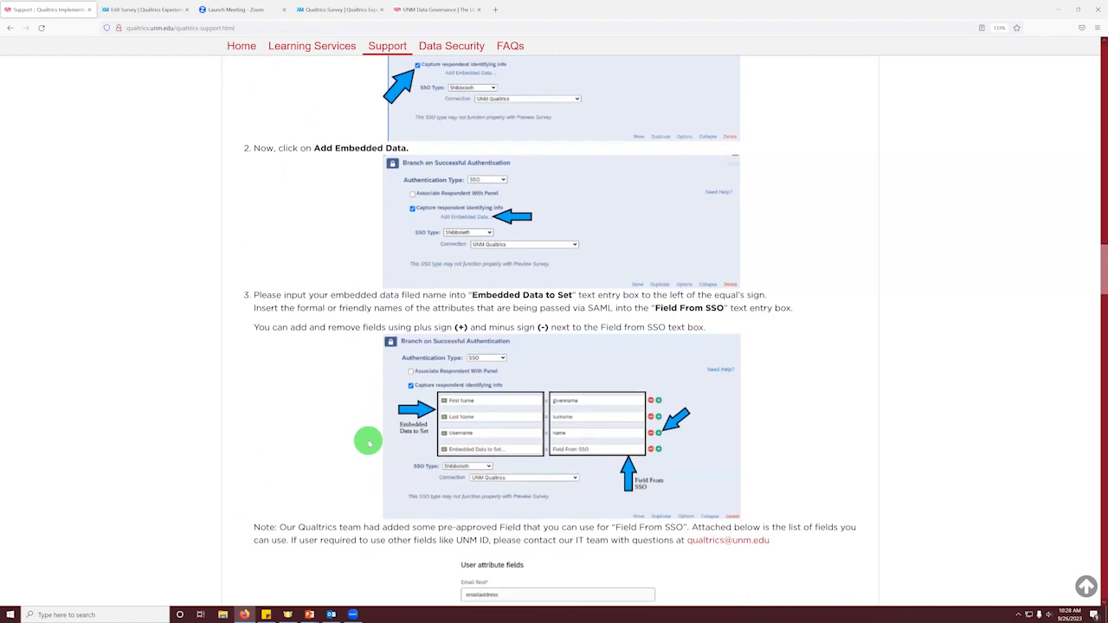
Step: Return to the survey flow and enable Capture respondent identifying info on the authenticator, without panel association, adding an embedded data row
{"action": "left_click", "coordinate": [156, 15]}
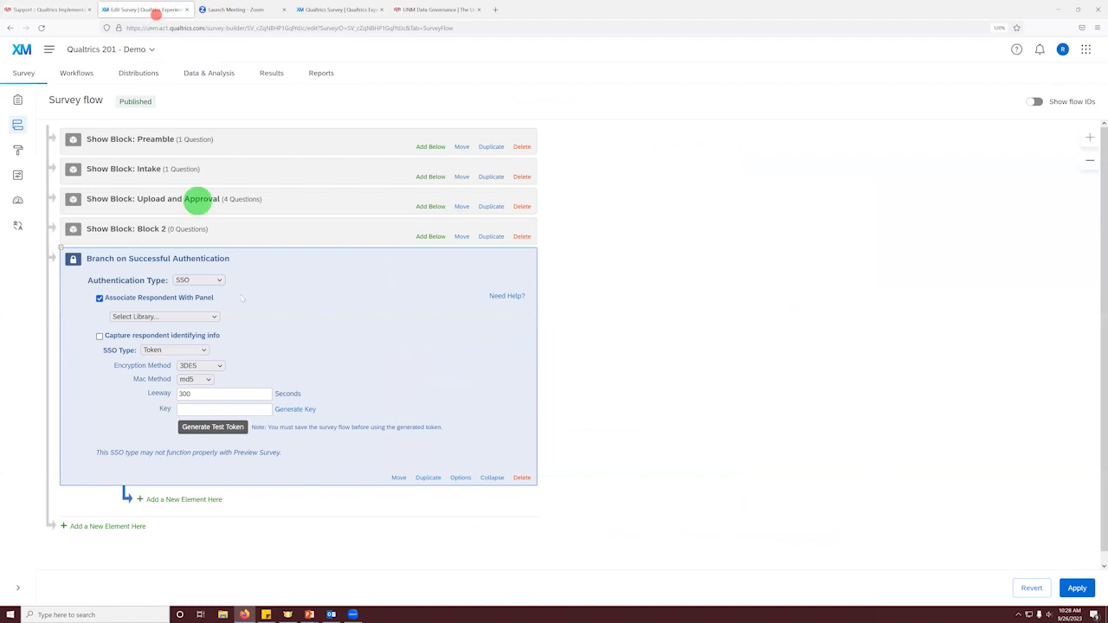
{"action": "left_click", "coordinate": [99, 298]}
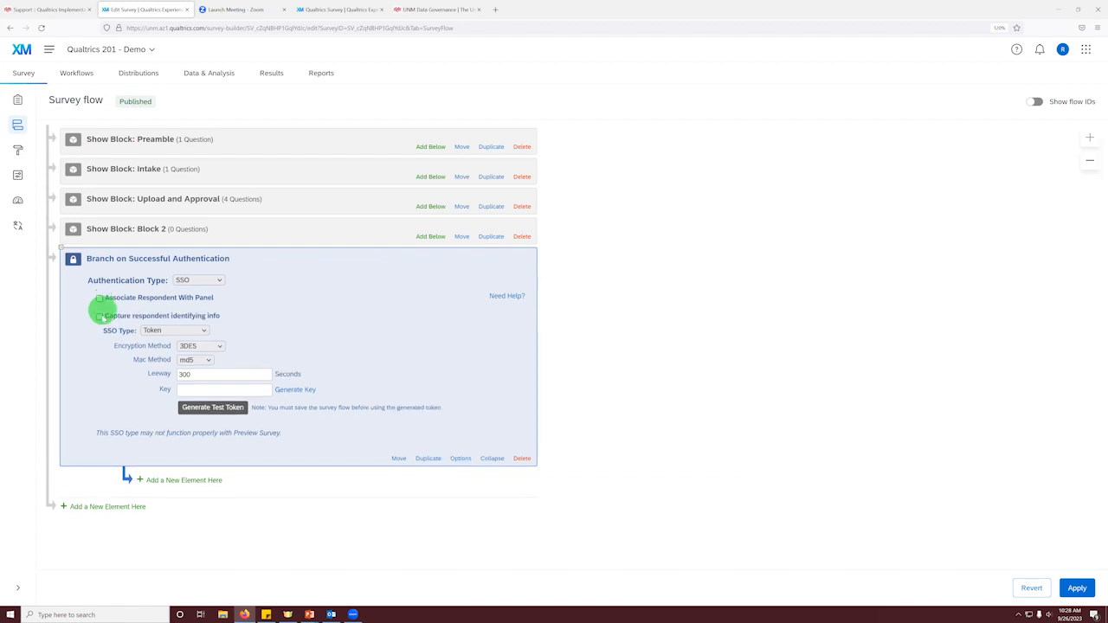
{"action": "left_click", "coordinate": [100, 317]}
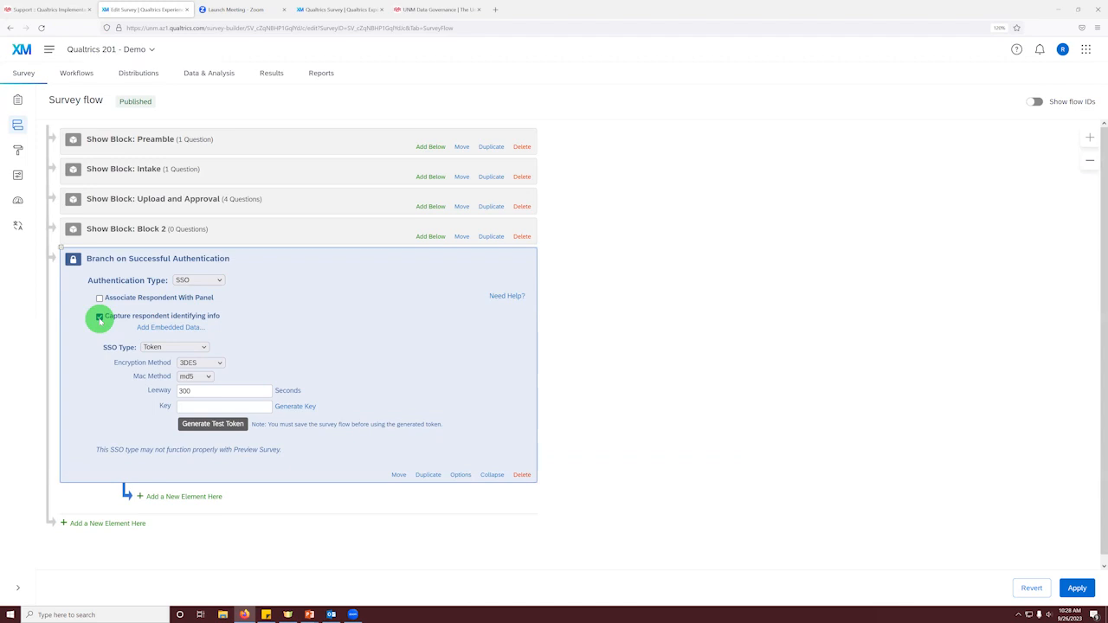
{"action": "left_click", "coordinate": [146, 328]}
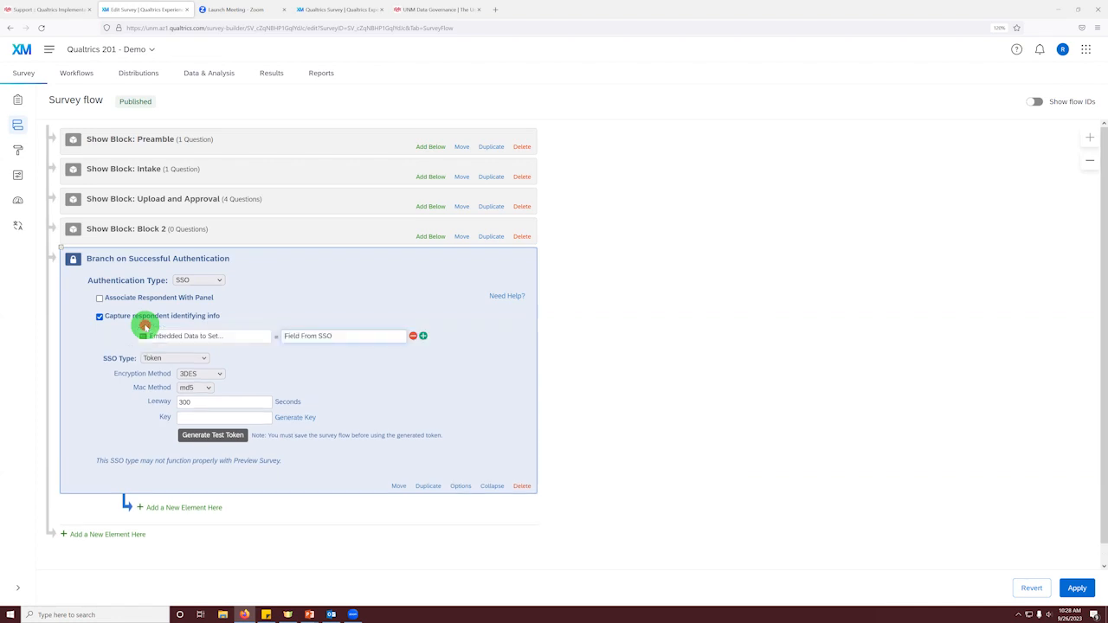
Step: Name the authenticator's first embedded data field FirstName
{"action": "left_click", "coordinate": [200, 336]}
{"action": "type", "text": "FirstName"}
{"action": "left_click", "coordinate": [300, 336]}
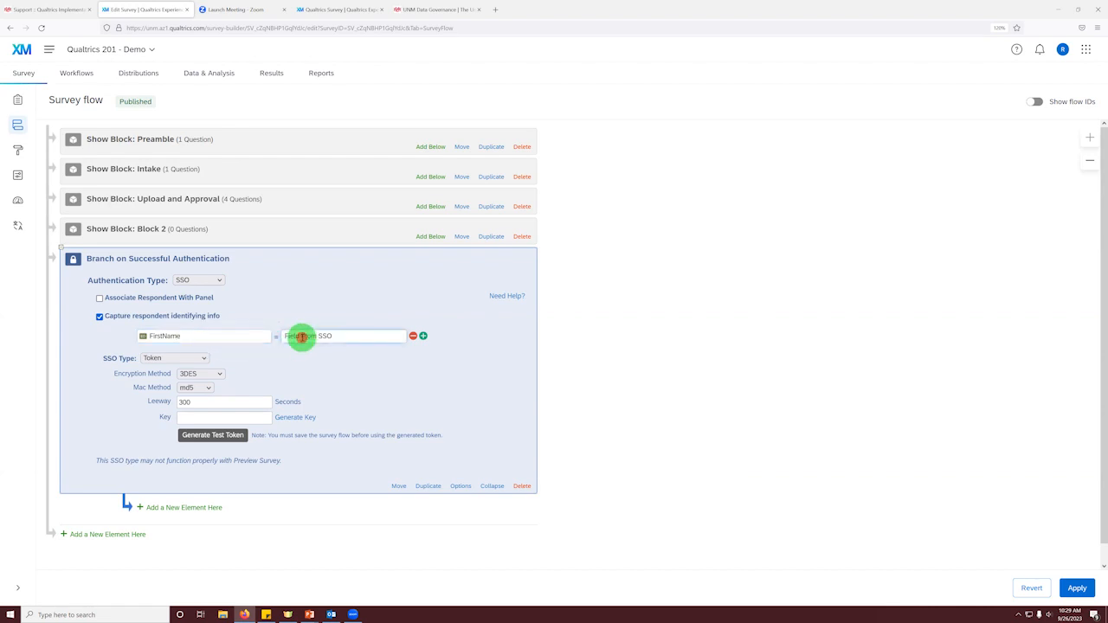
{"action": "left_click", "coordinate": [351, 337]}
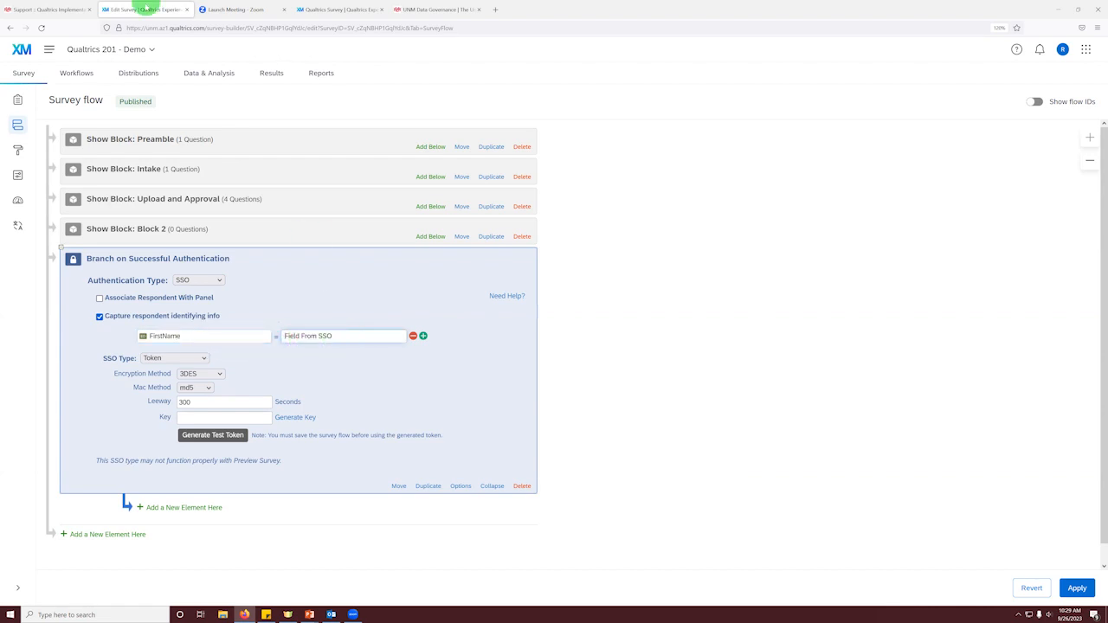
Step: Check the pre-approved user attribute fields for Field From SSO on the Support page and return to the survey flow
{"action": "left_click", "coordinate": [67, 10]}
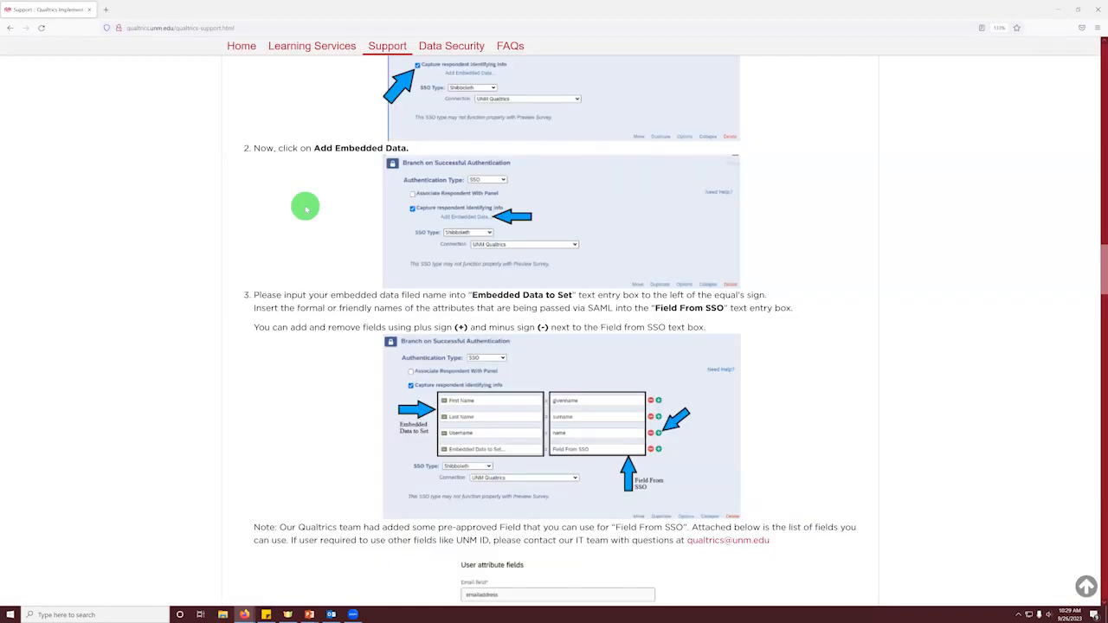
{"action": "scroll", "coordinate": [351, 240], "scroll_direction": "down", "scroll_amount": 5}
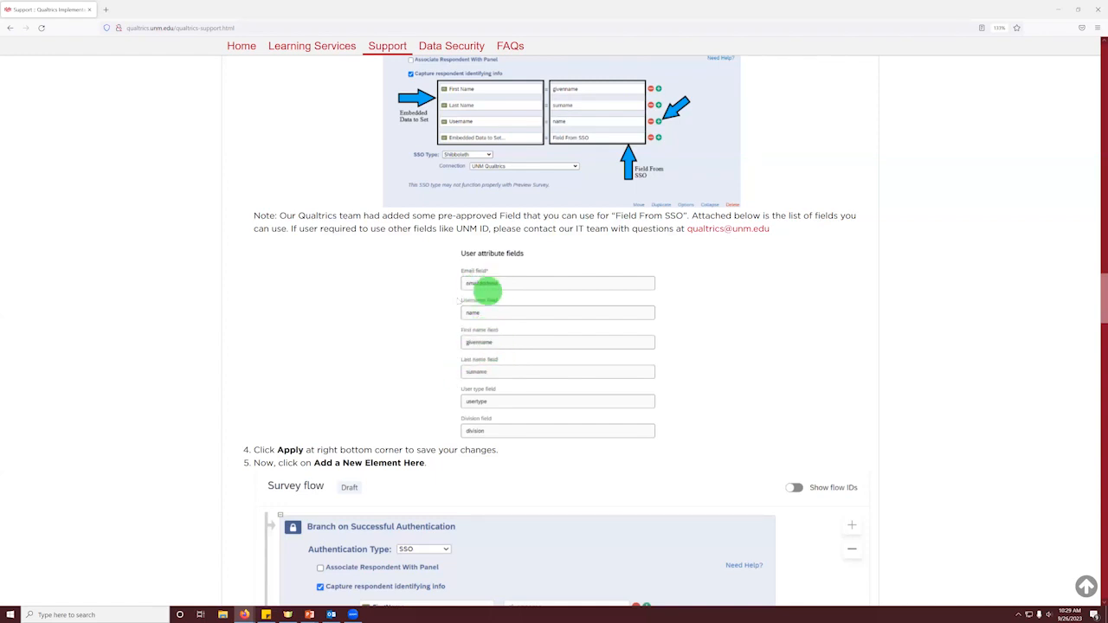
{"action": "left_click", "coordinate": [1055, 15]}
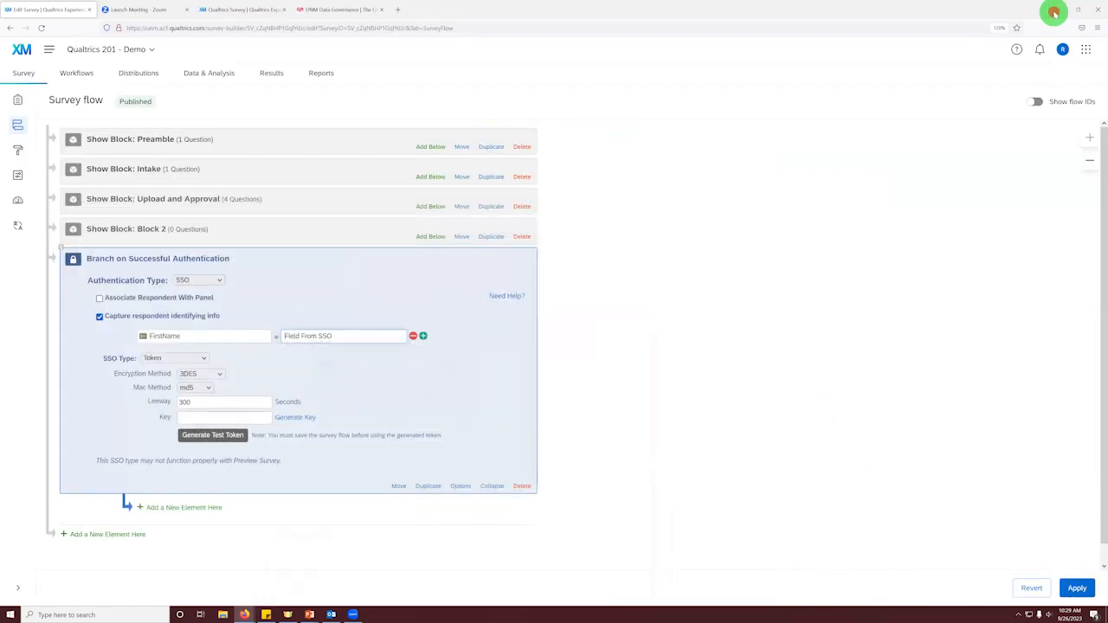
Step: Map the FirstName embedded data to the SSO field firstname
{"action": "left_click", "coordinate": [322, 334]}
{"action": "type", "text": "fi"}
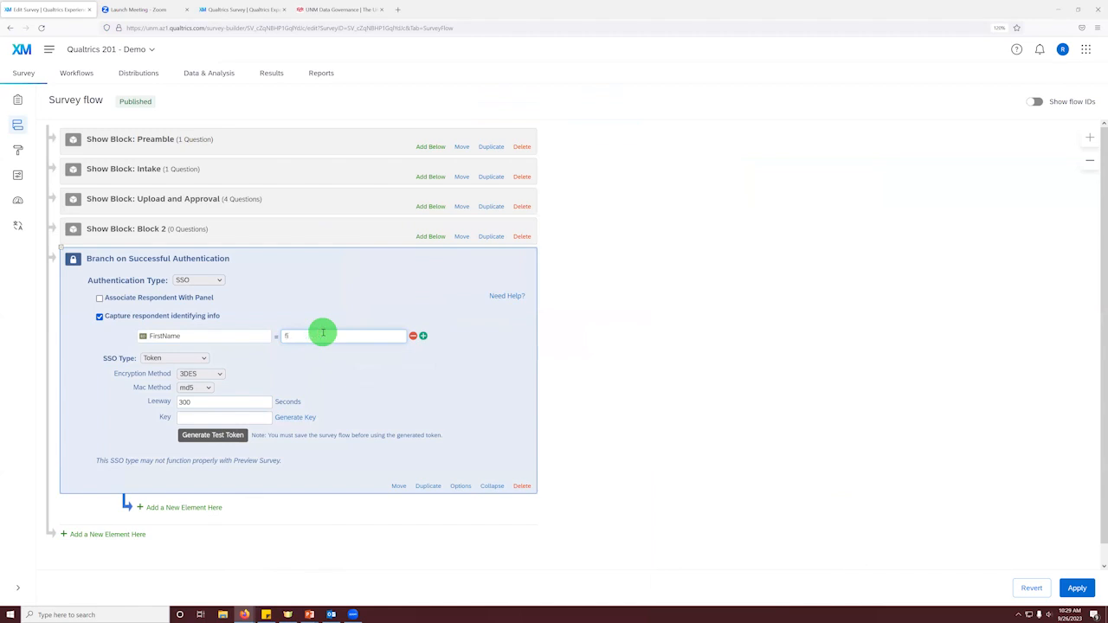
{"action": "type", "text": "rstname"}
Step: Add a second embedded data row to the authenticator that maps Email to the SSO field emailaddress
{"action": "left_click", "coordinate": [423, 337]}
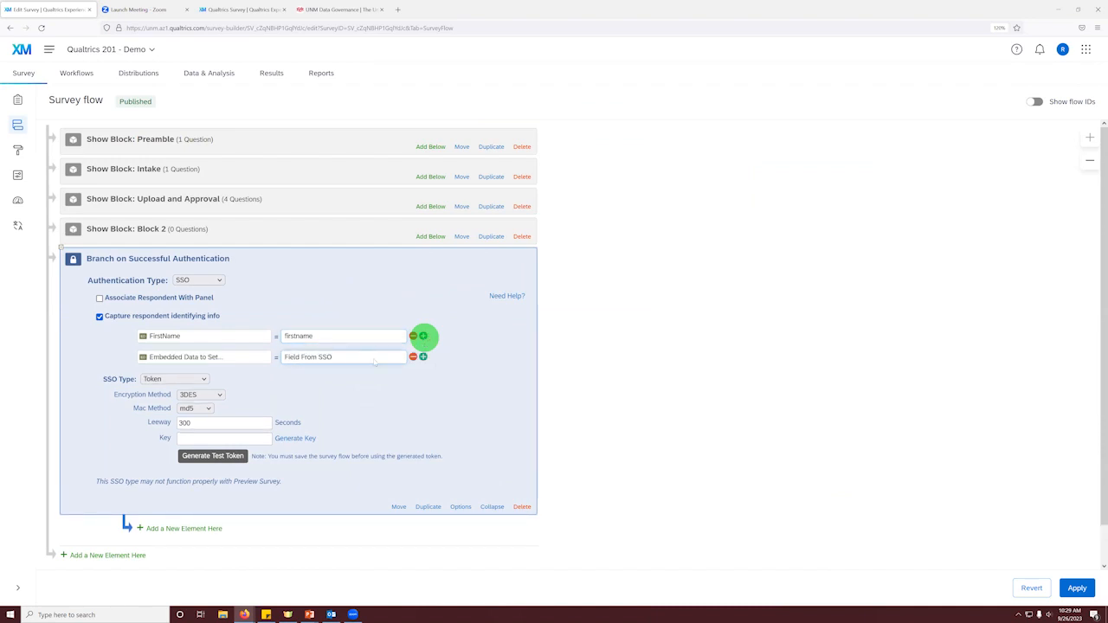
{"action": "left_click", "coordinate": [215, 358]}
{"action": "type", "text": "Email"}
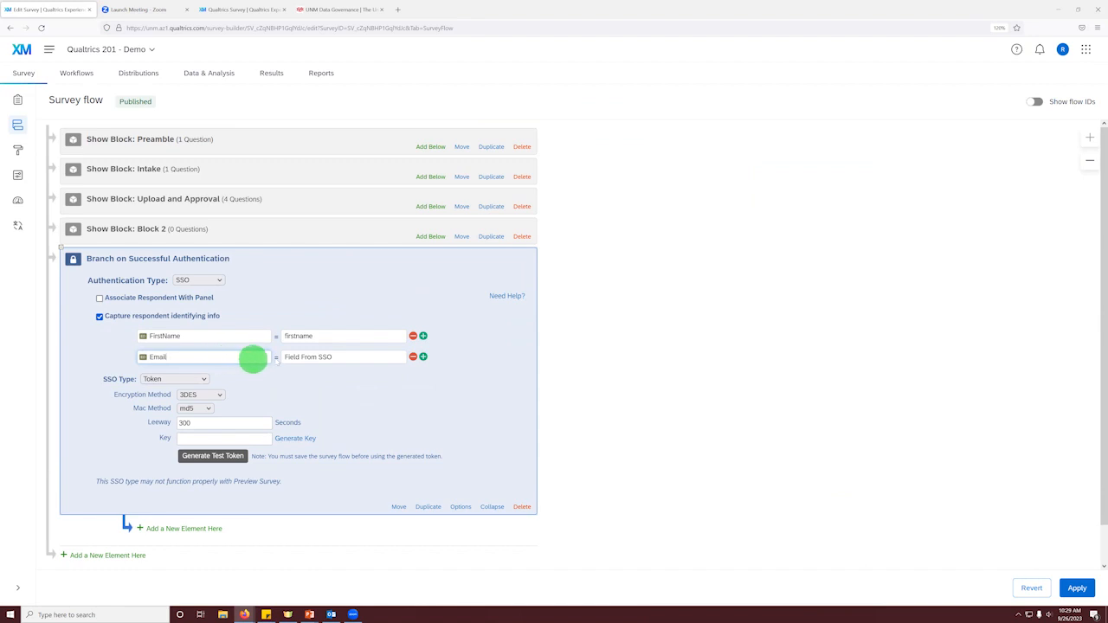
{"action": "left_click", "coordinate": [289, 357]}
{"action": "type", "text": "emailaddress"}
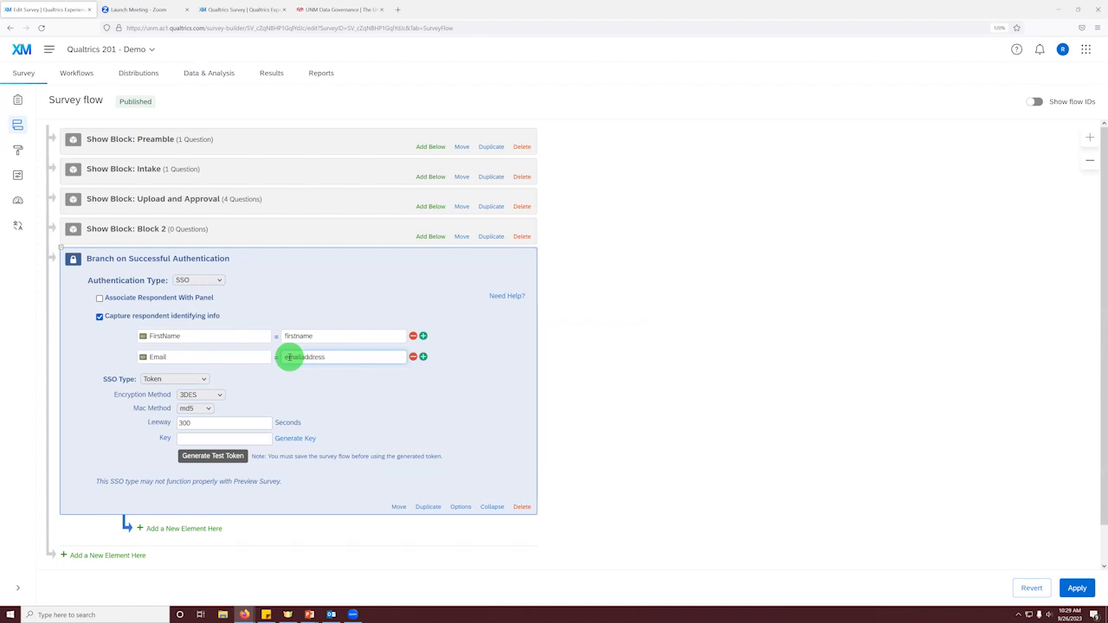
Step: Set the authenticator's SSO type to Shibboleth and its connection to UNM Qualtrics
{"action": "left_click", "coordinate": [199, 381]}
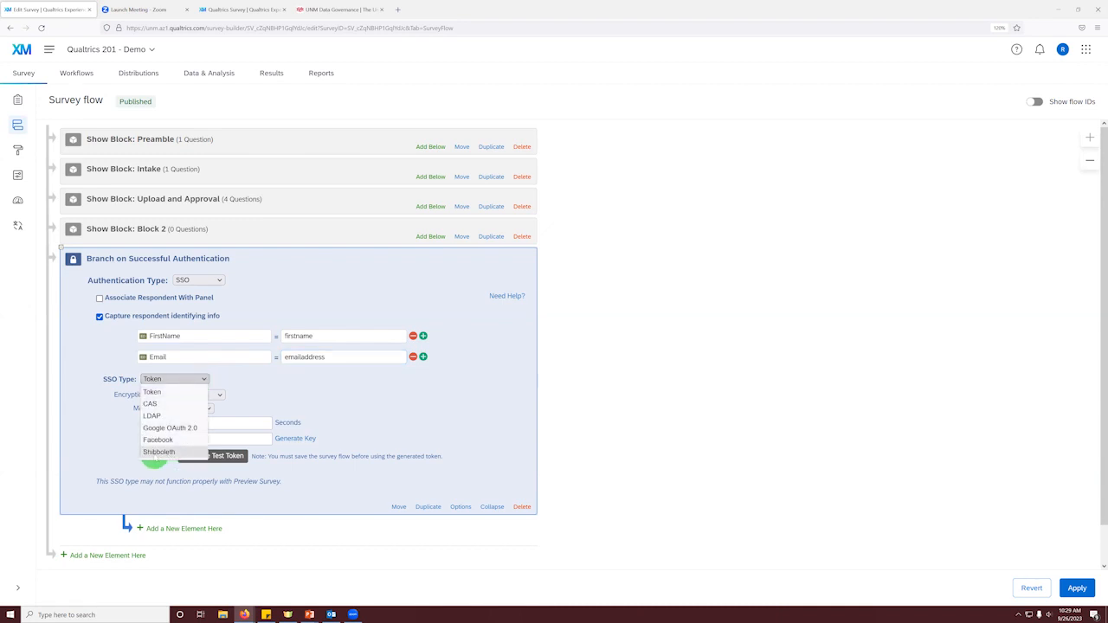
{"action": "left_click", "coordinate": [157, 452]}
{"action": "left_click", "coordinate": [259, 394]}
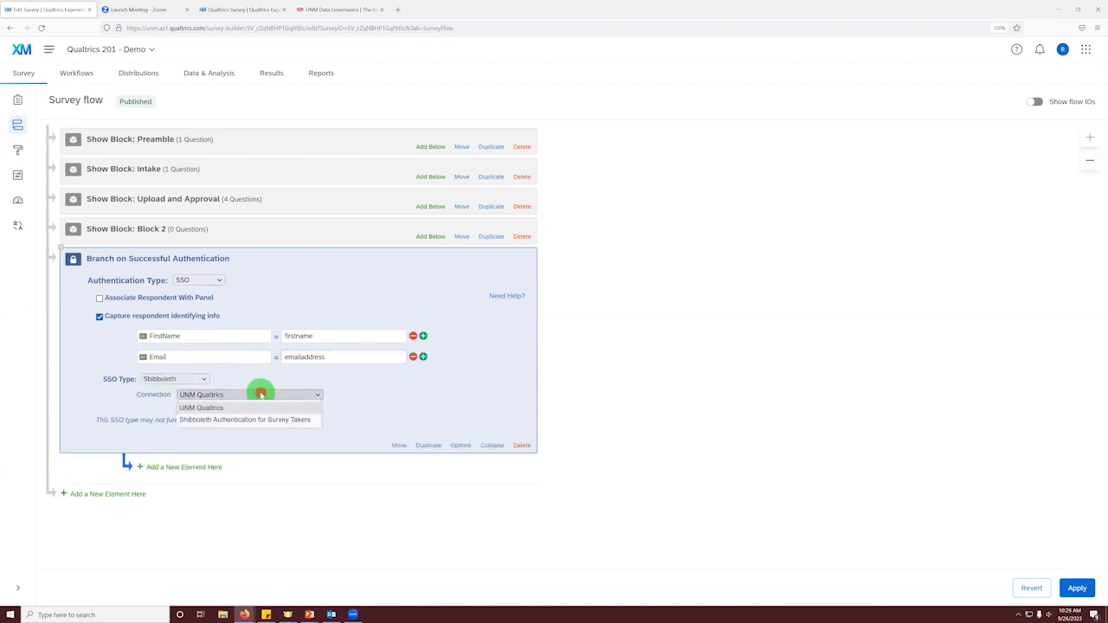
{"action": "left_click", "coordinate": [204, 408]}
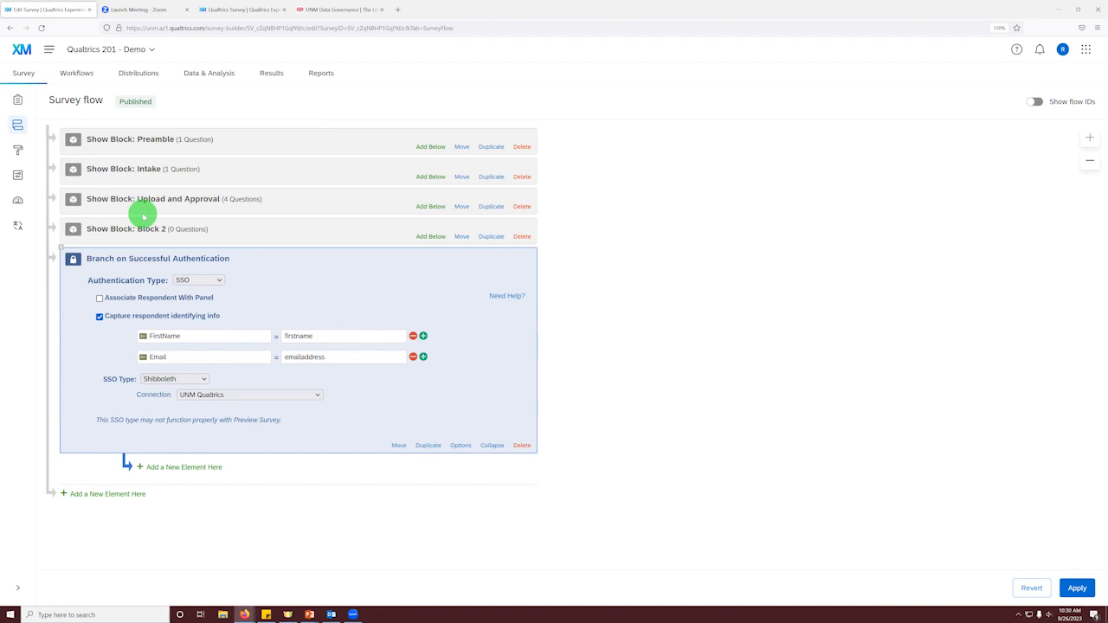
Step: Move the authenticator to the start of the flow and nest the Preamble, Intake, Upload and Approval, and Block 2 blocks under it
{"action": "left_click_drag", "start_coordinate": [398, 445], "coordinate": [324, 141]}
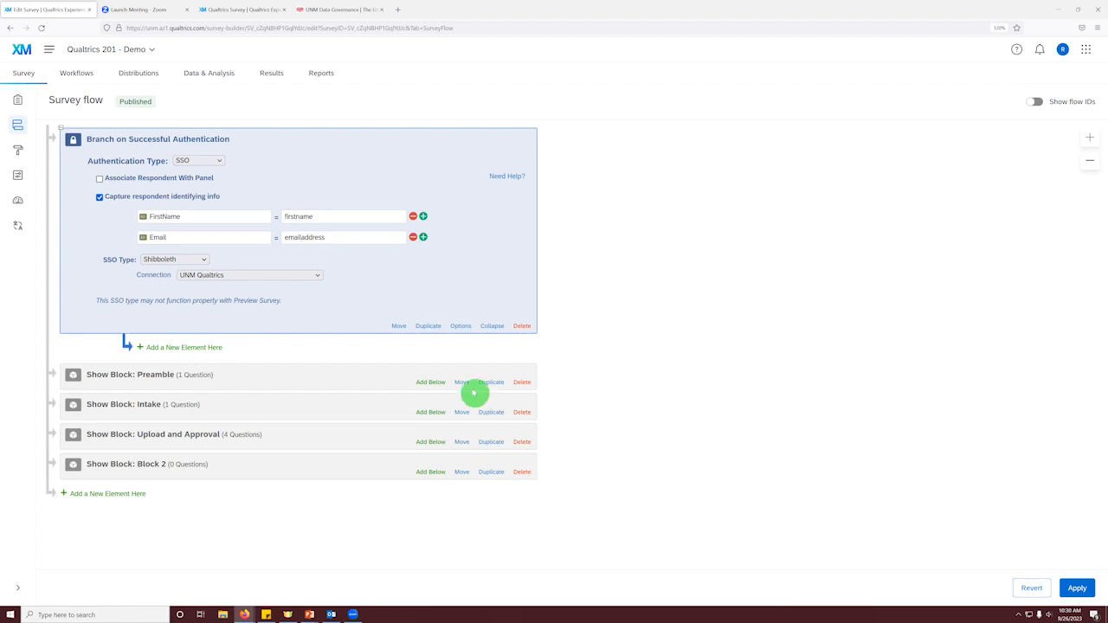
{"action": "left_click_drag", "start_coordinate": [462, 382], "coordinate": [480, 355]}
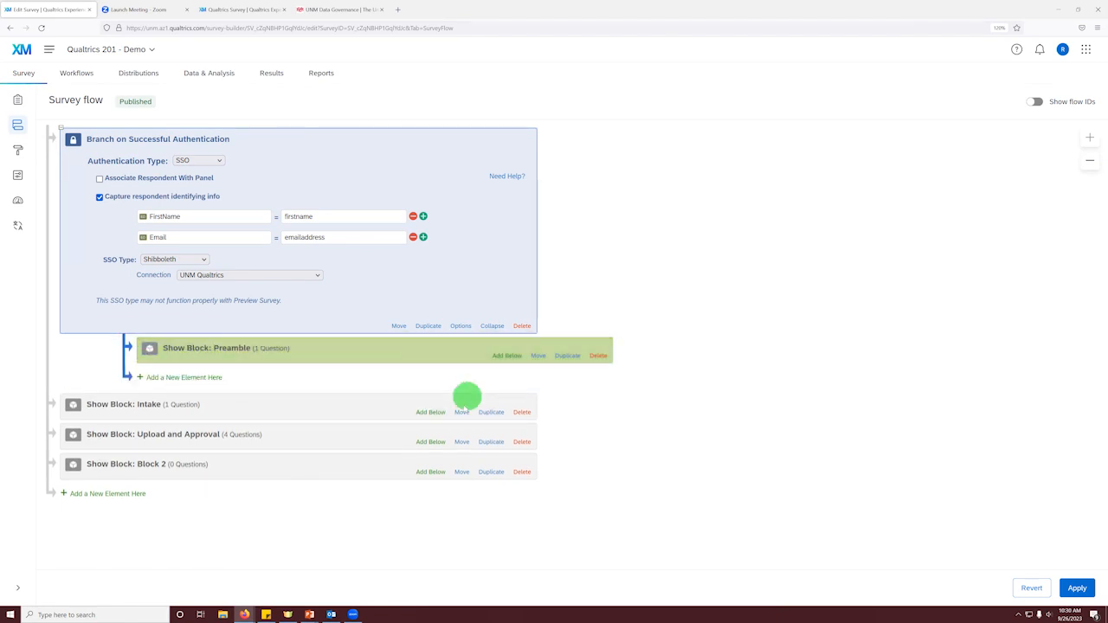
{"action": "left_click_drag", "start_coordinate": [463, 412], "coordinate": [478, 386]}
{"action": "mouse_move", "coordinate": [461, 441]}
{"action": "left_mouse_down"}
{"action": "mouse_move", "coordinate": [542, 410]}
{"action": "mouse_move", "coordinate": [470, 422]}
{"action": "left_mouse_up"}
{"action": "left_click_drag", "start_coordinate": [462, 472], "coordinate": [459, 452]}
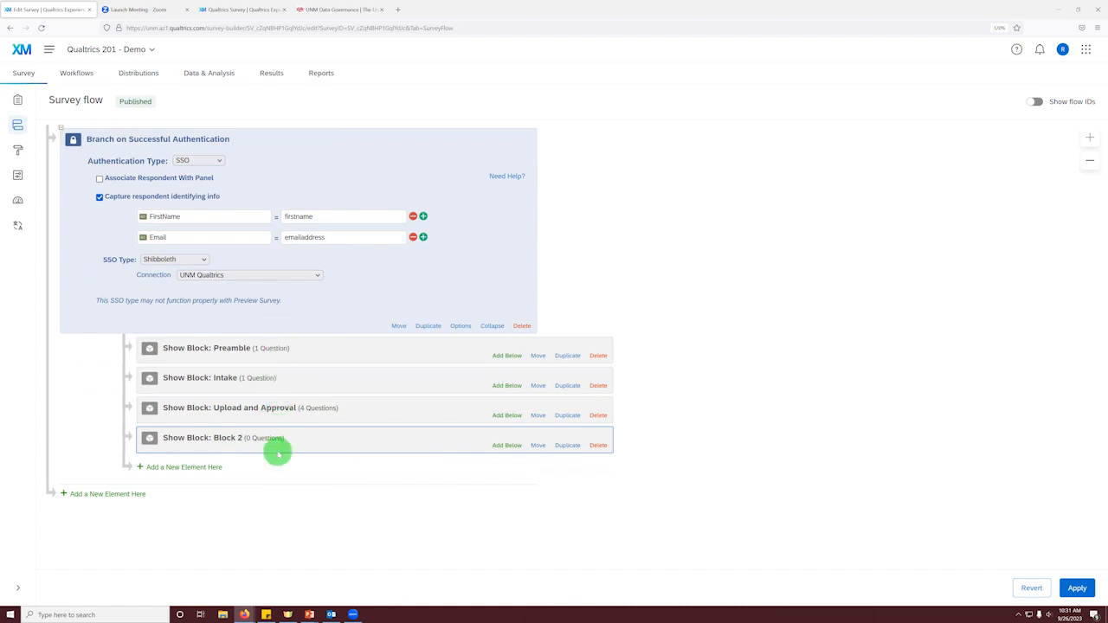
Step: Add an Embedded Data element at the end of the survey flow with a field named Approver
{"action": "left_click", "coordinate": [127, 495]}
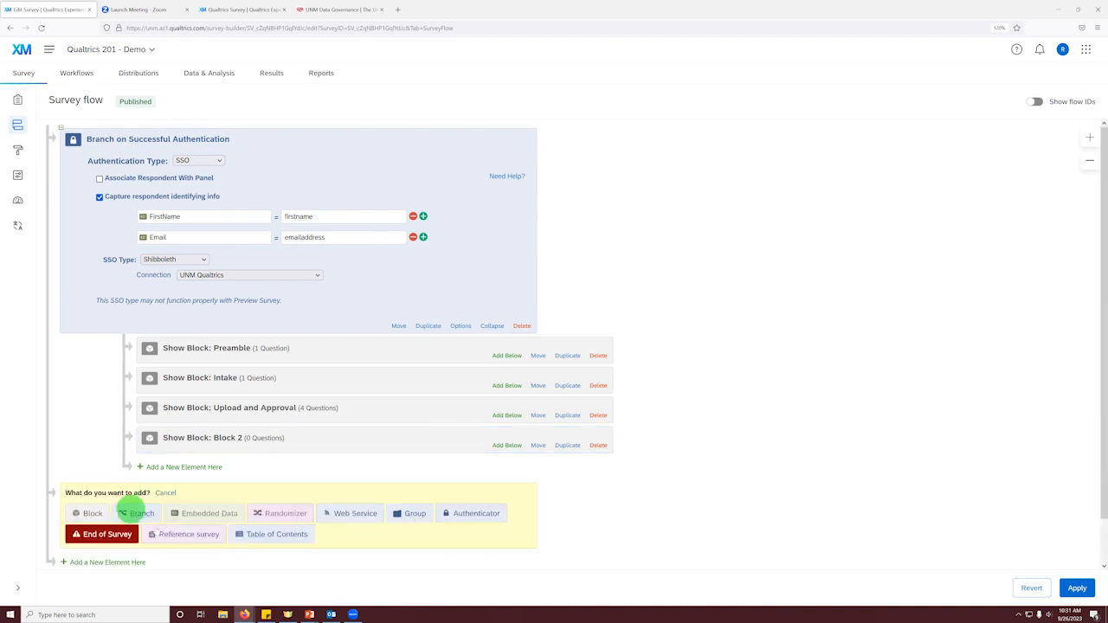
{"action": "left_click", "coordinate": [199, 519]}
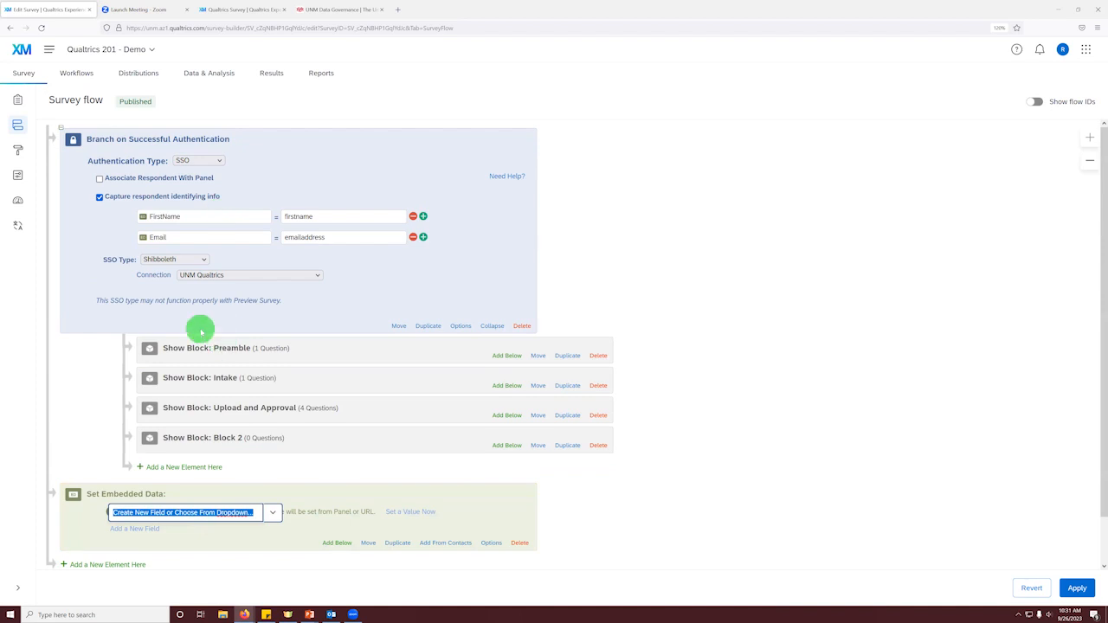
{"action": "type", "text": "A"}
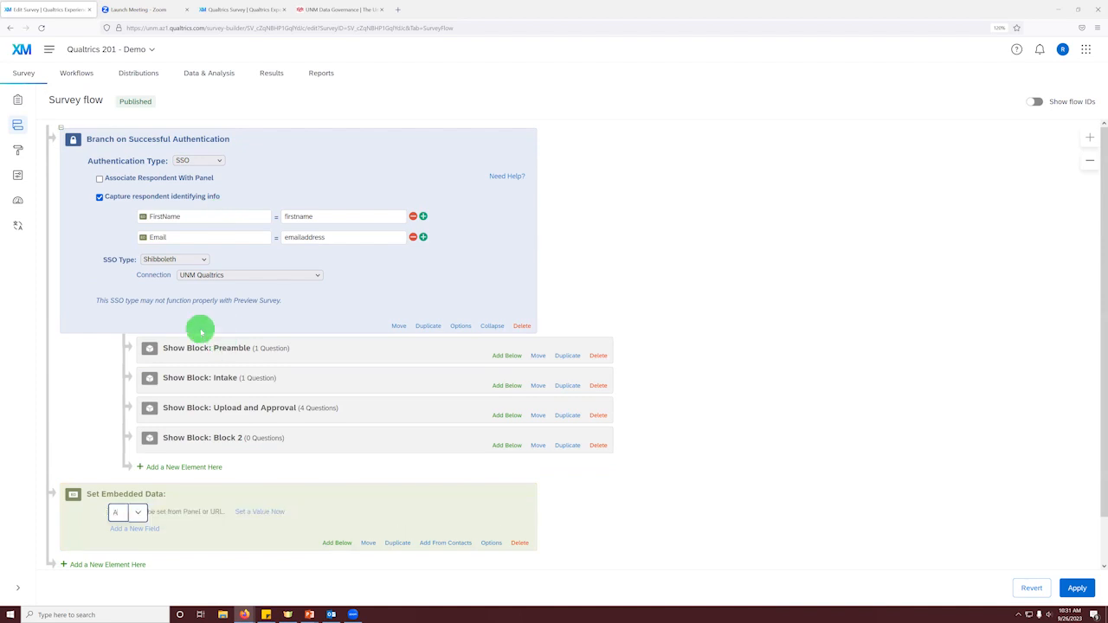
{"action": "type", "text": "pprover"}
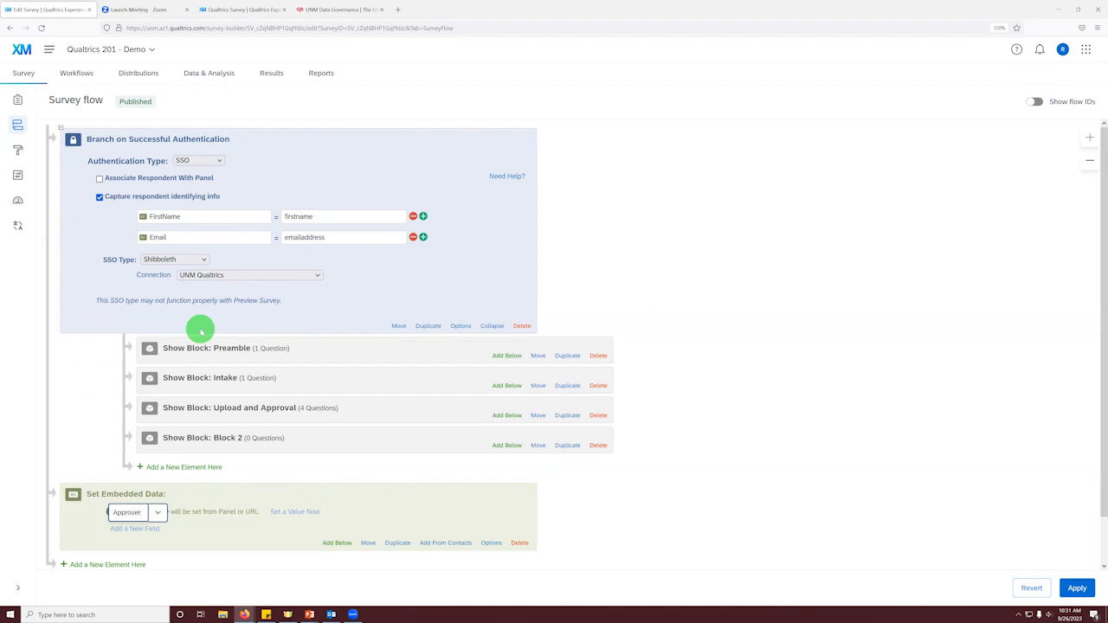
{"action": "left_click", "coordinate": [261, 533]}
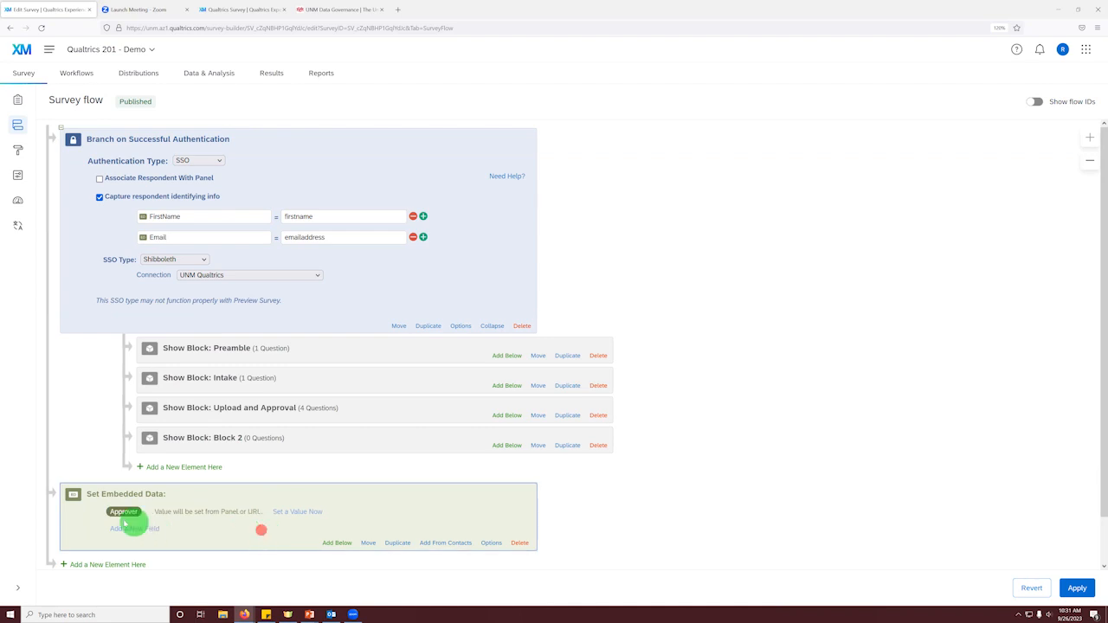
{"action": "left_click_drag", "start_coordinate": [157, 516], "coordinate": [247, 511]}
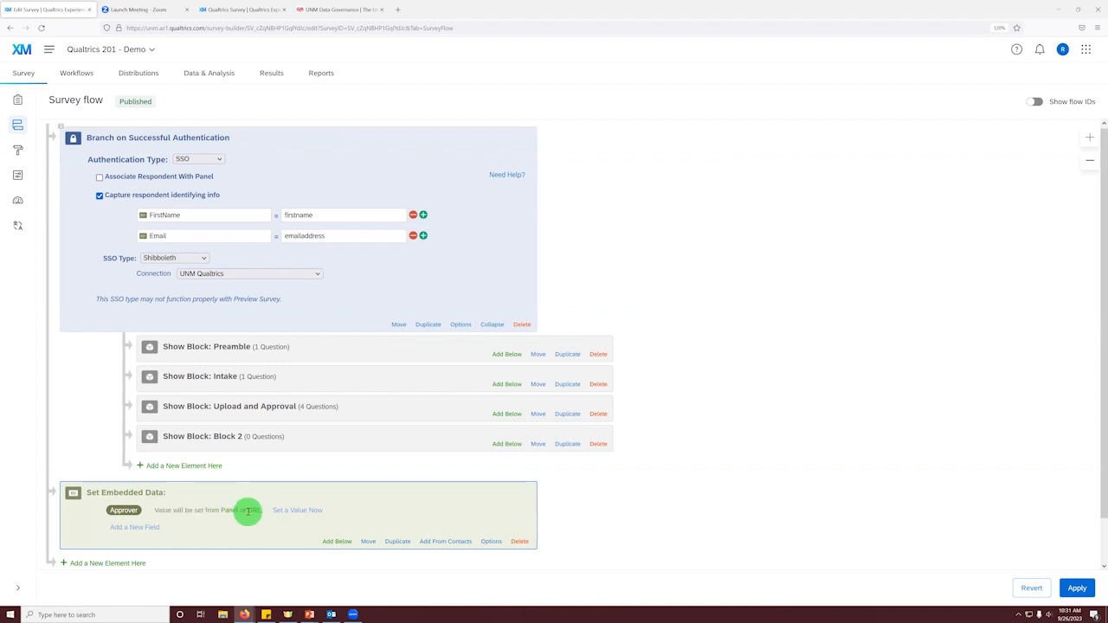
Step: Add the fields FirstName and Email to the Set Embedded Data element
{"action": "left_click", "coordinate": [121, 528]}
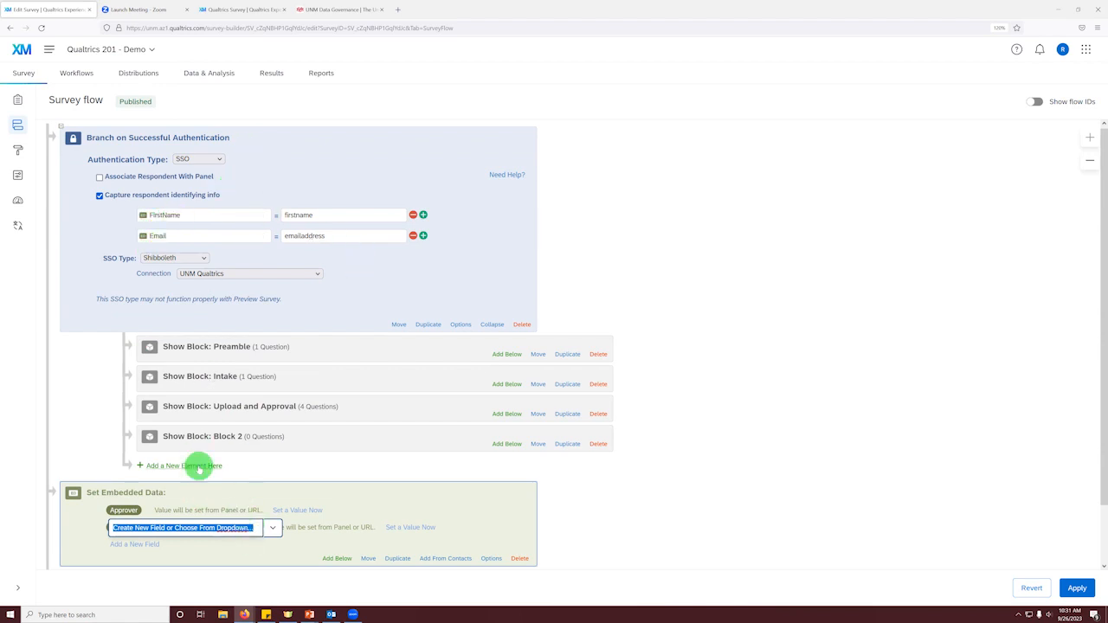
{"action": "type", "text": "FirstName"}
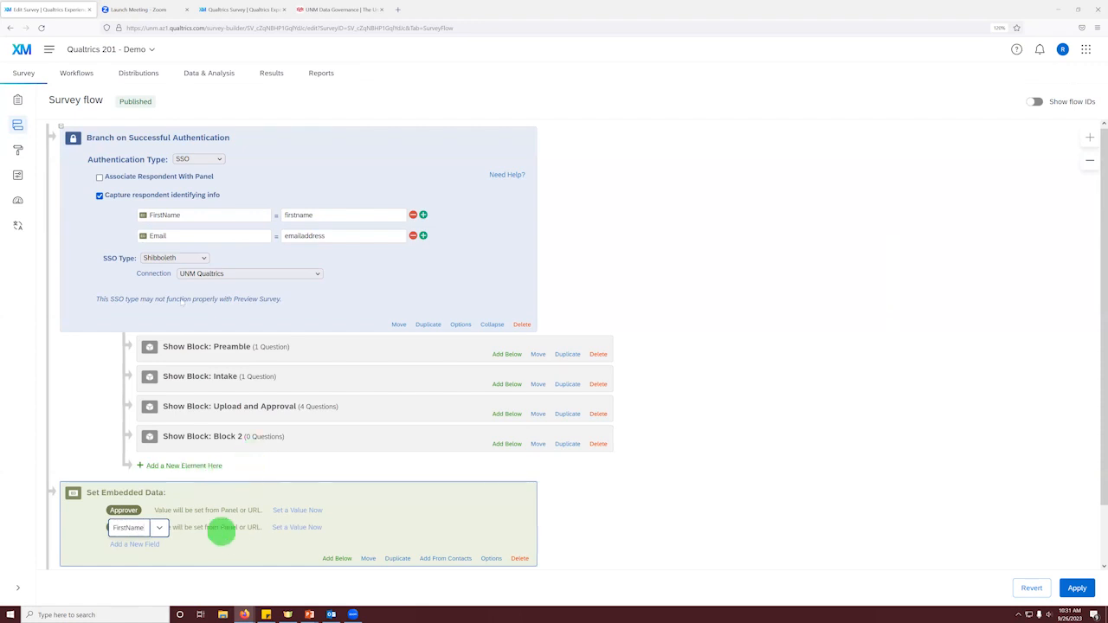
{"action": "left_click", "coordinate": [229, 550]}
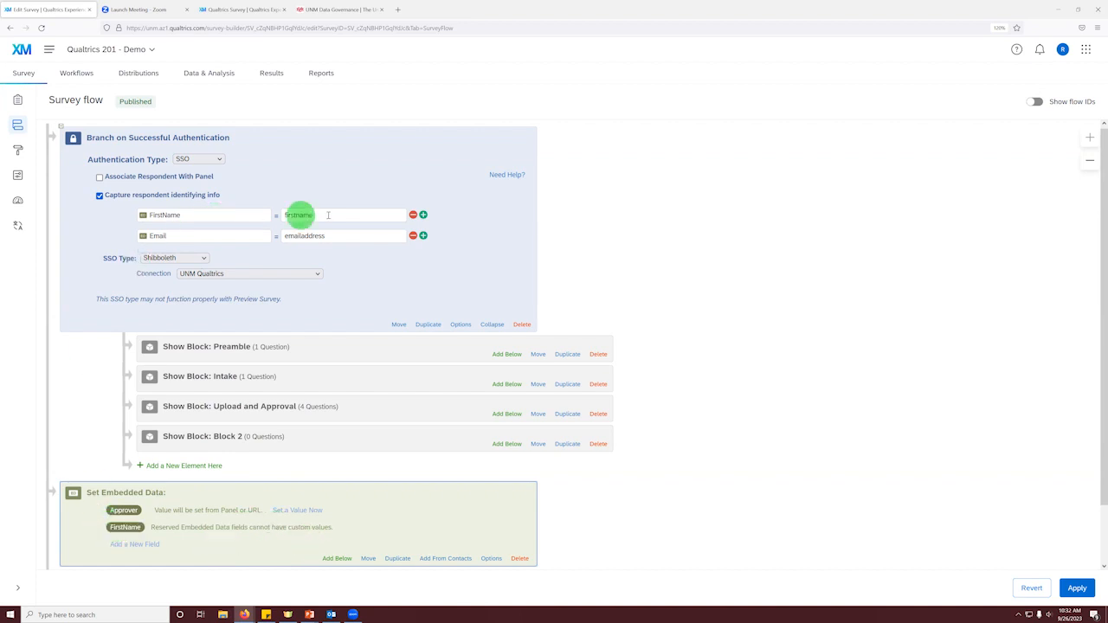
{"action": "left_click", "coordinate": [129, 544]}
{"action": "type", "text": "Email"}
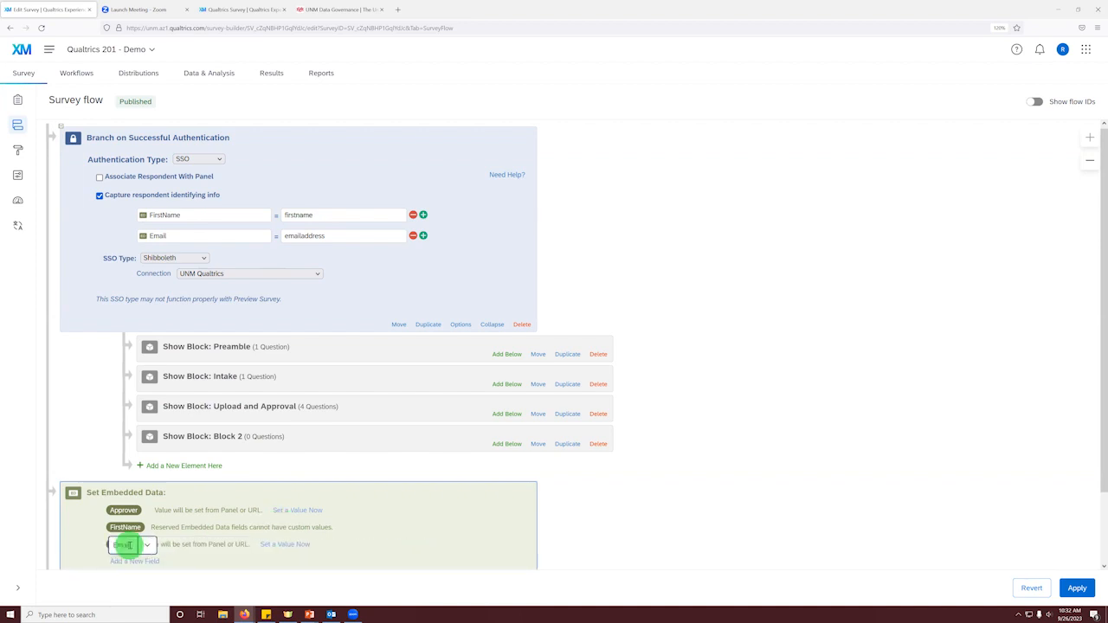
Step: Move the Set Embedded Data element under the authentication branch, directly above the Preamble block
{"action": "left_click", "coordinate": [198, 559]}
{"action": "scroll", "coordinate": [293, 446], "scroll_direction": "down", "scroll_amount": 2}
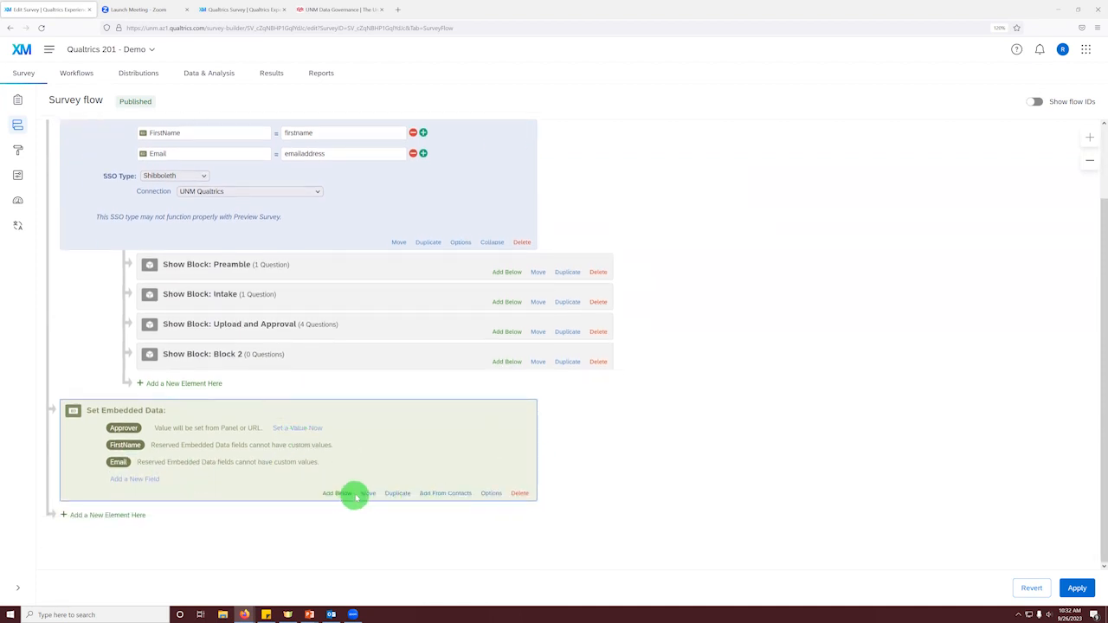
{"action": "left_click_drag", "start_coordinate": [366, 493], "coordinate": [360, 256]}
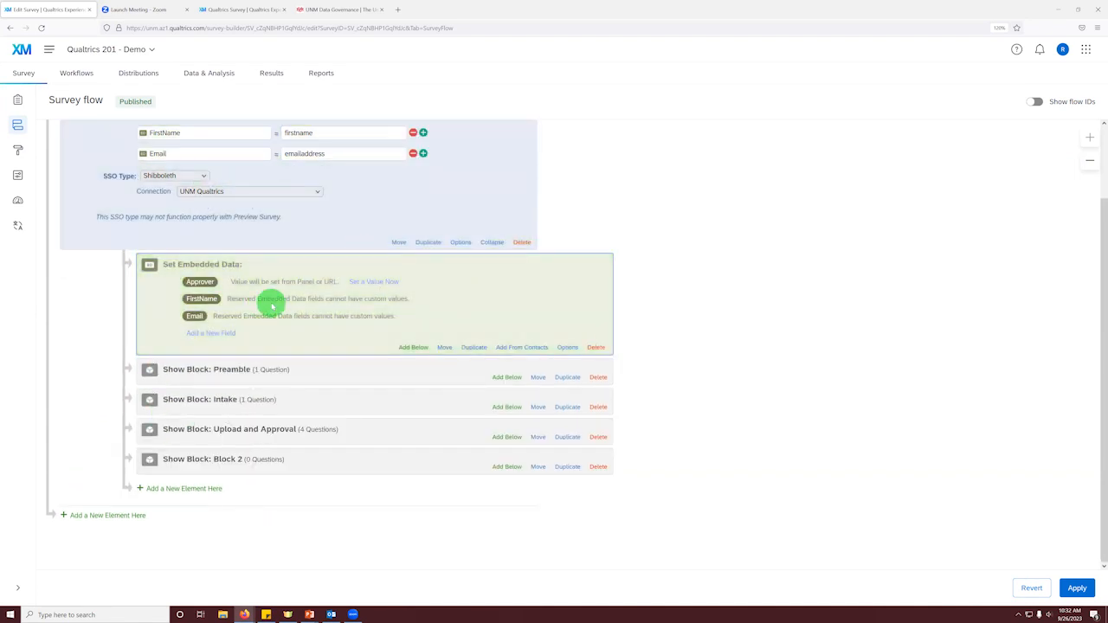
{"action": "scroll", "coordinate": [241, 379], "scroll_direction": "up", "scroll_amount": 2}
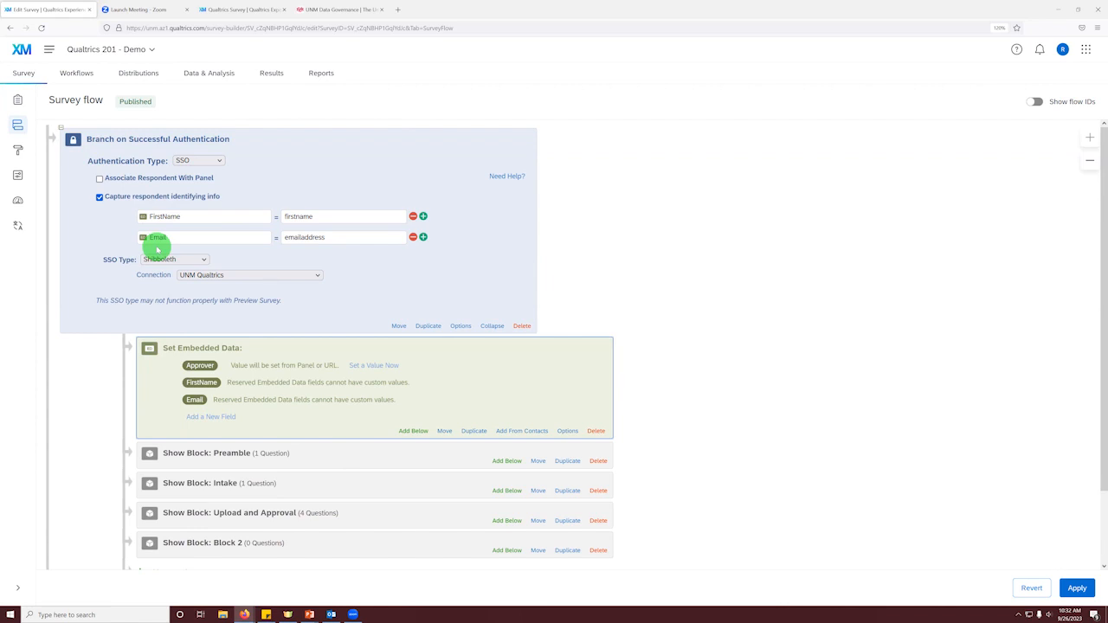
Step: Apply the survey flow changes and publish the updated survey from the survey builder
{"action": "scroll", "coordinate": [280, 289], "scroll_direction": "down", "scroll_amount": 2}
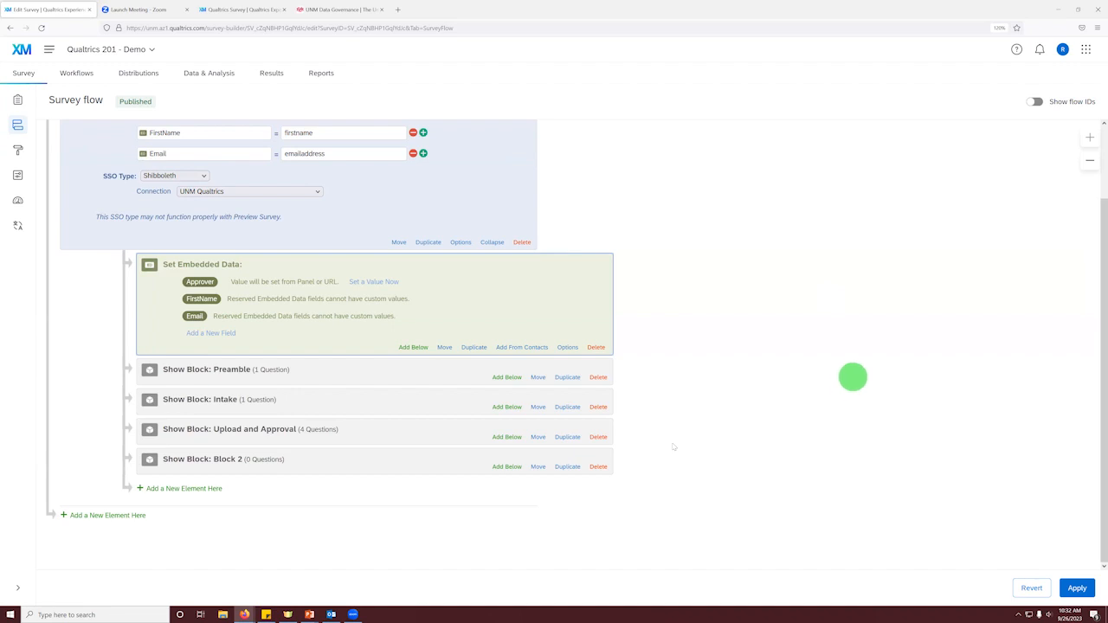
{"action": "left_click", "coordinate": [1080, 596]}
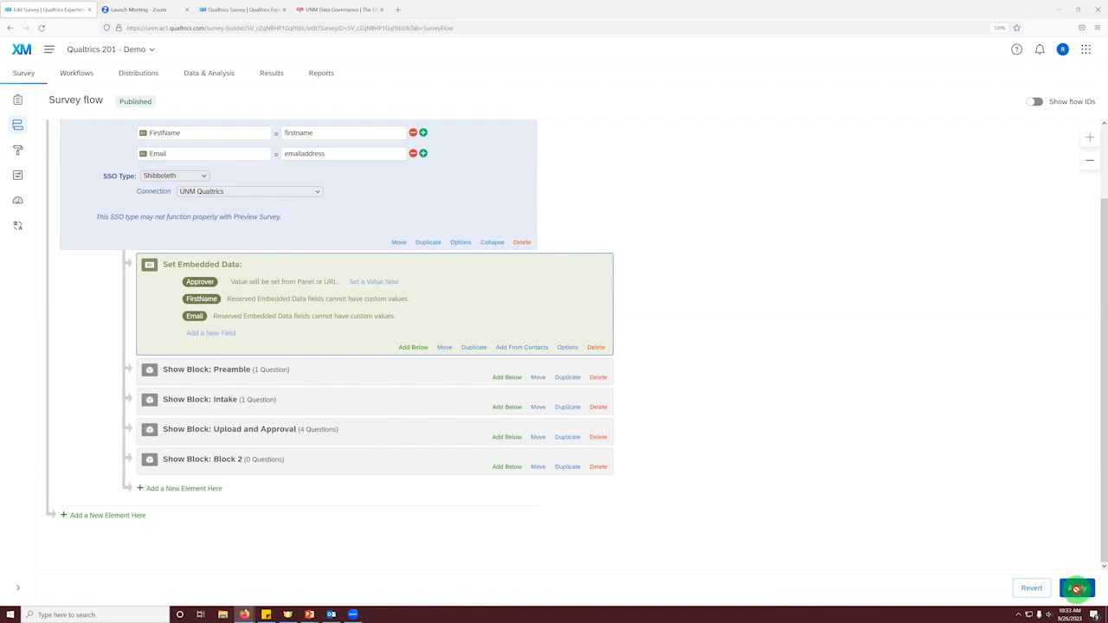
{"action": "left_click", "coordinate": [1076, 588]}
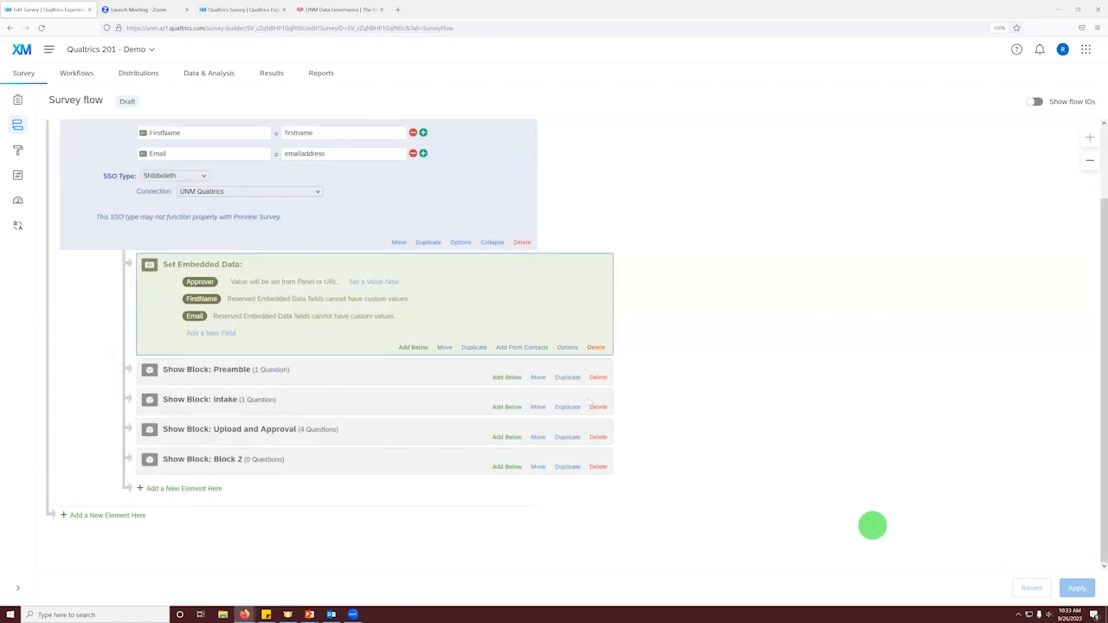
{"action": "scroll", "coordinate": [364, 278], "scroll_direction": "up", "scroll_amount": 2}
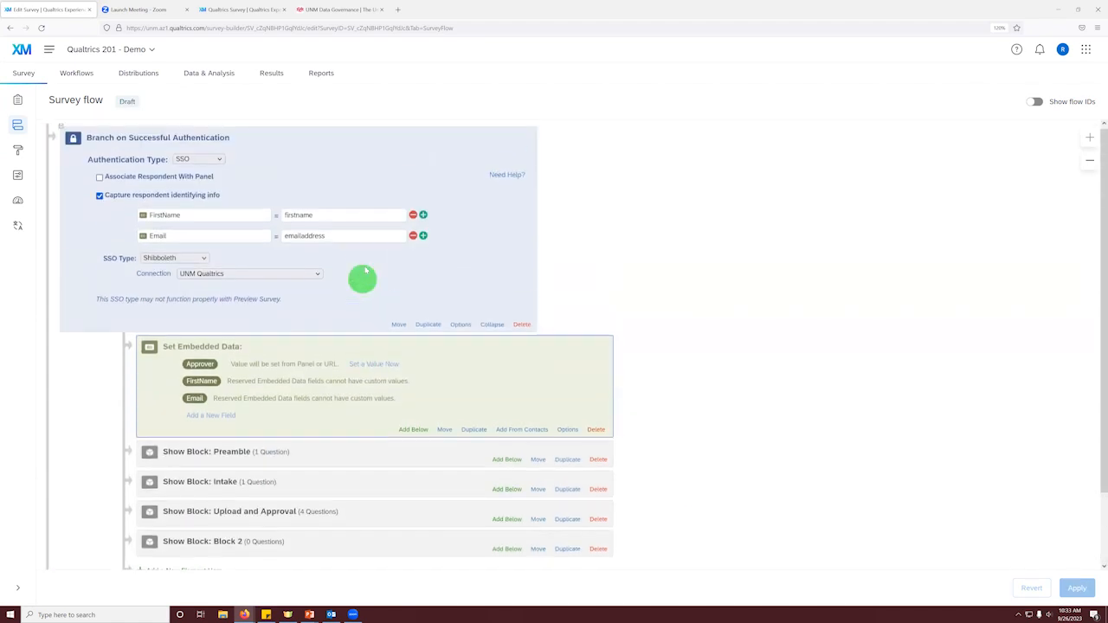
{"action": "left_click", "coordinate": [16, 101]}
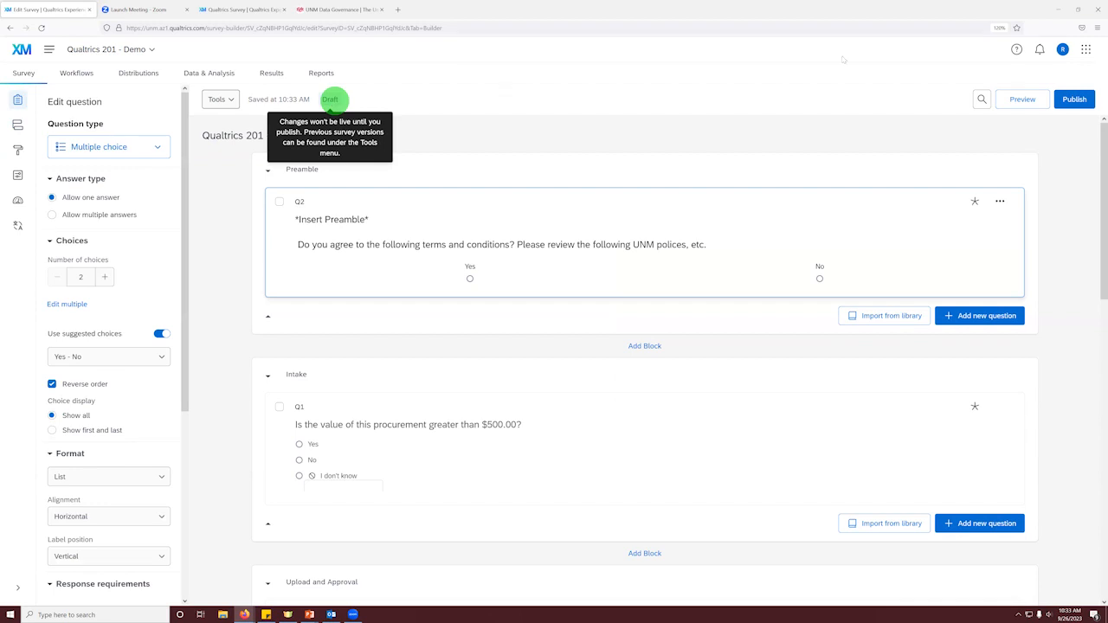
{"action": "left_click", "coordinate": [1065, 101]}
{"action": "left_click", "coordinate": [694, 430]}
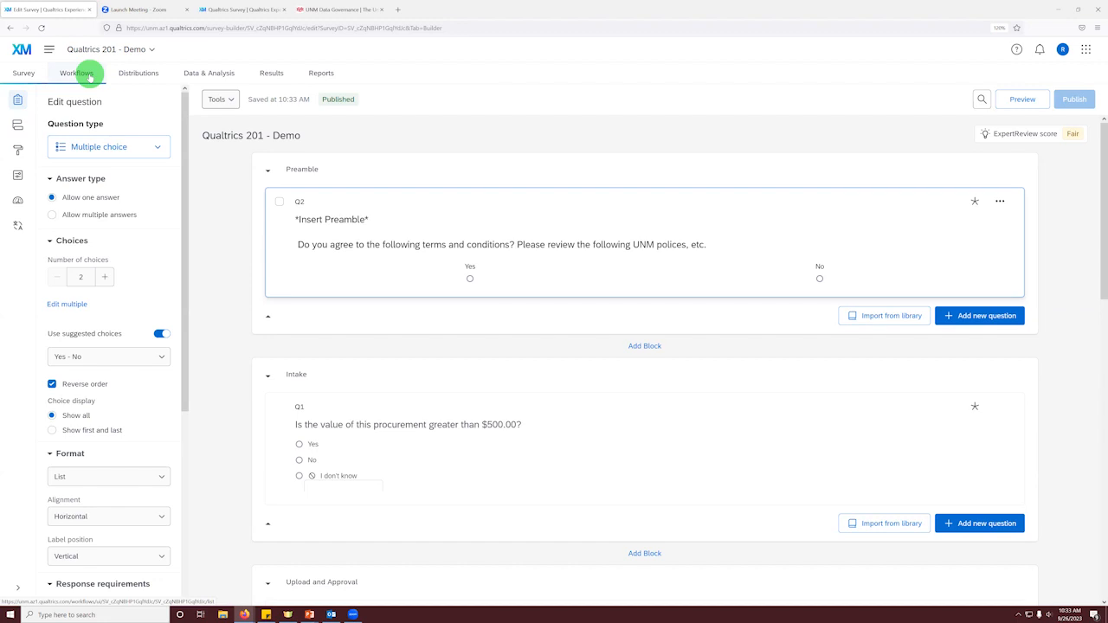
Step: Create an event-started workflow triggered by newly created survey responses, keeping the language the response was received in
{"action": "left_click", "coordinate": [89, 75]}
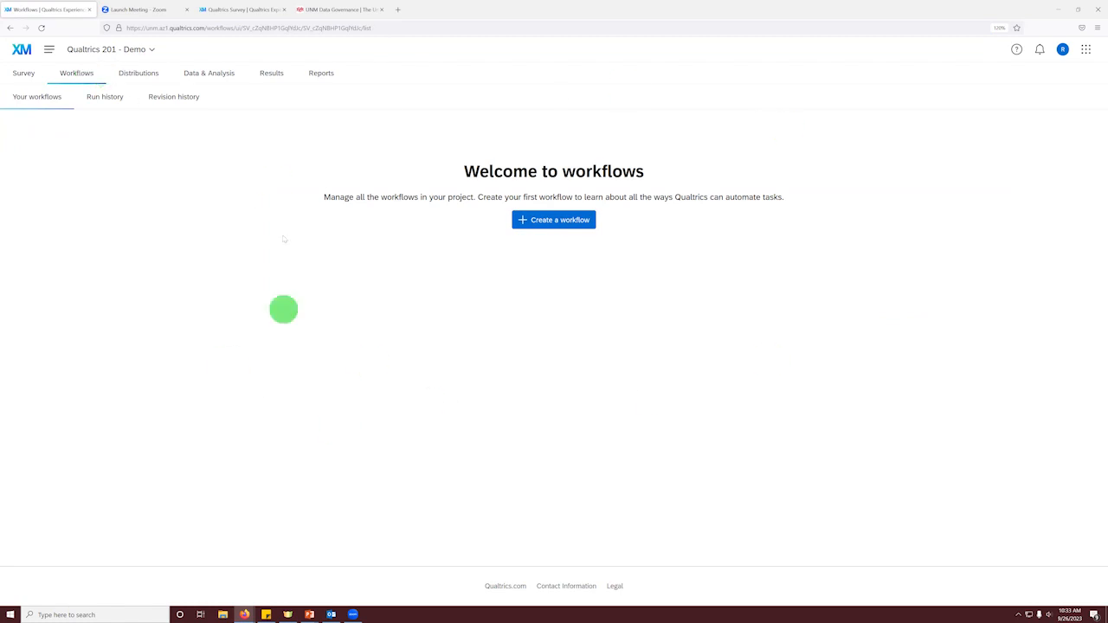
{"action": "left_click", "coordinate": [546, 223]}
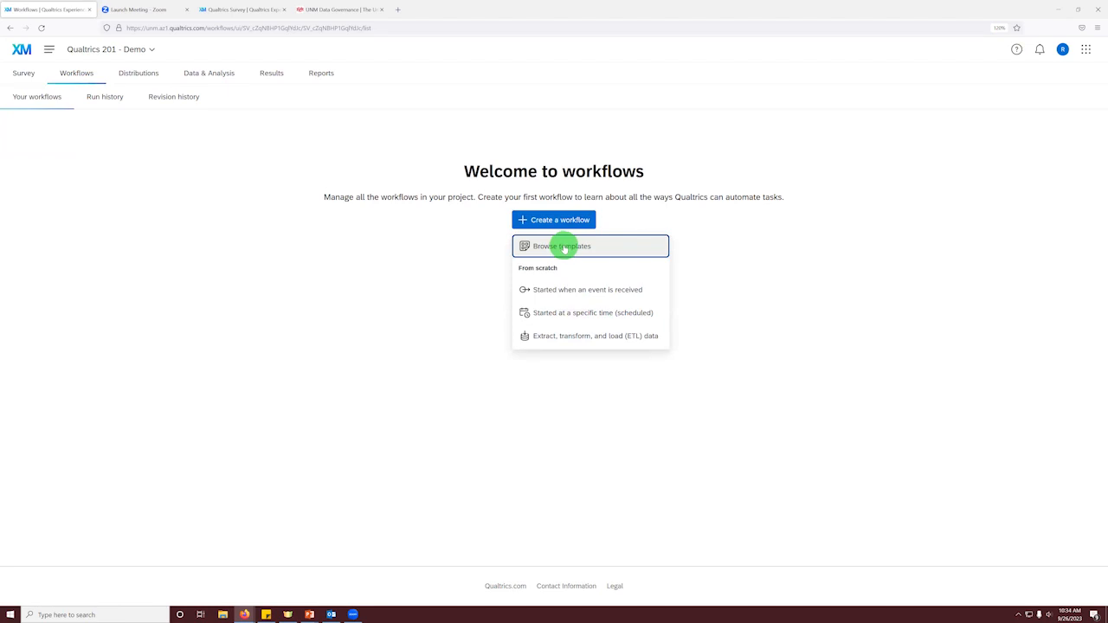
{"action": "left_click", "coordinate": [563, 292]}
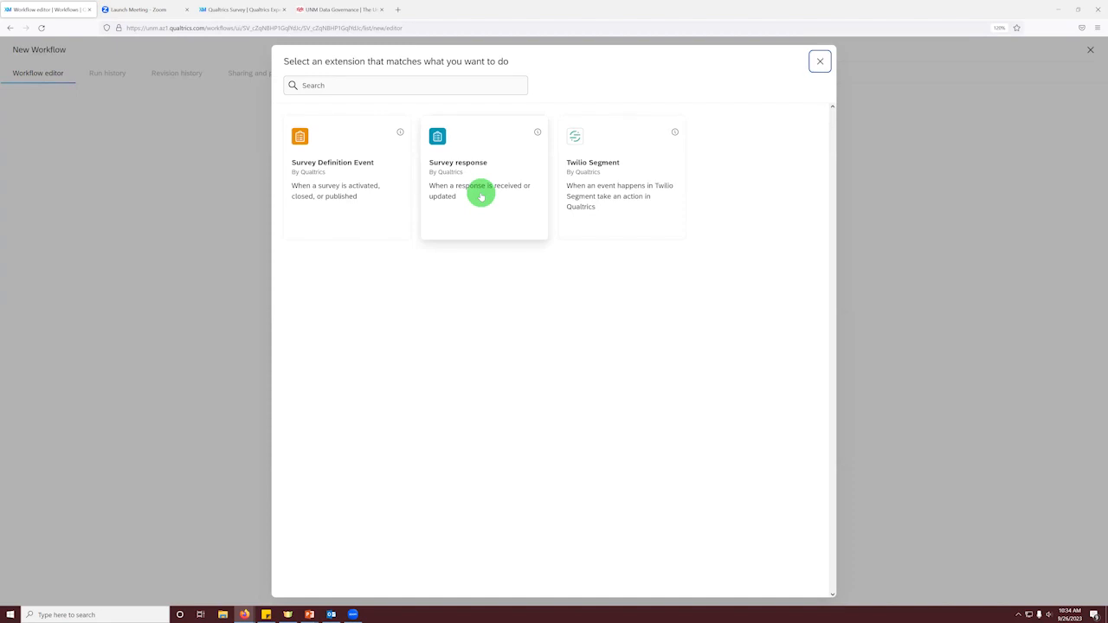
{"action": "left_click", "coordinate": [481, 197]}
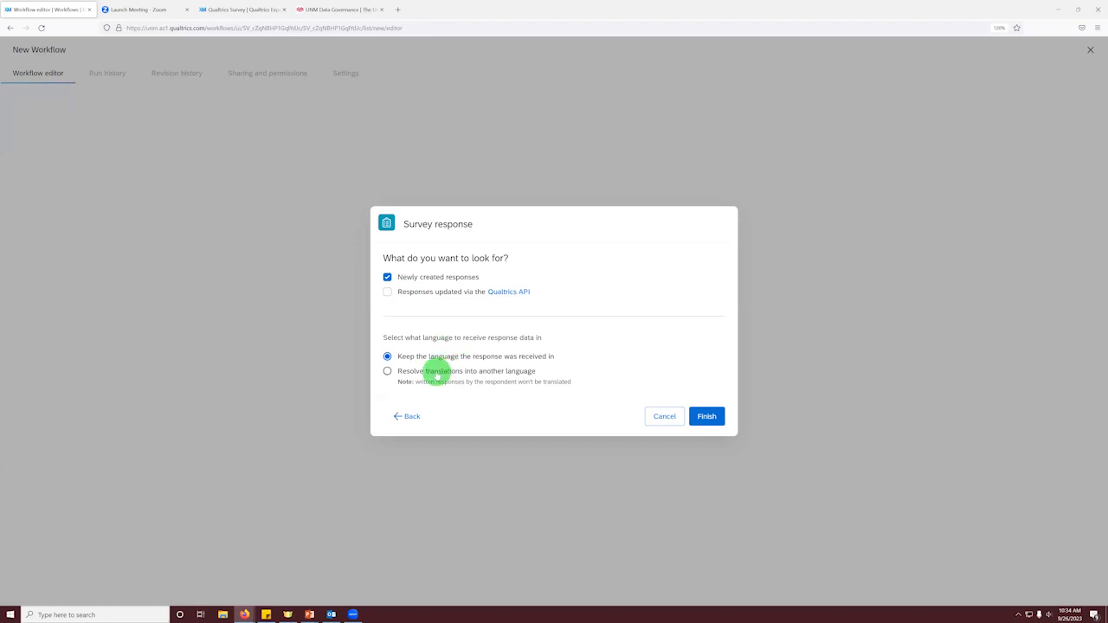
{"action": "left_click", "coordinate": [702, 420]}
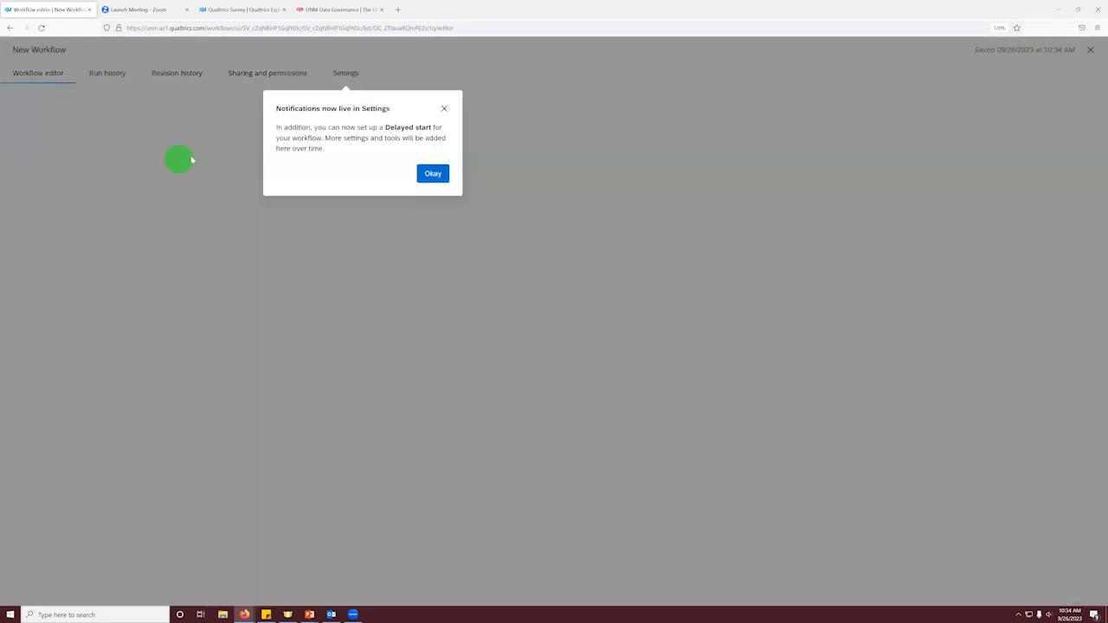
{"action": "left_click", "coordinate": [439, 176]}
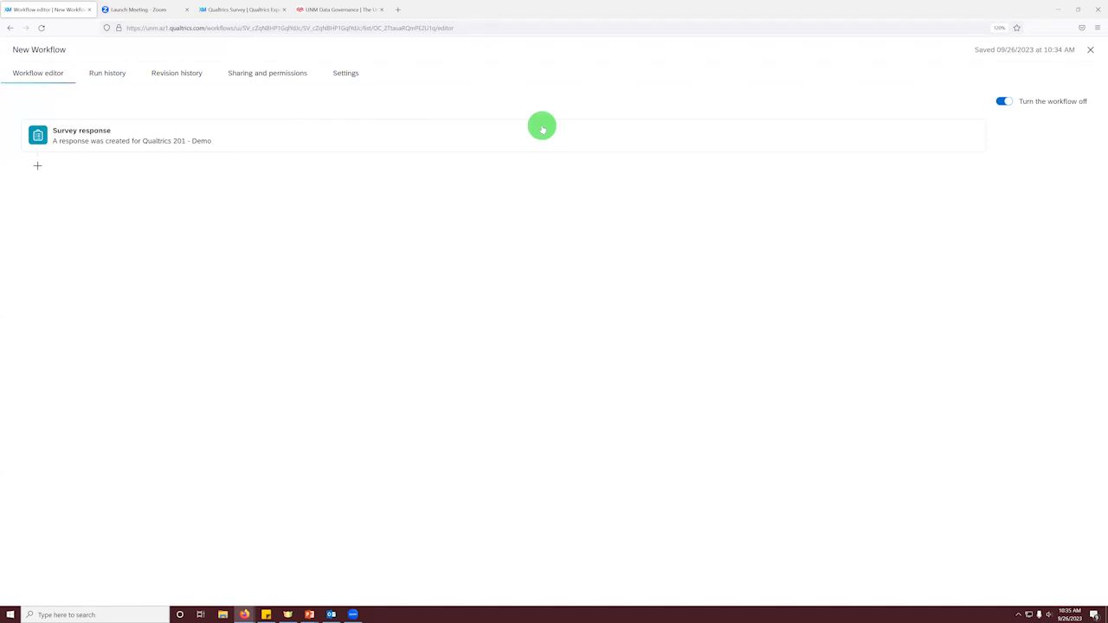
Step: Rename the workflow as Approval Workflow - Approver 1
{"action": "left_click", "coordinate": [42, 49]}
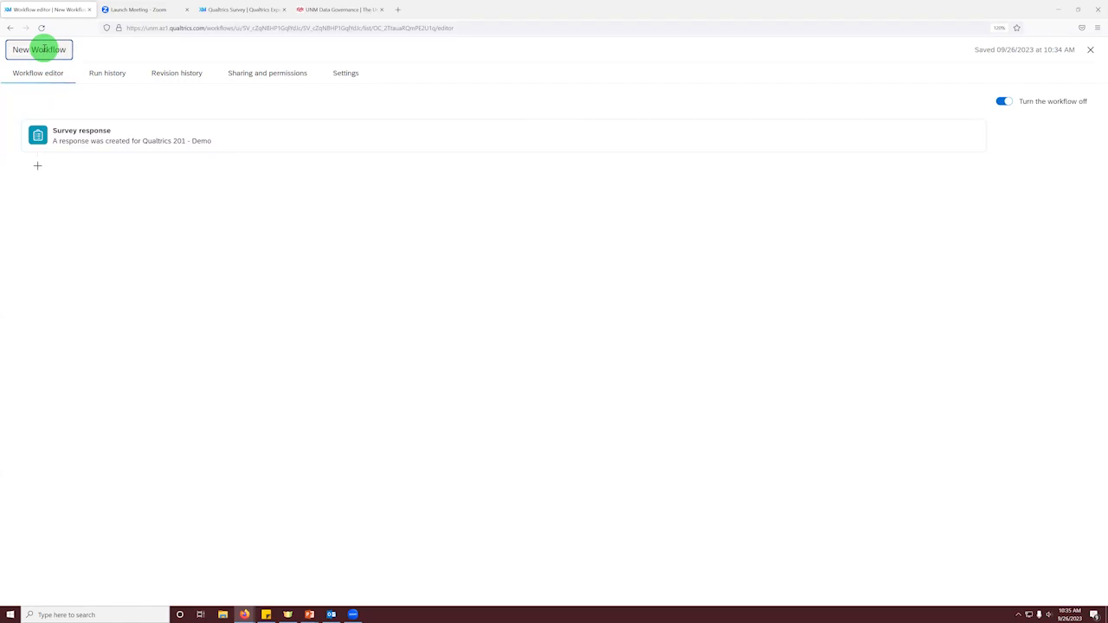
{"action": "key", "text": "BackSpace"}
{"action": "key", "text": "BackSpace"}
{"action": "key", "text": "BackSpace"}
{"action": "key", "text": "BackSpace"}
{"action": "key", "text": "BackSpace"}
{"action": "key", "text": "BackSpace"}
{"action": "key", "text": "BackSpace"}
{"action": "key", "text": "BackSpace"}
{"action": "key", "text": "BackSpace"}
{"action": "key", "text": "BackSpace"}
{"action": "key", "text": "BackSpace"}
{"action": "key", "text": "BackSpace"}
{"action": "type", "text": "Approval Workflow - Approver 1"}
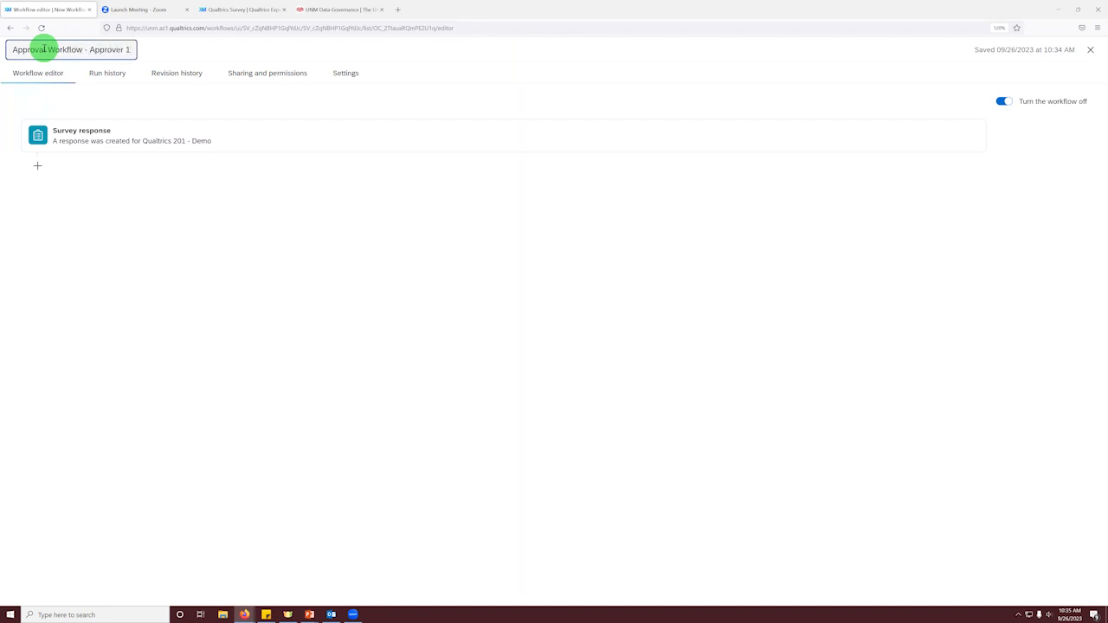
{"action": "left_click", "coordinate": [129, 223]}
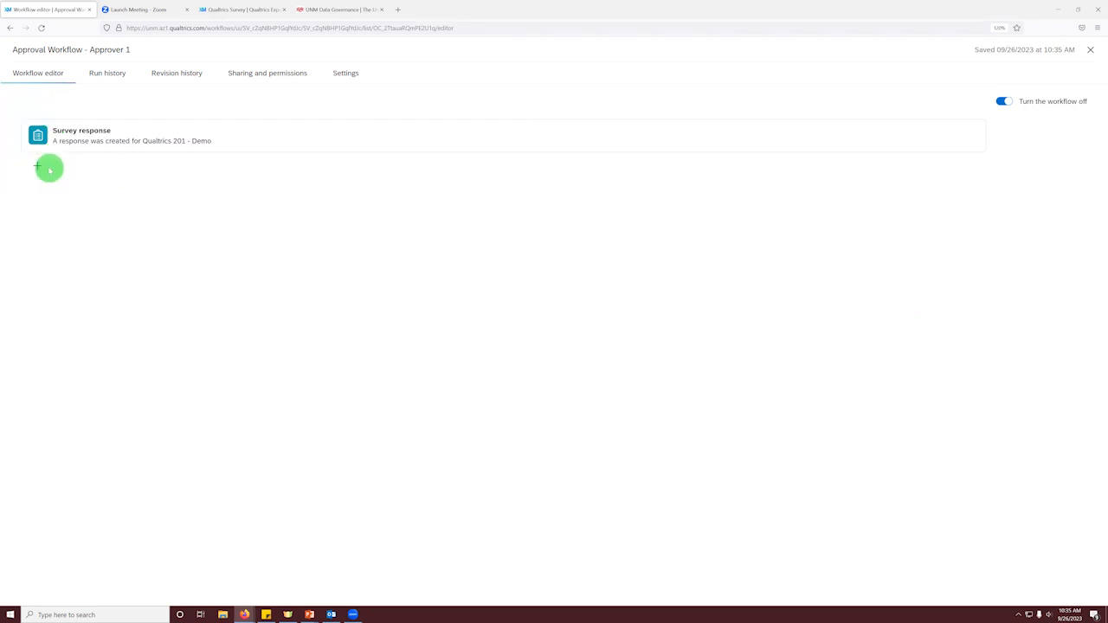
Step: Add a condition below the Survey response event, using the Any of the following are true logic
{"action": "left_click", "coordinate": [37, 166]}
{"action": "left_click", "coordinate": [62, 213]}
{"action": "left_click", "coordinate": [66, 198]}
{"action": "left_click", "coordinate": [67, 199]}
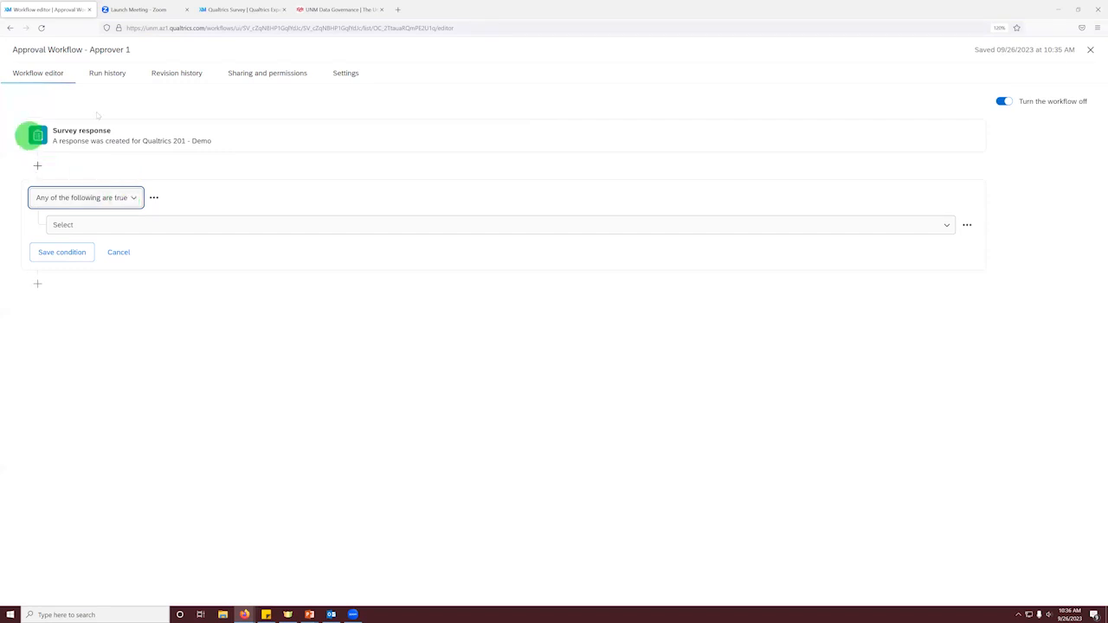
Step: Define the condition as Embedded Data Approver is empty and save it
{"action": "left_click", "coordinate": [105, 225]}
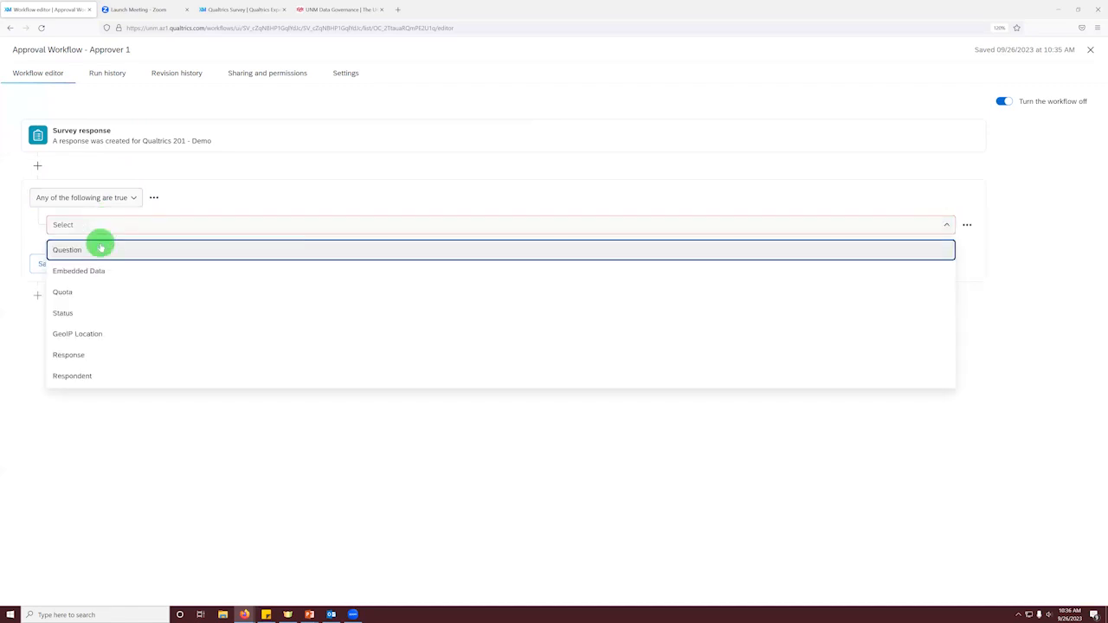
{"action": "left_click", "coordinate": [104, 270]}
{"action": "left_click", "coordinate": [478, 224]}
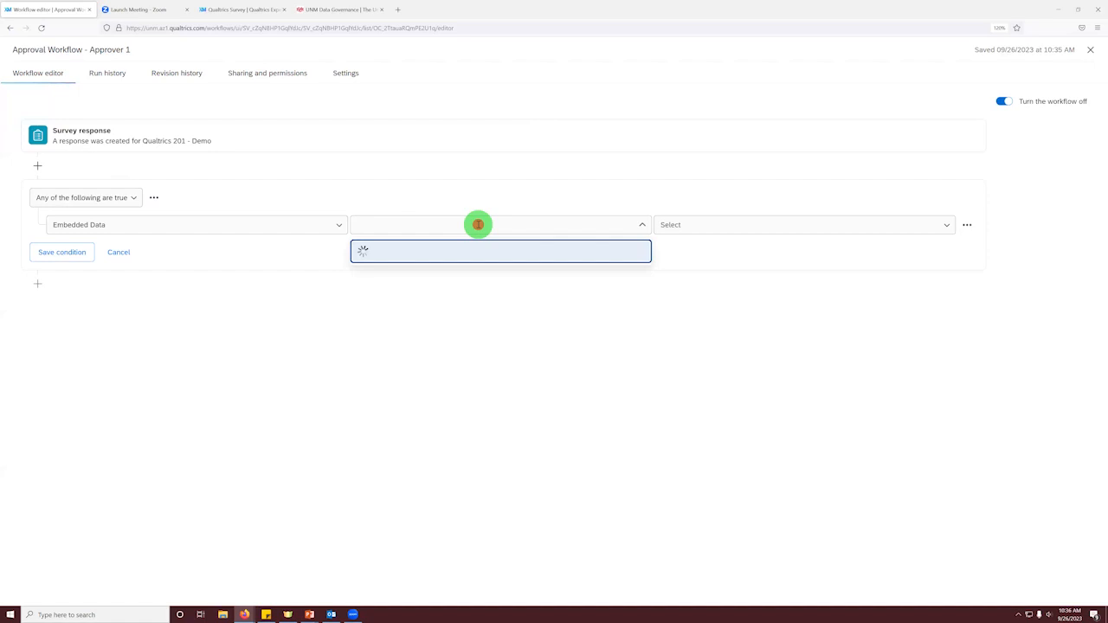
{"action": "scroll", "coordinate": [473, 260], "scroll_direction": "down", "scroll_amount": 2}
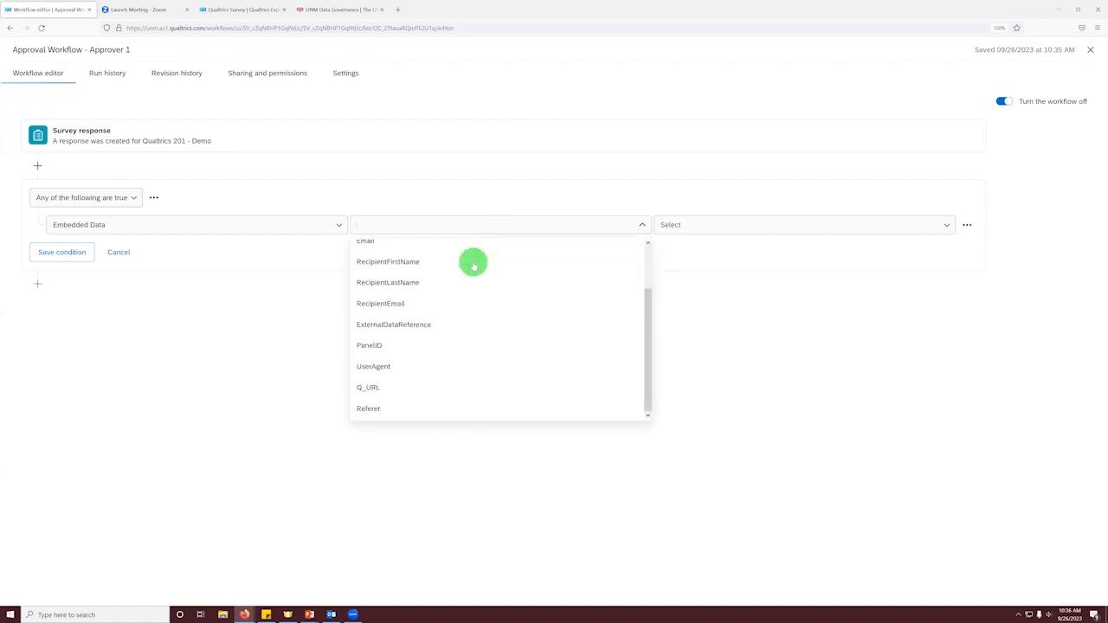
{"action": "scroll", "coordinate": [474, 333], "scroll_direction": "up", "scroll_amount": 2}
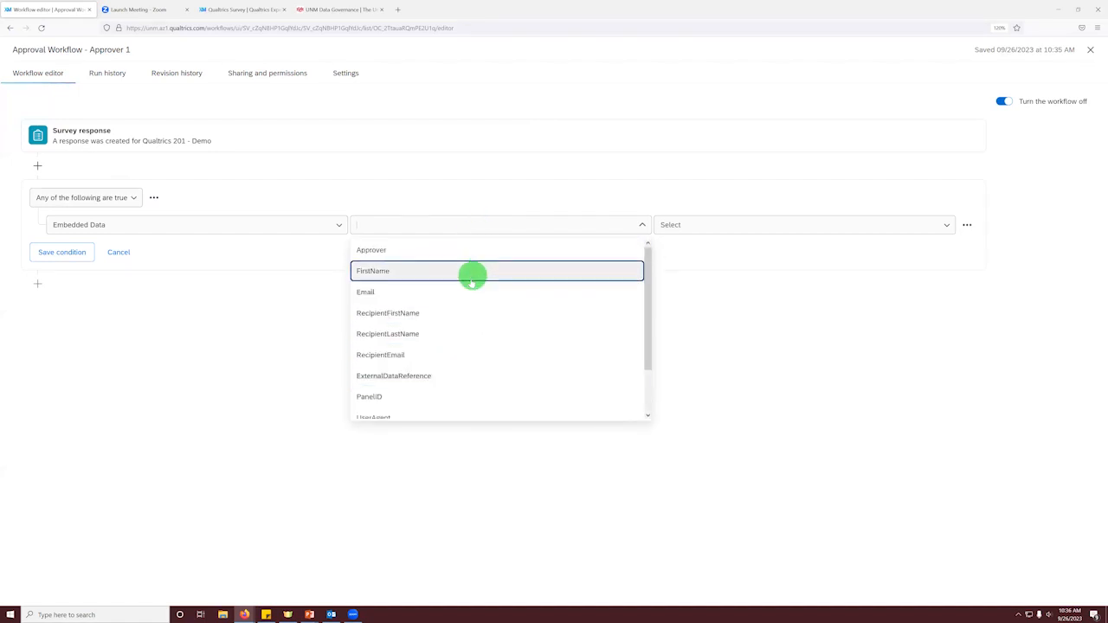
{"action": "scroll", "coordinate": [463, 311], "scroll_direction": "down", "scroll_amount": 2}
{"action": "scroll", "coordinate": [441, 303], "scroll_direction": "up", "scroll_amount": 2}
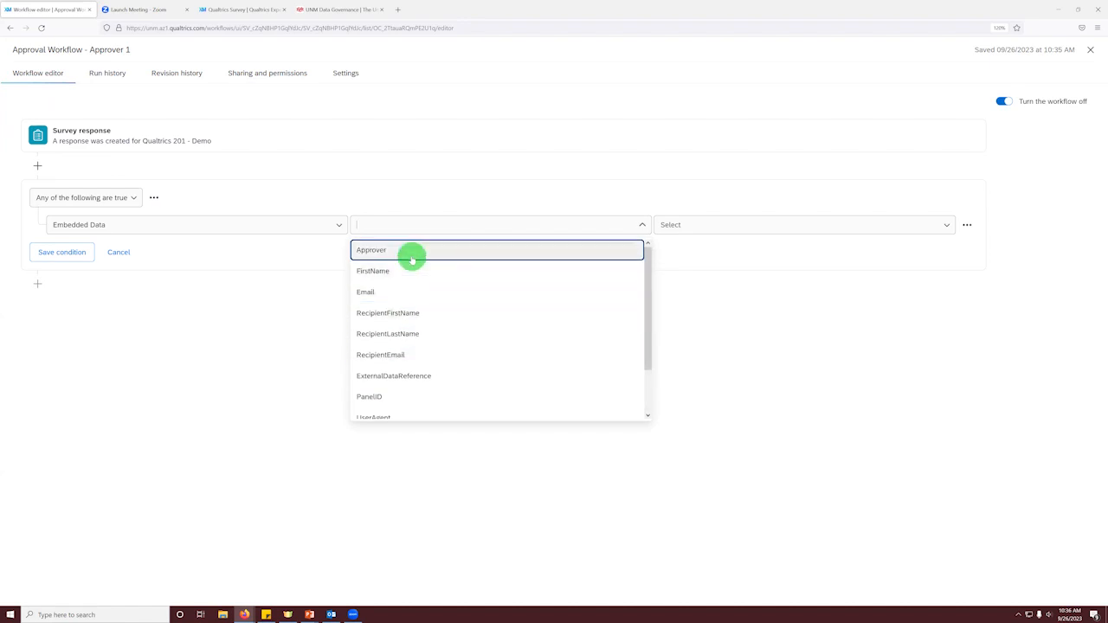
{"action": "left_click", "coordinate": [411, 253]}
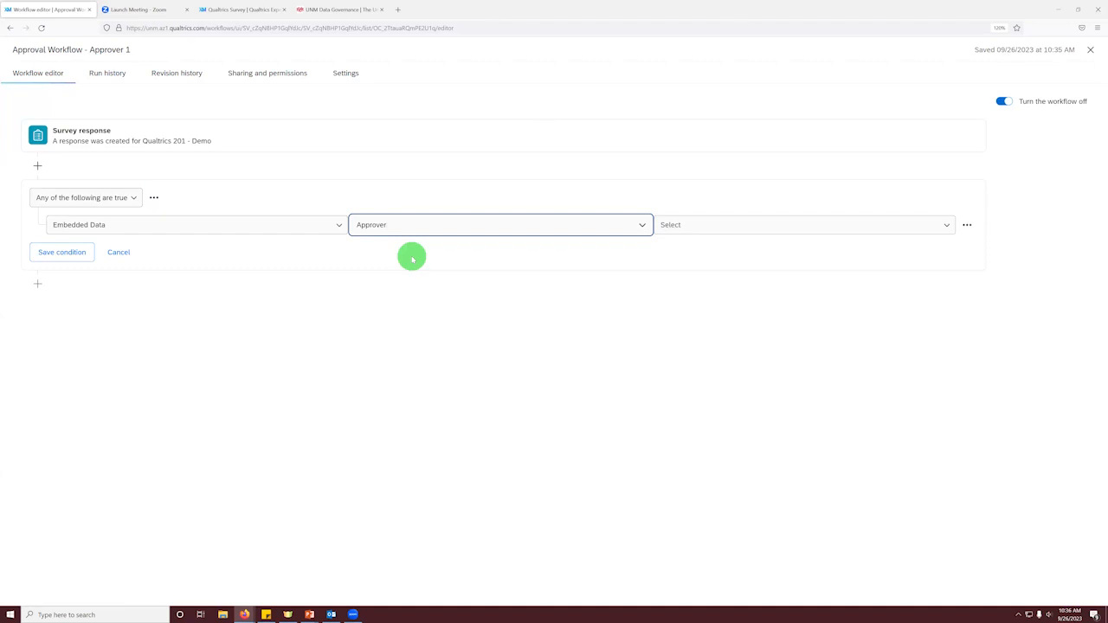
{"action": "left_click", "coordinate": [688, 224]}
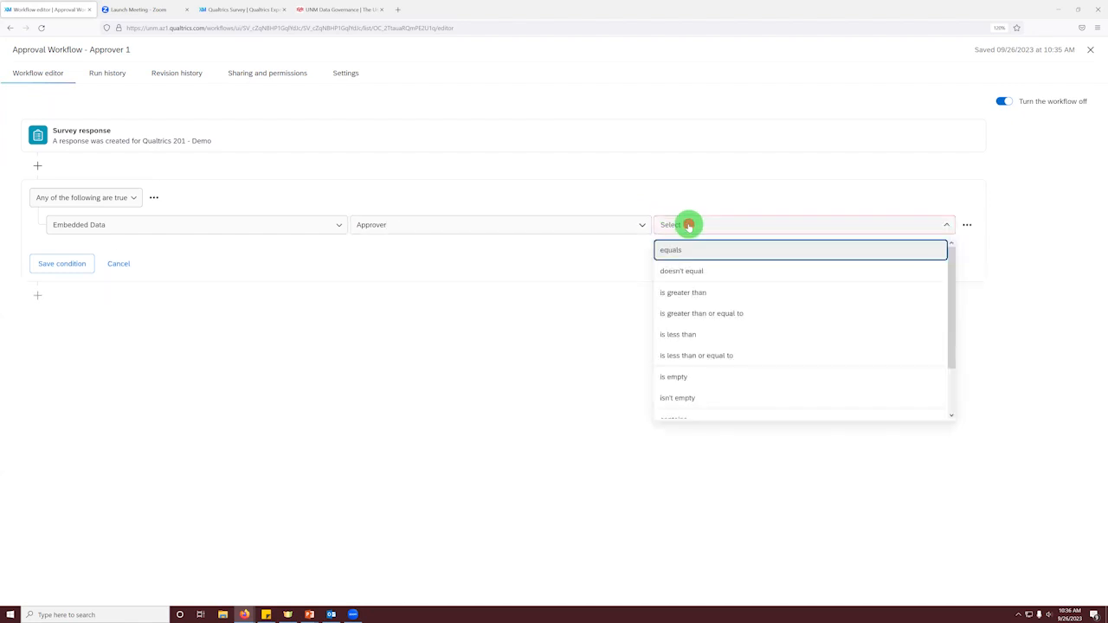
{"action": "left_click", "coordinate": [695, 381]}
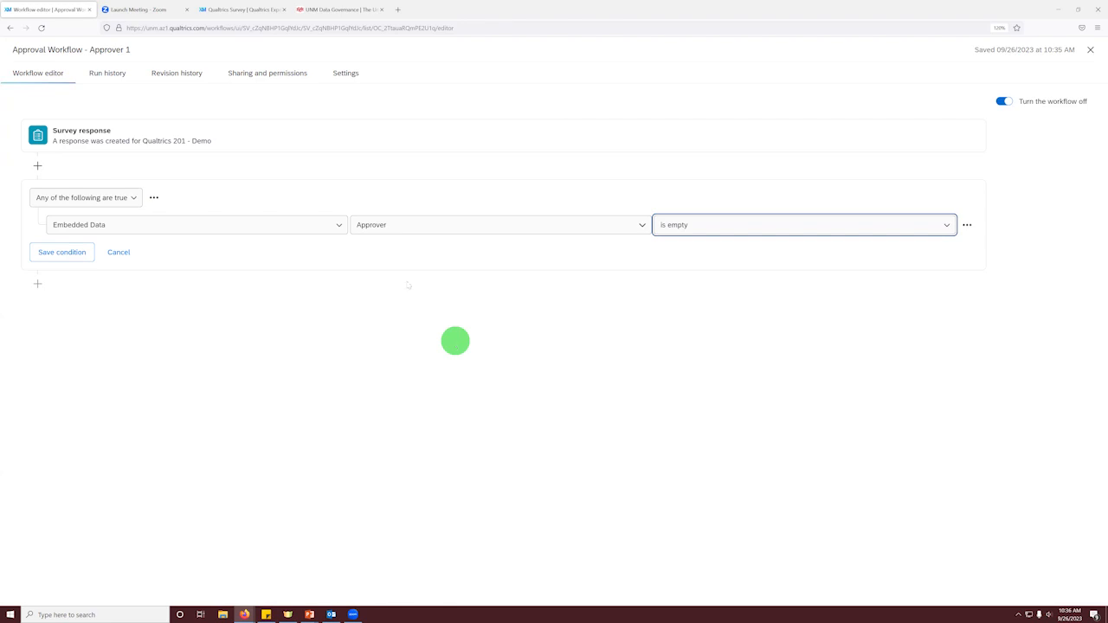
{"action": "left_click", "coordinate": [77, 252]}
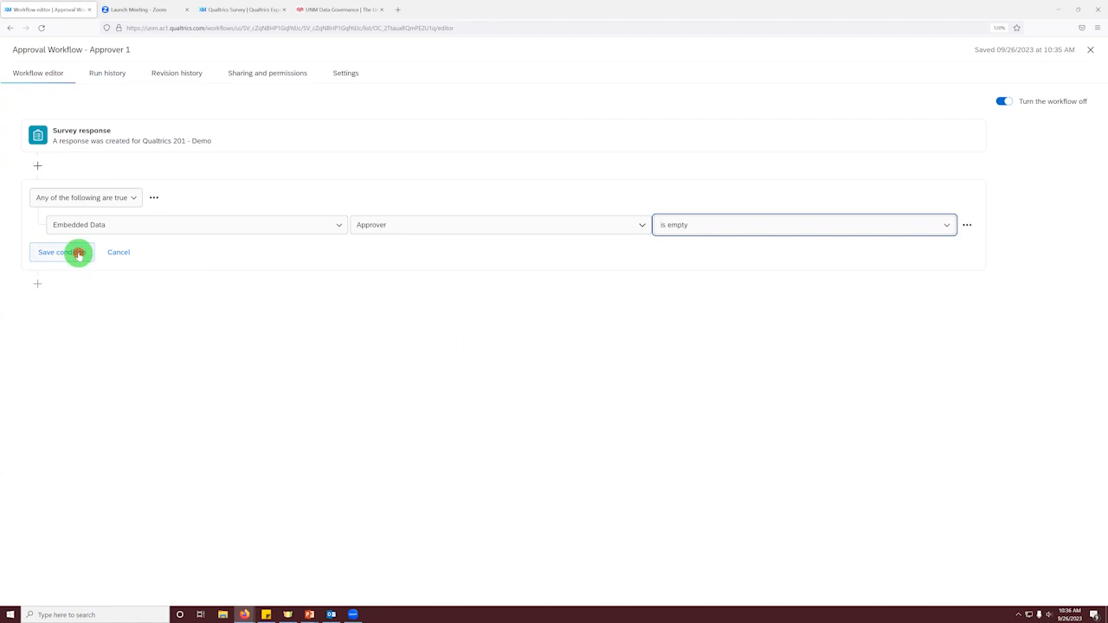
Step: Add an Email task below the Approver condition in the workflow
{"action": "left_click", "coordinate": [36, 285]}
{"action": "left_click", "coordinate": [57, 310]}
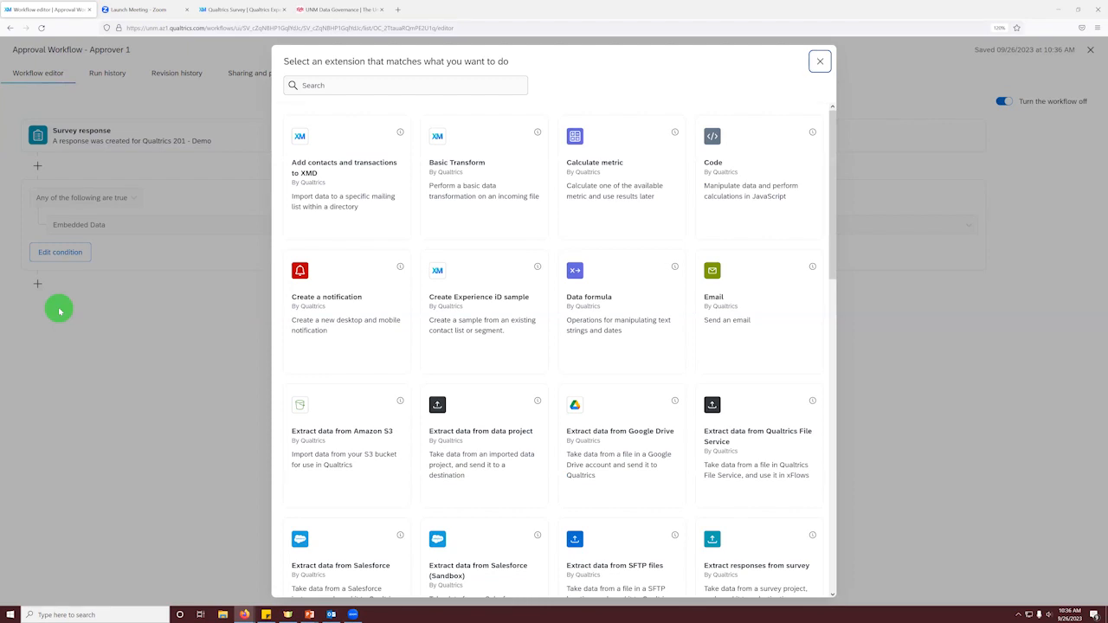
{"action": "scroll", "coordinate": [375, 270], "scroll_direction": "down", "scroll_amount": 2}
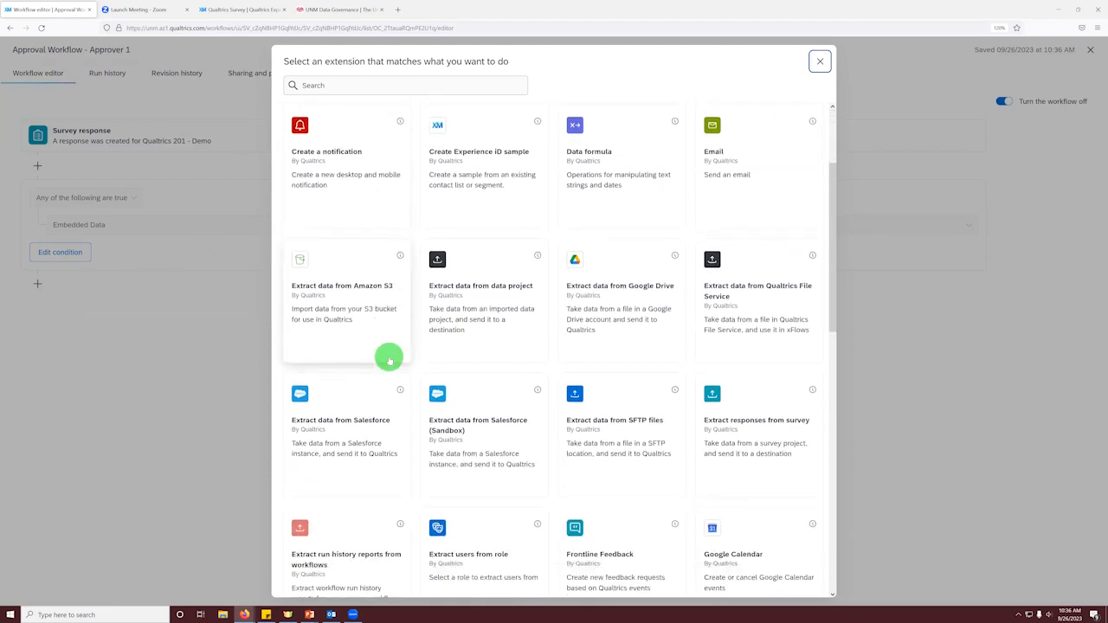
{"action": "scroll", "coordinate": [390, 360], "scroll_direction": "down", "scroll_amount": 3}
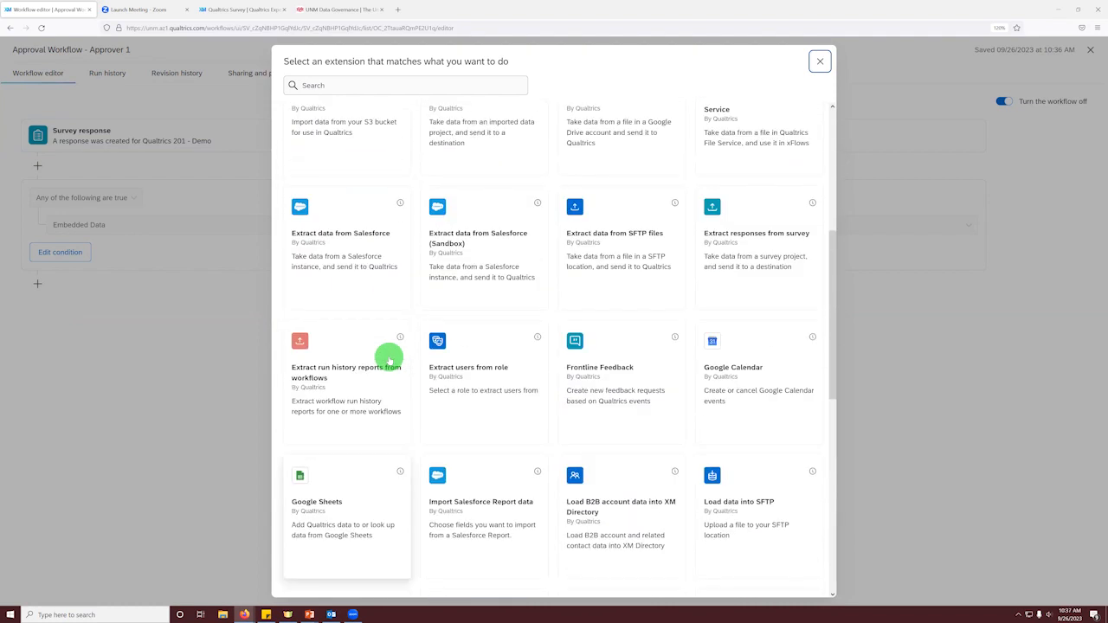
{"action": "scroll", "coordinate": [390, 360], "scroll_direction": "up", "scroll_amount": 5}
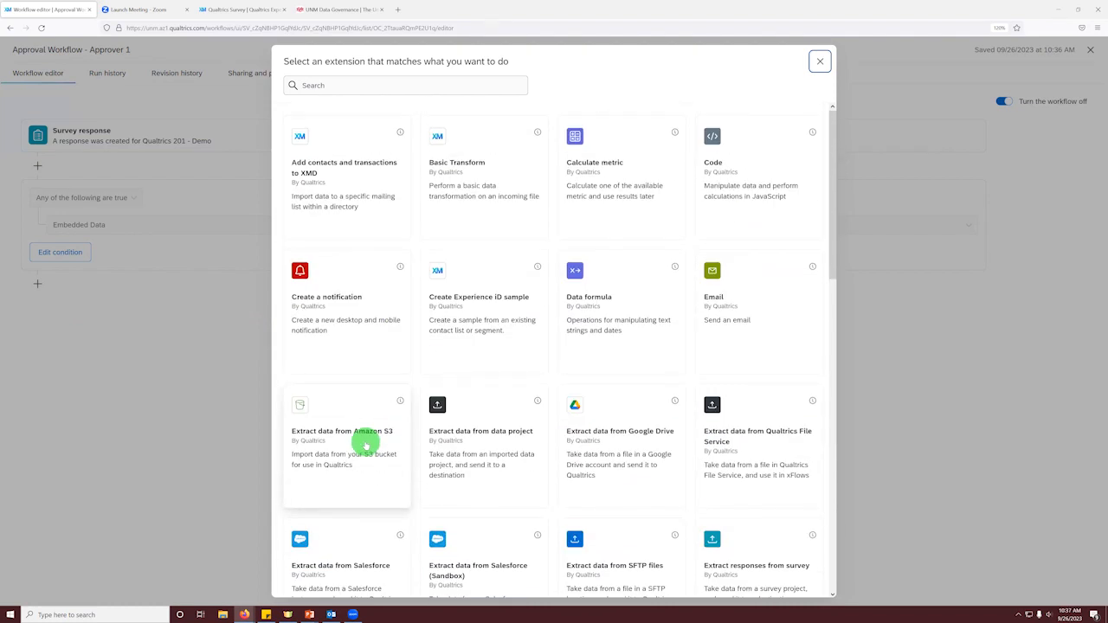
{"action": "left_click", "coordinate": [720, 317]}
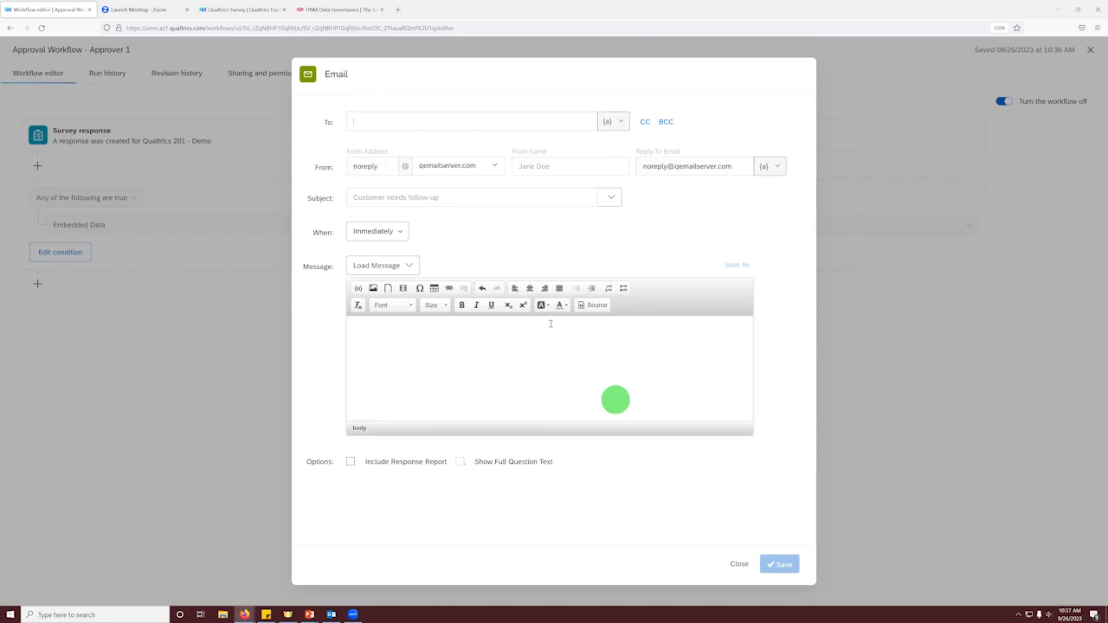
Step: Enter the approver's email address as the recipient of the Email task
{"action": "left_click", "coordinate": [377, 122]}
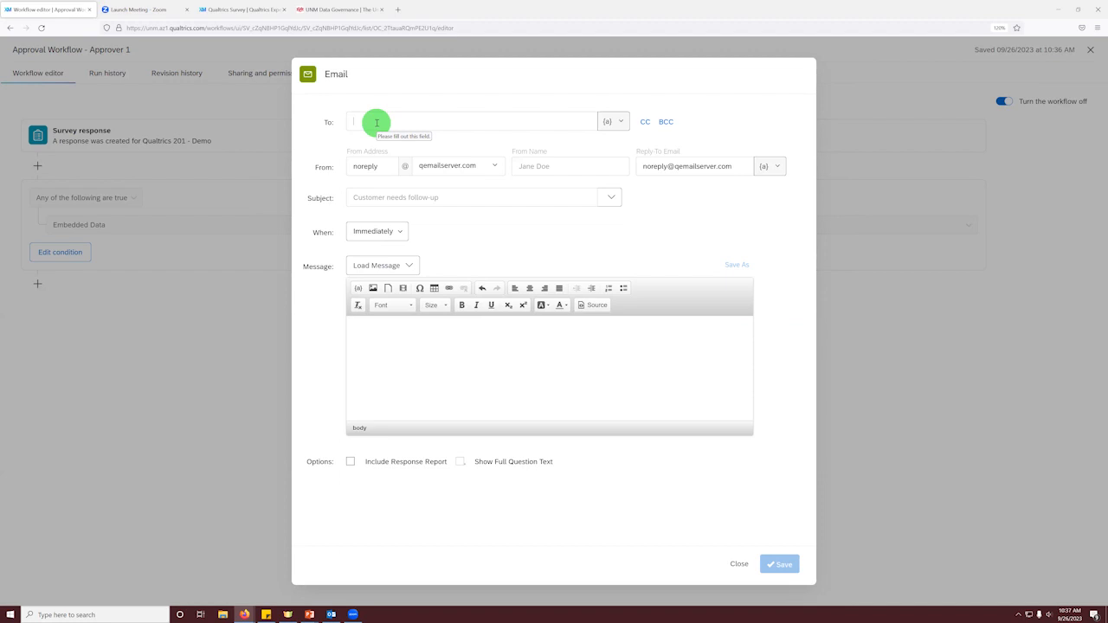
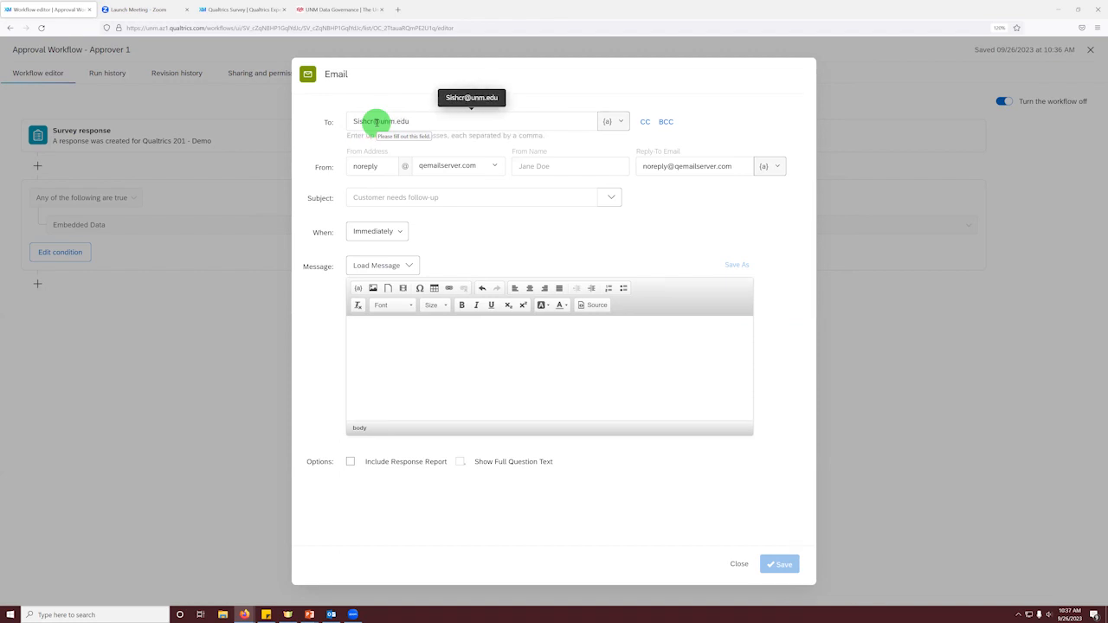
Step: Set the email's From Address name to Qualtrics and its domain to qualtrics.unm.edu
{"action": "double_click", "coordinate": [391, 167]}
{"action": "type", "text": "Q"}
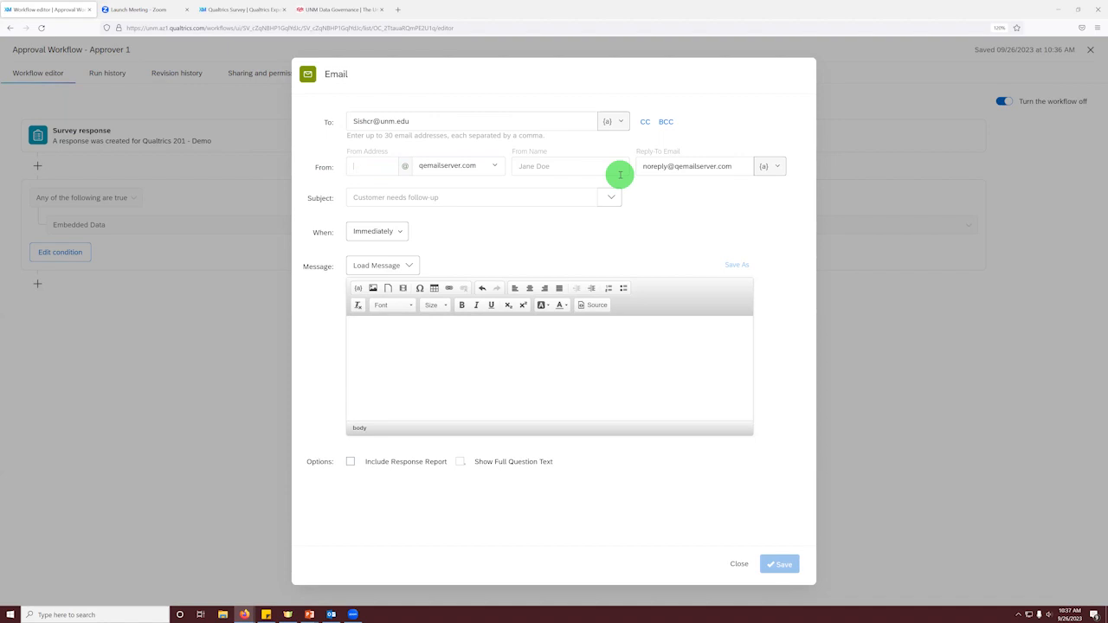
{"action": "type", "text": "ualtrics"}
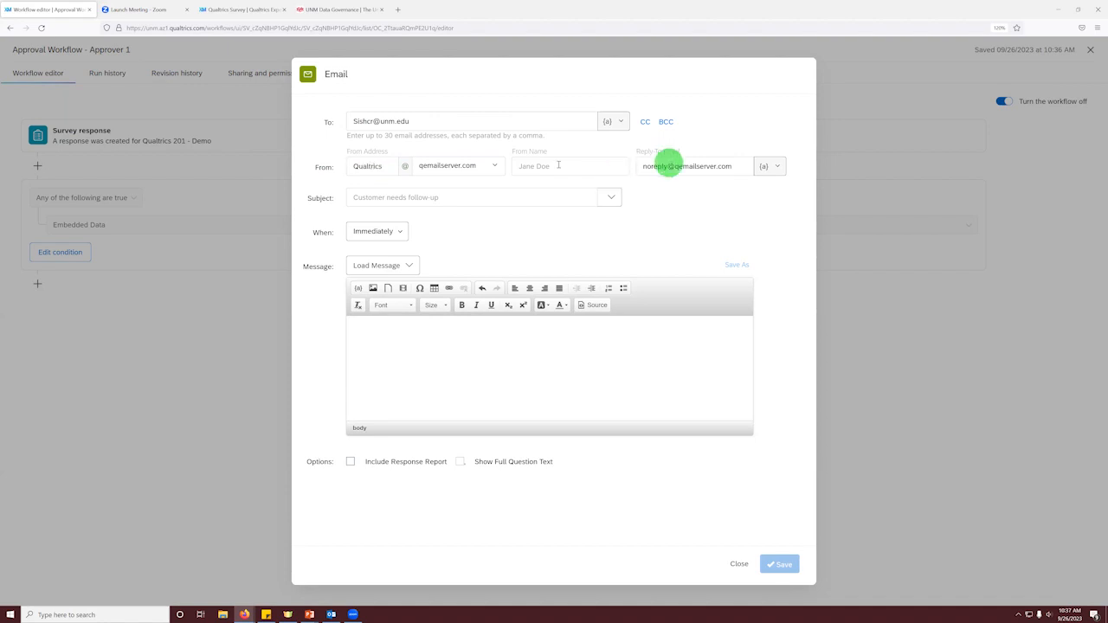
{"action": "left_click", "coordinate": [489, 163]}
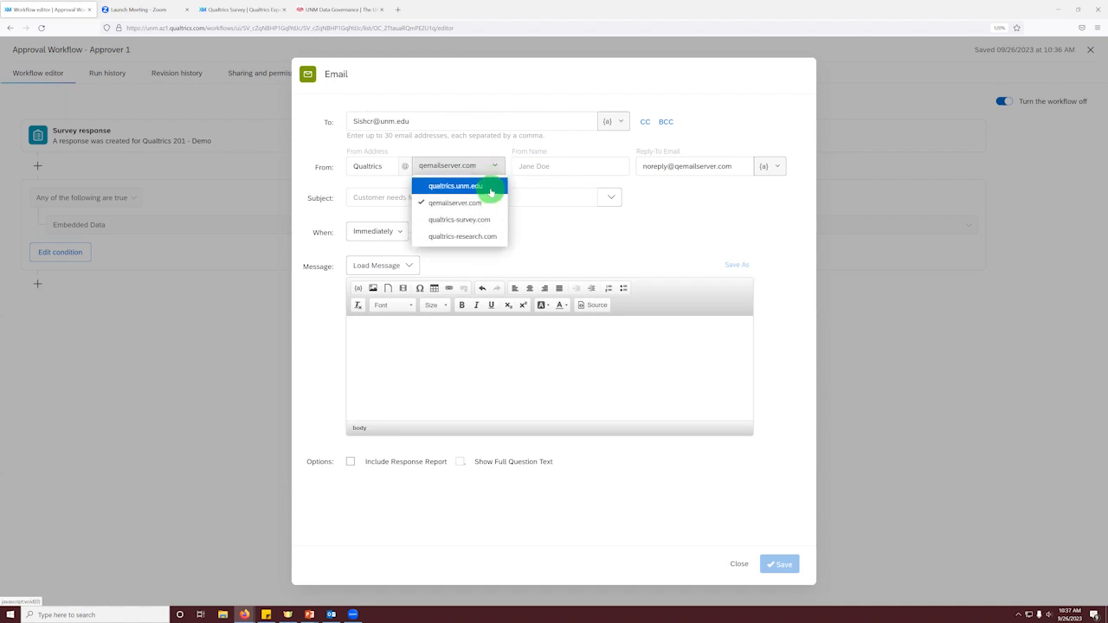
{"action": "left_click", "coordinate": [490, 187]}
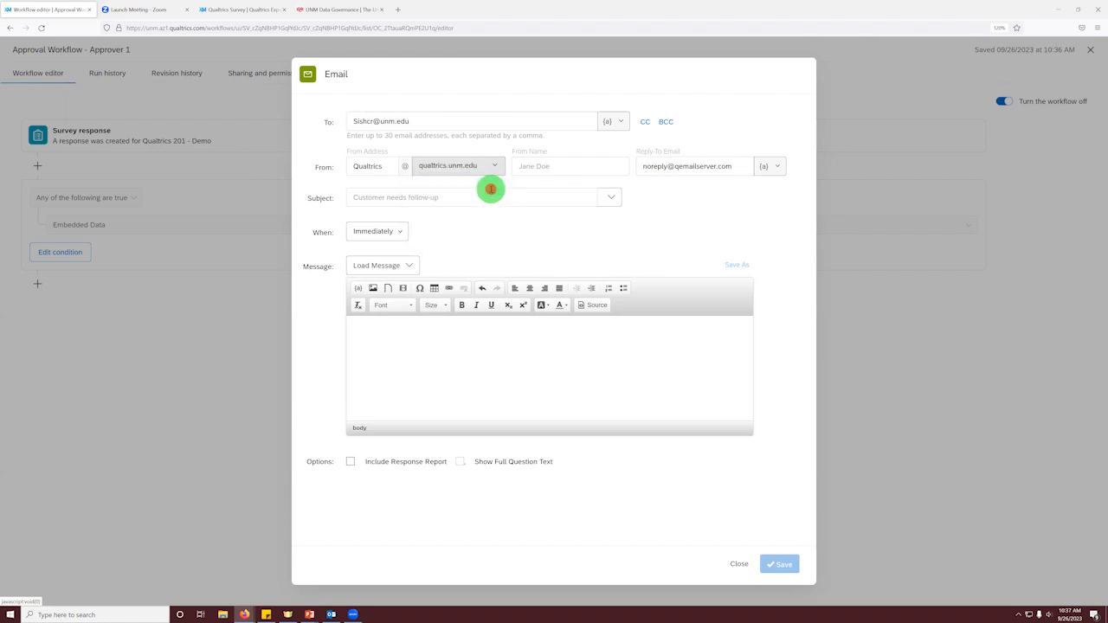
Step: Enter Academic Tech as the email's From Name
{"action": "left_click", "coordinate": [541, 171]}
{"action": "type", "text": "Academic Tech"}
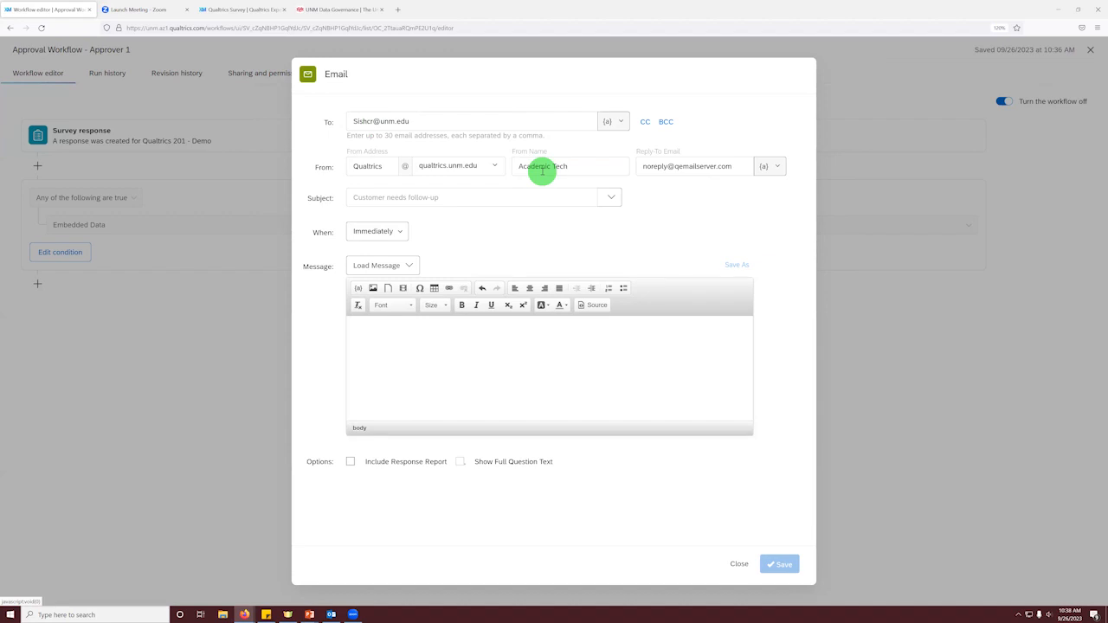
Step: Replace the default Reply-To Email with the sender's own email address
{"action": "triple_click", "coordinate": [677, 166]}
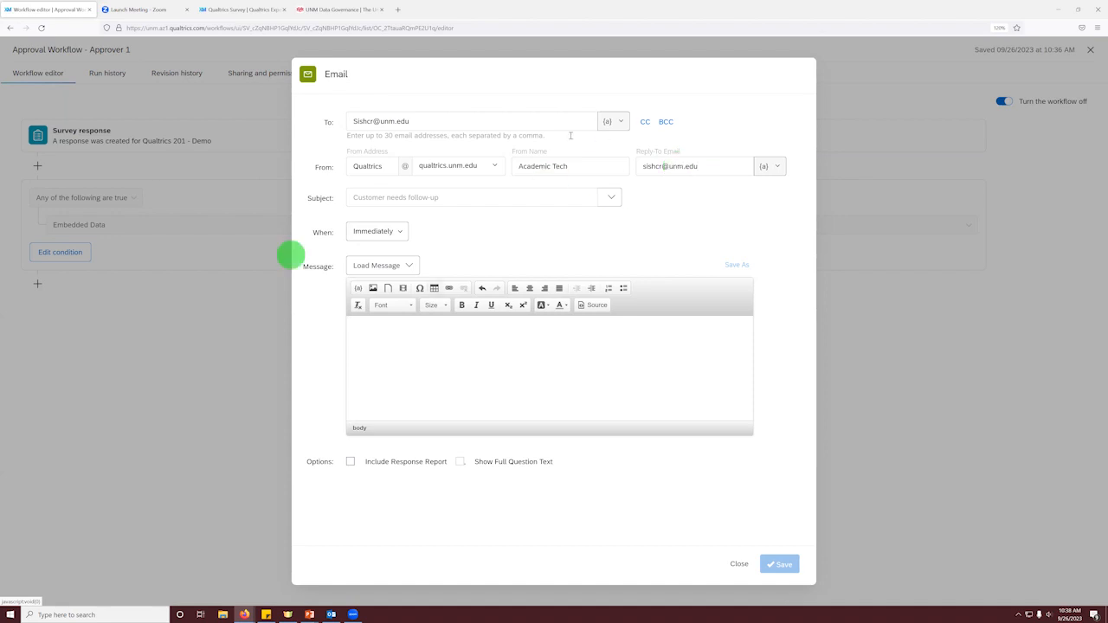
Step: Enter "[Approval Needed] Approver 1 [Response ID#" as the start of the email subject
{"action": "left_click", "coordinate": [400, 197]}
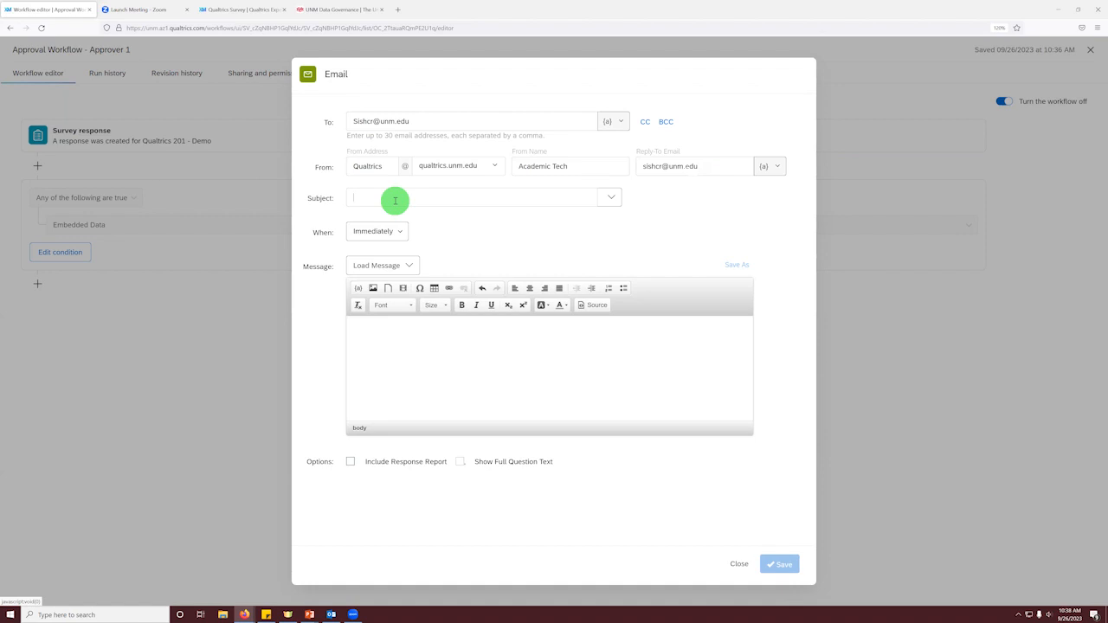
{"action": "type", "text": "[Approval Needed] Approver 1"}
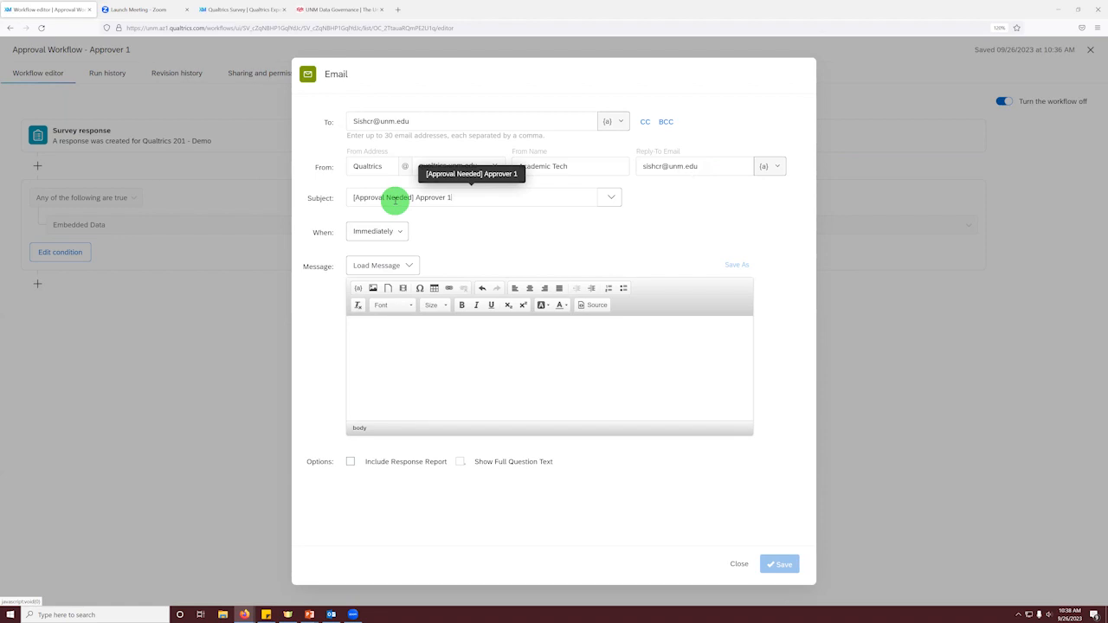
{"action": "left_click", "coordinate": [502, 199]}
{"action": "type", "text": "["}
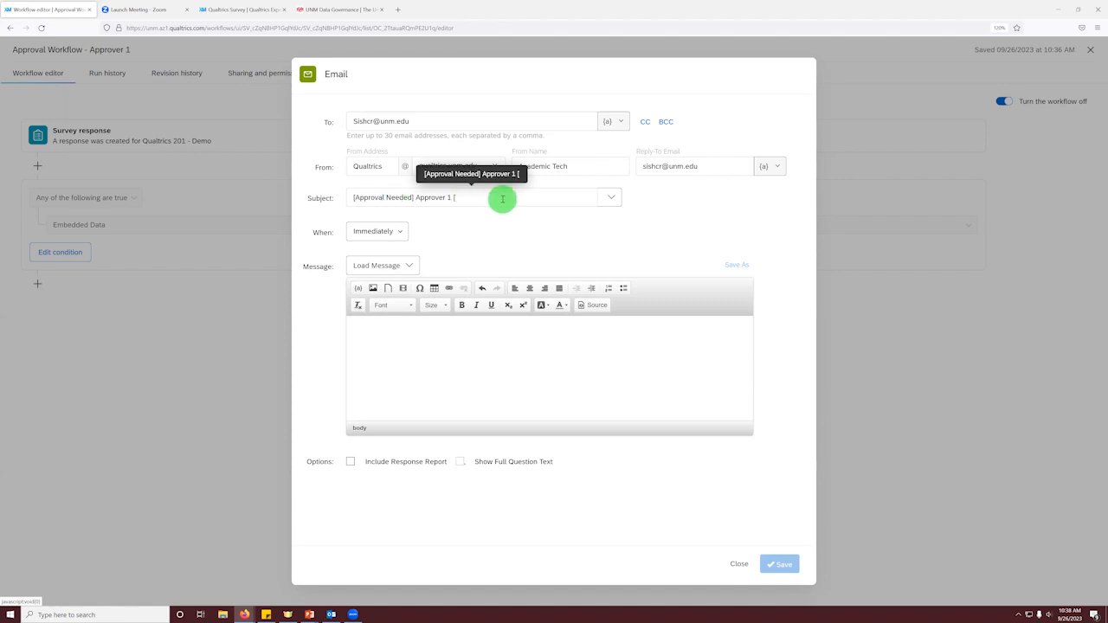
{"action": "type", "text": "Response ID#"}
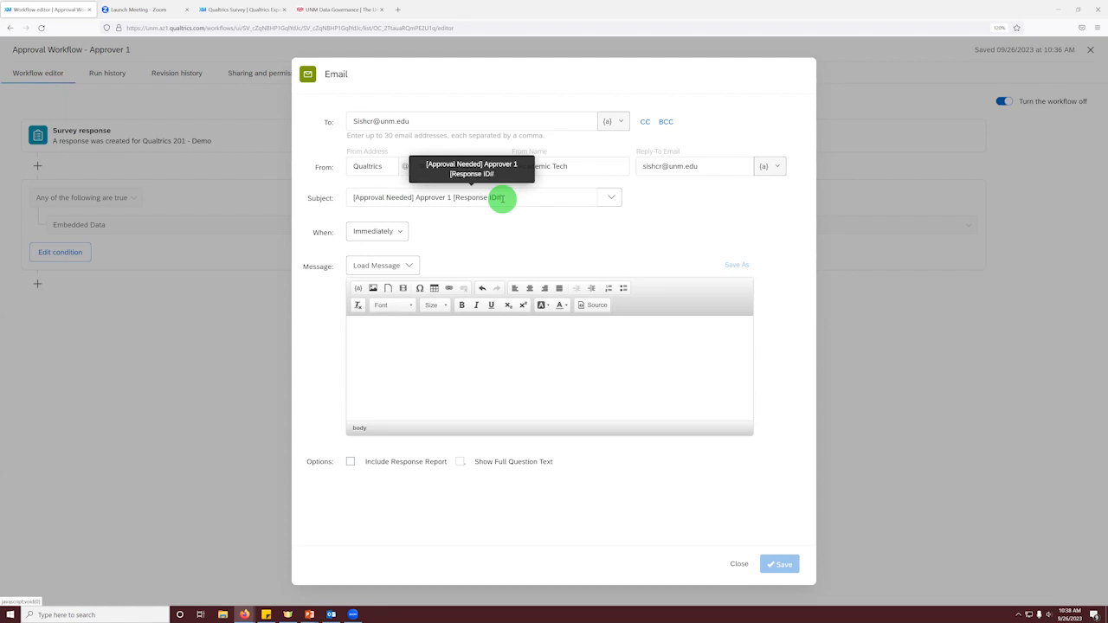
Step: Insert the Response ID as piped text after "Response ID#" in the email subject and close the square bracket
{"action": "left_click", "coordinate": [613, 198]}
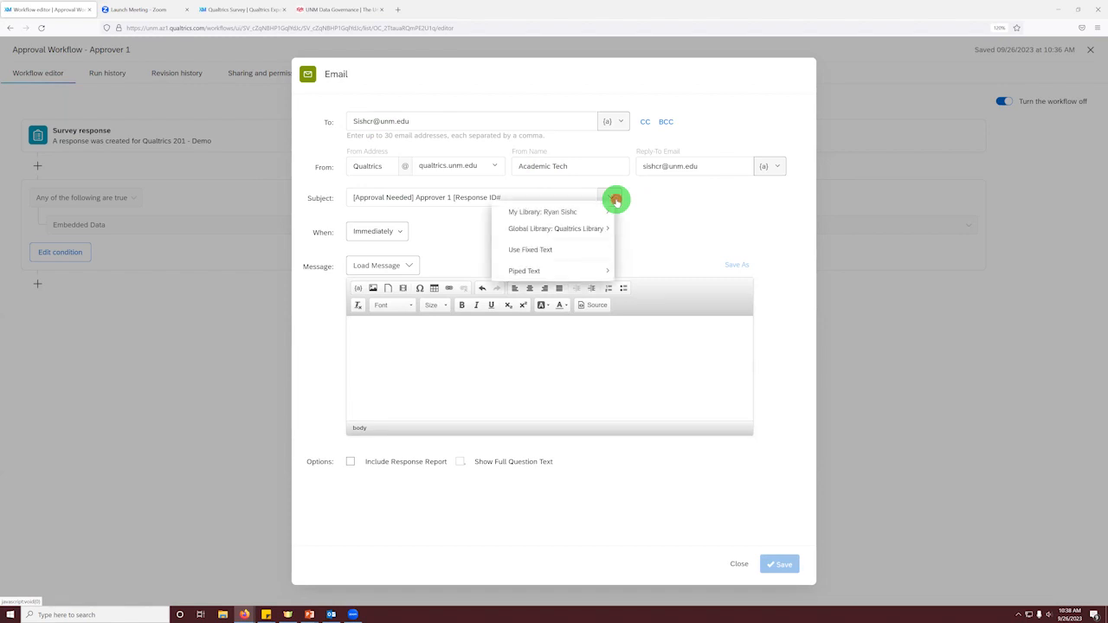
{"action": "mouse_move", "coordinate": [550, 276]}
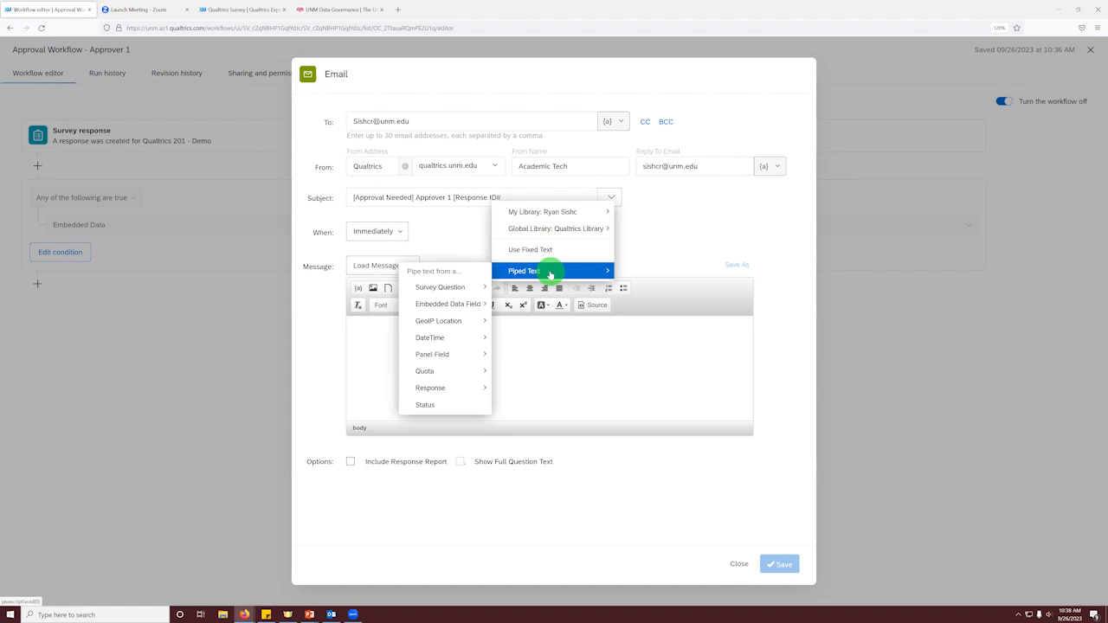
{"action": "mouse_move", "coordinate": [458, 286]}
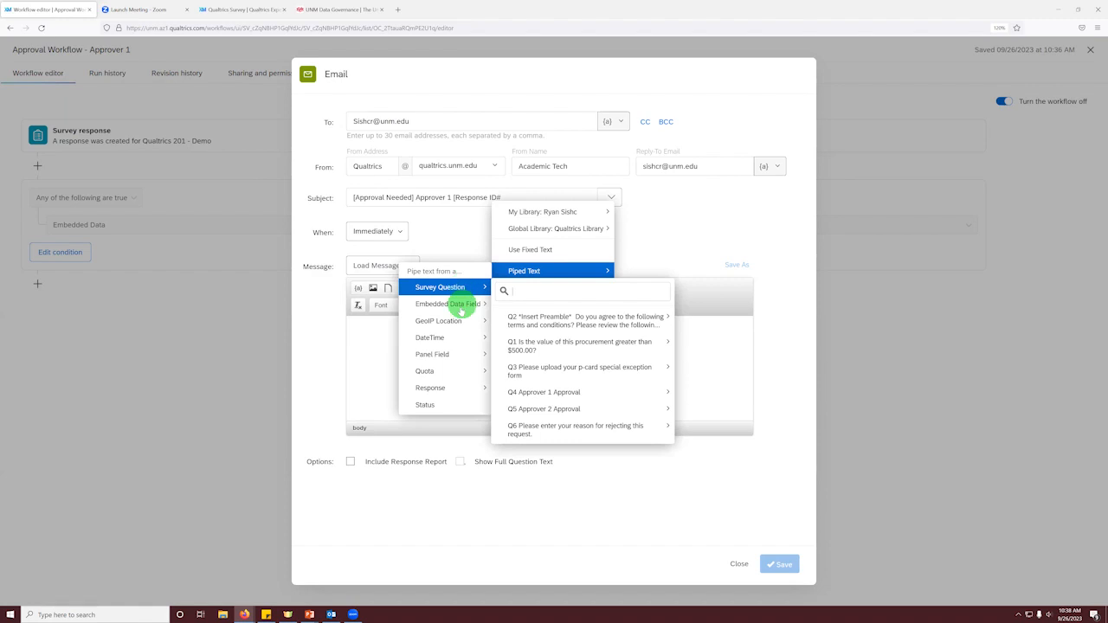
{"action": "mouse_move", "coordinate": [459, 309]}
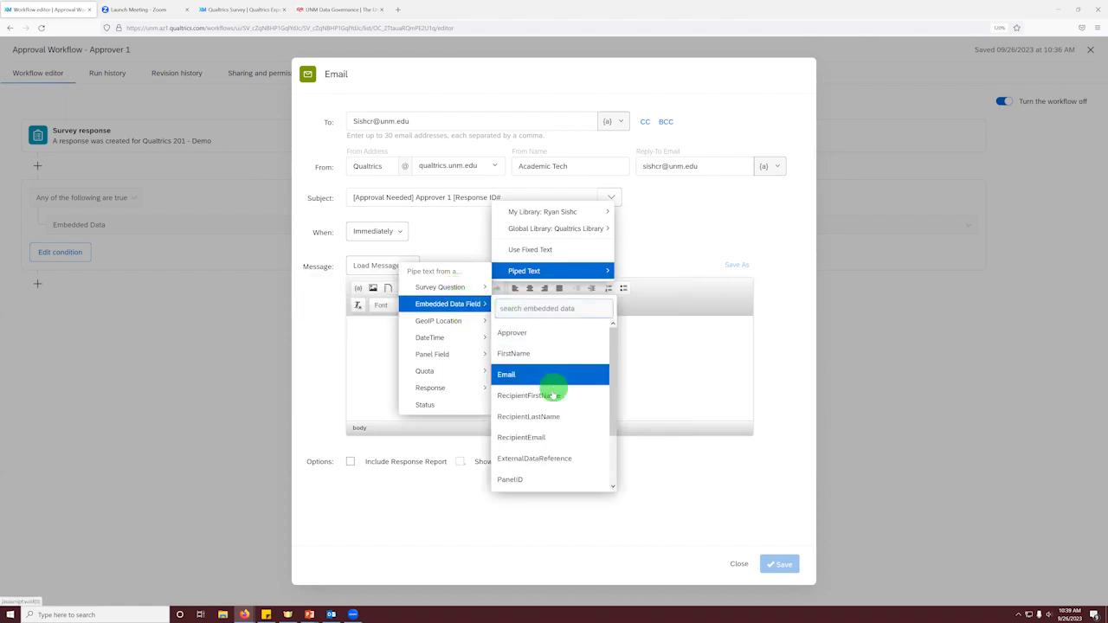
{"action": "scroll", "coordinate": [554, 385], "scroll_direction": "down", "scroll_amount": 2}
{"action": "scroll", "coordinate": [567, 381], "scroll_direction": "up", "scroll_amount": 2}
{"action": "scroll", "coordinate": [567, 390], "scroll_direction": "down", "scroll_amount": 2}
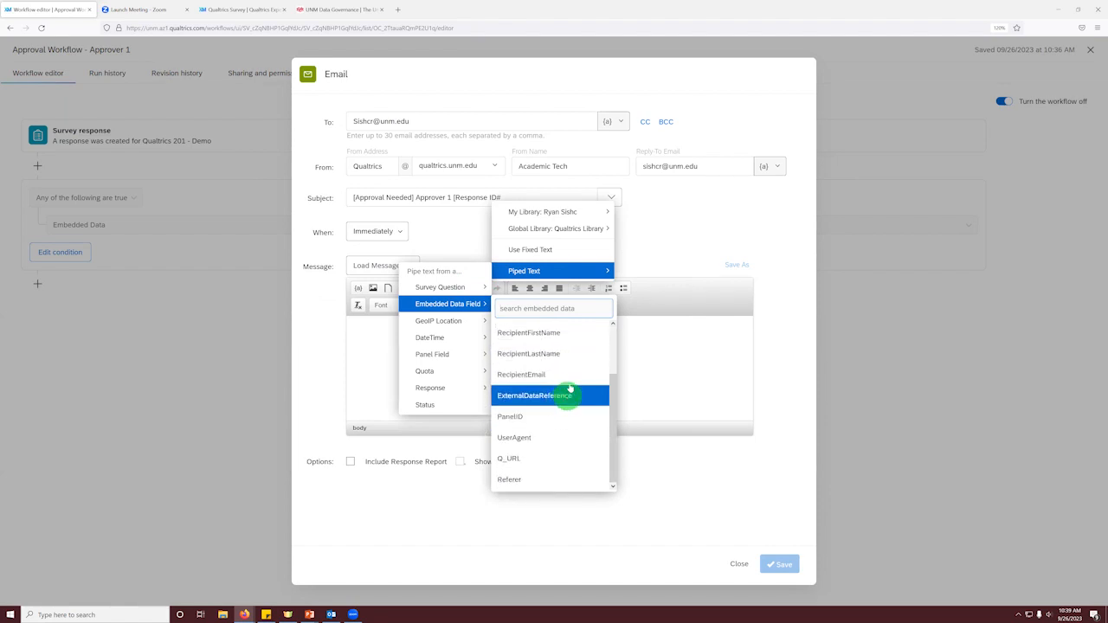
{"action": "mouse_move", "coordinate": [468, 338]}
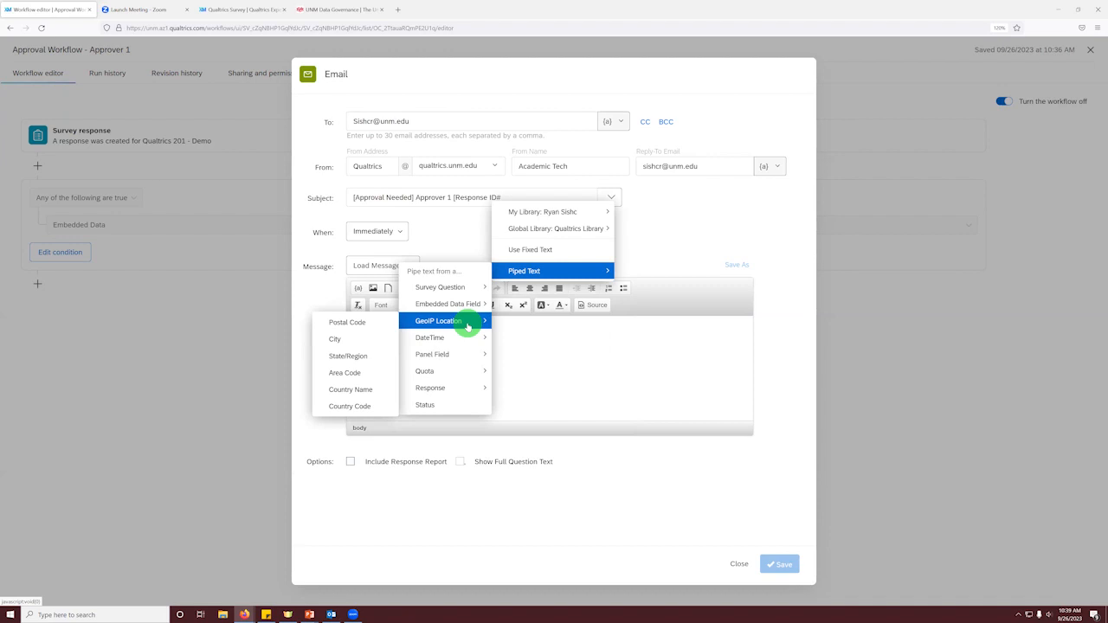
{"action": "mouse_move", "coordinate": [468, 387]}
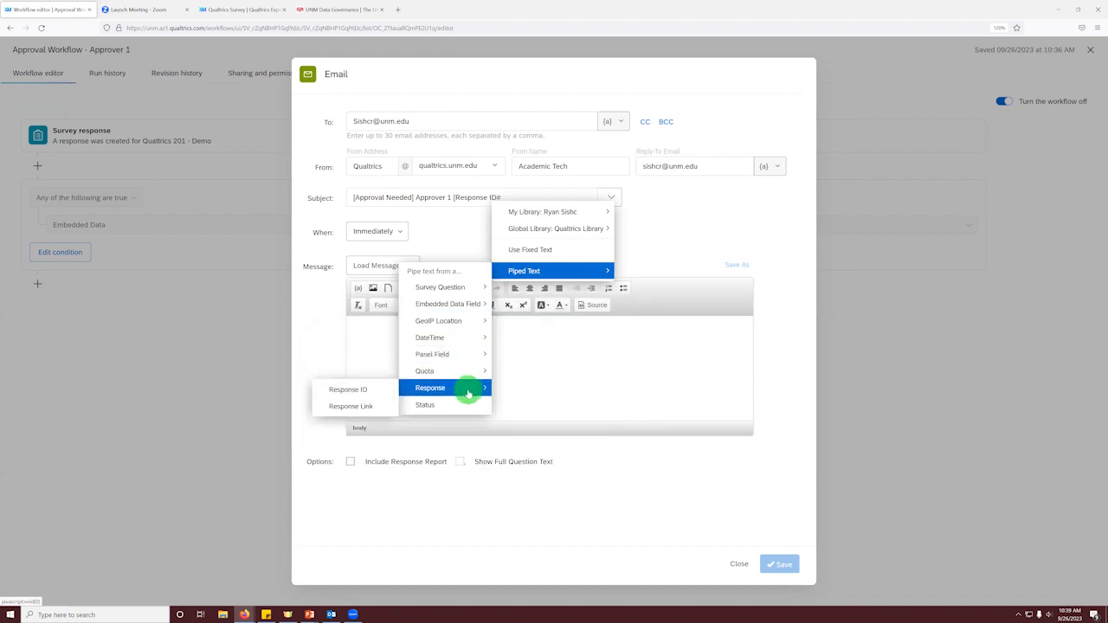
{"action": "left_click", "coordinate": [352, 391]}
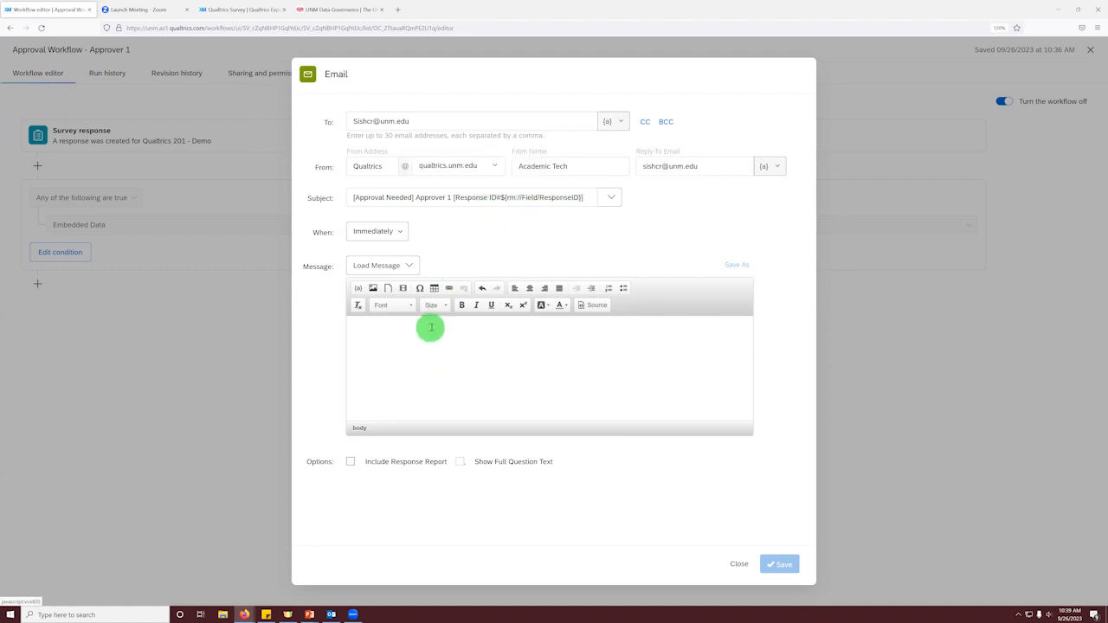
Step: Write "Please click this link as approver 1" as the message body and save the Email task
{"action": "type", "text": "Please click this link as approver 1"}
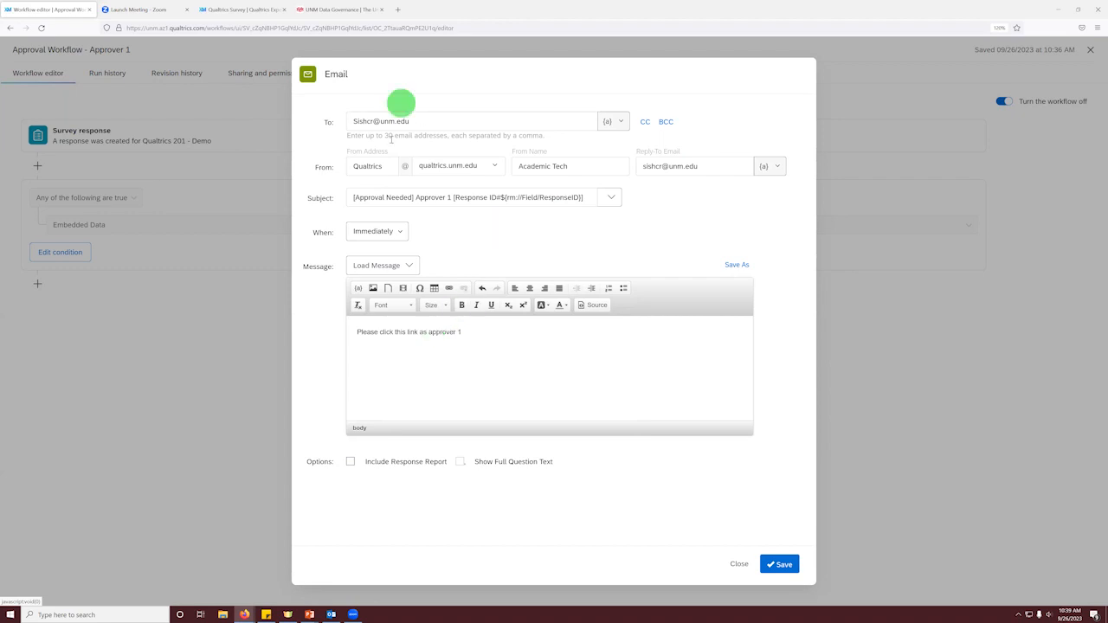
{"action": "left_click", "coordinate": [779, 567]}
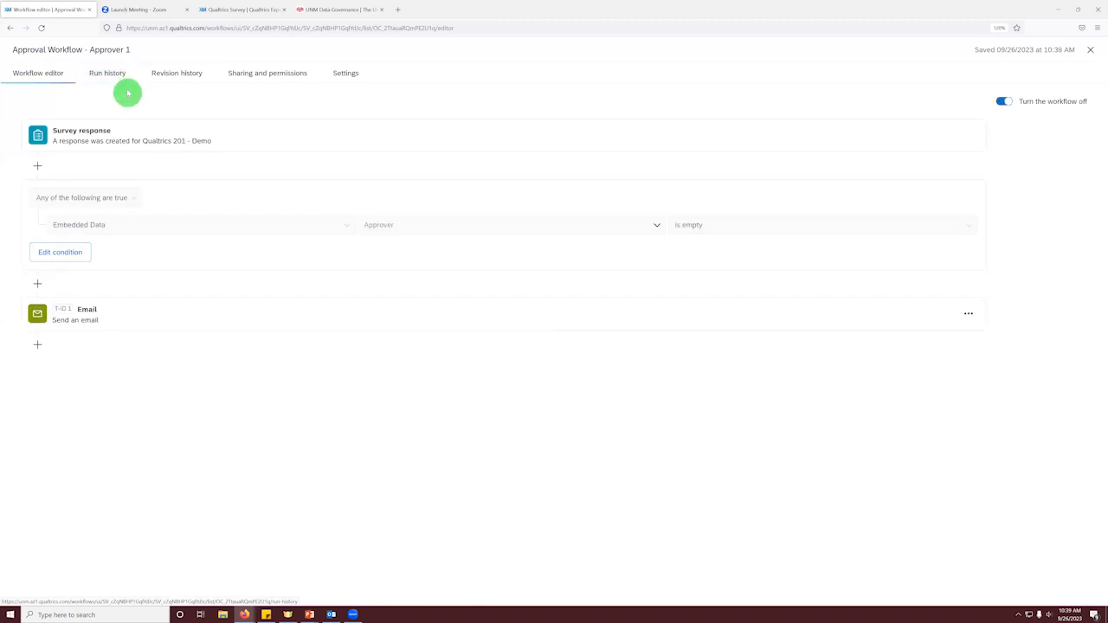
Step: Check the copied survey link by pasting it into the address field of the UNM Data Governance page and selecting it
{"action": "left_click", "coordinate": [346, 10]}
{"action": "left_click", "coordinate": [334, 26]}
{"action": "type", "text": "https://survey.az1.qualtrics.com/jfe/form/SV_cZqNBHP1GqYtdc"}
{"action": "key", "text": "ctrl+a"}
{"action": "key", "text": "ctrl+c"}
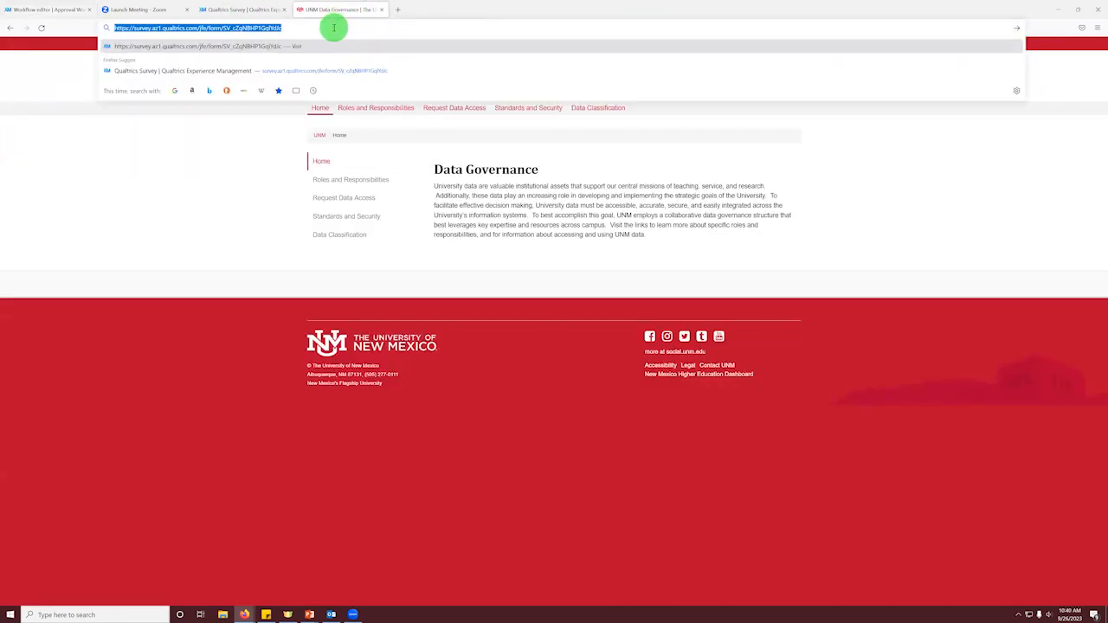
Step: Reopen the workflow's Email task and paste the survey link on a new line below the message text
{"action": "left_click", "coordinate": [35, 9]}
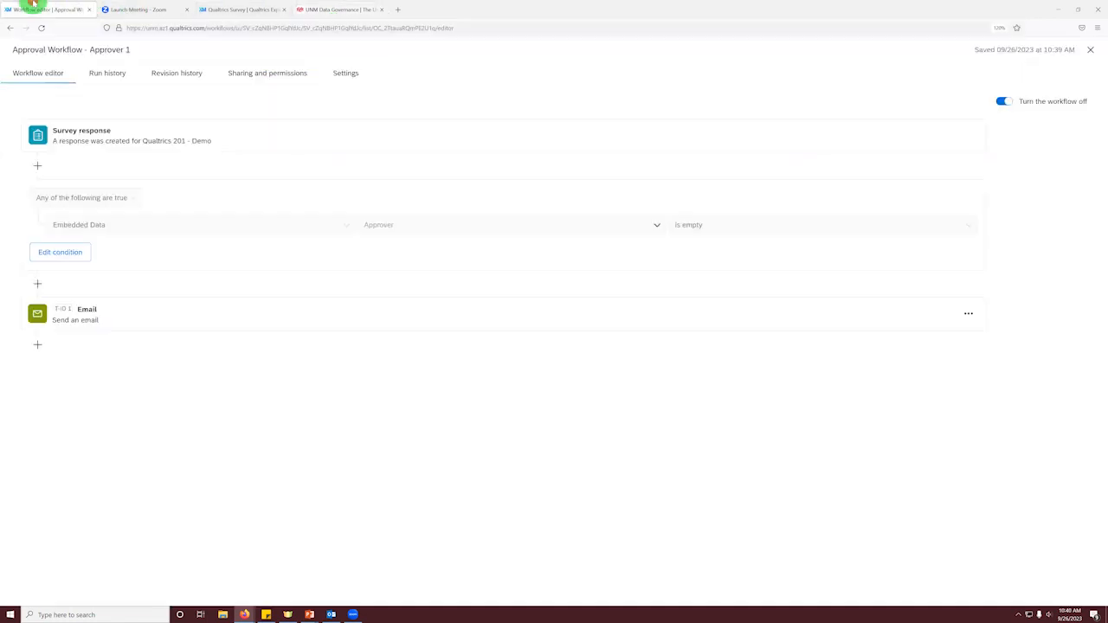
{"action": "left_click", "coordinate": [159, 326]}
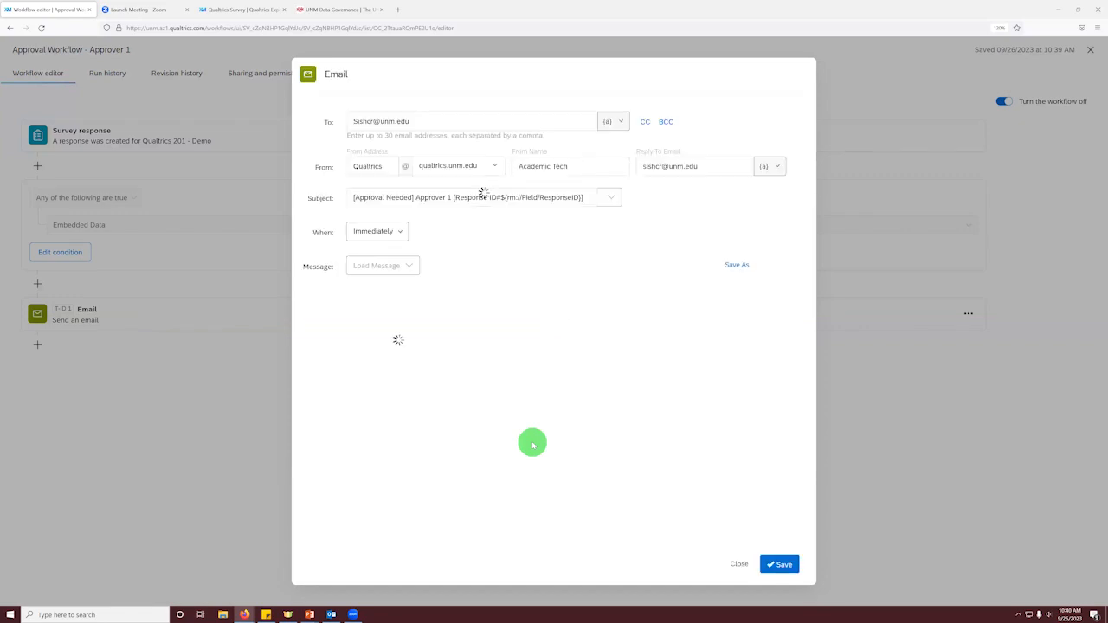
{"action": "left_click", "coordinate": [399, 352]}
{"action": "left_click", "coordinate": [491, 333]}
{"action": "key", "text": "Return"}
{"action": "key", "text": "ctrl+v"}
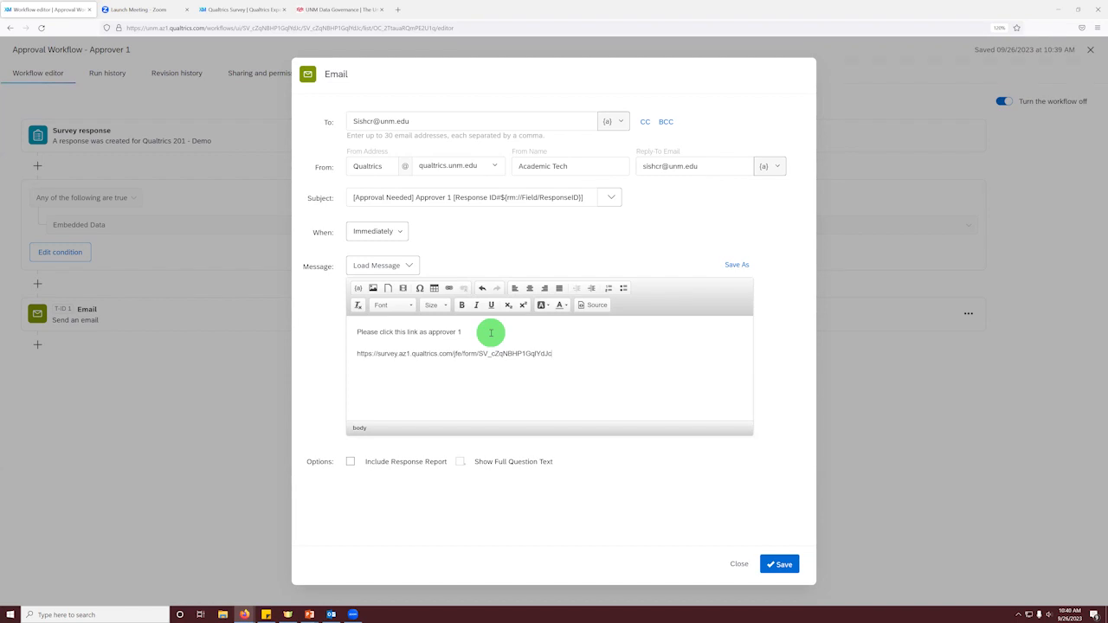
Step: Append ?Q_R=${rm://Field/ResponseID}&Q_R_DEL=1&Approver=1 to the survey link, reusing the Response ID piped text from the subject
{"action": "type", "text": "Q_R="}
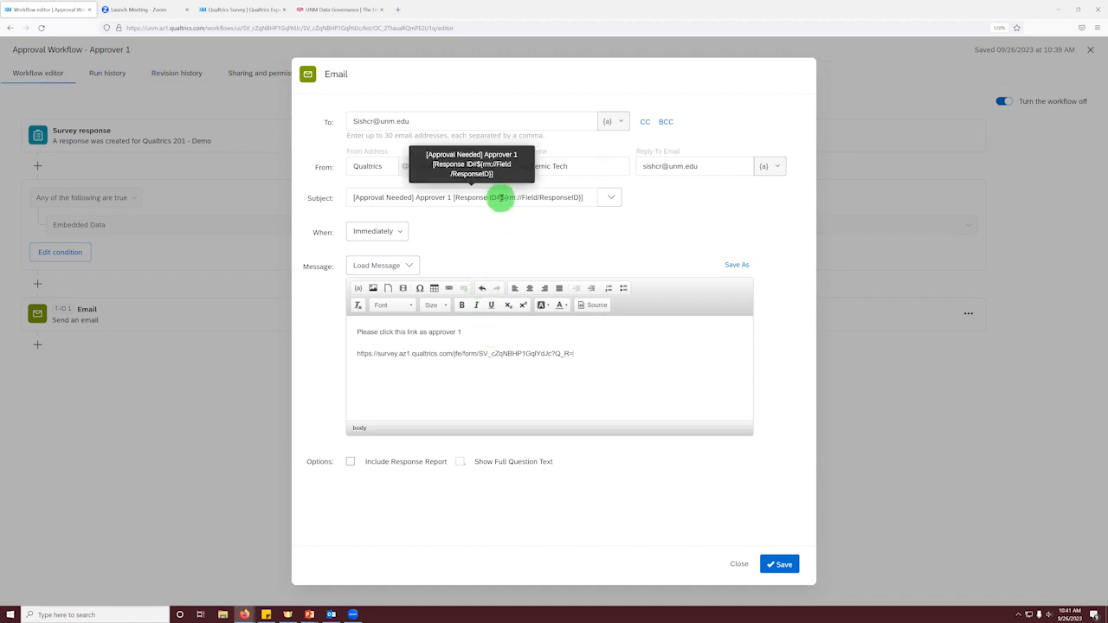
{"action": "left_click_drag", "start_coordinate": [501, 198], "coordinate": [581, 198]}
{"action": "key", "text": "ctrl+c"}
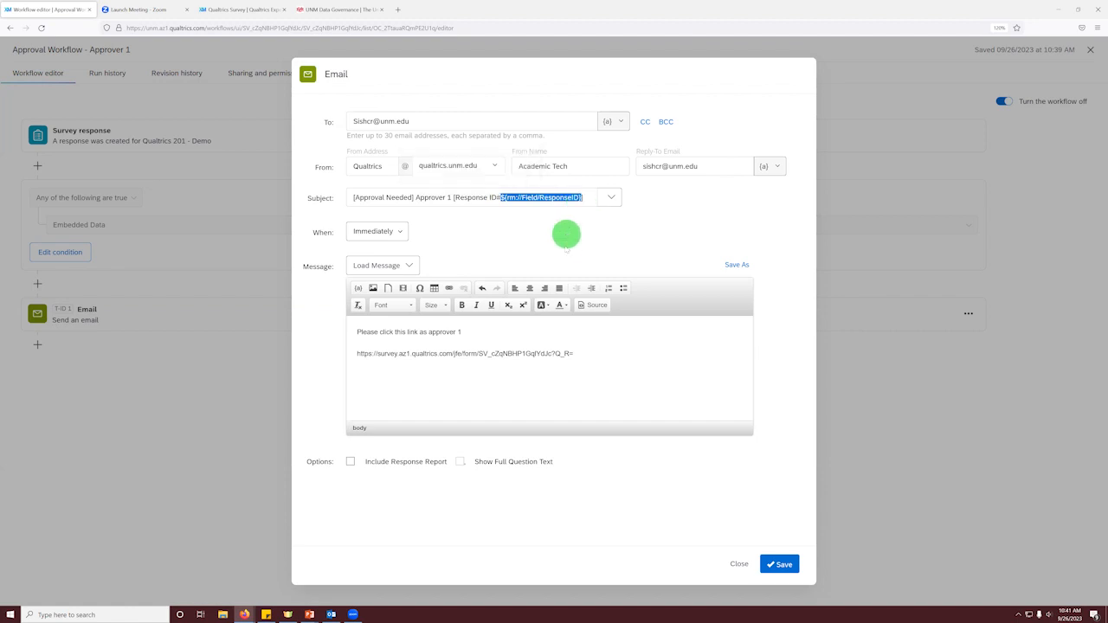
{"action": "left_click", "coordinate": [580, 356]}
{"action": "key", "text": "ctrl+v"}
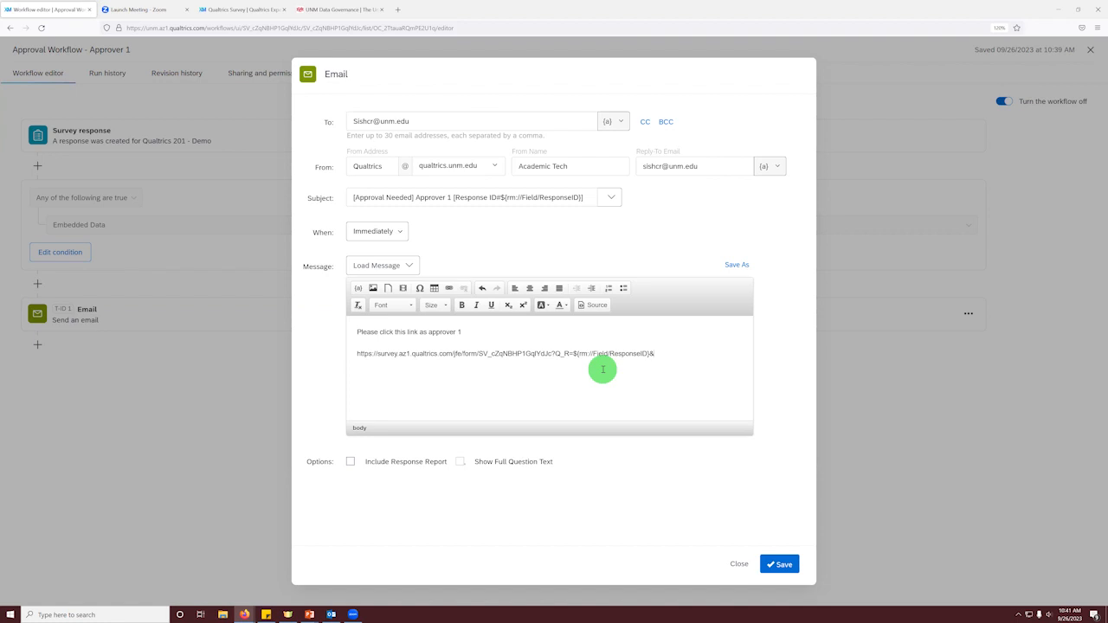
{"action": "type", "text": "Q"}
{"action": "type", "text": "_R_DEL"}
{"action": "type", "text": "=1&Approver=1"}
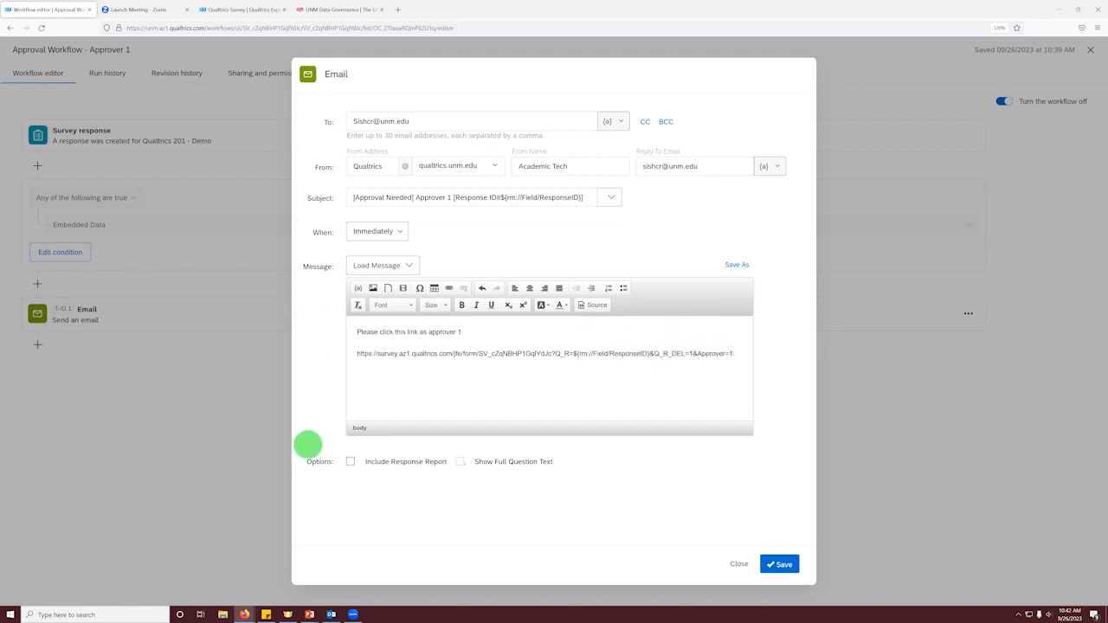
Step: Include the response report in the email and save the Email task
{"action": "left_click", "coordinate": [350, 462]}
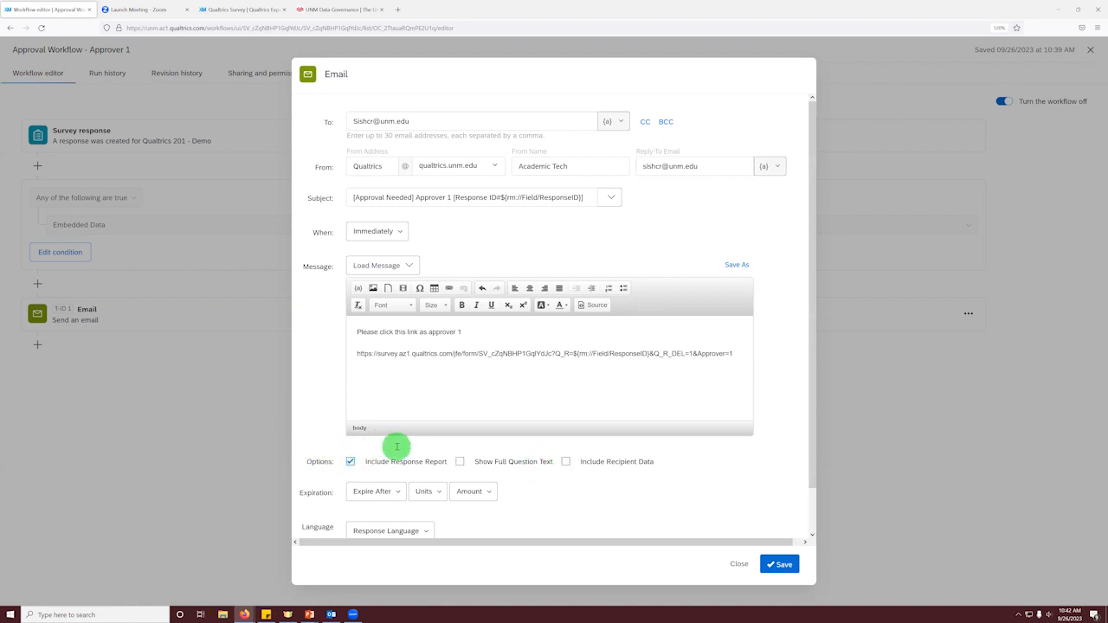
{"action": "scroll", "coordinate": [398, 446], "scroll_direction": "down", "scroll_amount": 1}
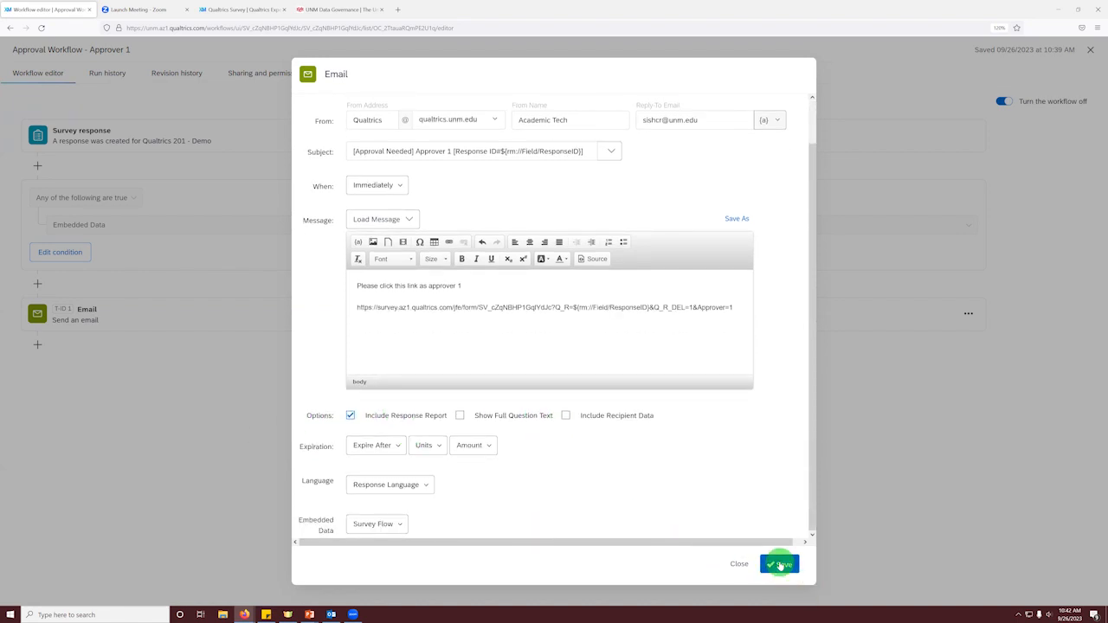
{"action": "left_click", "coordinate": [780, 564]}
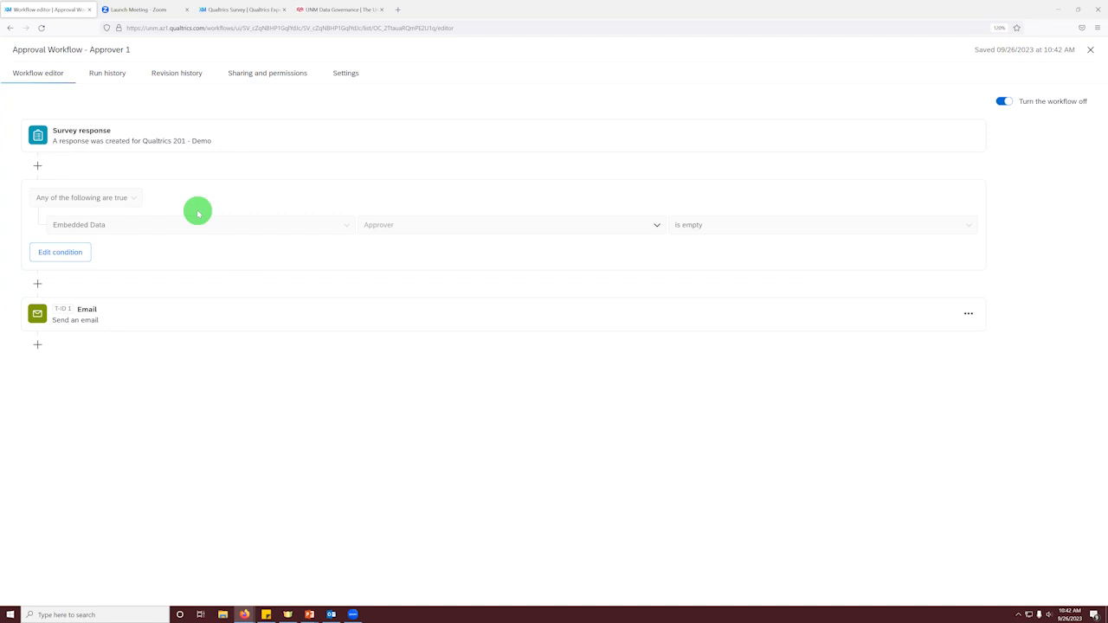
Step: Add another Email task between the Approver condition and the existing Email task
{"action": "left_click", "coordinate": [37, 285]}
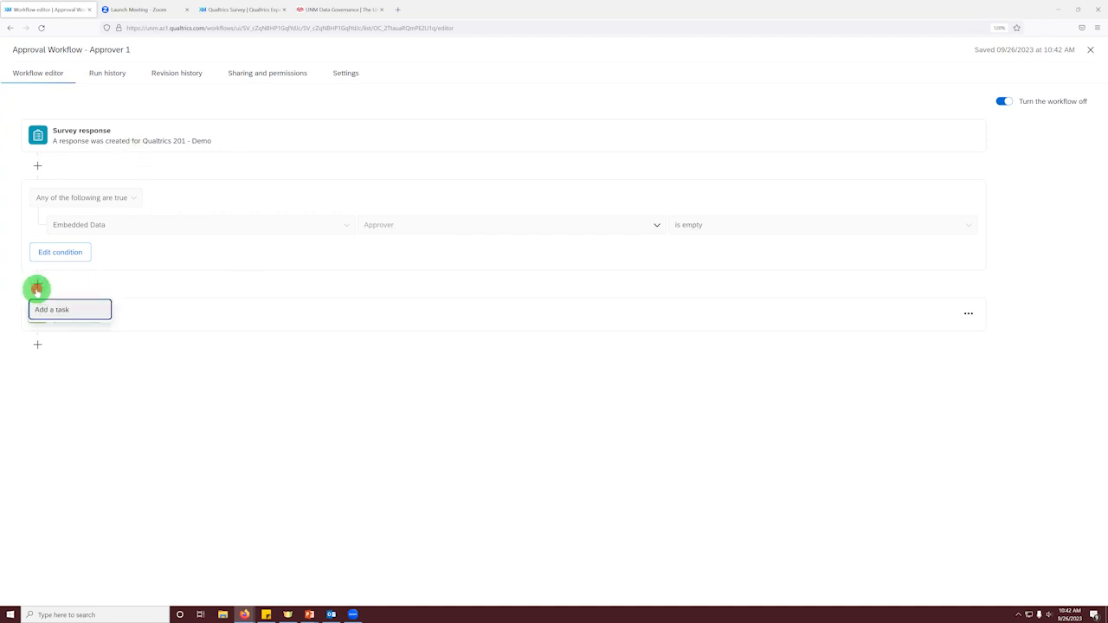
{"action": "left_click", "coordinate": [87, 420]}
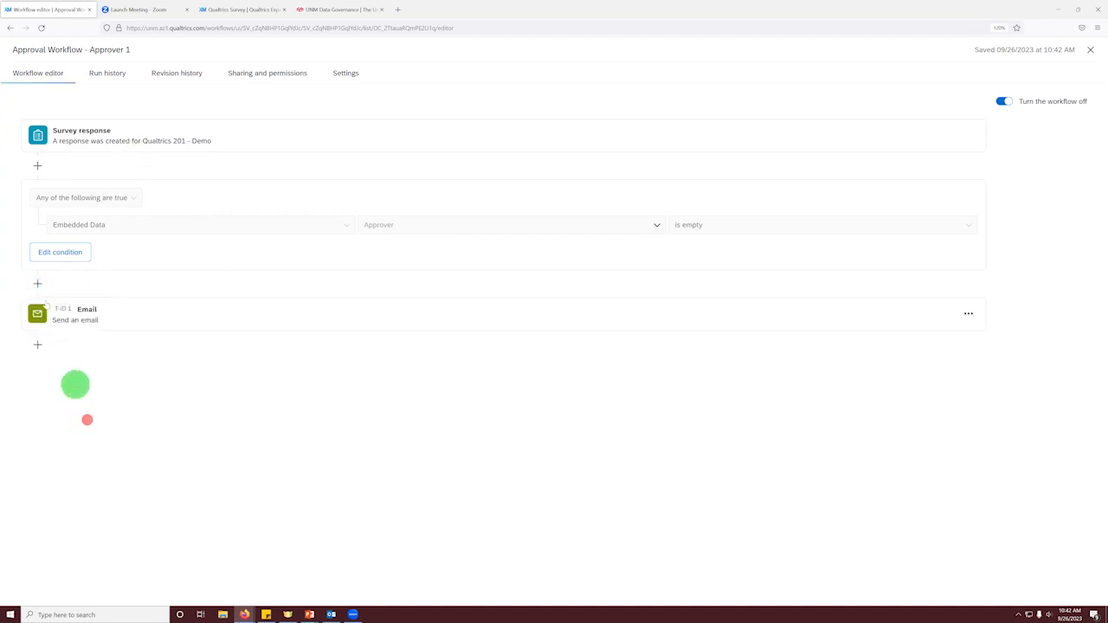
{"action": "left_click", "coordinate": [47, 310]}
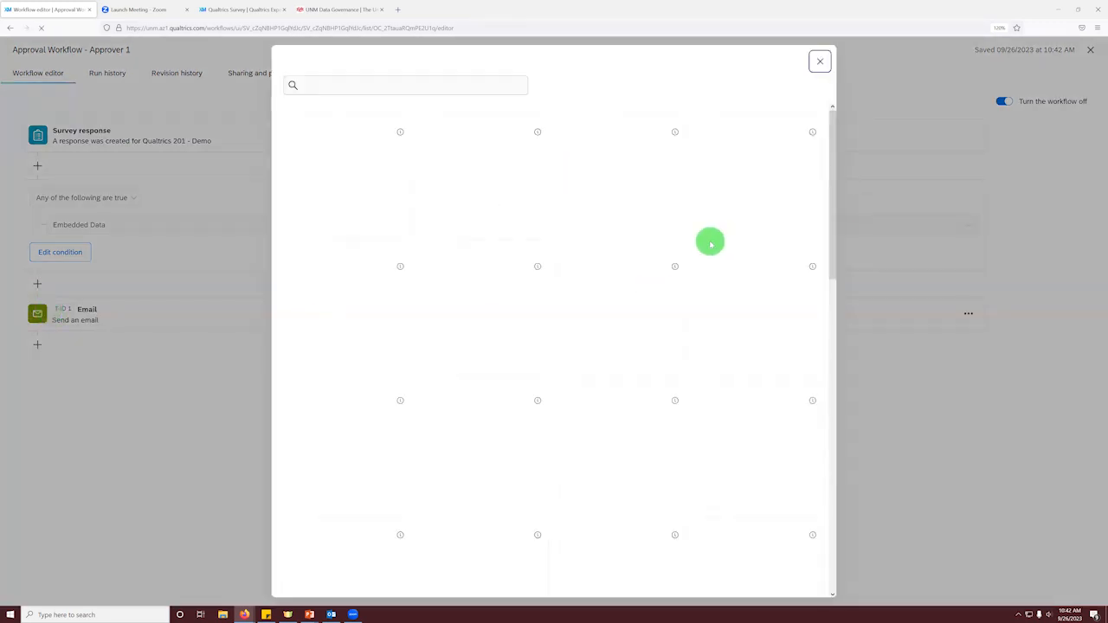
{"action": "left_click", "coordinate": [725, 289]}
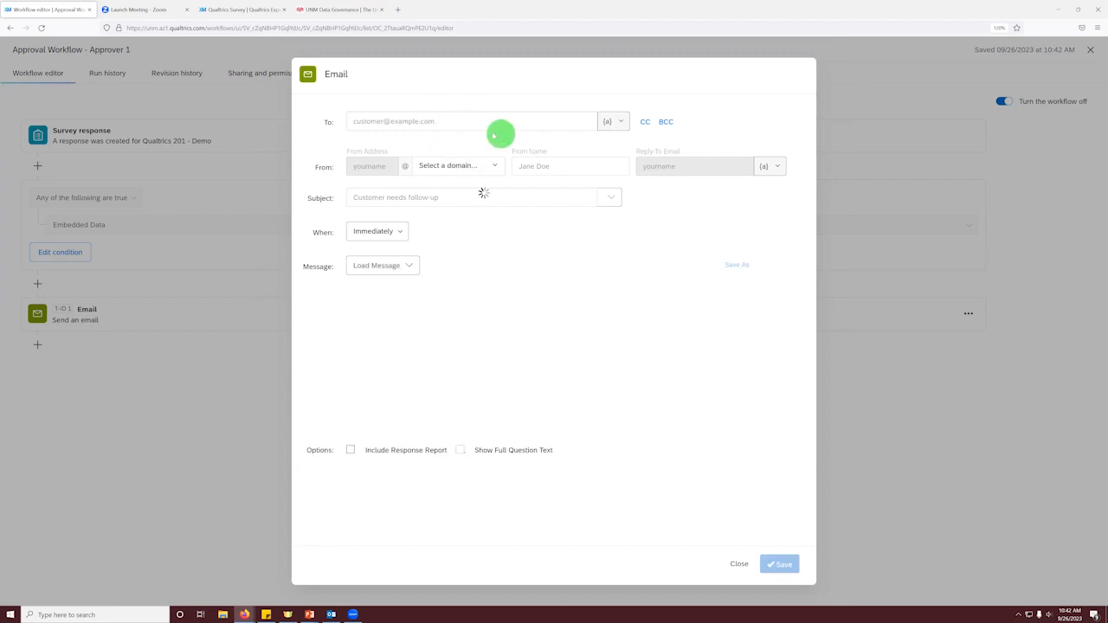
Step: Address the new email to the respondent using piped text from the Email embedded data field, ${e://Field/Email}
{"action": "left_click", "coordinate": [547, 123]}
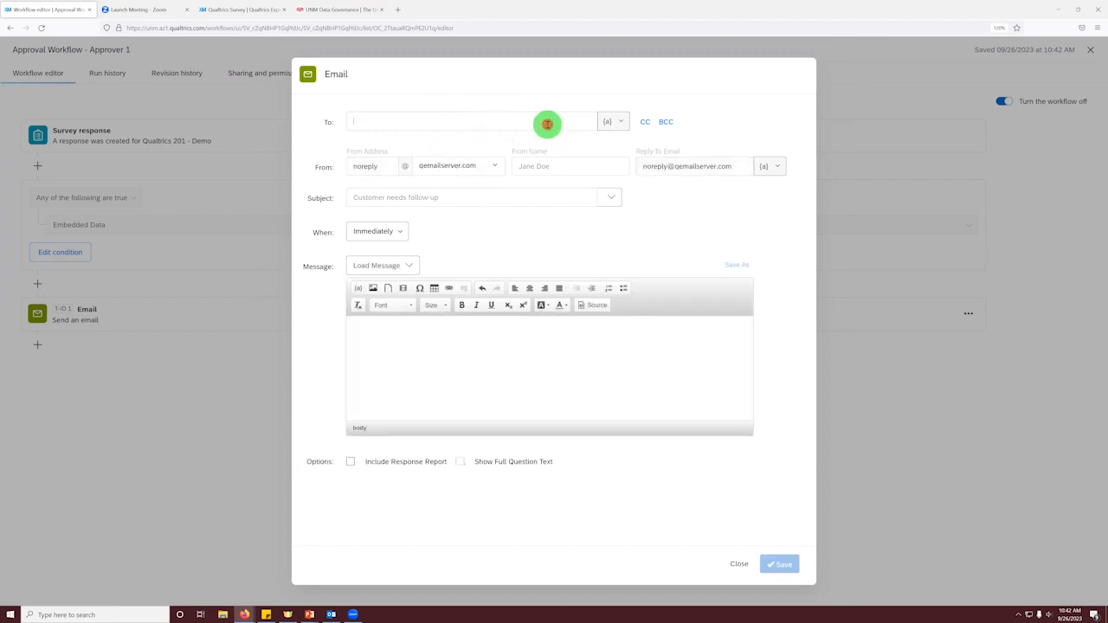
{"action": "left_click", "coordinate": [612, 121]}
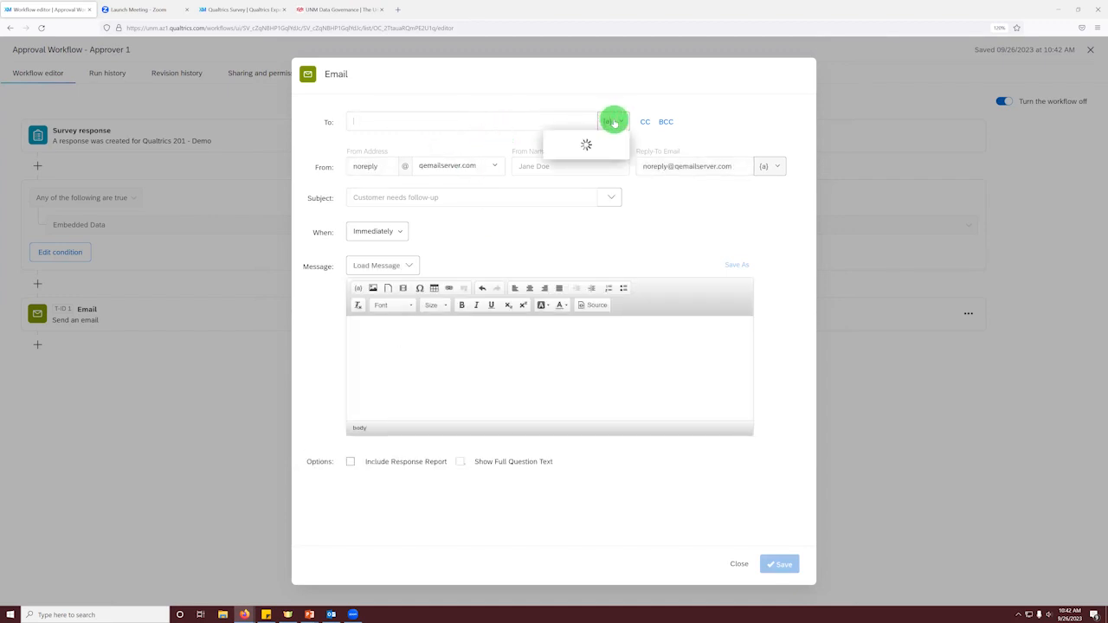
{"action": "mouse_move", "coordinate": [606, 157]}
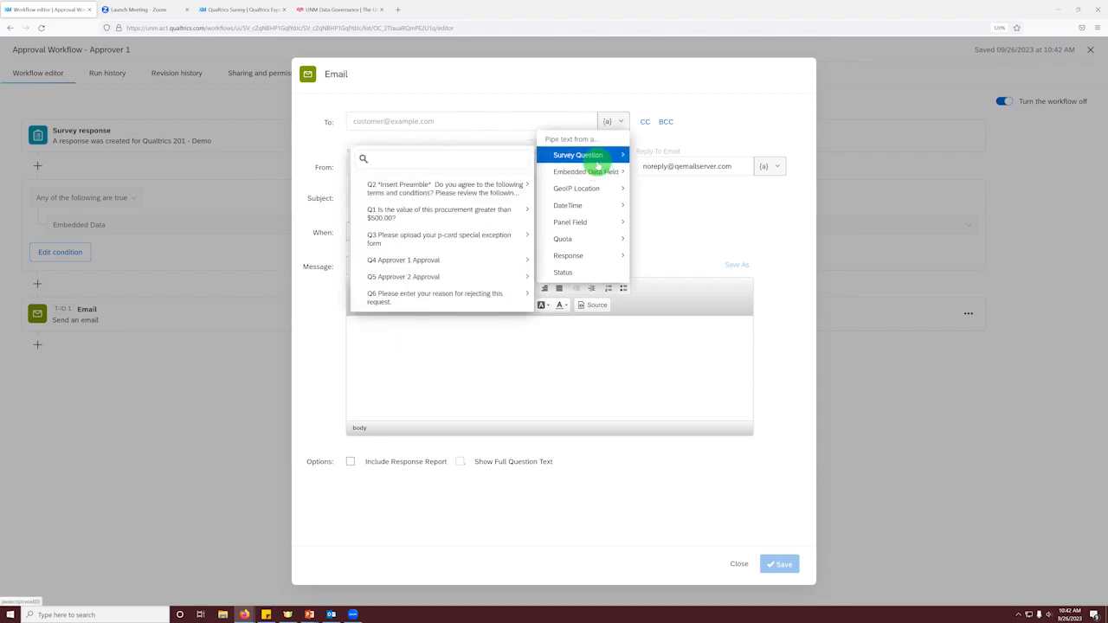
{"action": "left_click", "coordinate": [461, 246]}
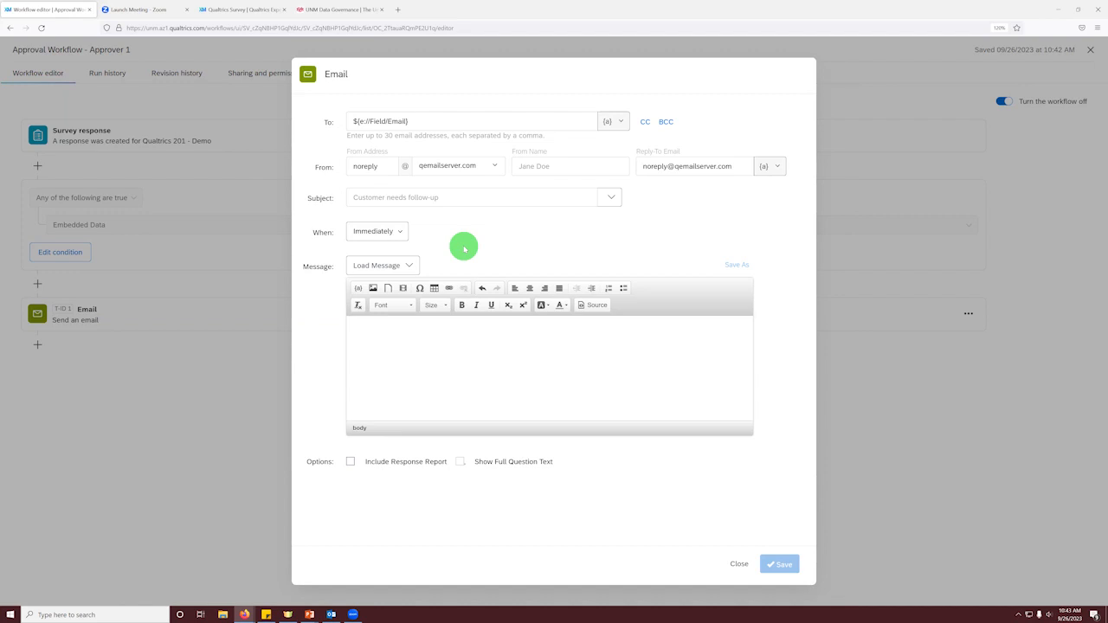
Step: Set the subject to "Response Recieved Customer ID" followed by the Response ID piped text
{"action": "left_click", "coordinate": [448, 198]}
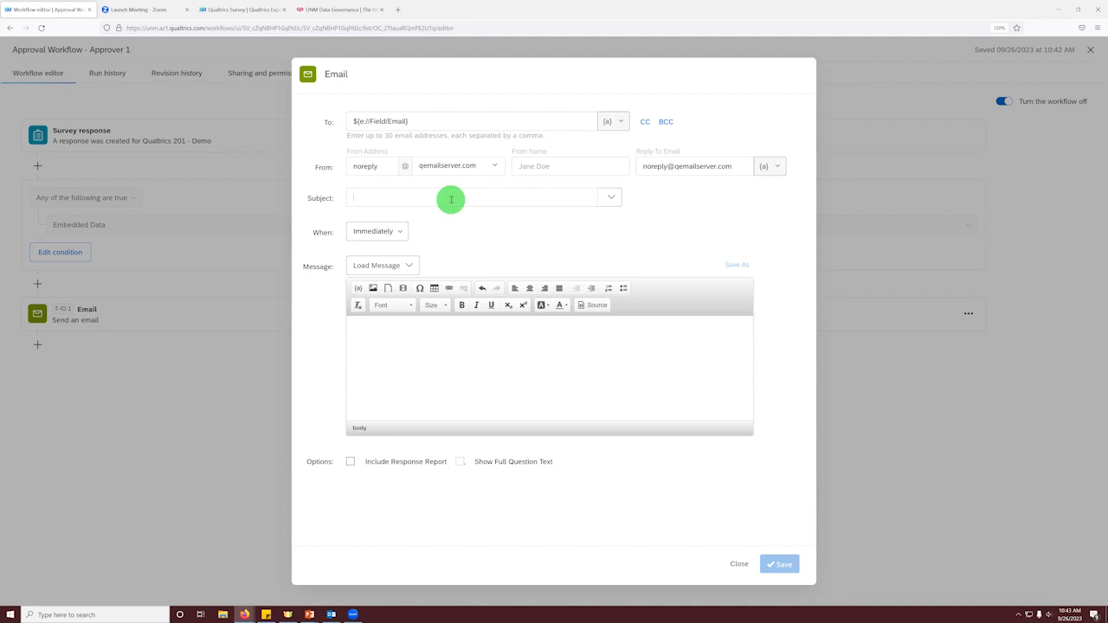
{"action": "type", "text": "Respon"}
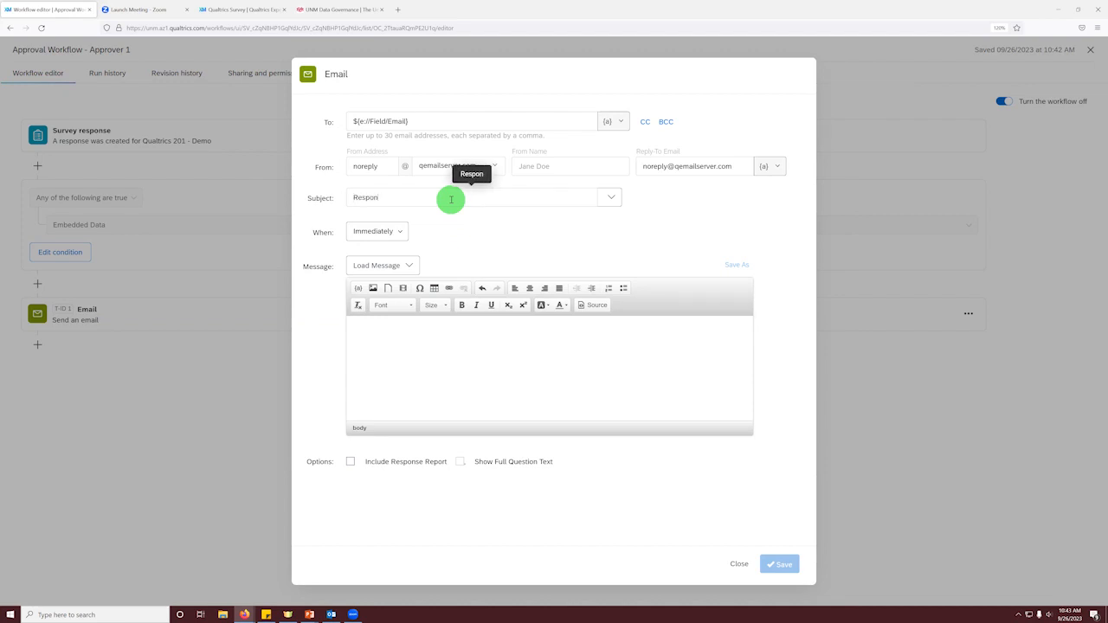
{"action": "type", "text": "se Recieved Customer ID"}
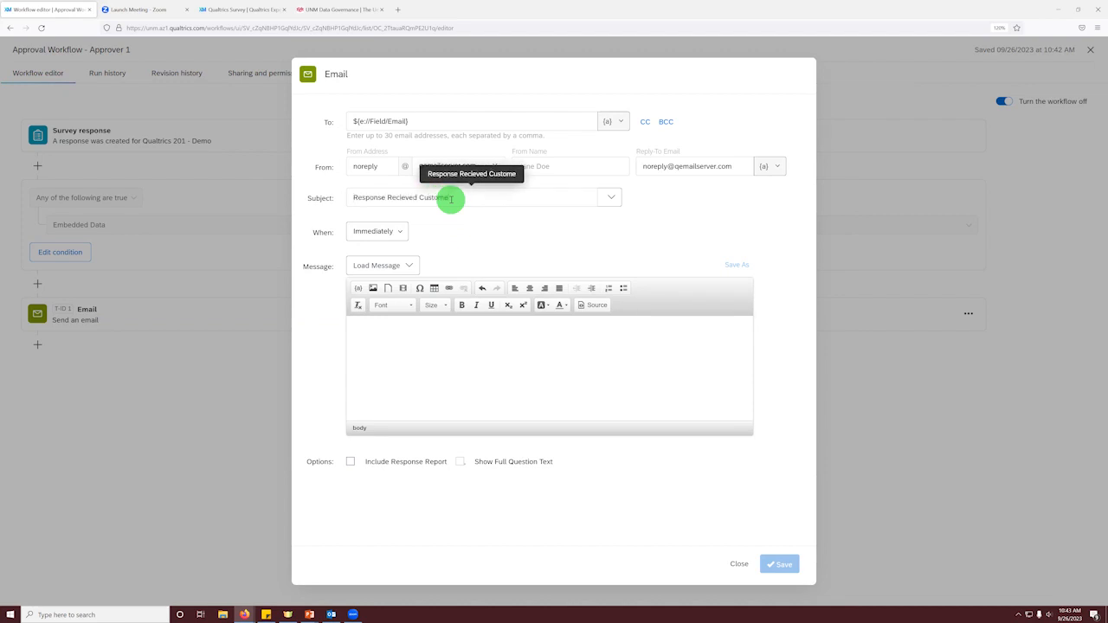
{"action": "left_click", "coordinate": [610, 198]}
{"action": "mouse_move", "coordinate": [565, 271]}
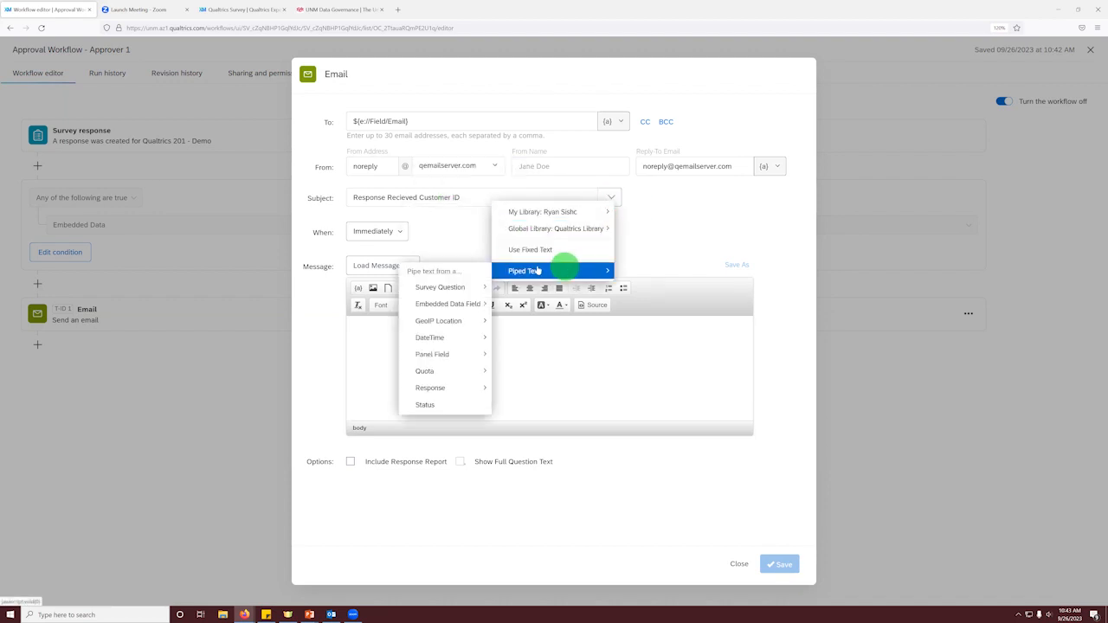
{"action": "mouse_move", "coordinate": [446, 388]}
{"action": "left_click", "coordinate": [347, 390]}
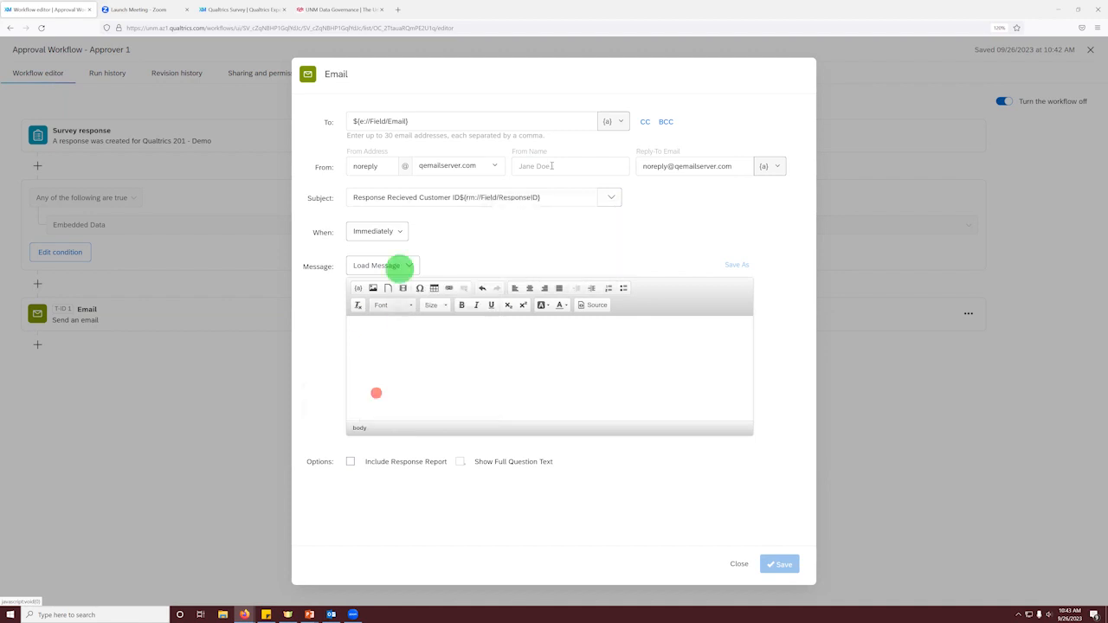
Step: Begin the message with the greeting "Hello, " followed by the FirstName embedded data as piped text
{"action": "left_click", "coordinate": [476, 338]}
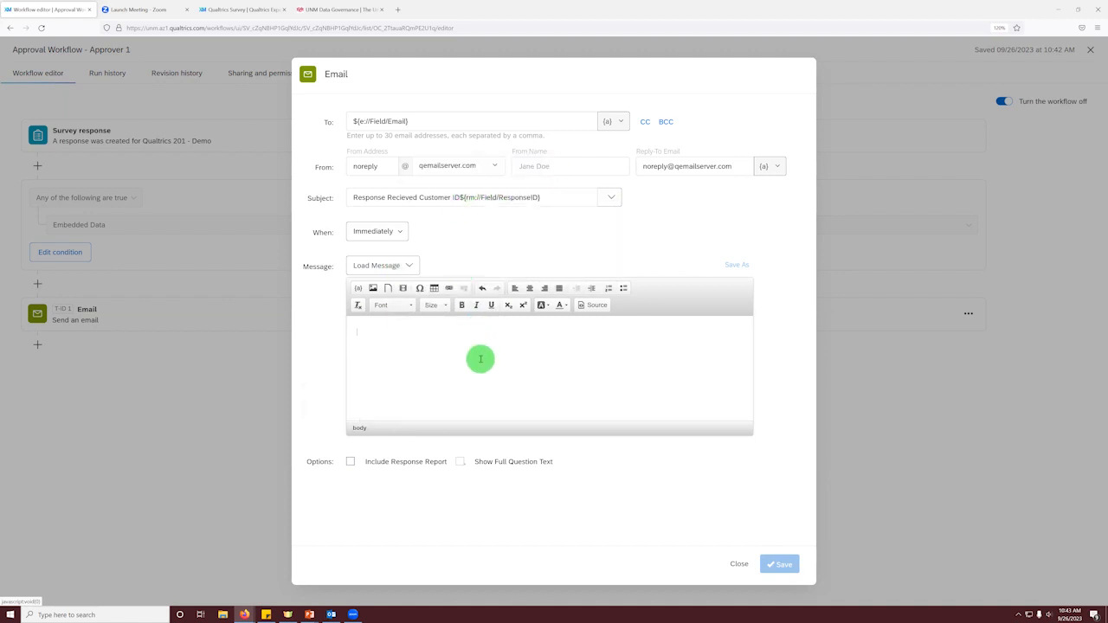
{"action": "type", "text": "Hello,"}
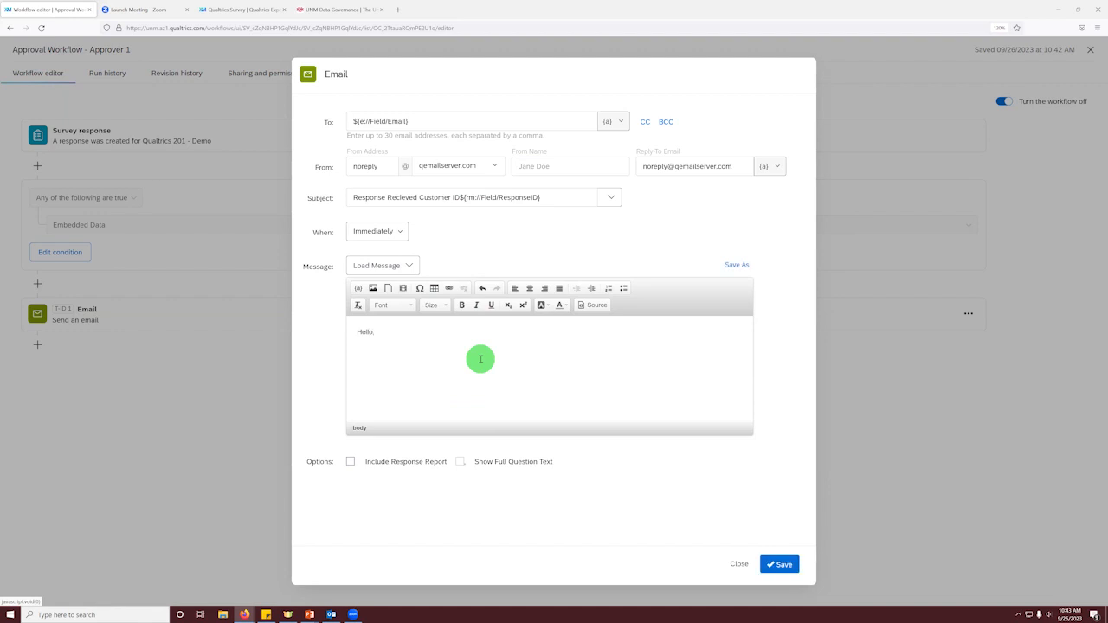
{"action": "left_click", "coordinate": [358, 290]}
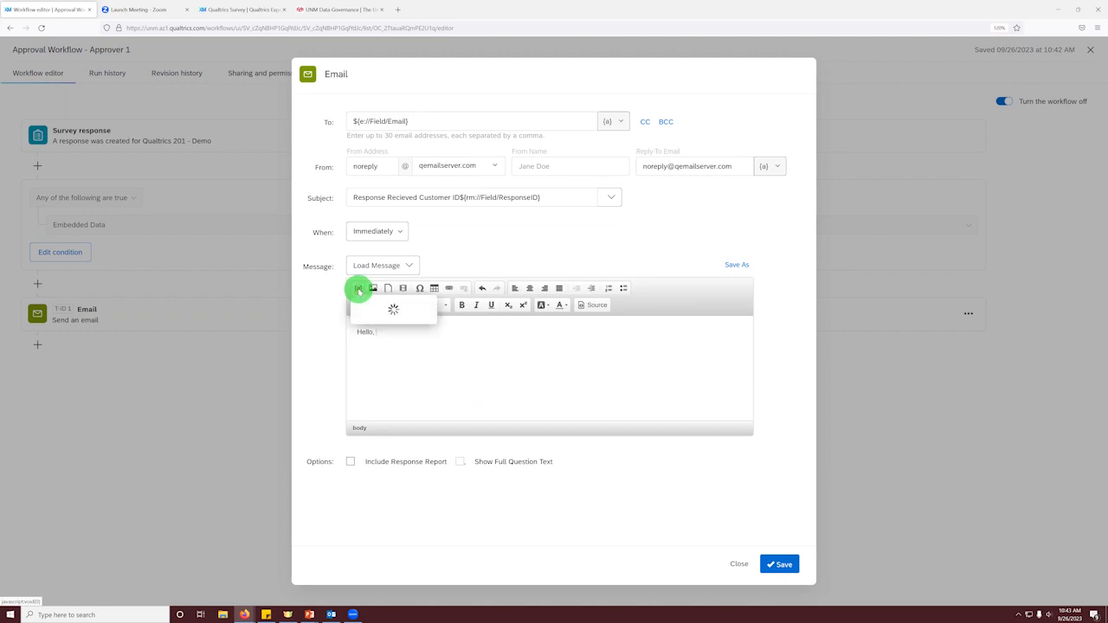
{"action": "mouse_move", "coordinate": [391, 348]}
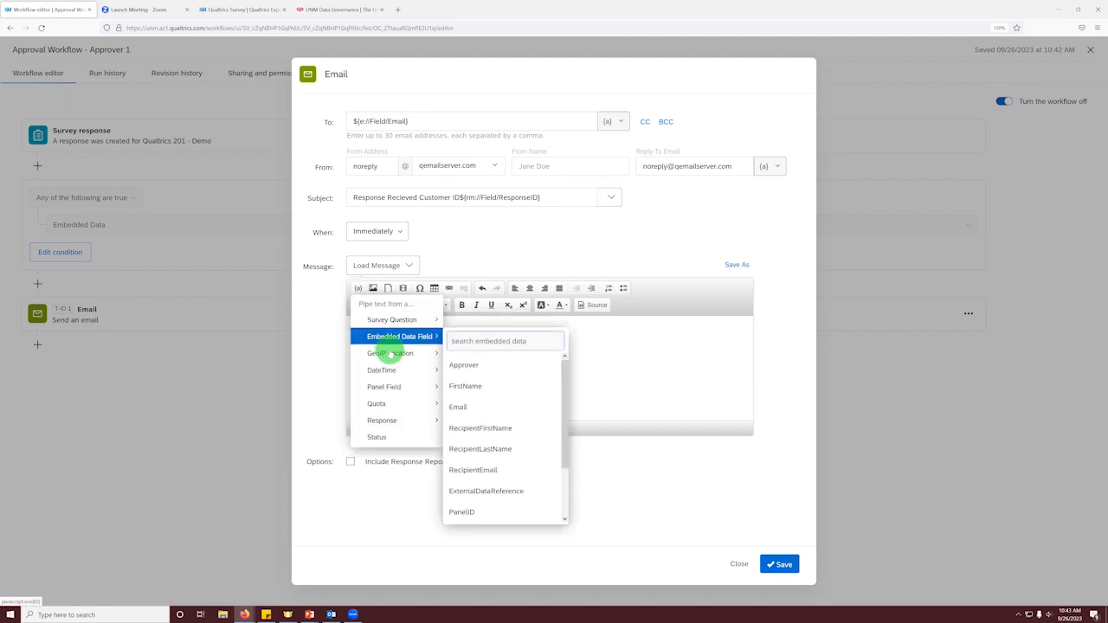
{"action": "left_click", "coordinate": [472, 378]}
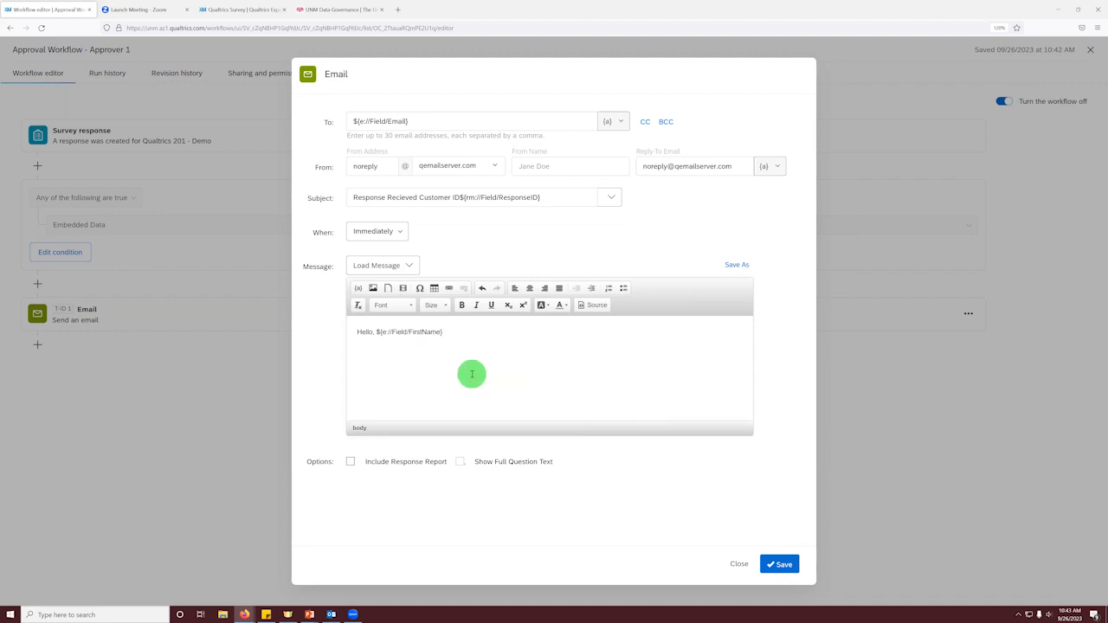
Step: Add the line "Please see your response below, please expect approval within 1 to 2 workdays." below the greeting
{"action": "type", "text": "Please see your response below, please ec"}
{"action": "type", "text": "pect approval within 1 to 2 workdays."}
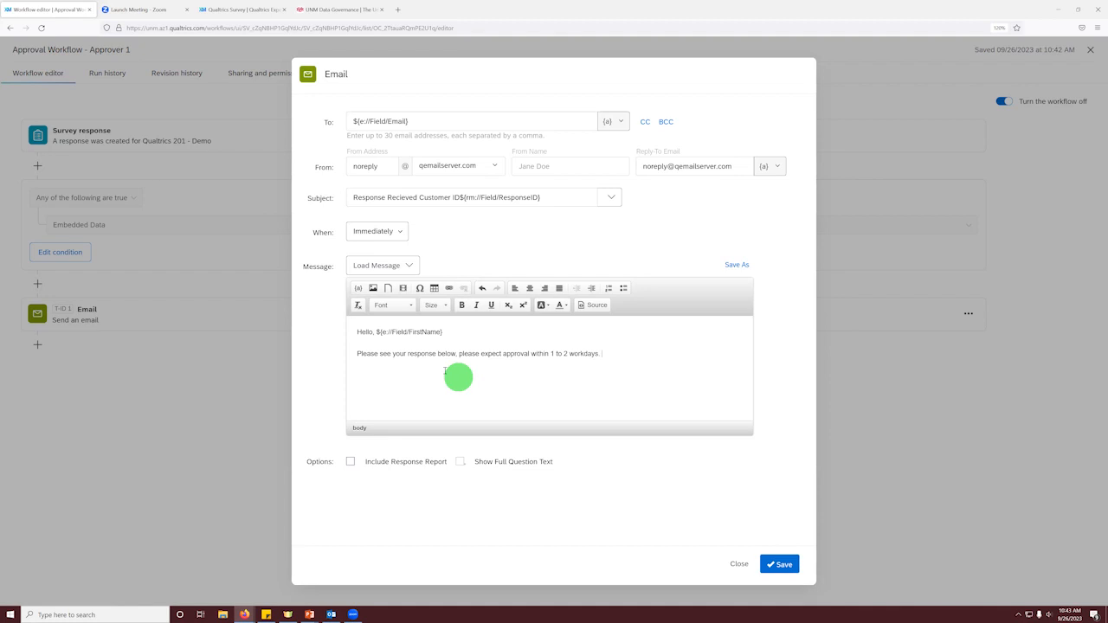
Step: Include the response report with full question text, set its embedded data to None, and save the Email task
{"action": "left_click", "coordinate": [351, 462]}
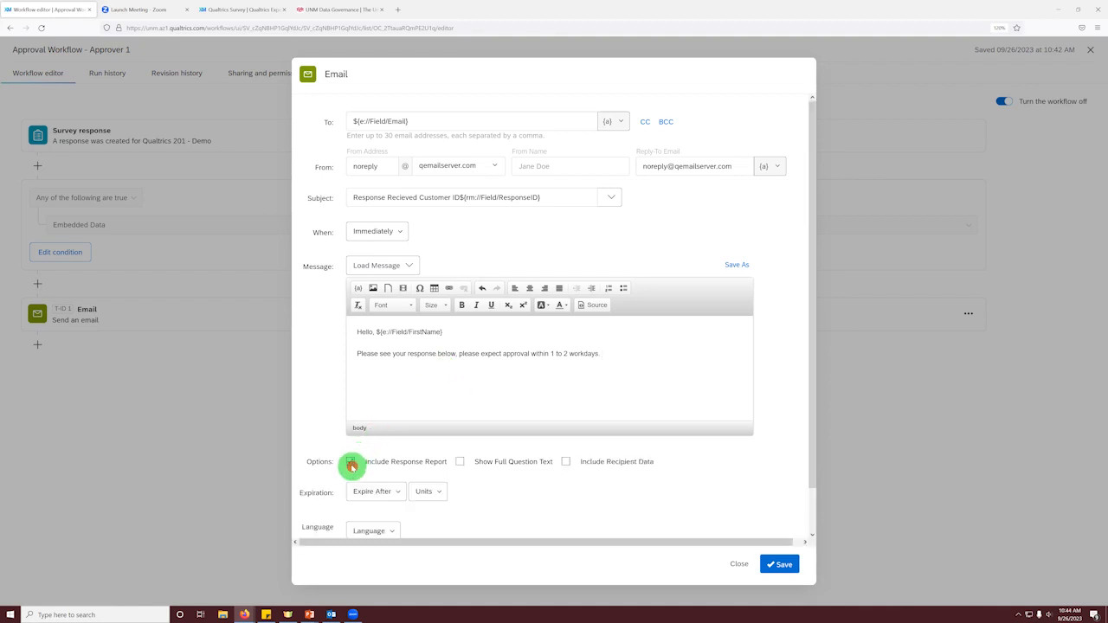
{"action": "left_click", "coordinate": [463, 464]}
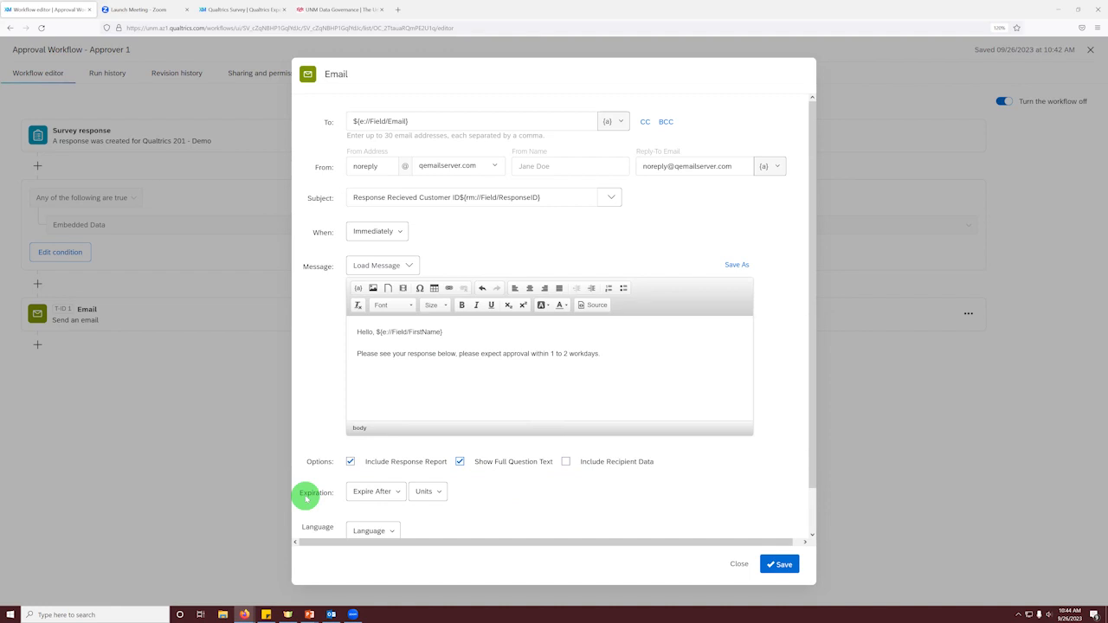
{"action": "scroll", "coordinate": [385, 495], "scroll_direction": "down", "scroll_amount": 1}
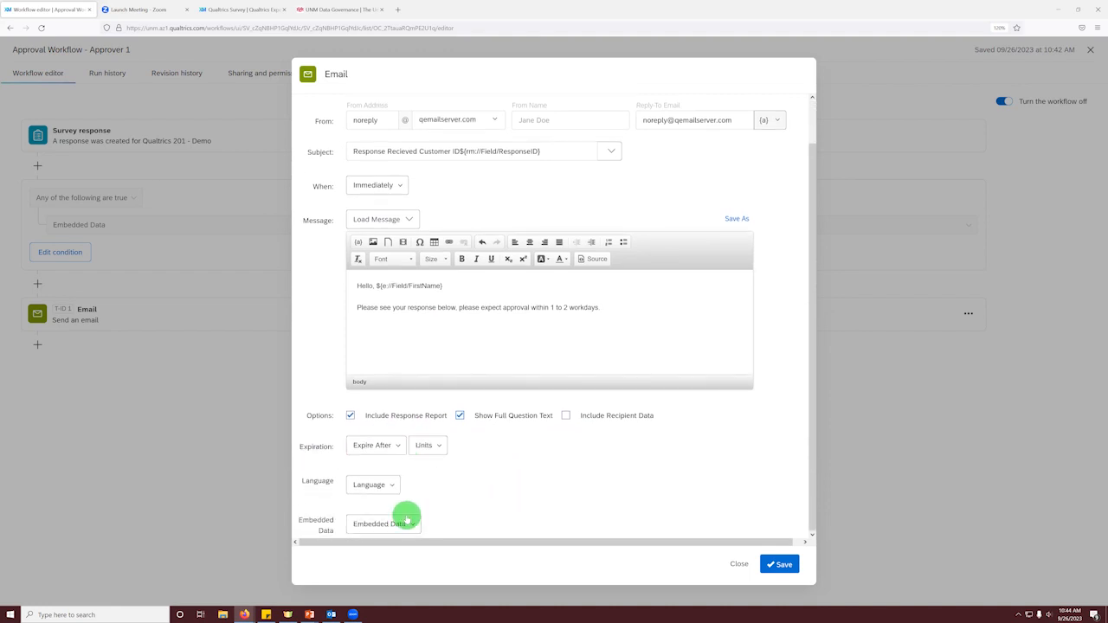
{"action": "left_click", "coordinate": [404, 523]}
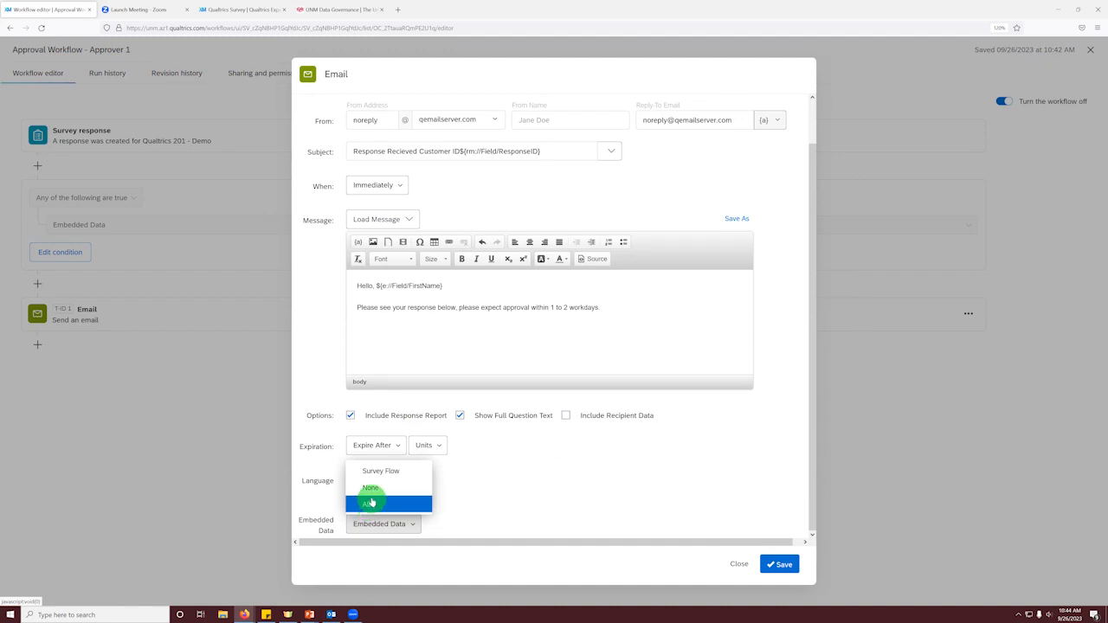
{"action": "left_click", "coordinate": [374, 488]}
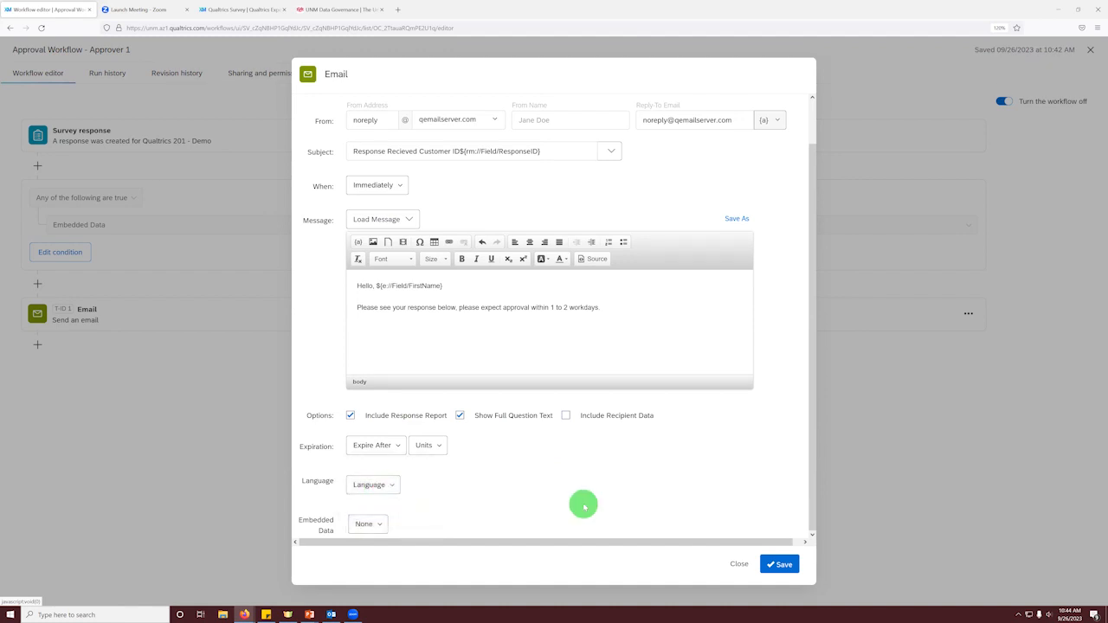
{"action": "left_click", "coordinate": [778, 563]}
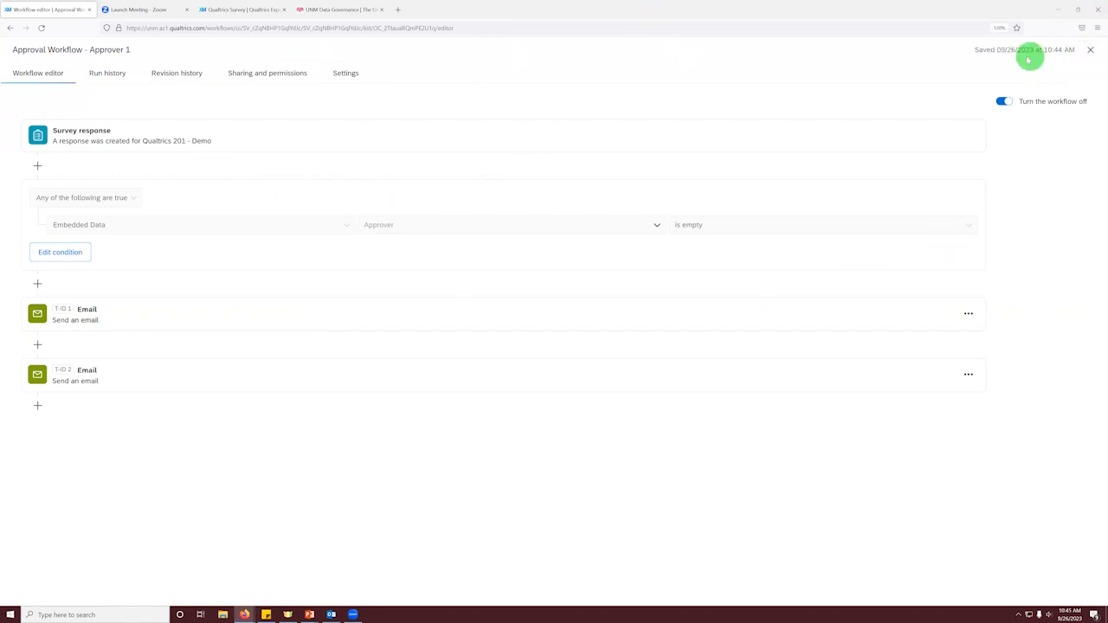
Step: Close the Approver 1 workflow and return to the survey's question editor
{"action": "left_click", "coordinate": [1089, 50]}
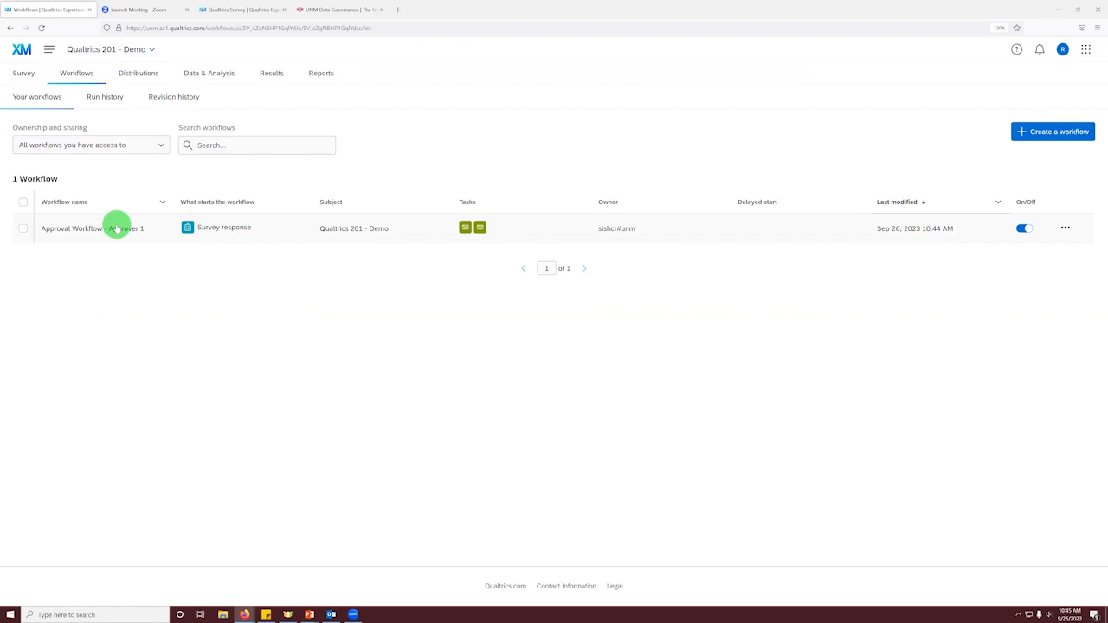
{"action": "left_click", "coordinate": [25, 75]}
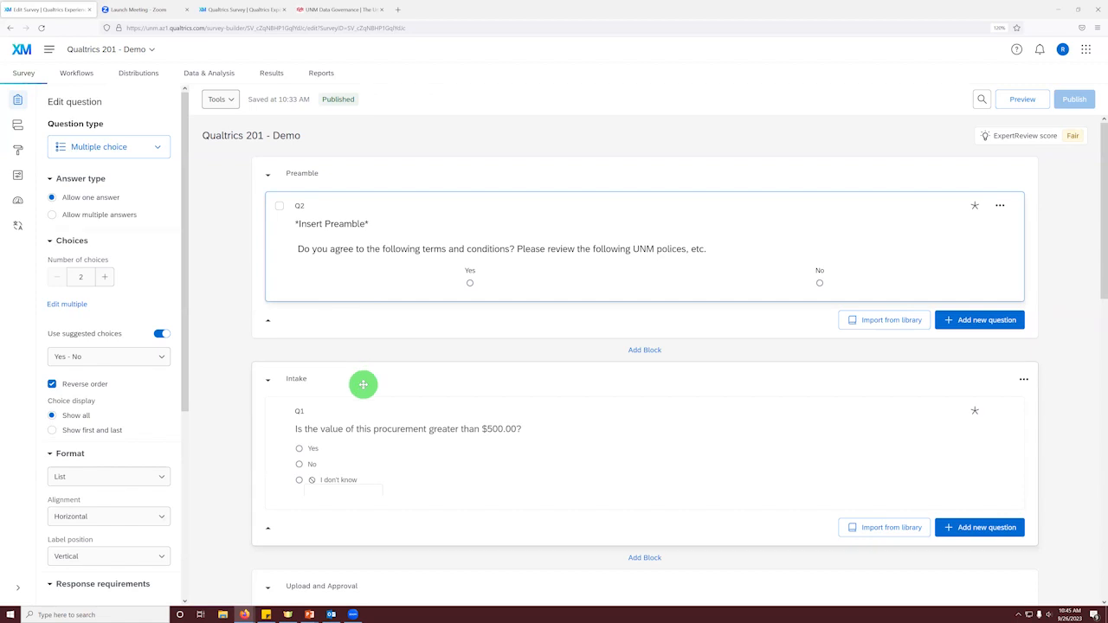
{"action": "scroll", "coordinate": [363, 384], "scroll_direction": "down", "scroll_amount": 5}
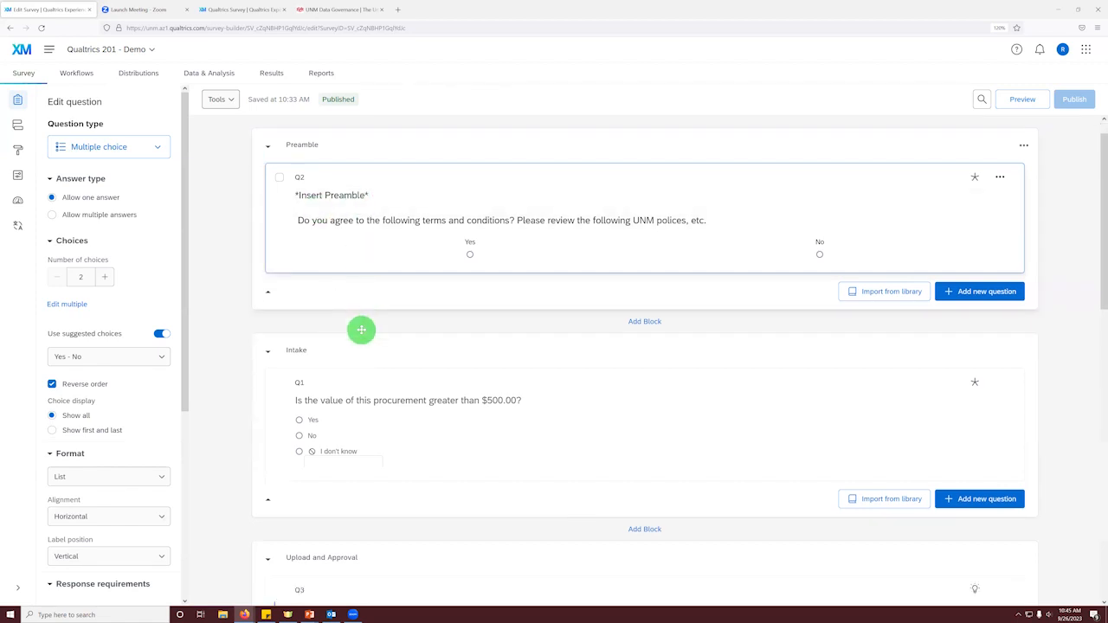
Step: Start display logic for the Approver 1 Approval question, basing its condition on the Approver embedded data field
{"action": "left_click", "coordinate": [358, 366]}
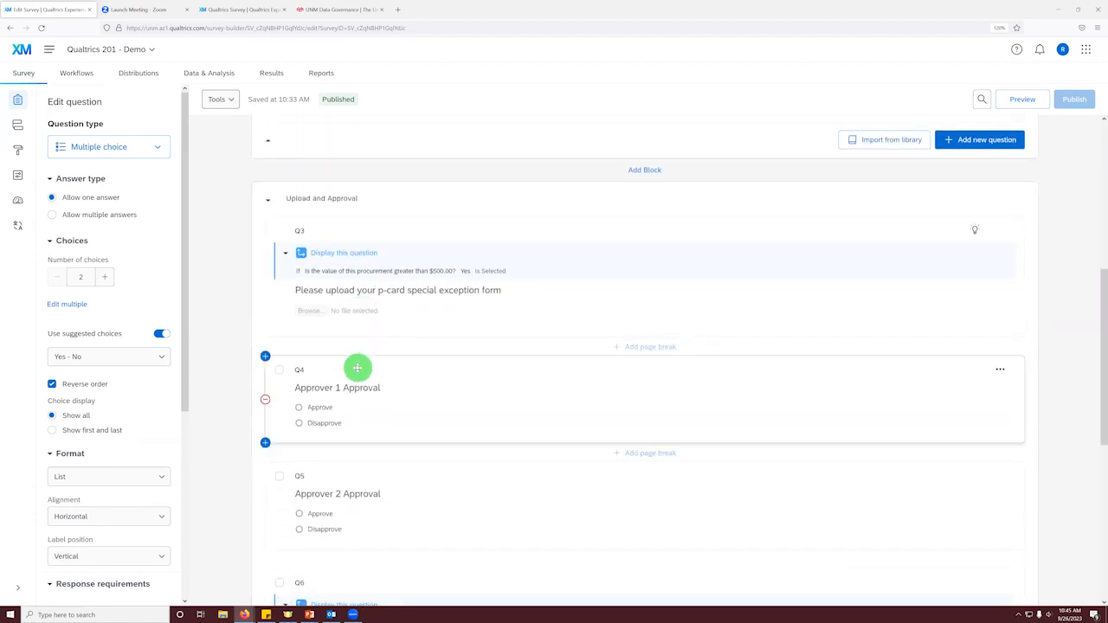
{"action": "scroll", "coordinate": [121, 347], "scroll_direction": "down", "scroll_amount": 3}
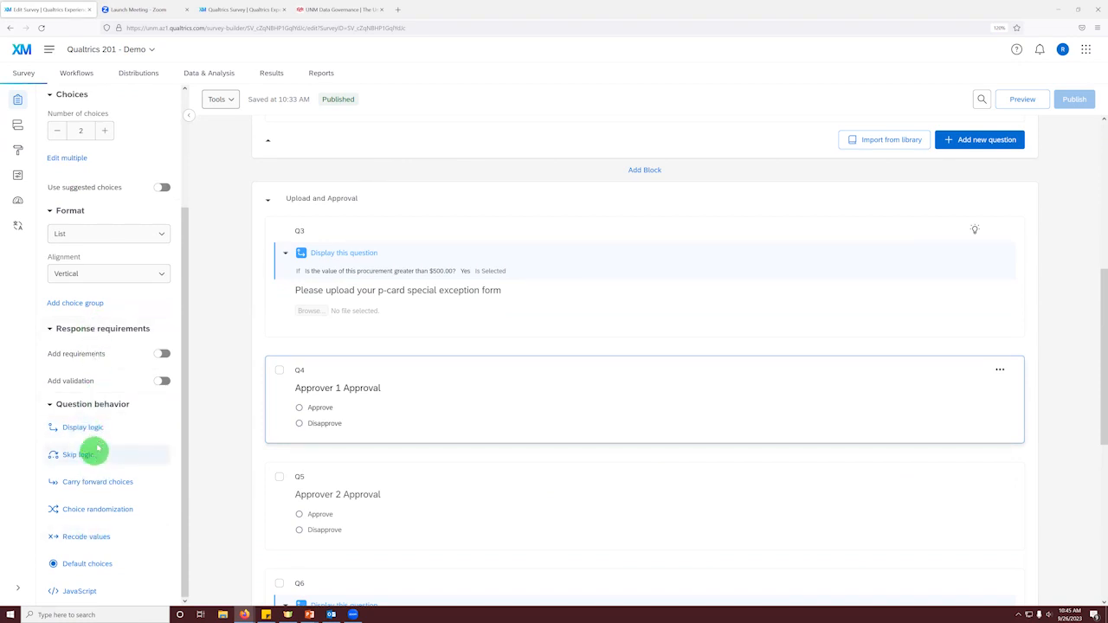
{"action": "left_click", "coordinate": [101, 431]}
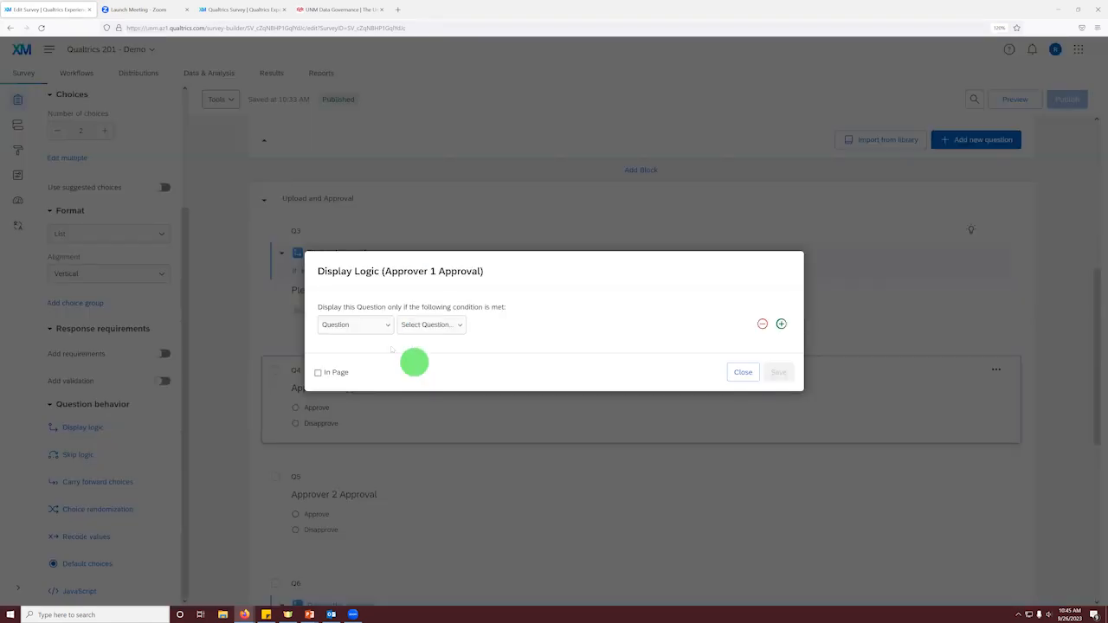
{"action": "left_click", "coordinate": [440, 323]}
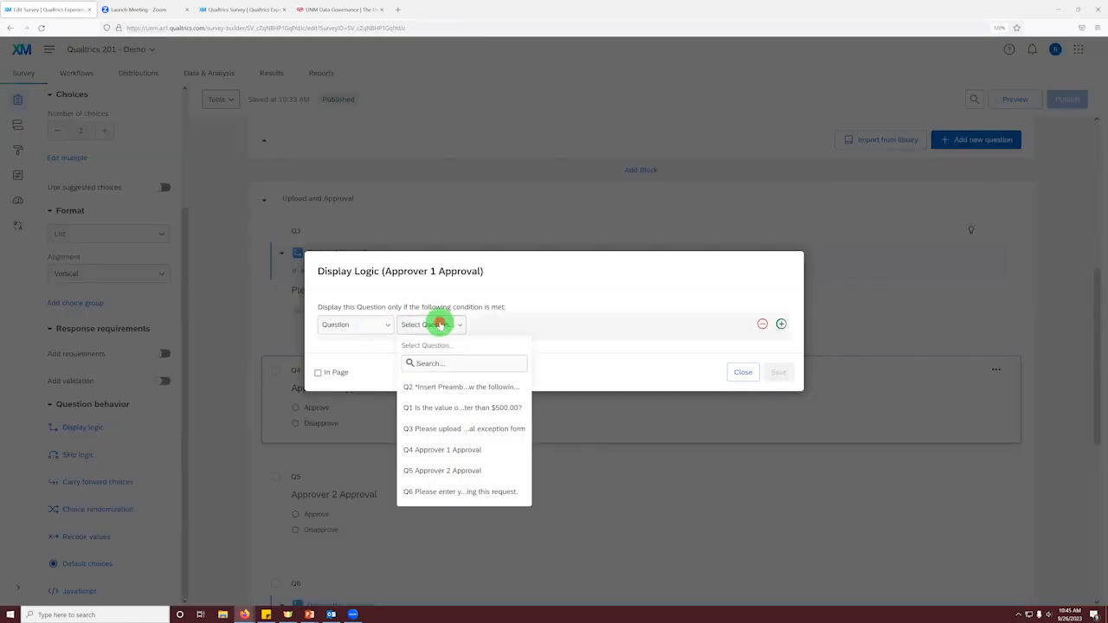
{"action": "left_click", "coordinate": [360, 327]}
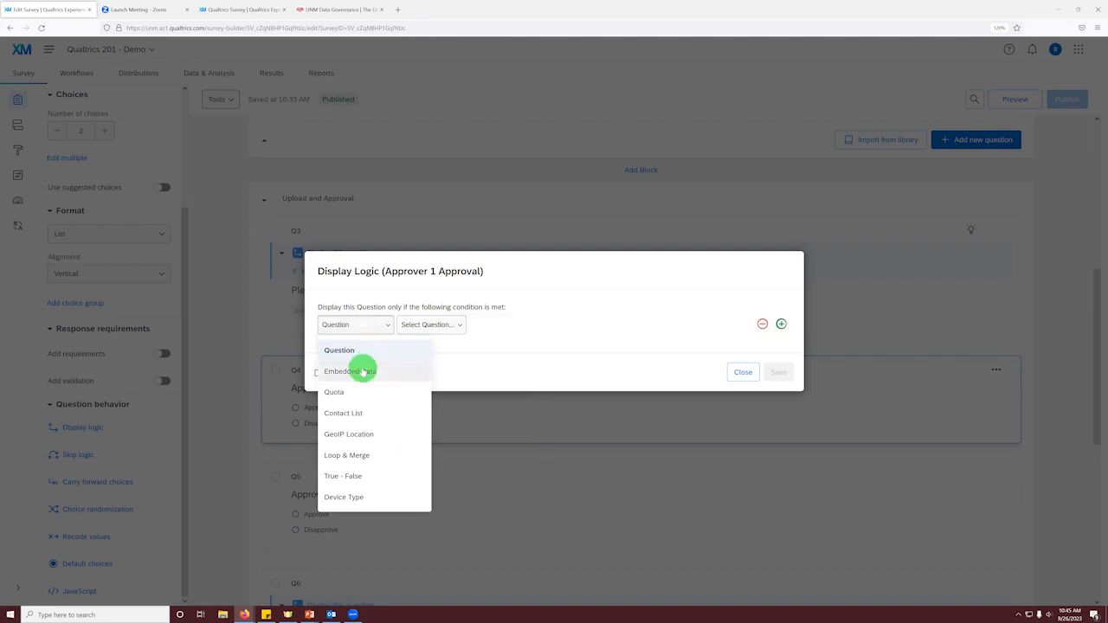
{"action": "left_click", "coordinate": [362, 371]}
{"action": "left_click", "coordinate": [500, 324]}
{"action": "left_click", "coordinate": [444, 375]}
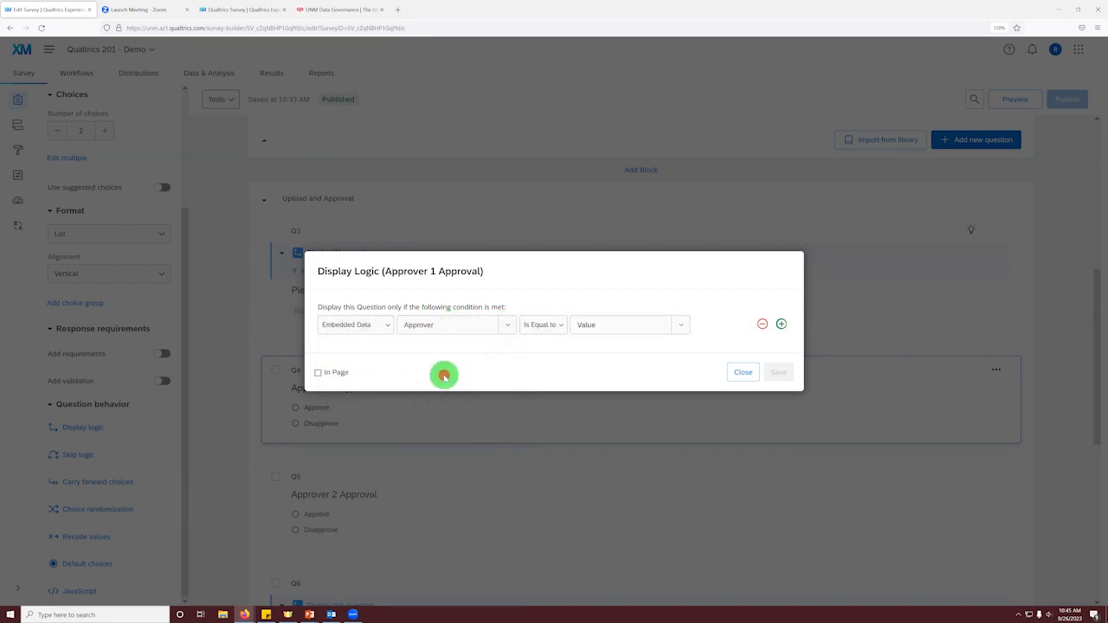
Step: Set the Approver condition to Is Greater Than or Equal to 1 and save the display logic
{"action": "left_click", "coordinate": [541, 328]}
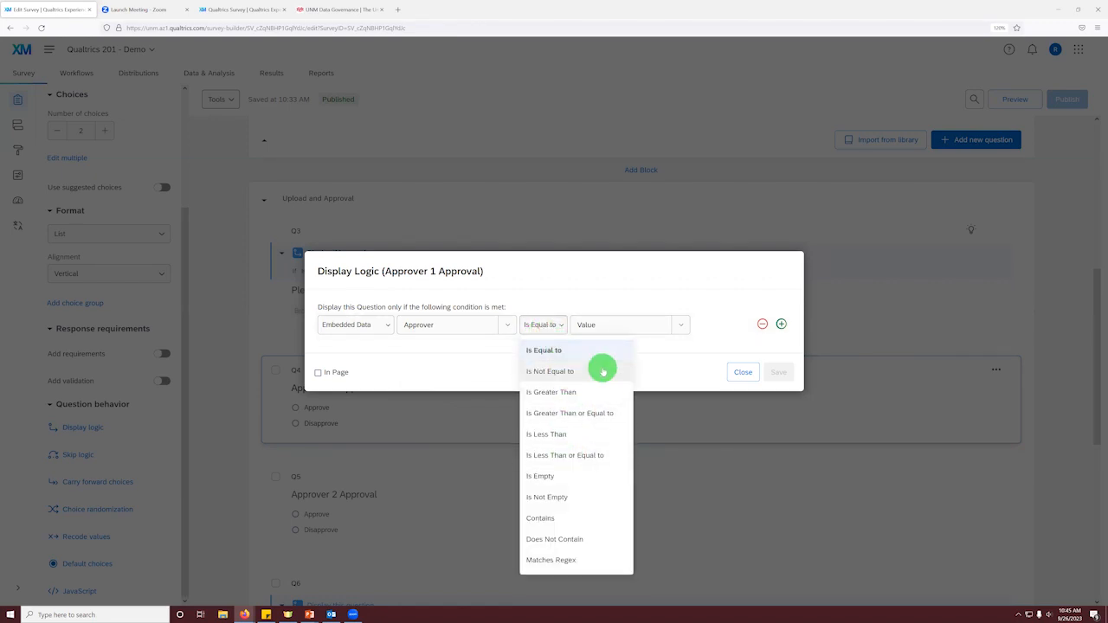
{"action": "left_click", "coordinate": [593, 412]}
{"action": "left_click", "coordinate": [666, 325]}
{"action": "type", "text": "1"}
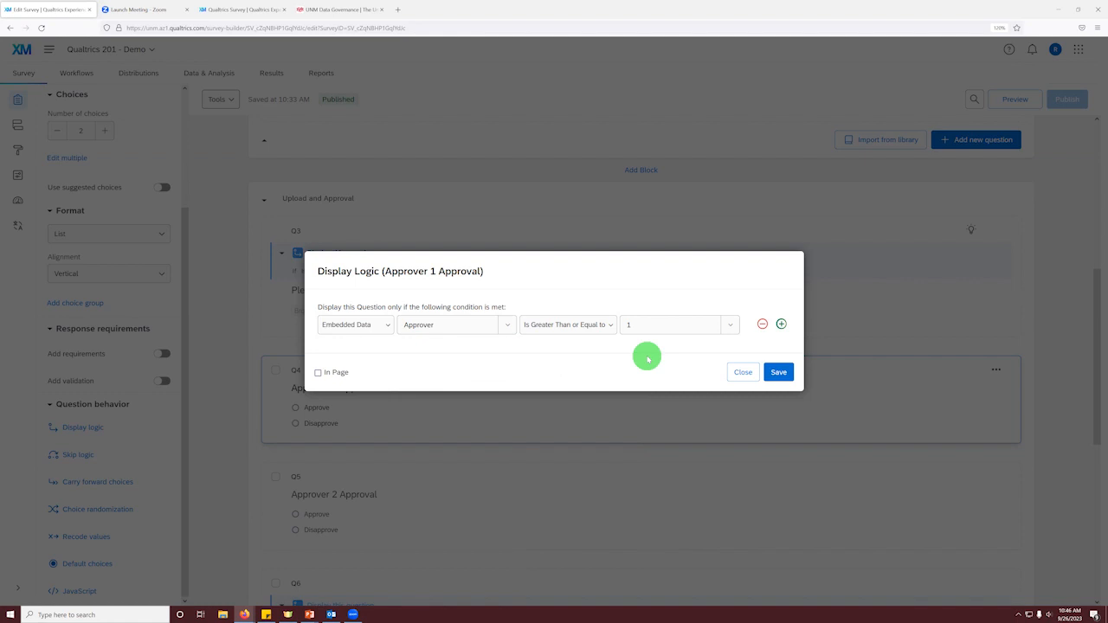
{"action": "left_click", "coordinate": [778, 372]}
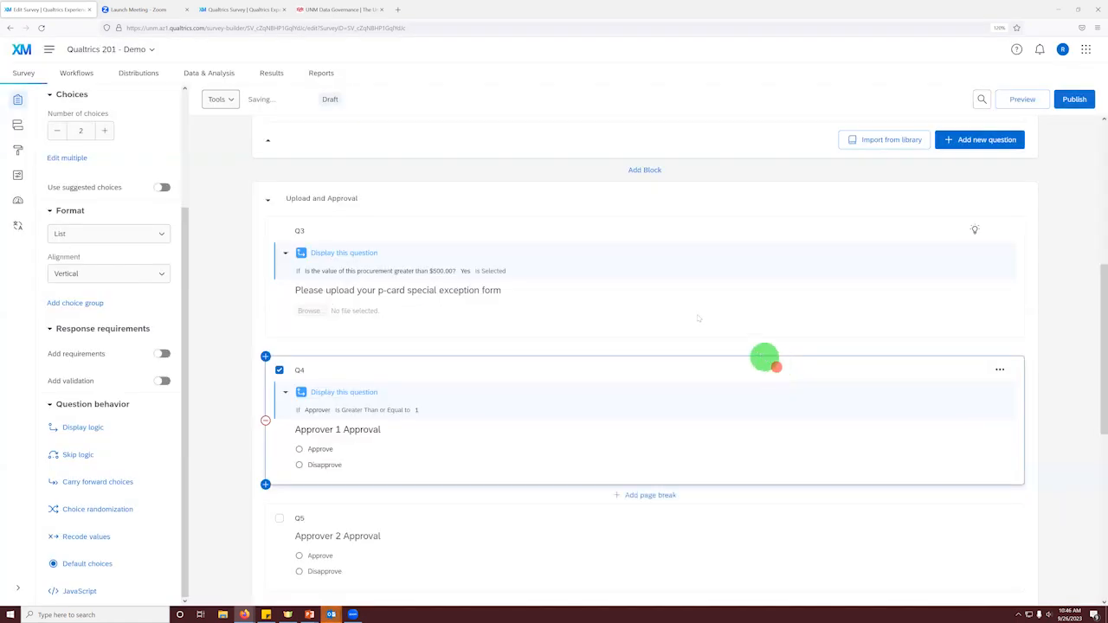
Step: Add and save display logic showing the Approver 2 Approval question only if embedded data Approver Is Greater Than or Equal to 2
{"action": "scroll", "coordinate": [381, 372], "scroll_direction": "down", "scroll_amount": 2}
{"action": "left_click", "coordinate": [355, 420]}
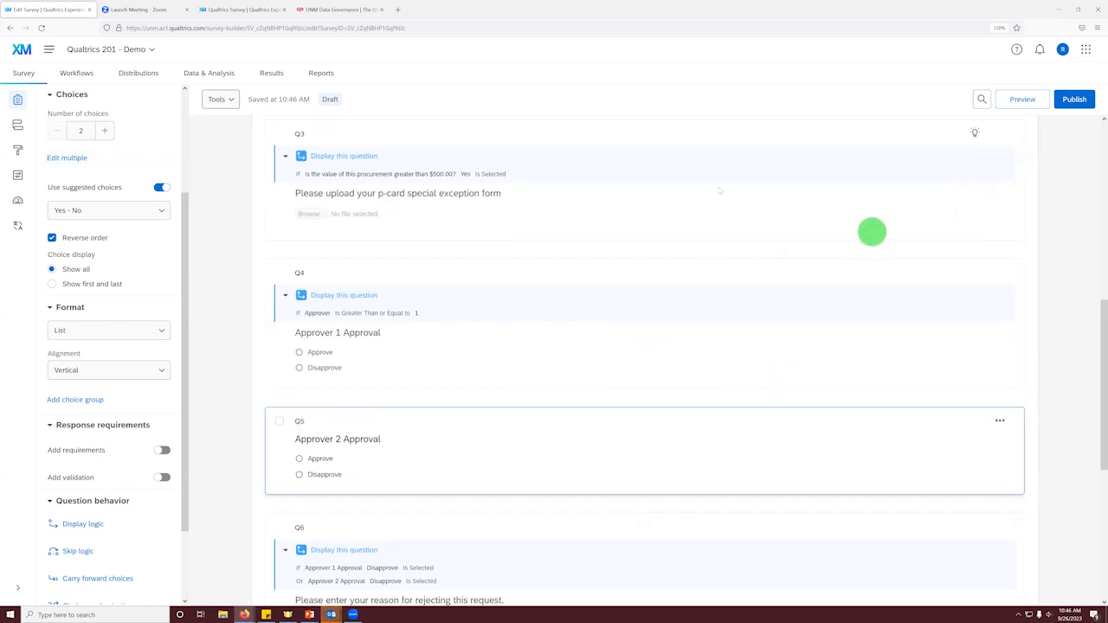
{"action": "left_click", "coordinate": [74, 530]}
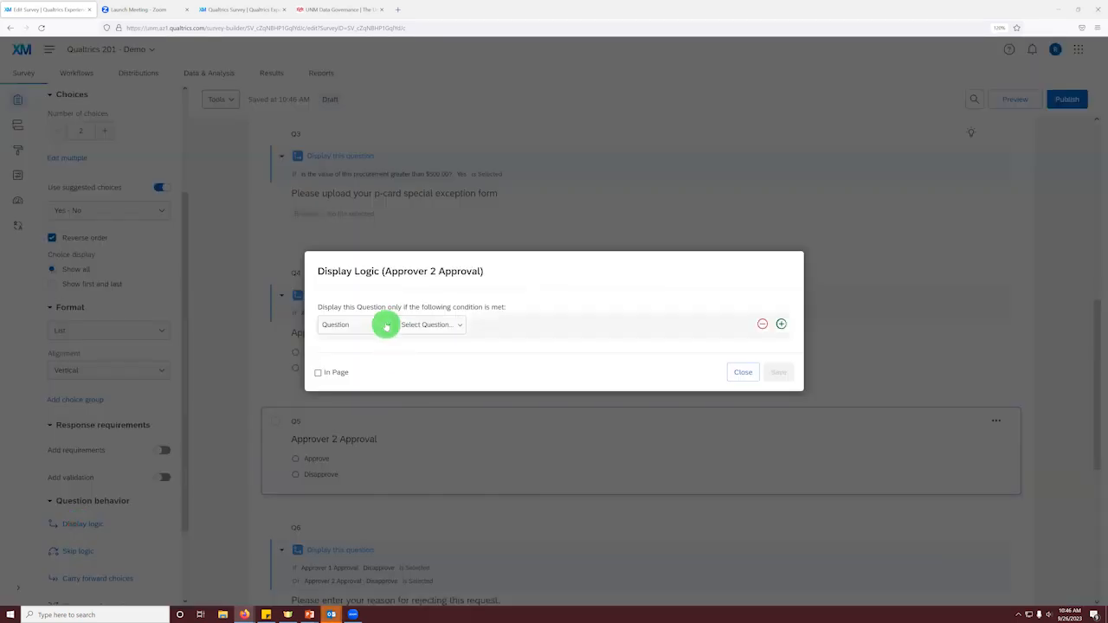
{"action": "left_click", "coordinate": [385, 324]}
{"action": "left_click", "coordinate": [370, 371]}
{"action": "left_click", "coordinate": [508, 321]}
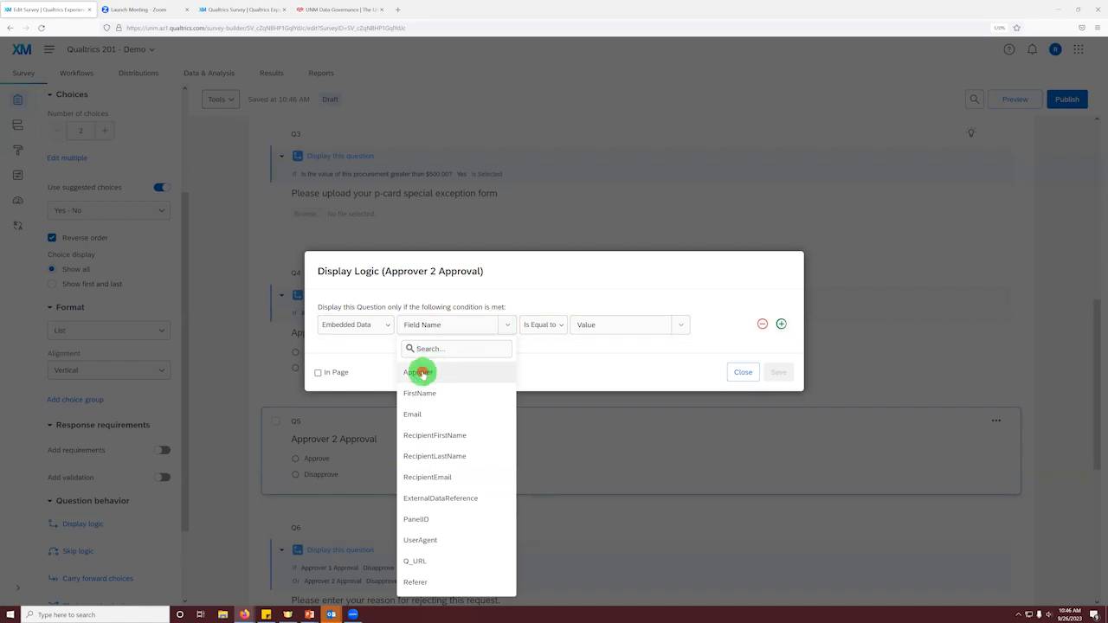
{"action": "left_click", "coordinate": [421, 372]}
{"action": "left_click", "coordinate": [564, 333]}
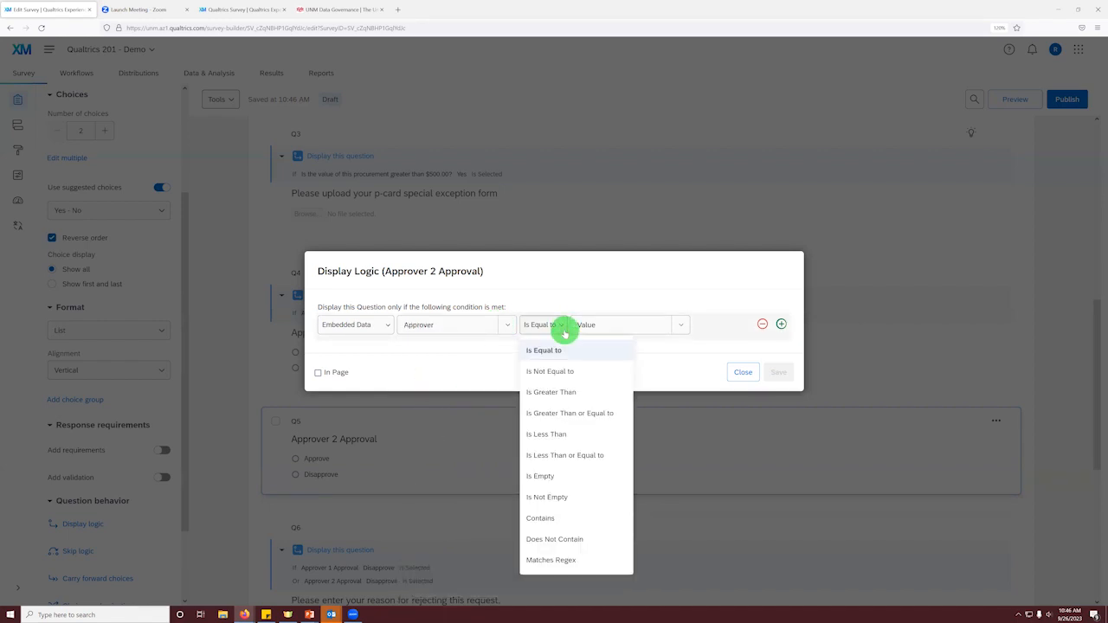
{"action": "left_click", "coordinate": [567, 413]}
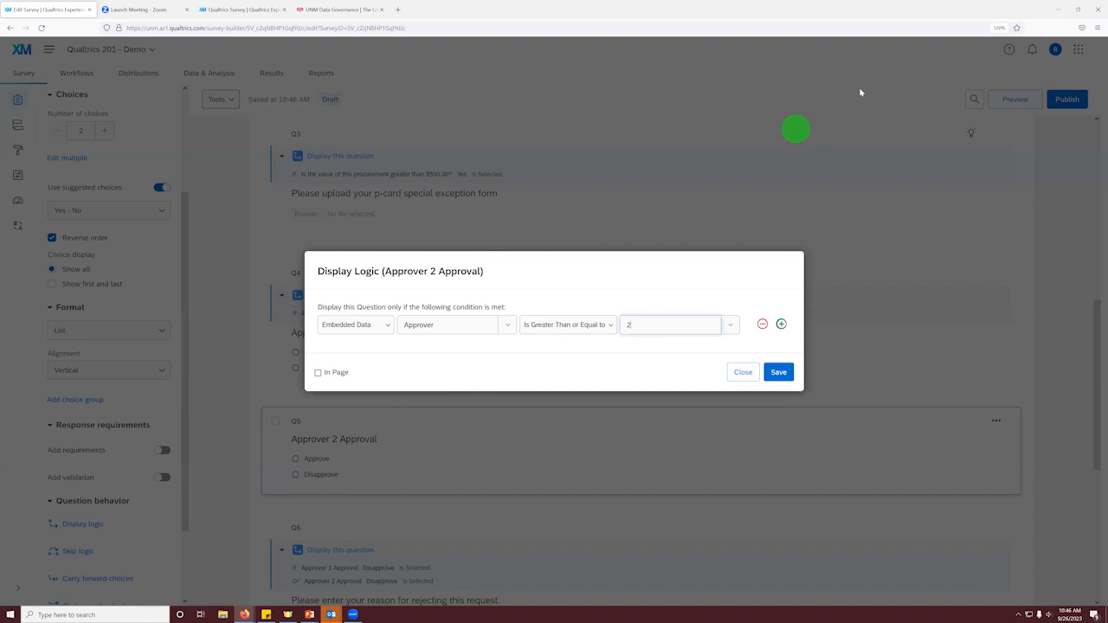
{"action": "left_click", "coordinate": [778, 372]}
Step: Publish the survey with its updated display logic, keeping the default version description
{"action": "scroll", "coordinate": [450, 484], "scroll_direction": "down", "scroll_amount": 3}
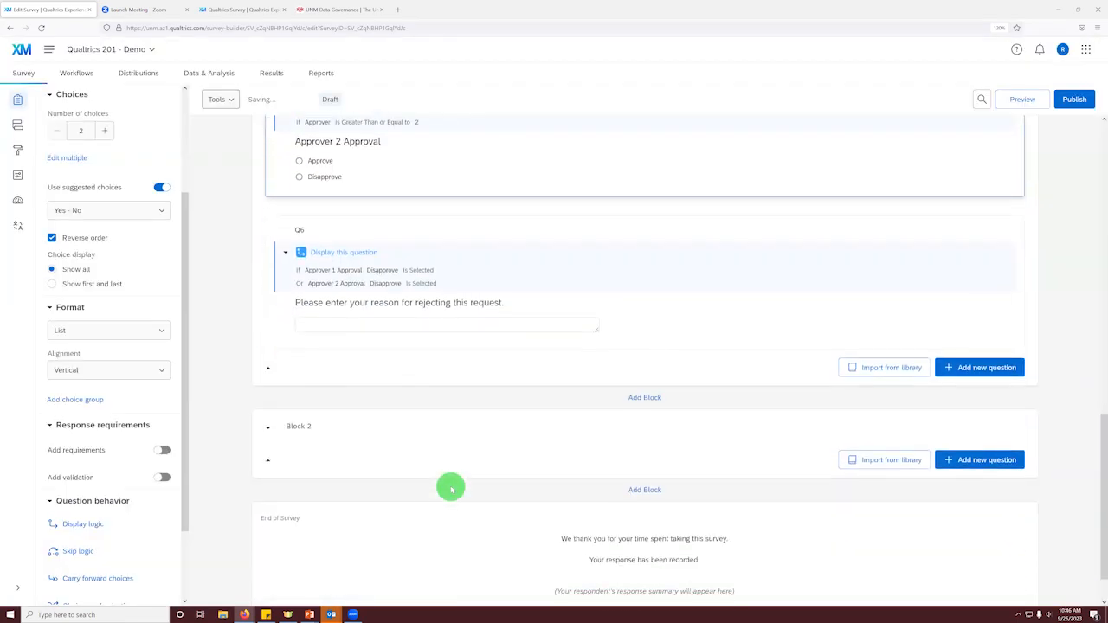
{"action": "scroll", "coordinate": [450, 486], "scroll_direction": "up", "scroll_amount": 10}
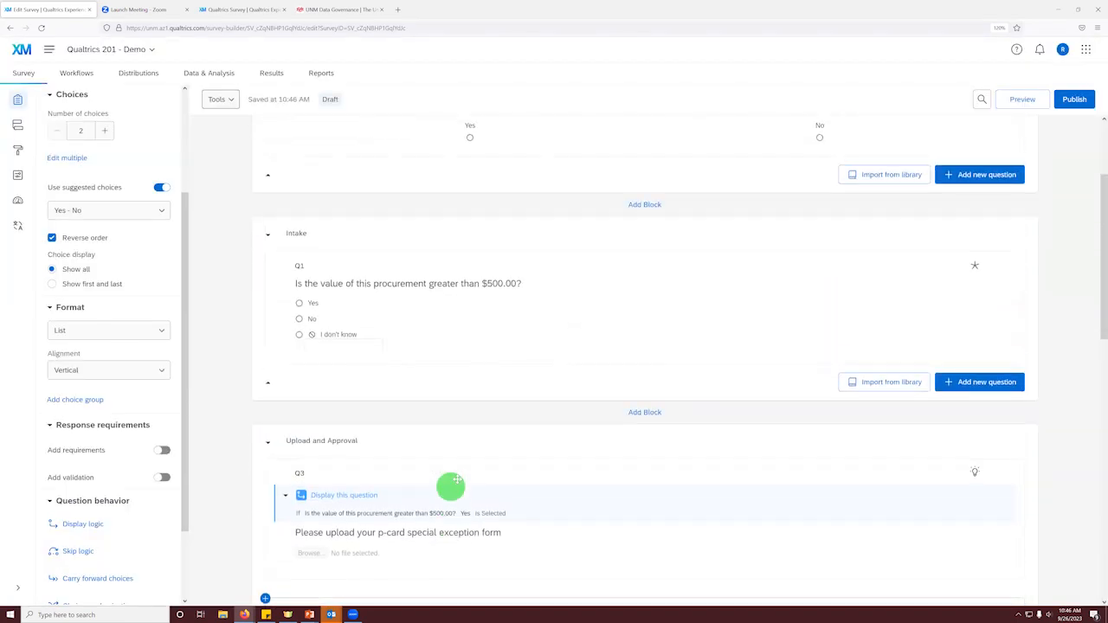
{"action": "left_click", "coordinate": [1065, 100]}
{"action": "left_click", "coordinate": [697, 428]}
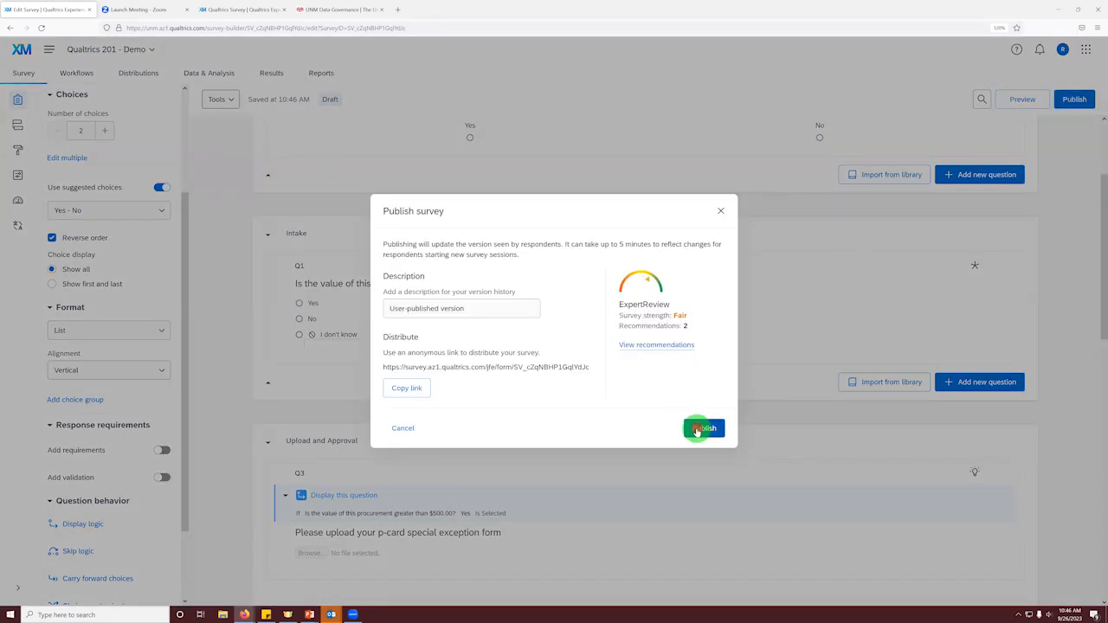
{"action": "left_click", "coordinate": [715, 430]}
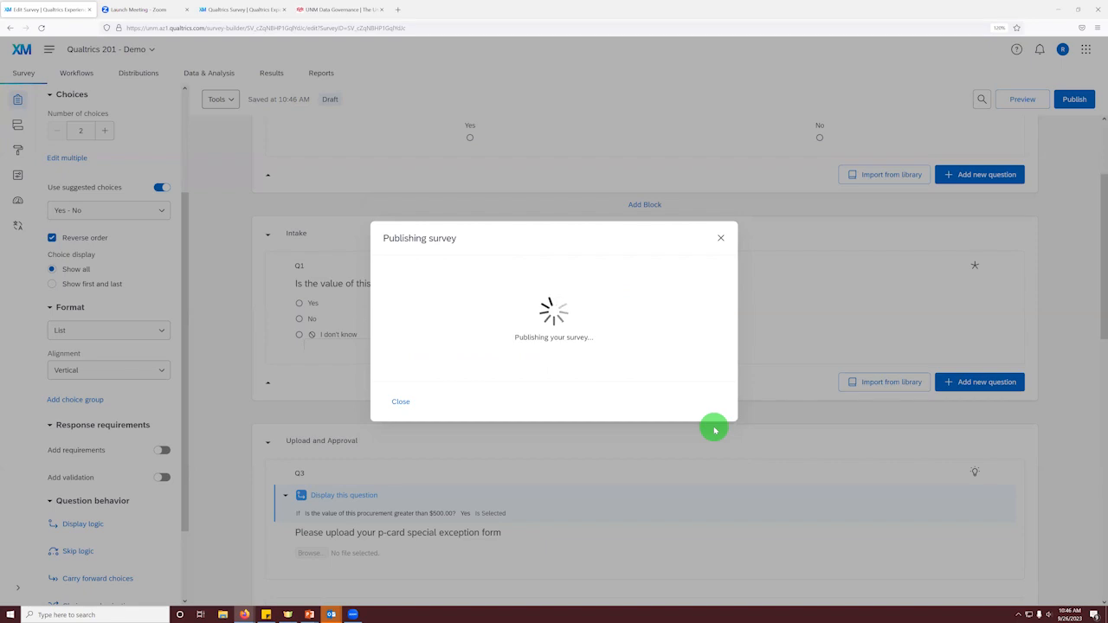
{"action": "scroll", "coordinate": [460, 372], "scroll_direction": "down", "scroll_amount": 2}
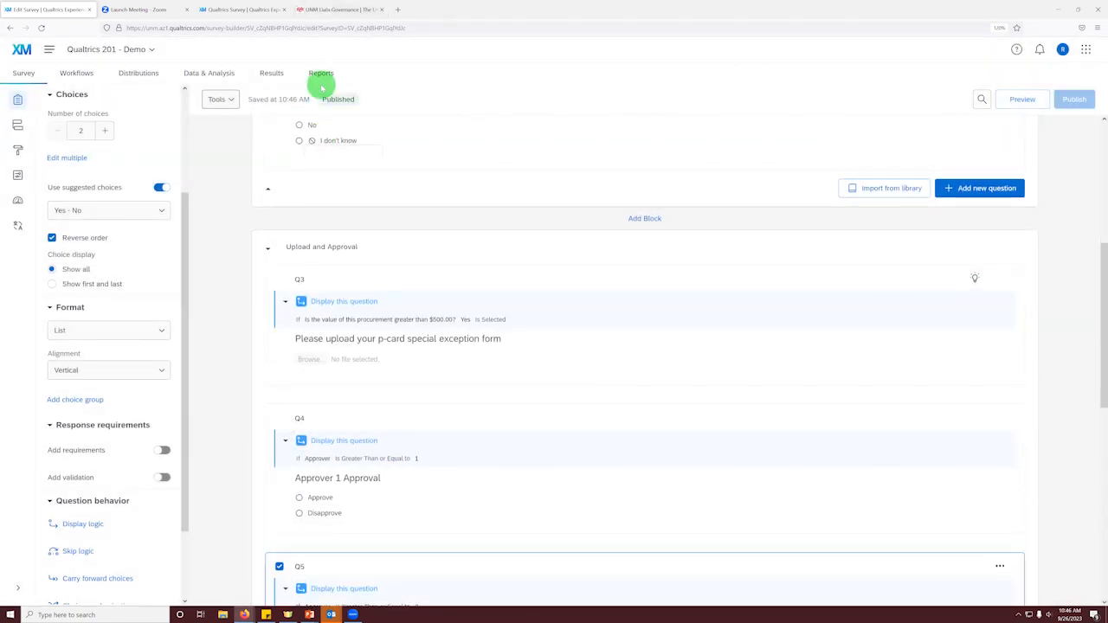
{"action": "scroll", "coordinate": [286, 161], "scroll_direction": "up", "scroll_amount": 4}
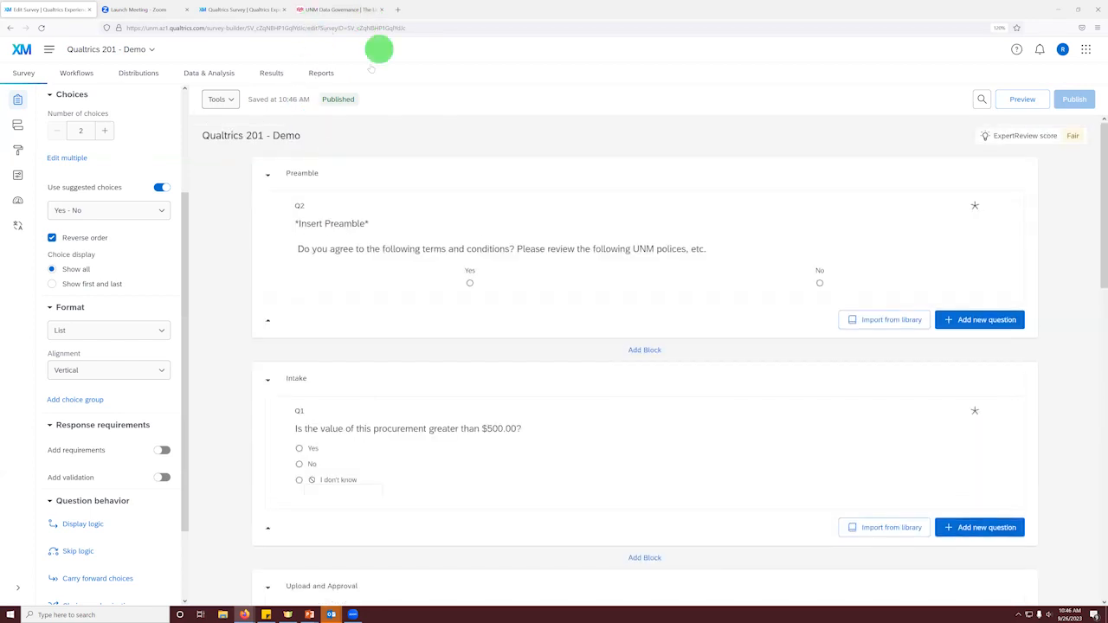
{"action": "left_click", "coordinate": [350, 10]}
{"action": "left_click", "coordinate": [345, 28]}
{"action": "type", "text": "${rm://Field/ResponseID}"}
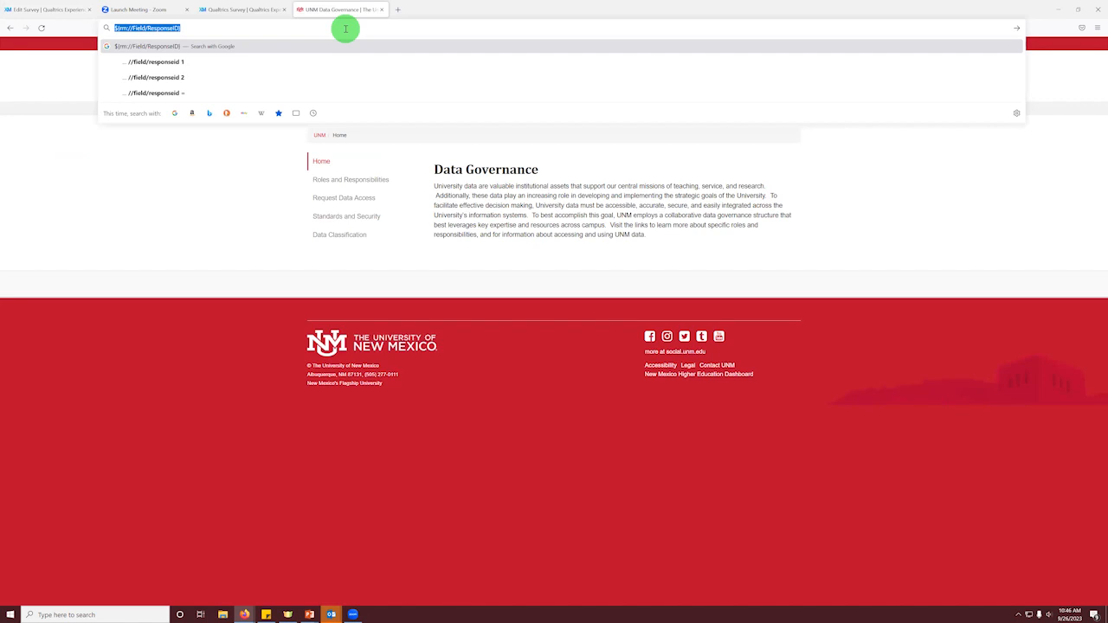
Step: Load the survey's anonymous link in the UNM Data Governance browser tab and answer Yes to the terms and conditions question
{"action": "left_click", "coordinate": [19, 8]}
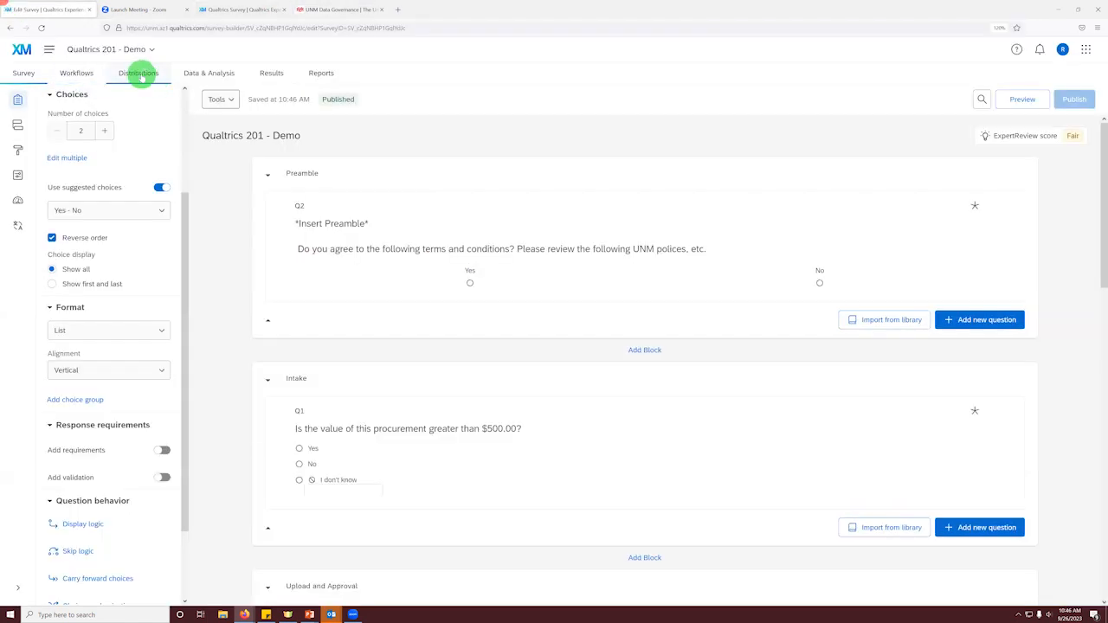
{"action": "left_click", "coordinate": [143, 75]}
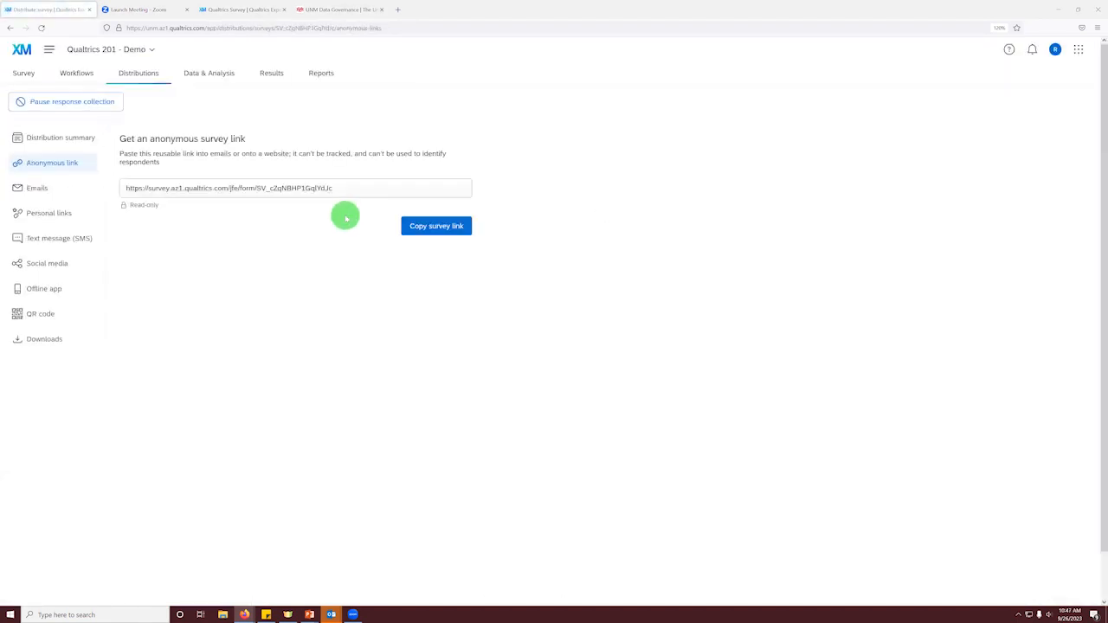
{"action": "left_click", "coordinate": [320, 9]}
{"action": "left_click", "coordinate": [299, 27]}
{"action": "key", "text": "ctrl+v"}
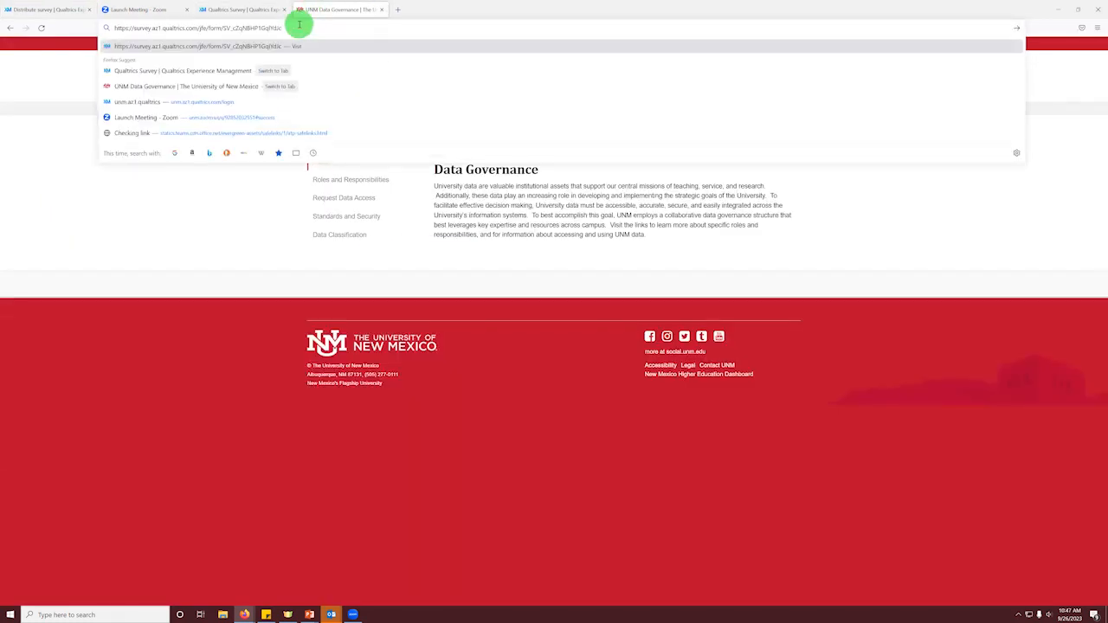
{"action": "key", "text": "Return"}
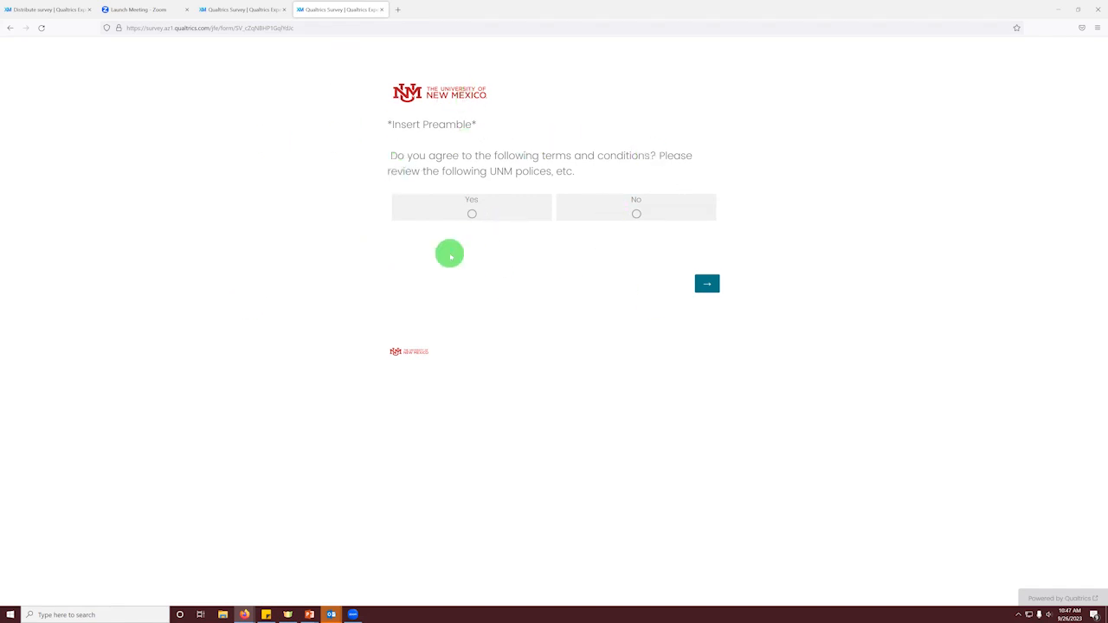
{"action": "left_click", "coordinate": [470, 213]}
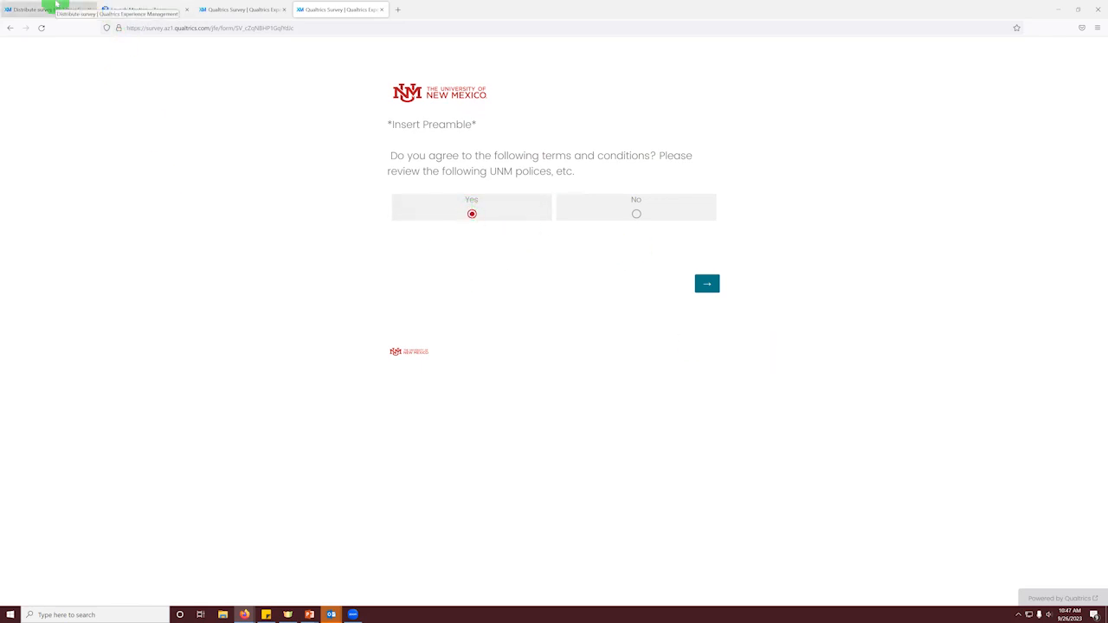
Step: Return to the project's survey flow and add a Branch element at the end of the flow
{"action": "left_click", "coordinate": [55, 7]}
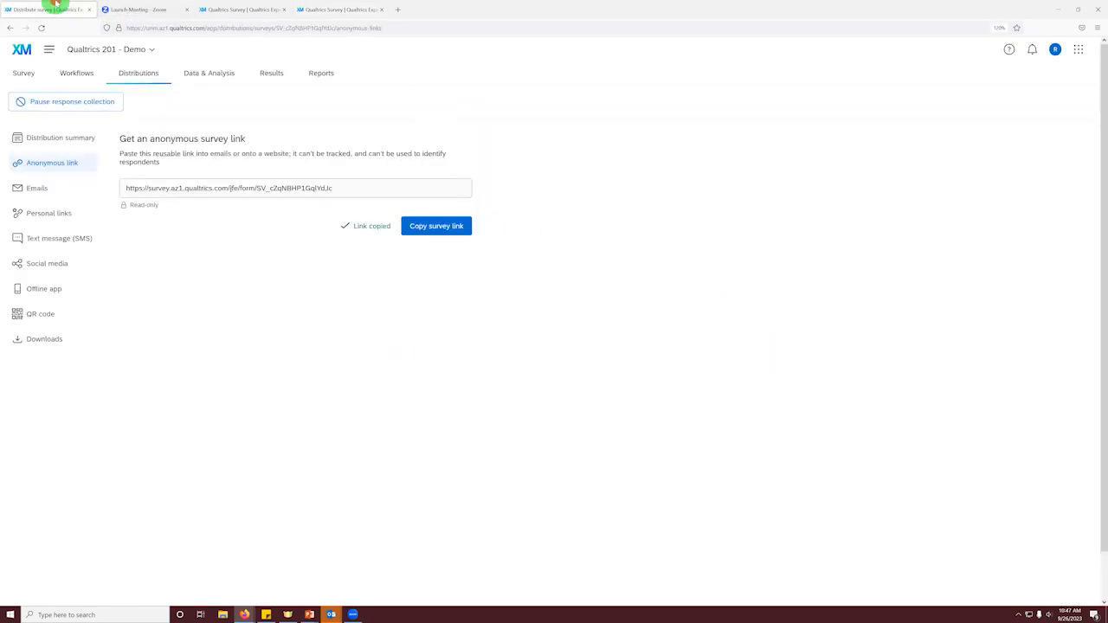
{"action": "left_click", "coordinate": [27, 75]}
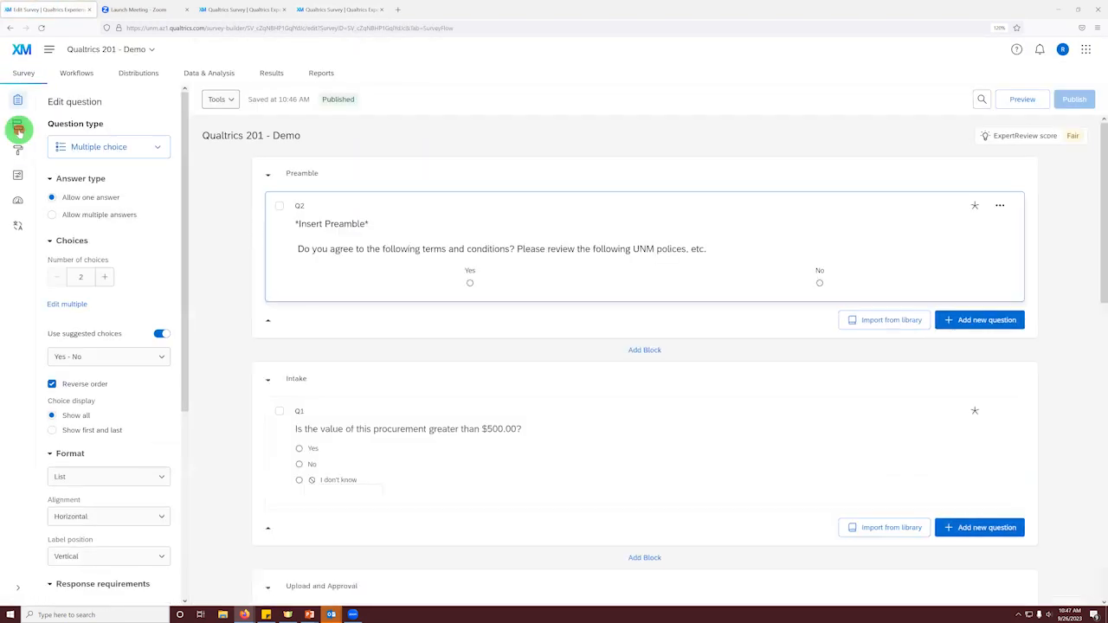
{"action": "left_click", "coordinate": [18, 127]}
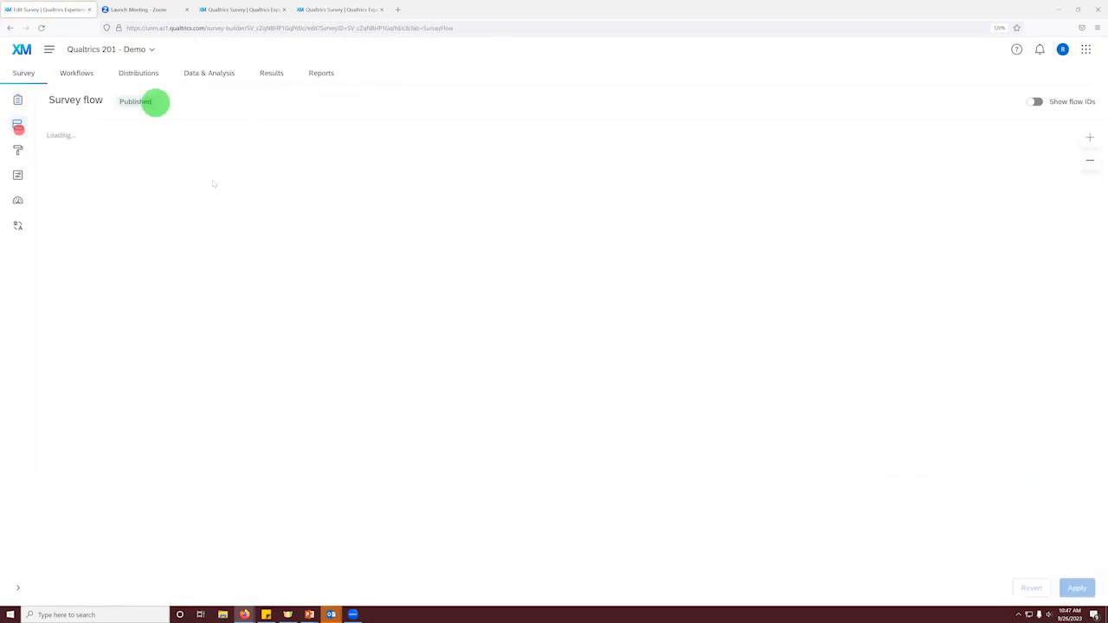
{"action": "scroll", "coordinate": [213, 460], "scroll_direction": "down", "scroll_amount": 2}
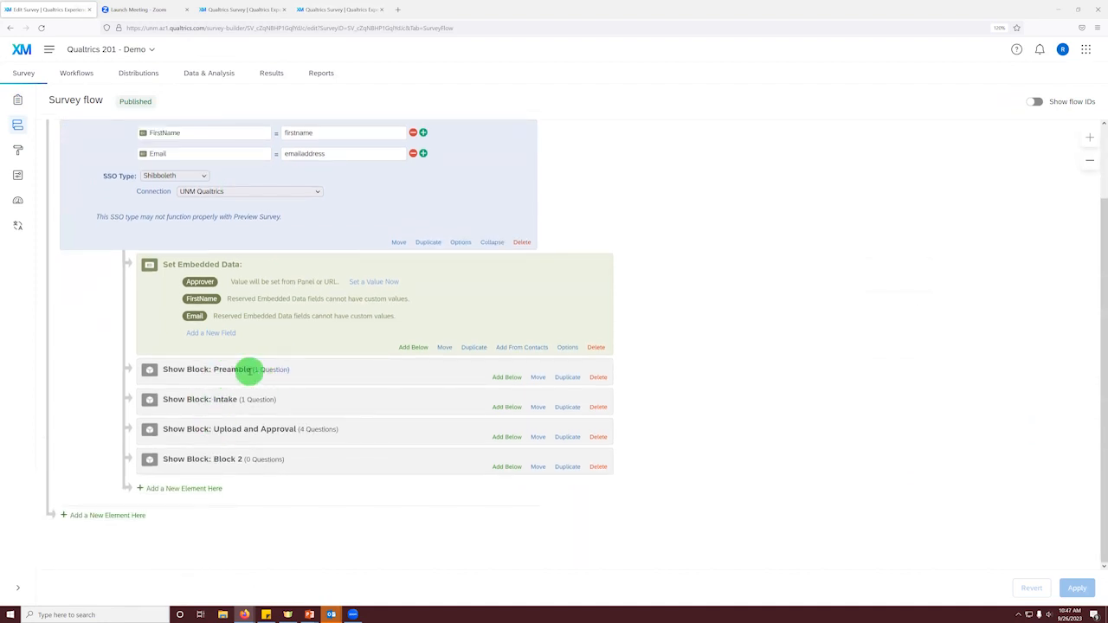
{"action": "left_click", "coordinate": [108, 515]}
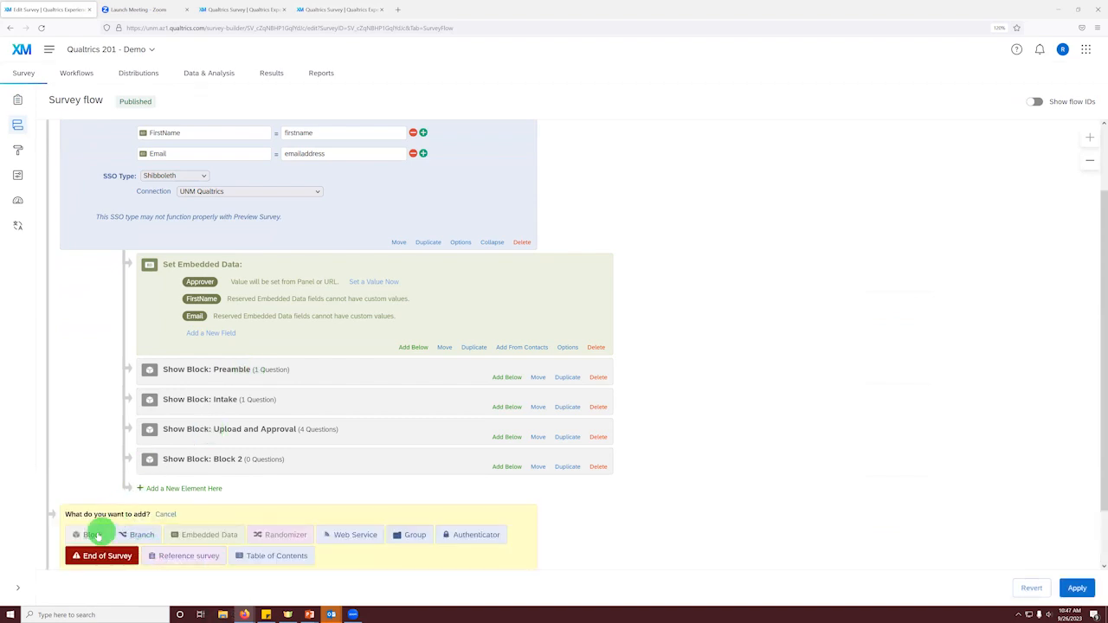
{"action": "left_click", "coordinate": [142, 537]}
Step: Set the branch condition to the Q2 preamble question with the choice No selected
{"action": "left_click", "coordinate": [248, 515]}
{"action": "scroll", "coordinate": [137, 519], "scroll_direction": "down", "scroll_amount": 2}
{"action": "left_click", "coordinate": [135, 445]}
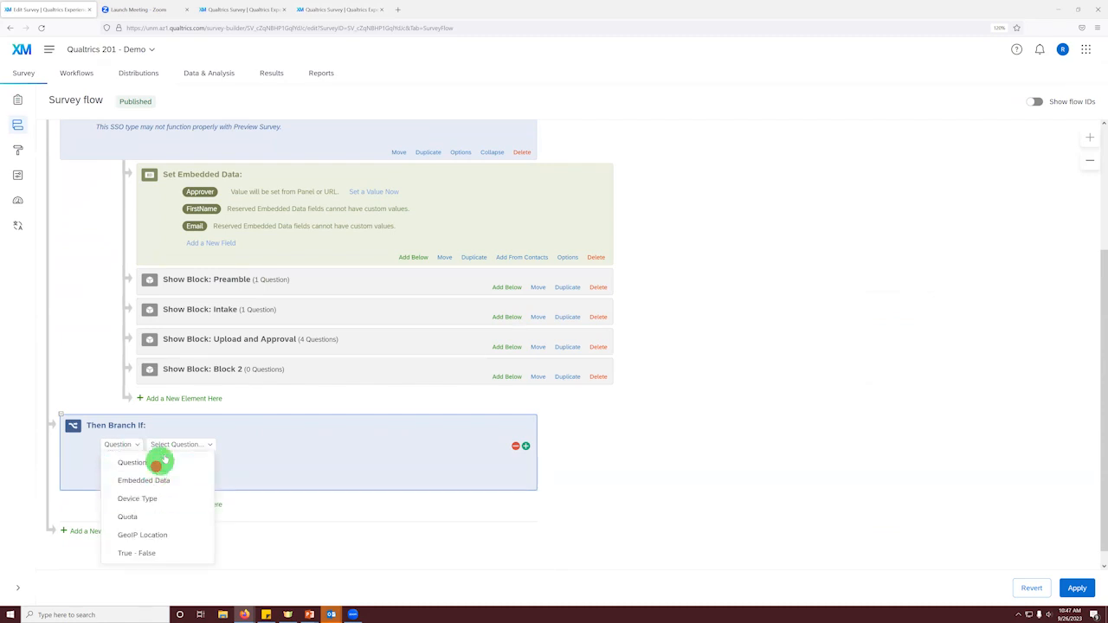
{"action": "left_click", "coordinate": [173, 445]}
{"action": "left_click", "coordinate": [188, 496]}
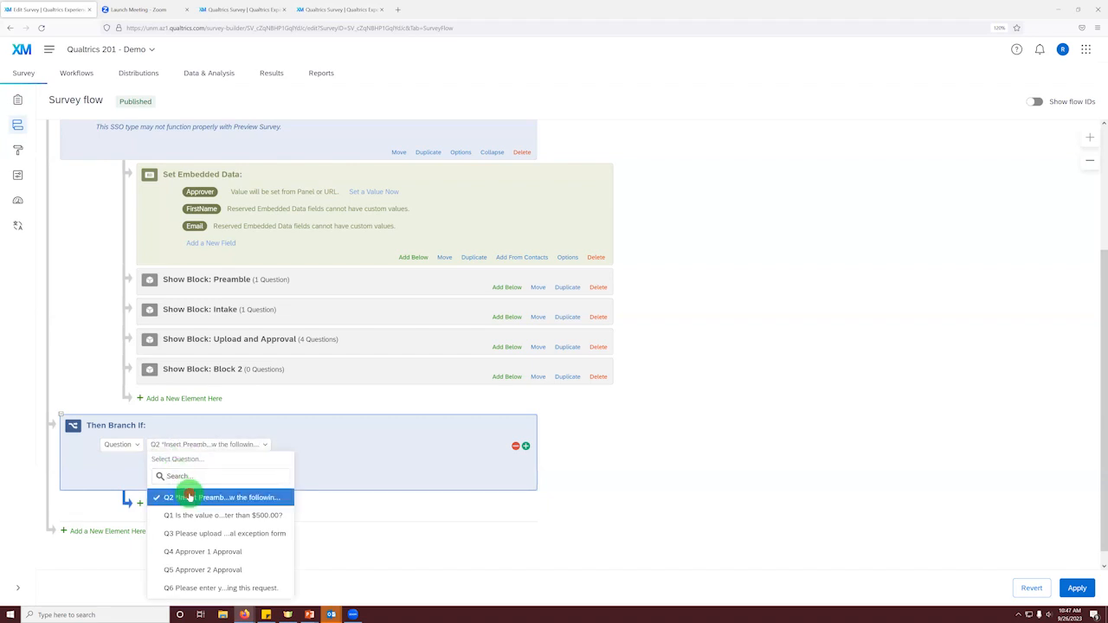
{"action": "left_click", "coordinate": [303, 445]}
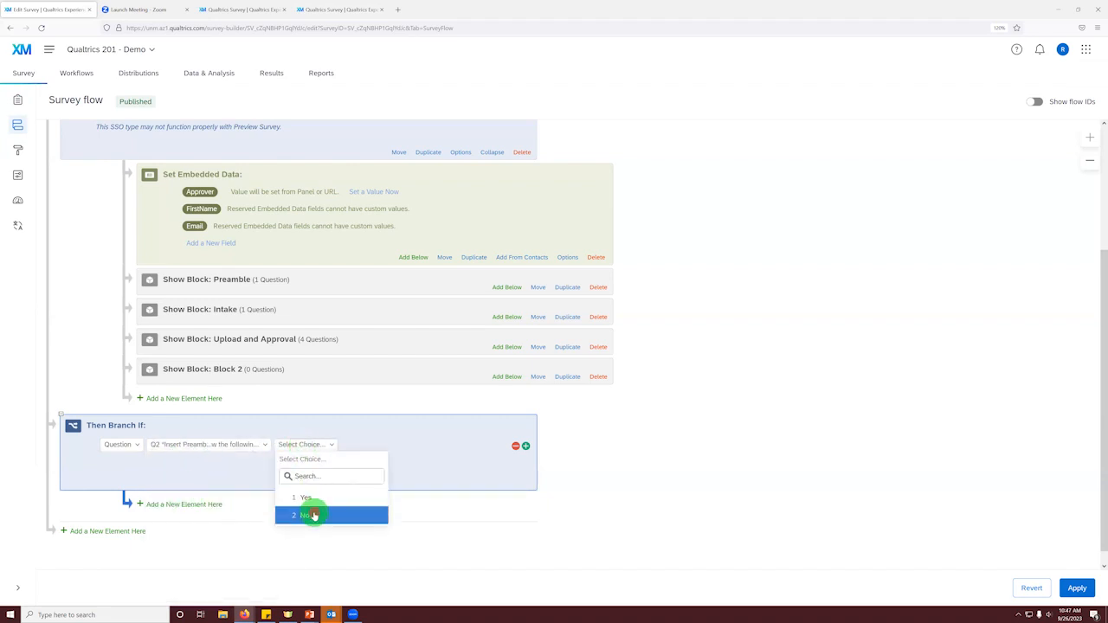
{"action": "left_click", "coordinate": [313, 514]}
Step: Add an End of Survey element under the branch, then move the branch directly below the Preamble block and apply the flow
{"action": "left_click", "coordinate": [209, 506]}
{"action": "left_click", "coordinate": [198, 527]}
{"action": "left_click_drag", "start_coordinate": [396, 437], "coordinate": [443, 283]}
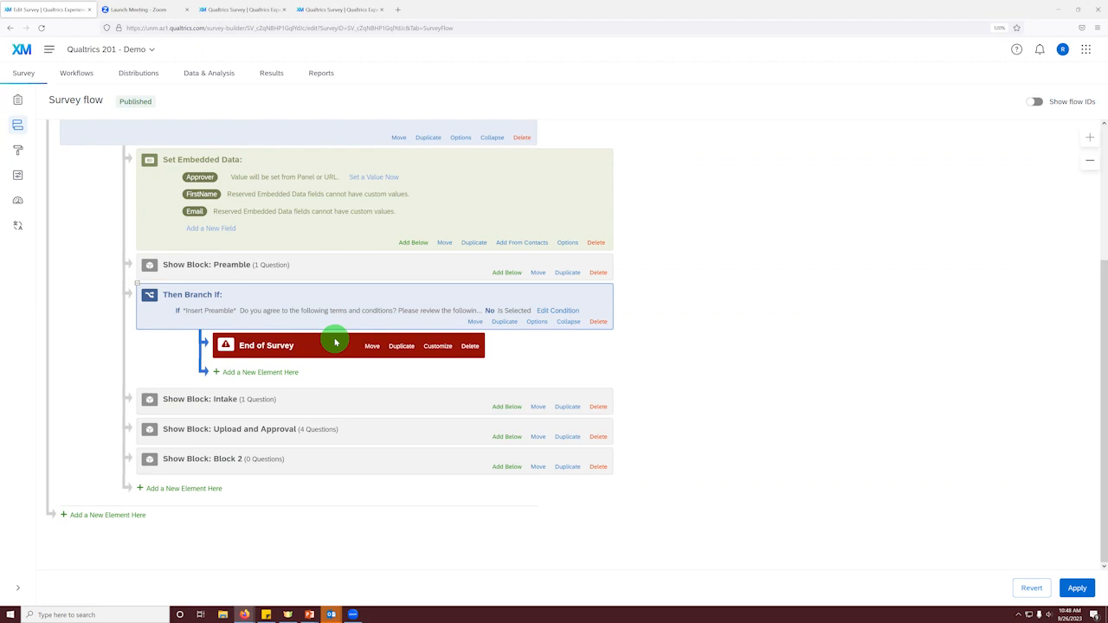
{"action": "left_click", "coordinate": [1078, 586]}
Step: Complete the test response in the open survey, answering Yes to the procurement value question and submitting without uploading a form
{"action": "left_click", "coordinate": [332, 7]}
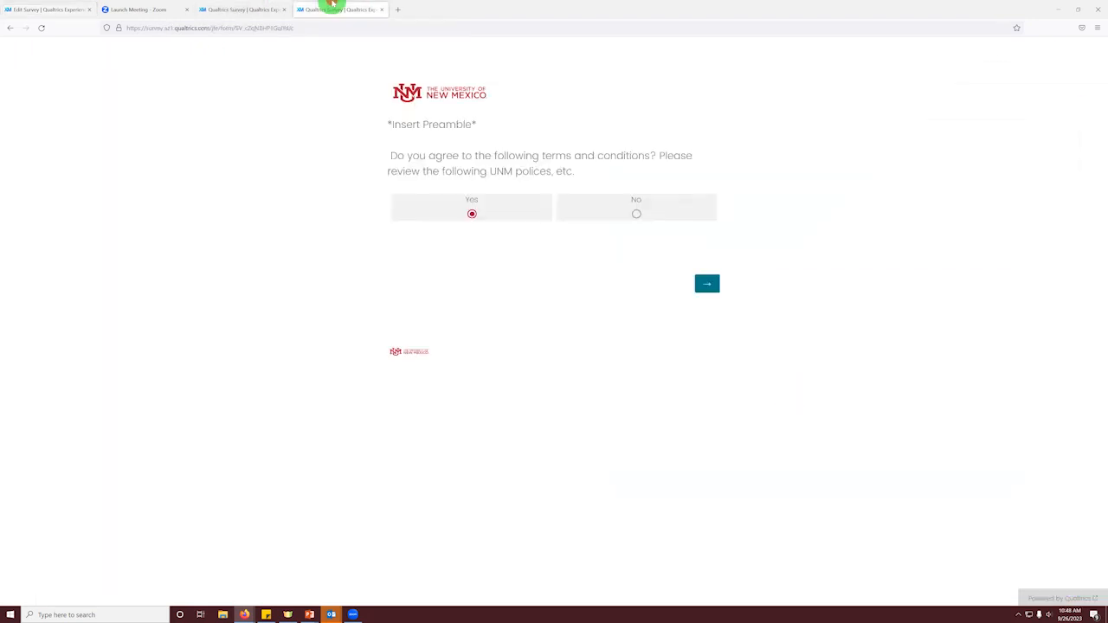
{"action": "left_click", "coordinate": [706, 286]}
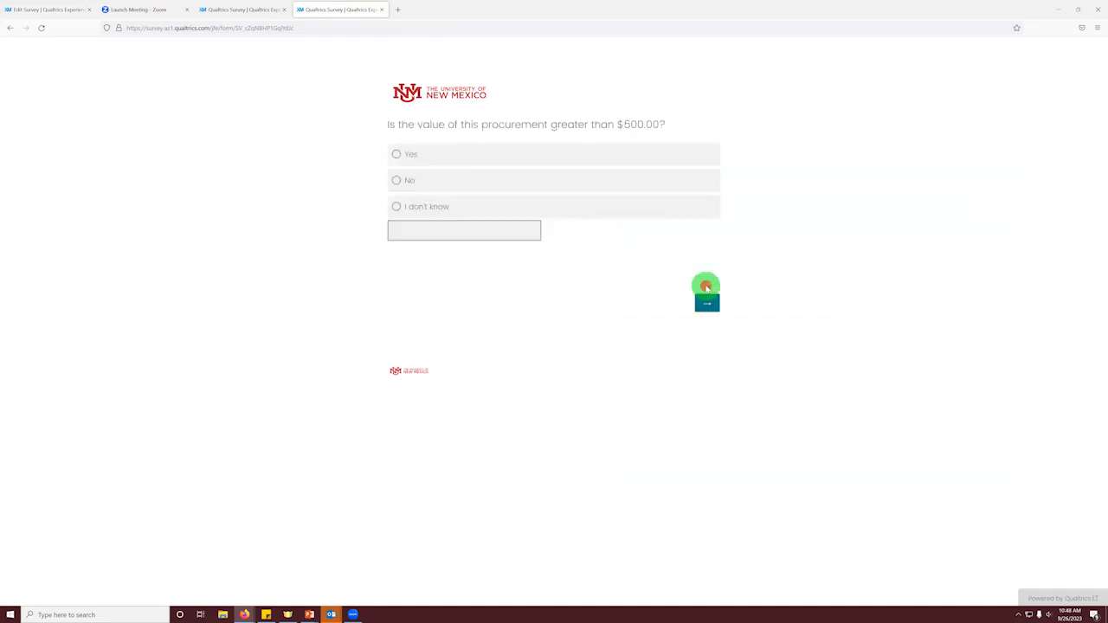
{"action": "left_click", "coordinate": [462, 182]}
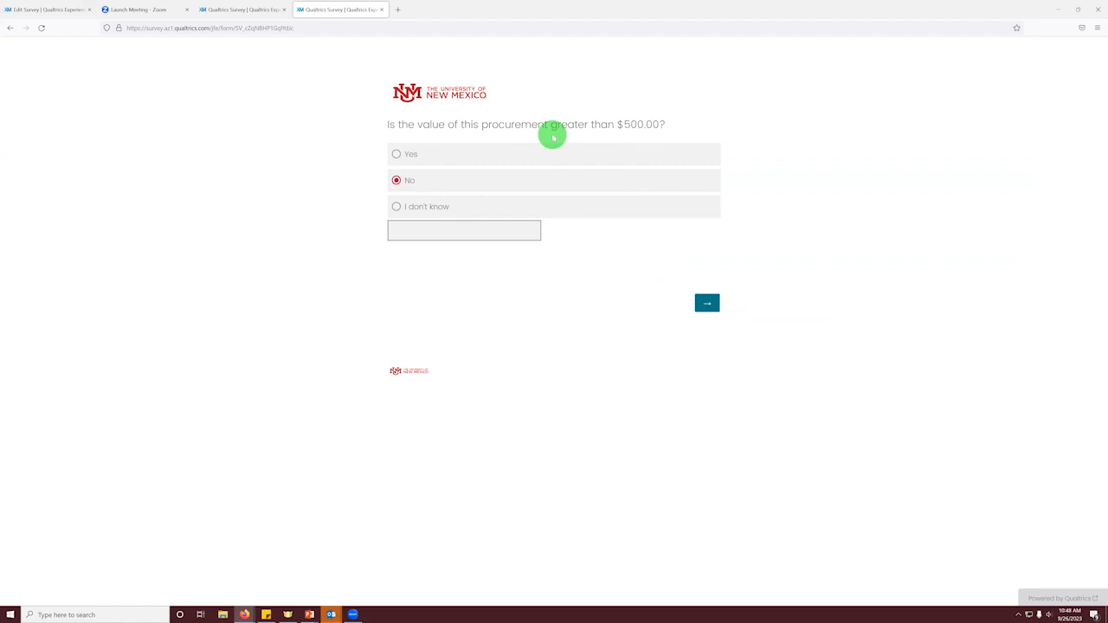
{"action": "left_click", "coordinate": [463, 158]}
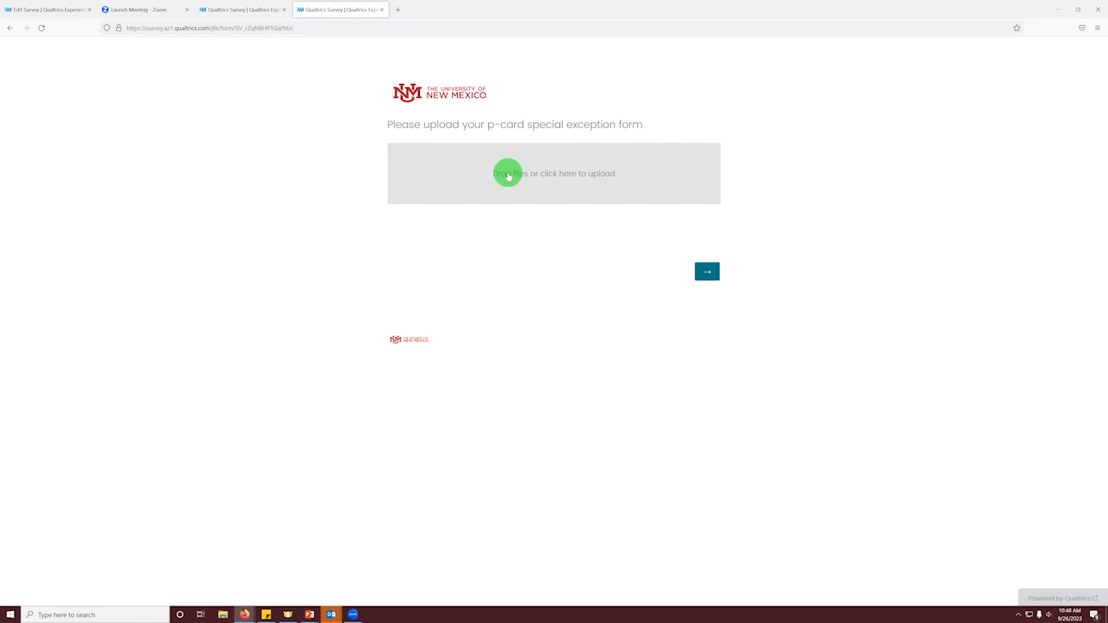
{"action": "left_click", "coordinate": [707, 275]}
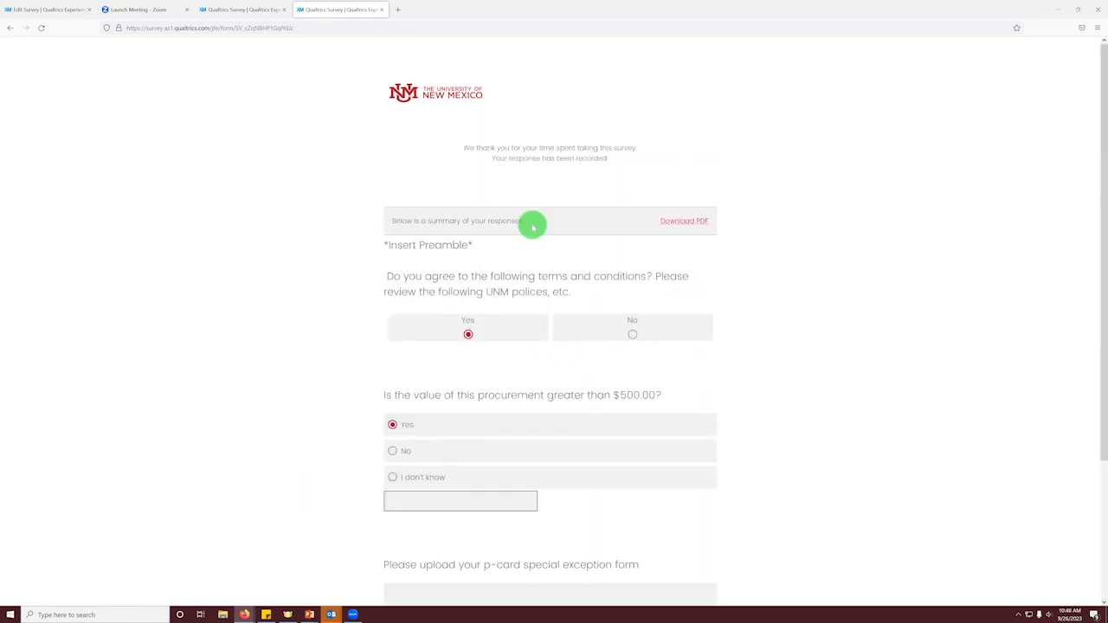
{"action": "scroll", "coordinate": [532, 222], "scroll_direction": "down", "scroll_amount": 1}
{"action": "scroll", "coordinate": [531, 227], "scroll_direction": "up", "scroll_amount": 1}
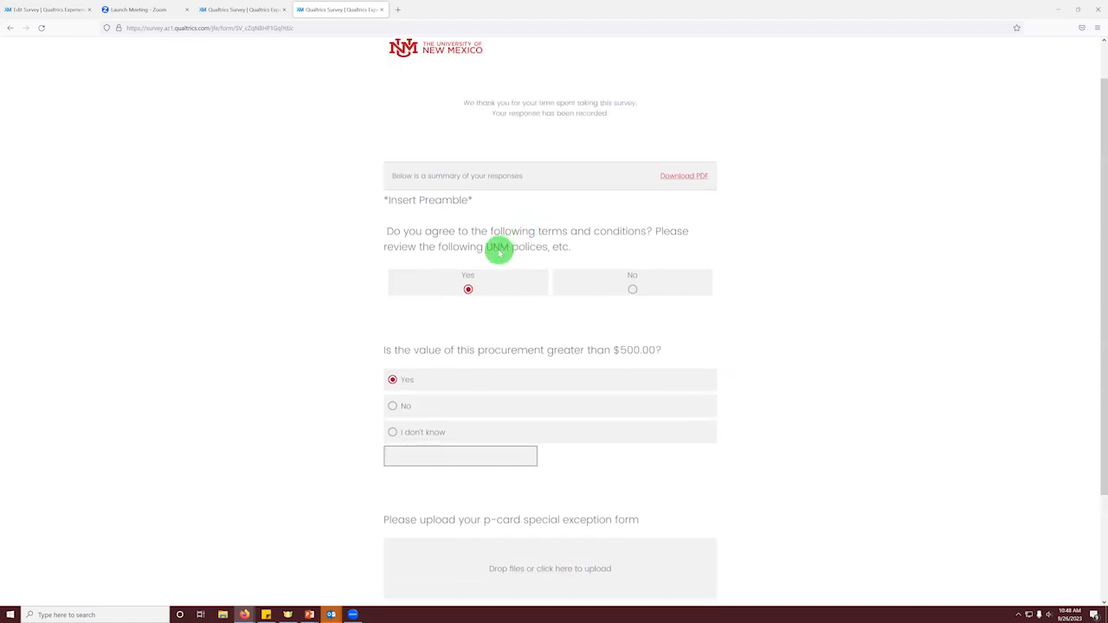
{"action": "scroll", "coordinate": [492, 227], "scroll_direction": "down", "scroll_amount": 1}
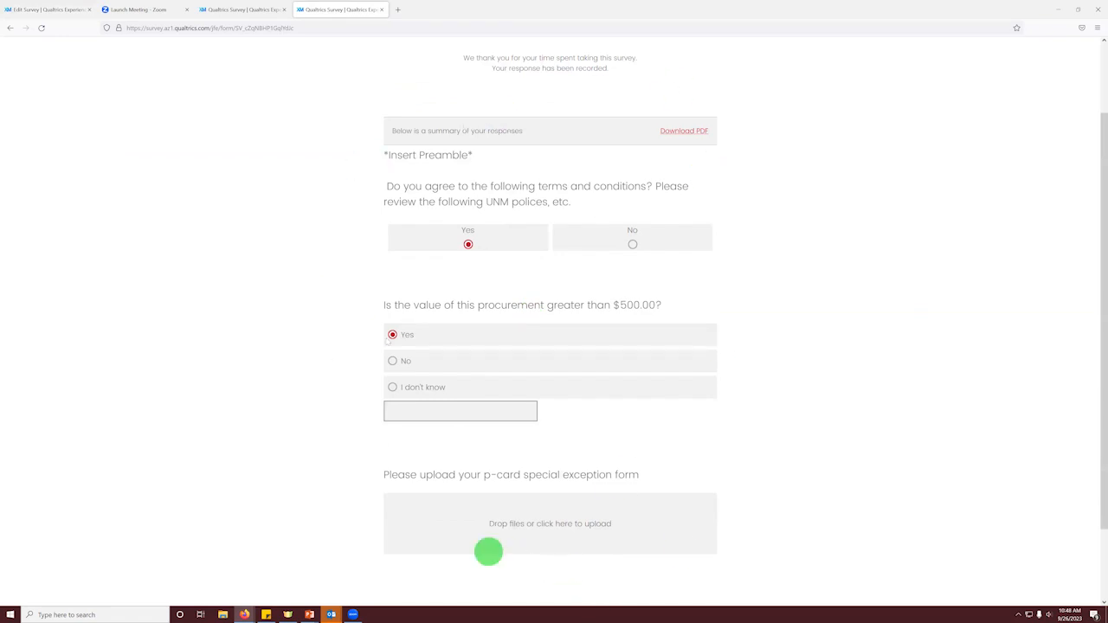
Step: Open the project's workflows, then switch to Outlook and review the response-received email sent to the customer
{"action": "left_click", "coordinate": [52, 9]}
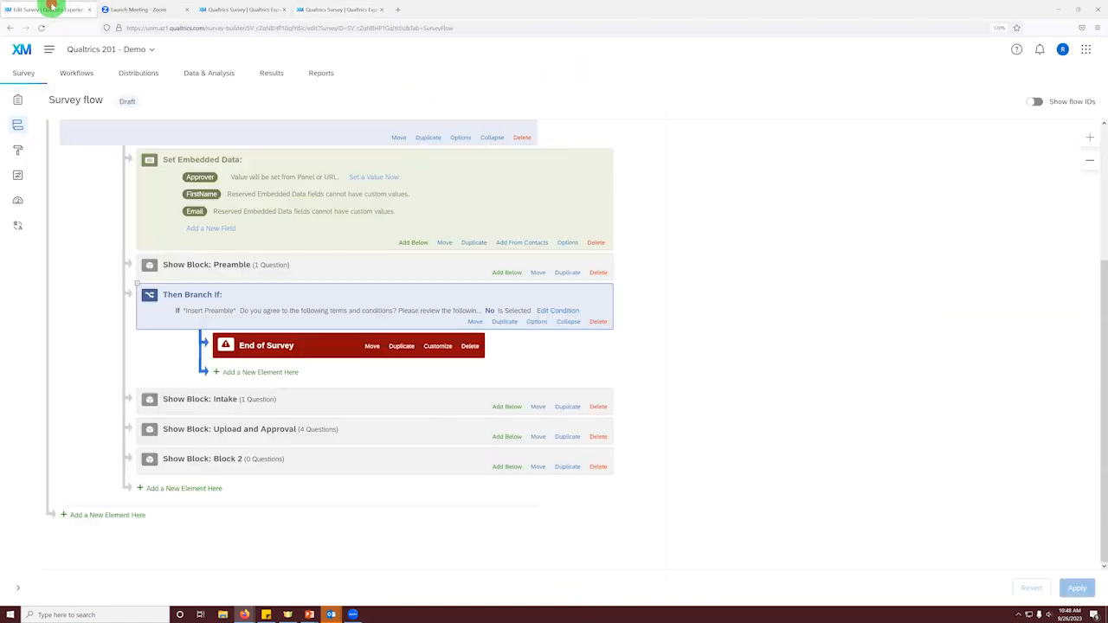
{"action": "left_click", "coordinate": [85, 75]}
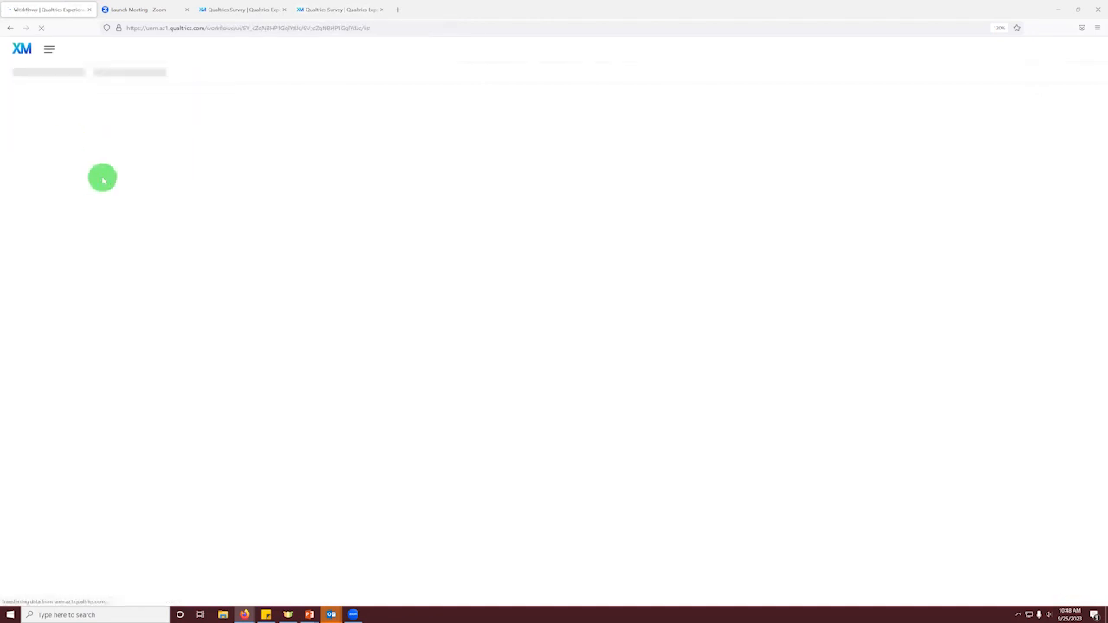
{"action": "mouse_move", "coordinate": [334, 613]}
{"action": "left_click", "coordinate": [319, 592]}
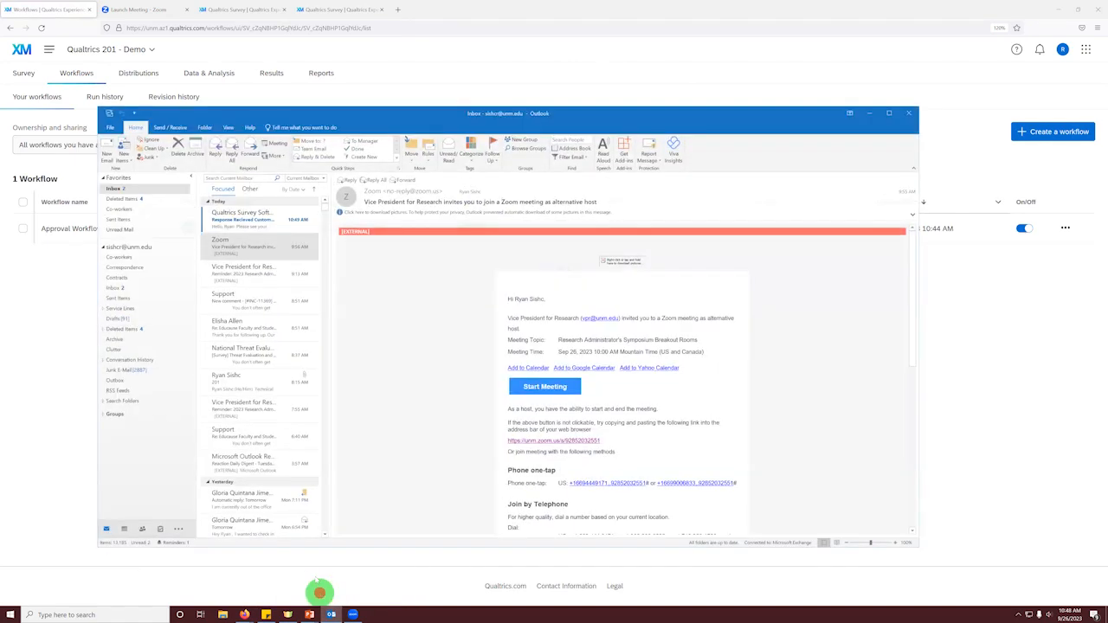
{"action": "left_click", "coordinate": [227, 216]}
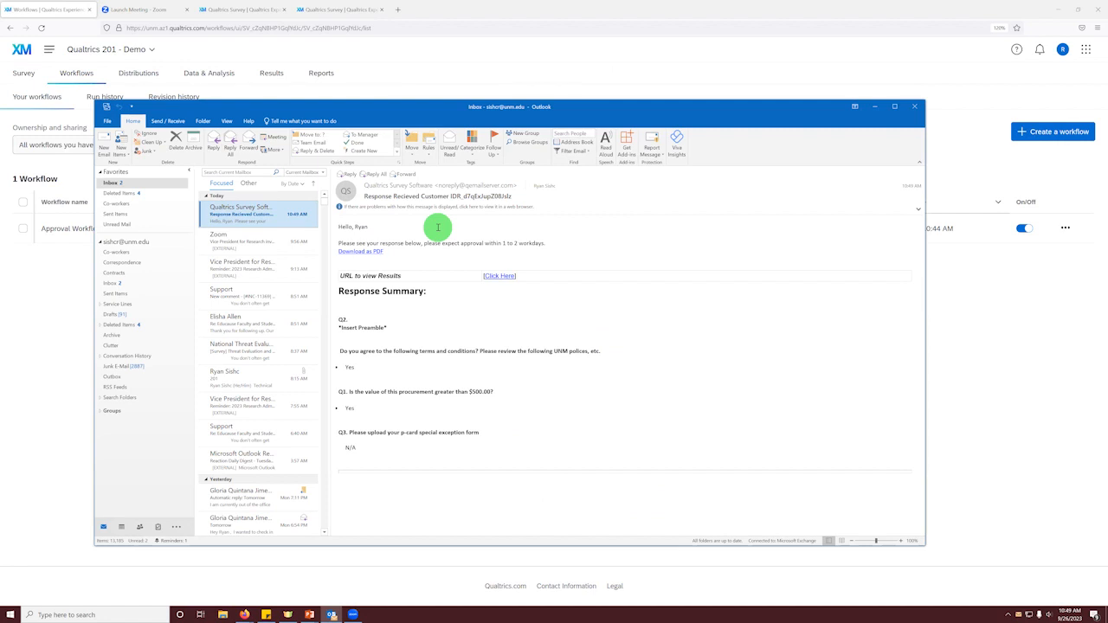
{"action": "left_click_drag", "start_coordinate": [459, 456], "coordinate": [409, 339]}
{"action": "left_click", "coordinate": [410, 339]}
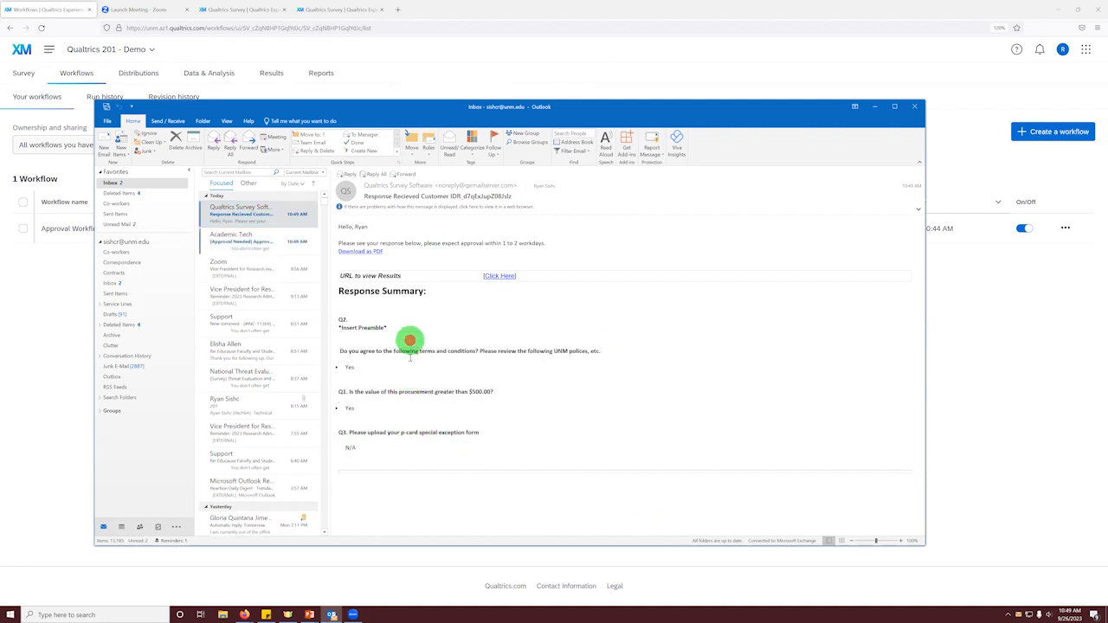
Step: Compare the Approver 1 approval-needed email with the customer's response-received email, ending on the approver email
{"action": "left_click", "coordinate": [248, 239]}
{"action": "left_click", "coordinate": [261, 222]}
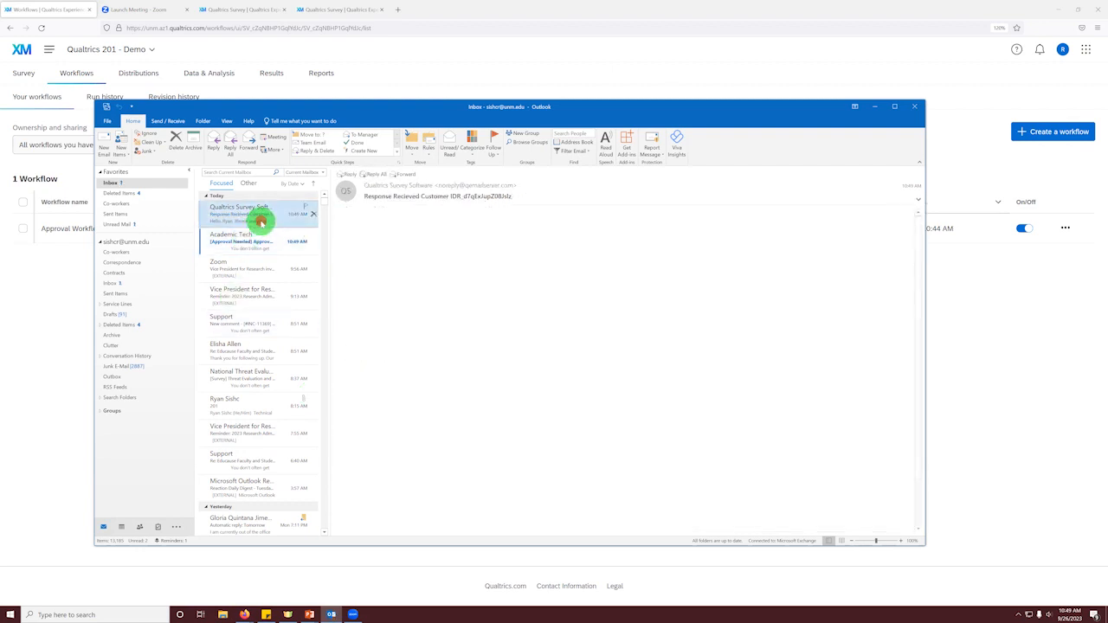
{"action": "left_click", "coordinate": [253, 240]}
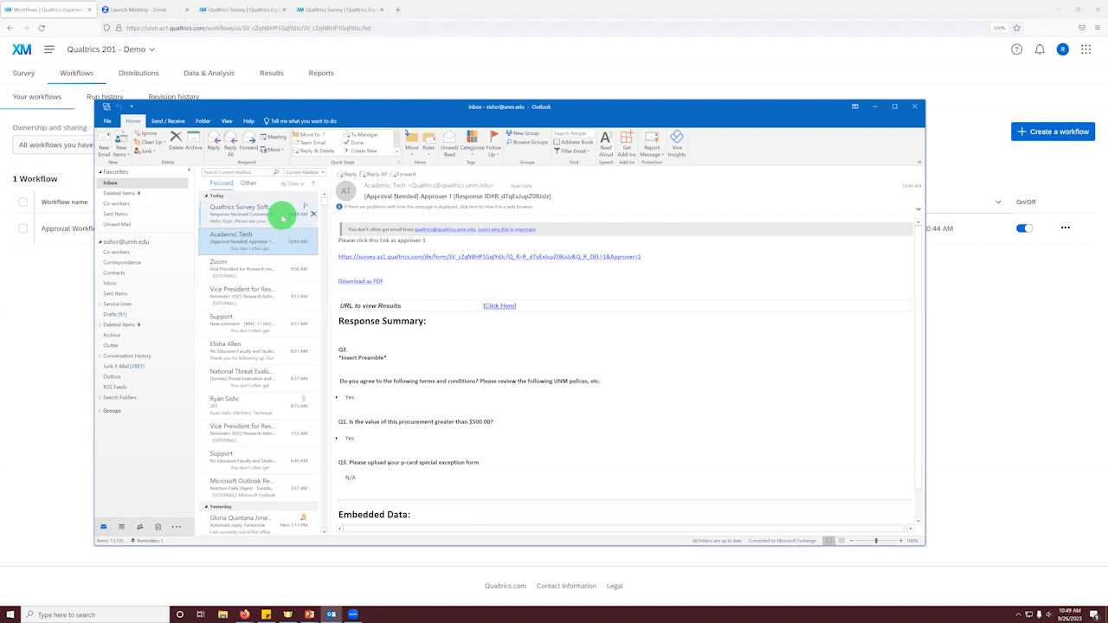
{"action": "left_click", "coordinate": [280, 217]}
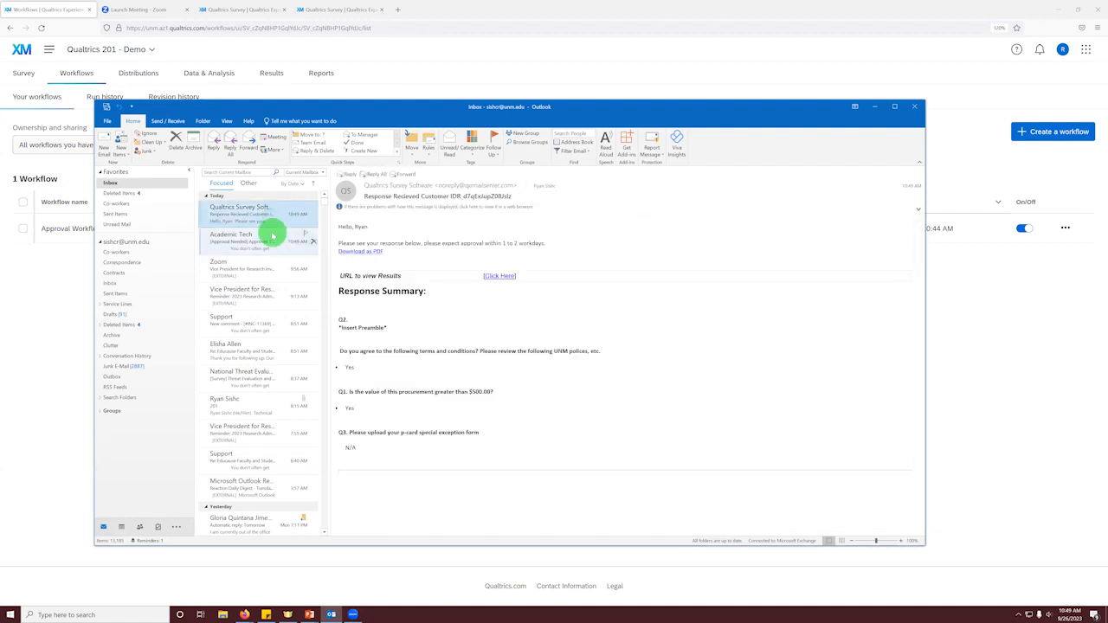
{"action": "left_click", "coordinate": [271, 235]}
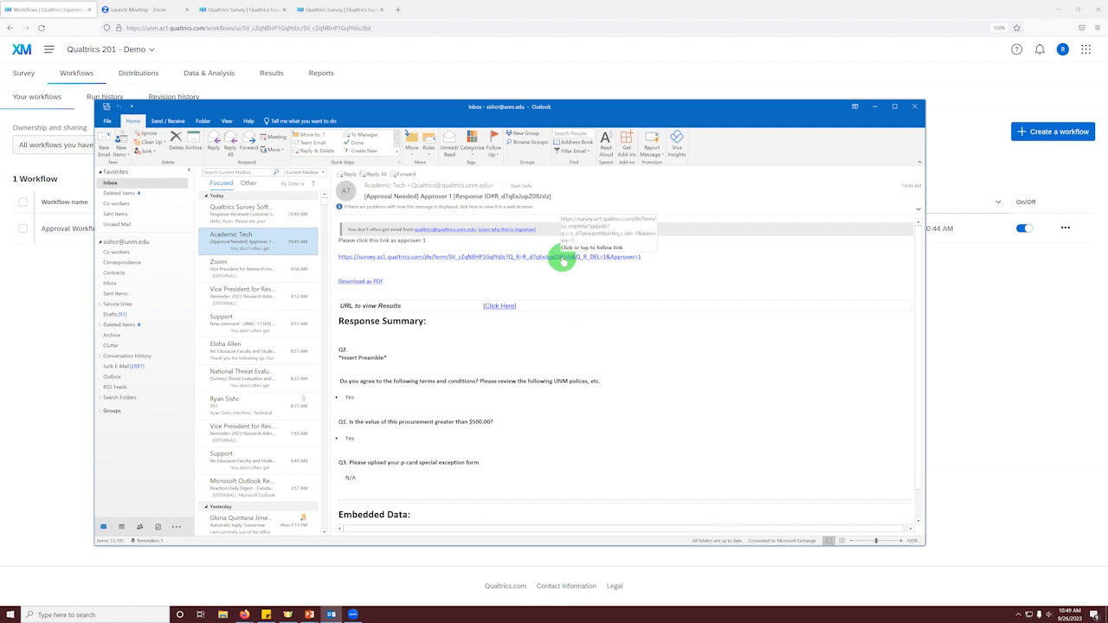
Step: Follow the Approver 1 survey link, keep the existing answers, and submit Disapprove for the Approver 1 Approval question
{"action": "left_click", "coordinate": [562, 257]}
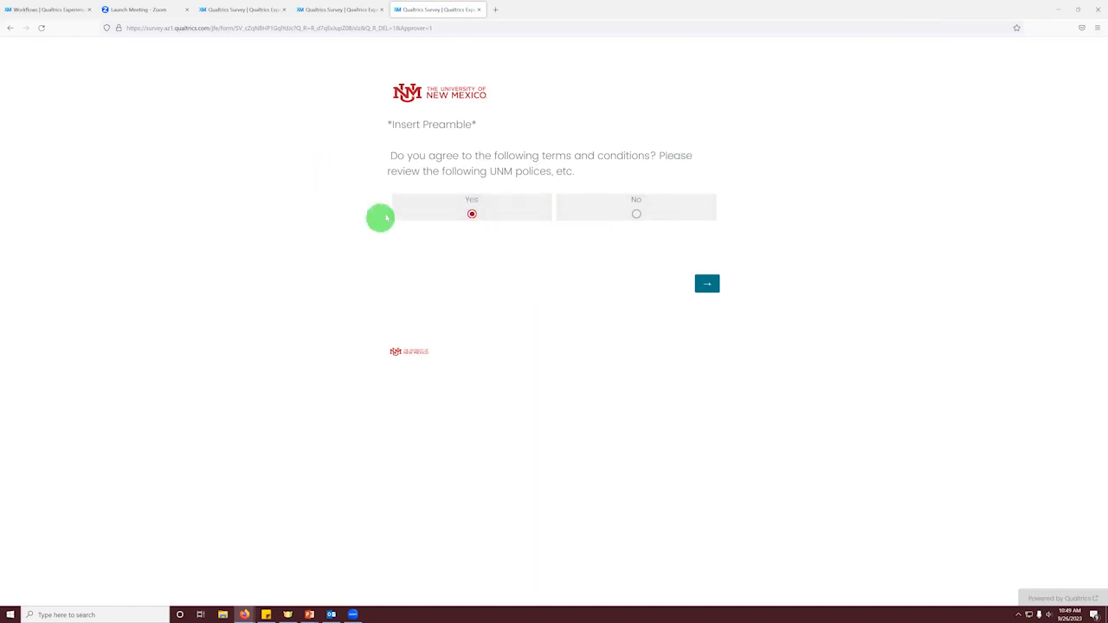
{"action": "left_click", "coordinate": [706, 290]}
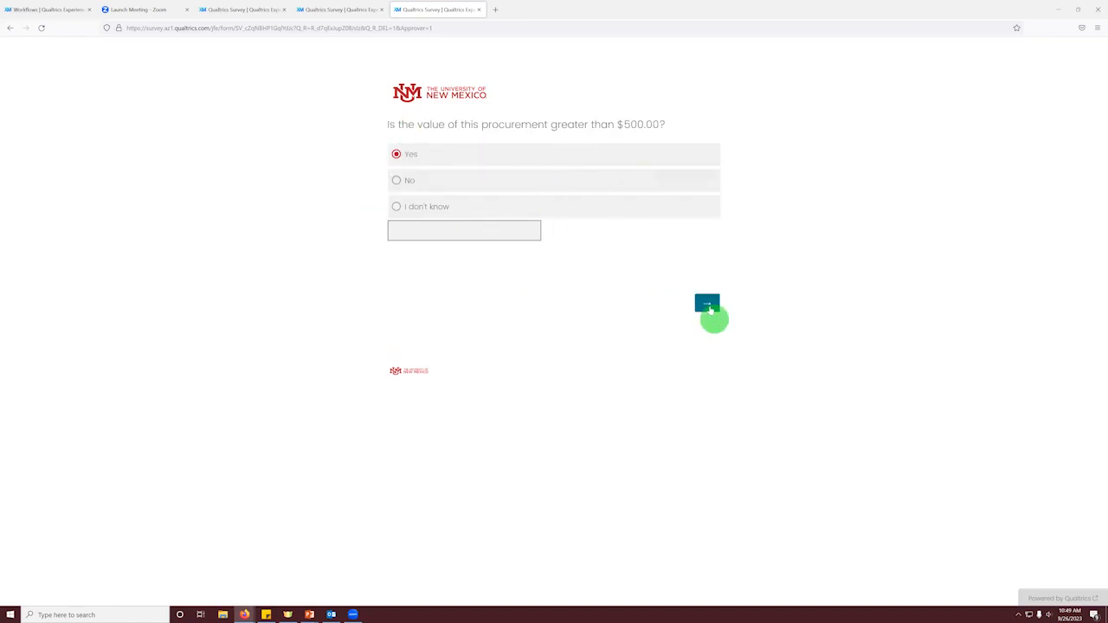
{"action": "left_click", "coordinate": [707, 305]}
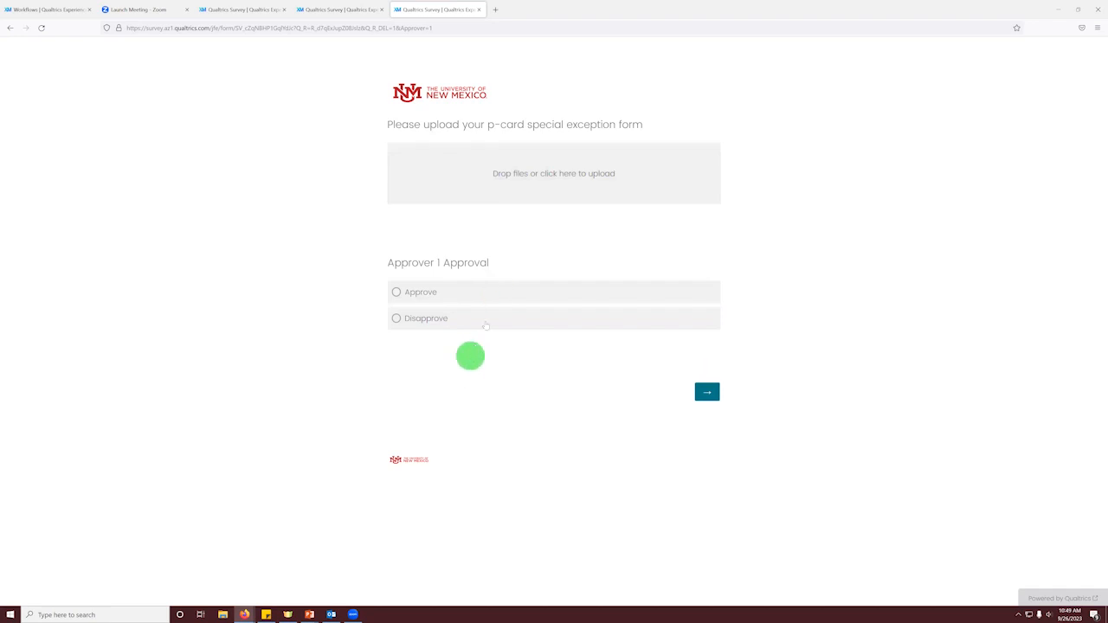
{"action": "left_click", "coordinate": [465, 294]}
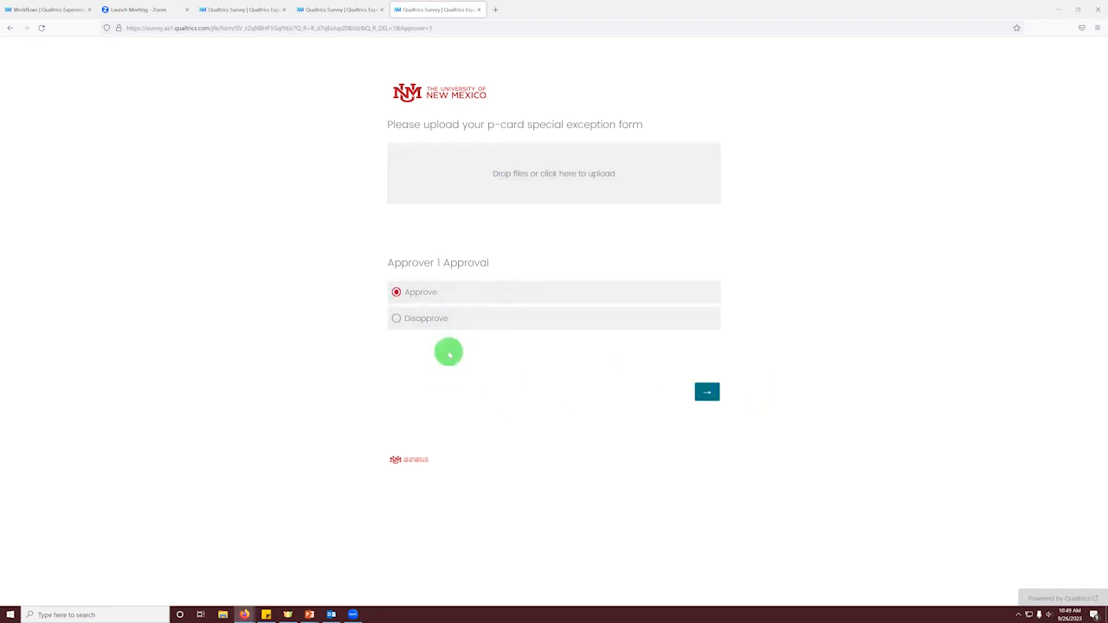
{"action": "left_click", "coordinate": [414, 318]}
{"action": "left_click", "coordinate": [714, 396]}
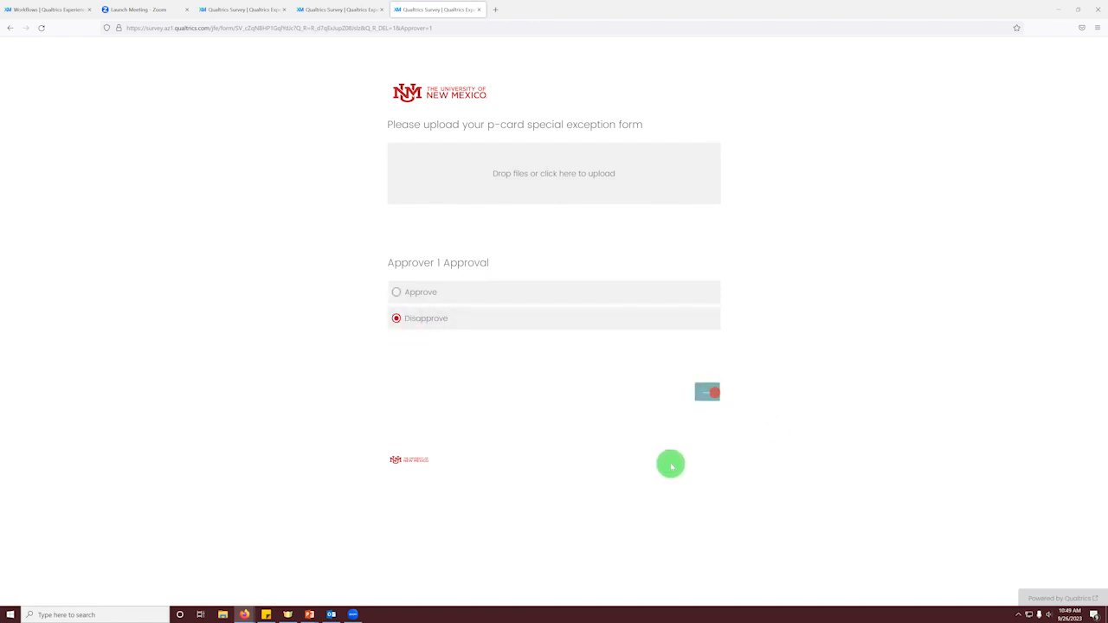
Step: Enter a rejection reason beginning "This did not have the" and submit the approver's response
{"action": "left_click_drag", "start_coordinate": [388, 122], "coordinate": [643, 130]}
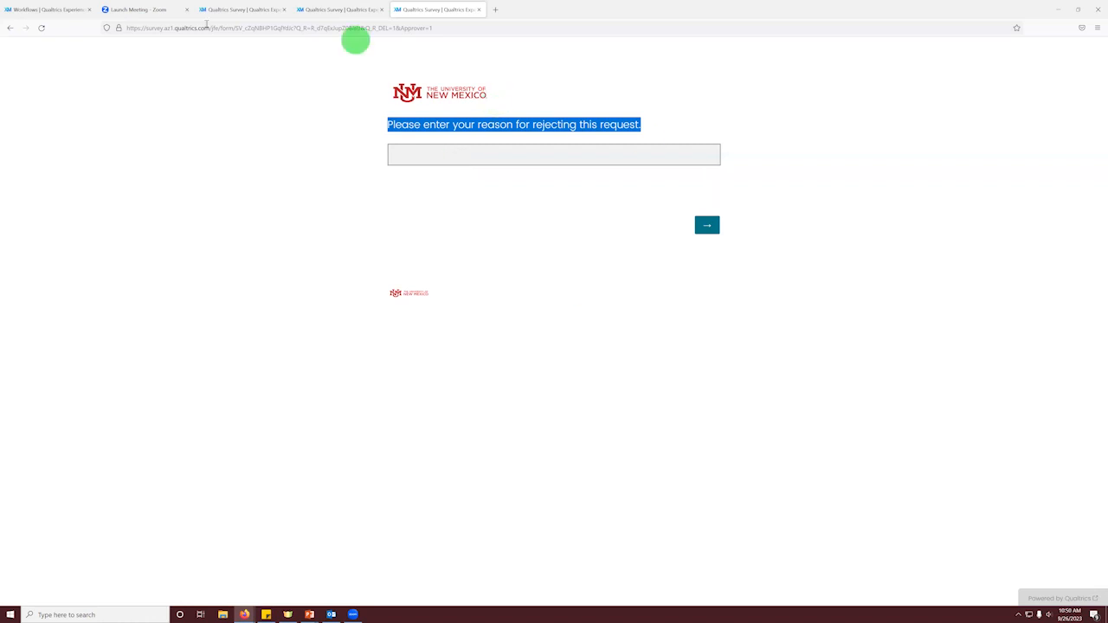
{"action": "left_click", "coordinate": [567, 154]}
{"action": "type", "text": "This did"}
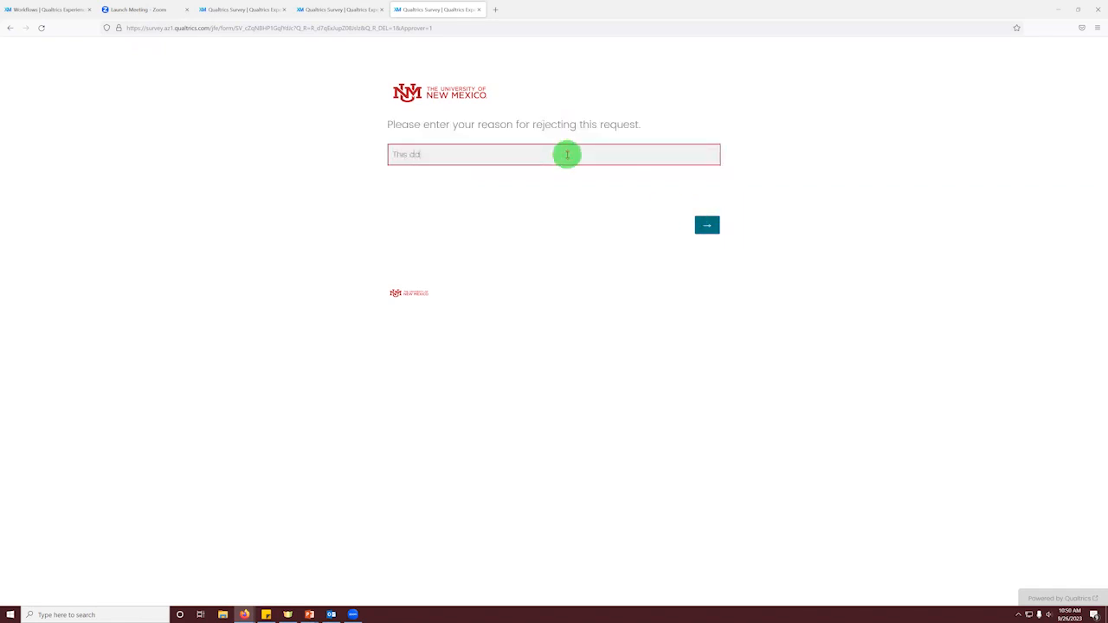
{"action": "type", "text": " not have the"}
{"action": "type", "text": " 5-we"}
{"action": "type", "text": "s"}
{"action": "left_click", "coordinate": [707, 225]}
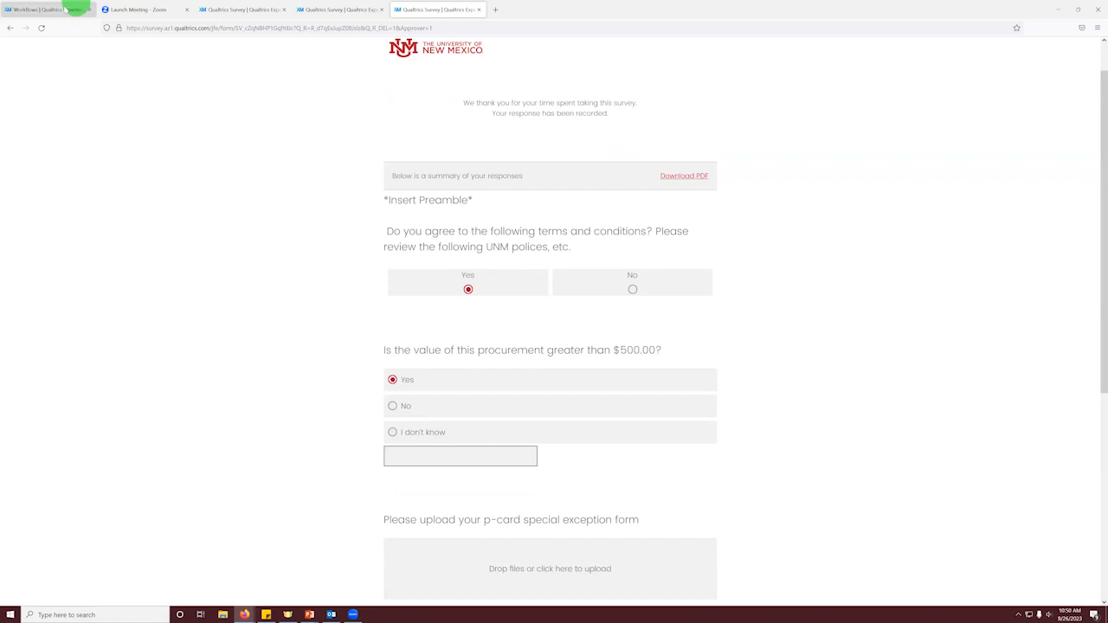
Step: Look over the submitted response summary and return to the project's workflows list
{"action": "scroll", "coordinate": [272, 415], "scroll_direction": "down", "scroll_amount": 3}
{"action": "left_click", "coordinate": [24, 8]}
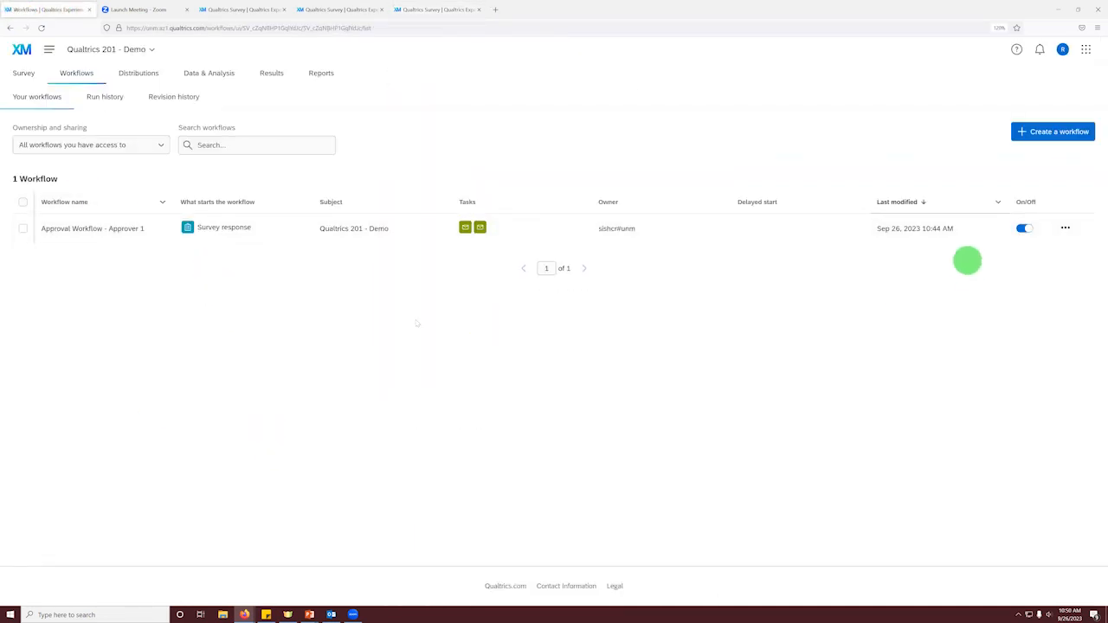
{"action": "left_click", "coordinate": [896, 227]}
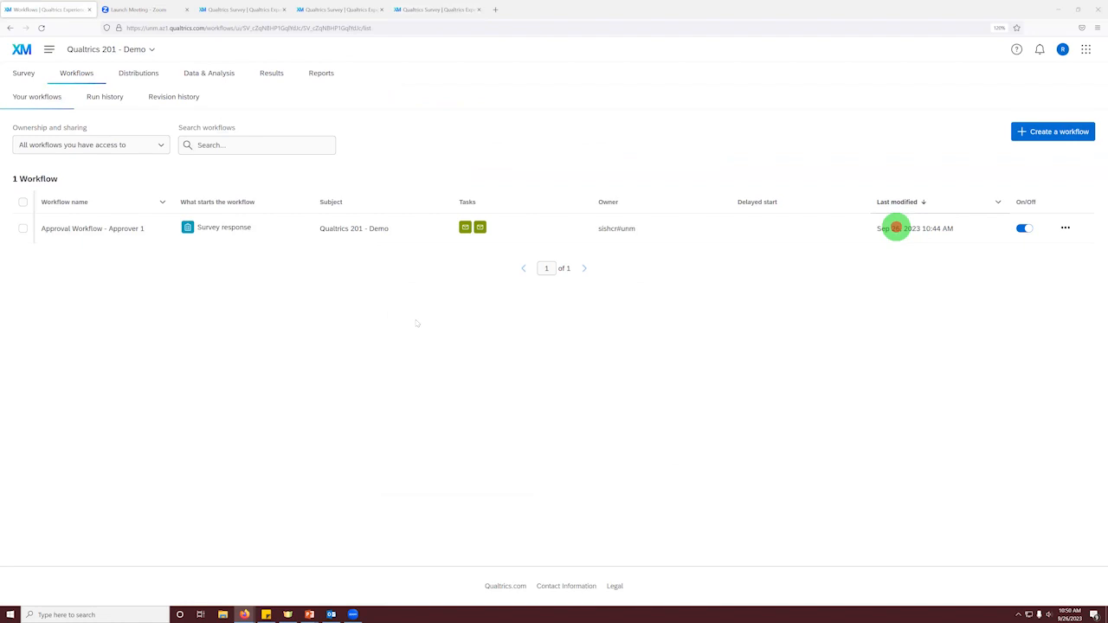
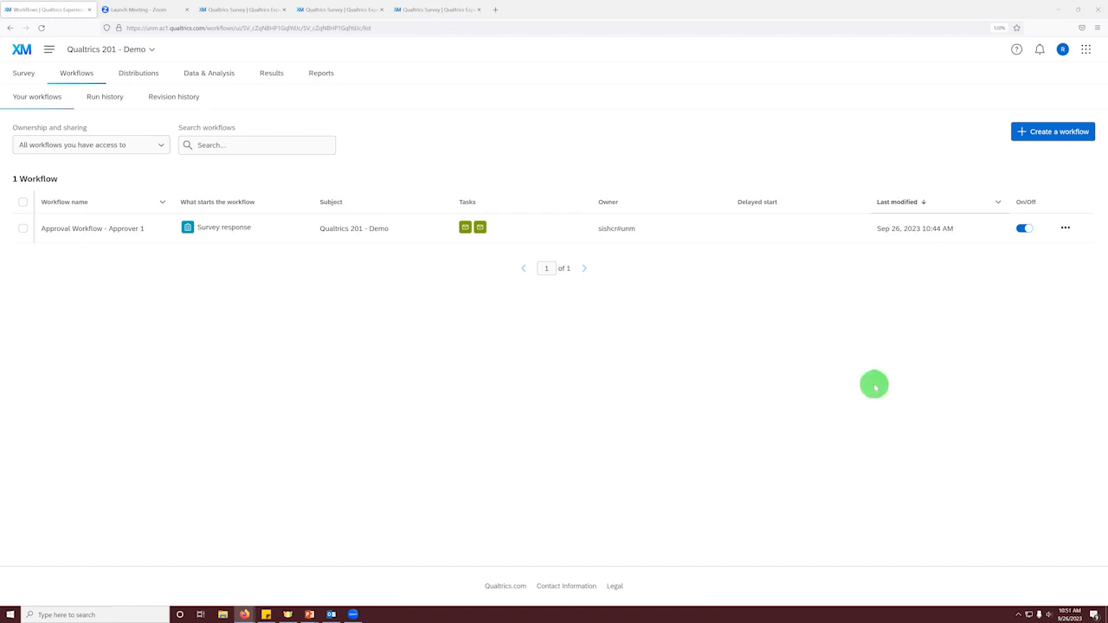
{"action": "left_click", "coordinate": [1032, 133]}
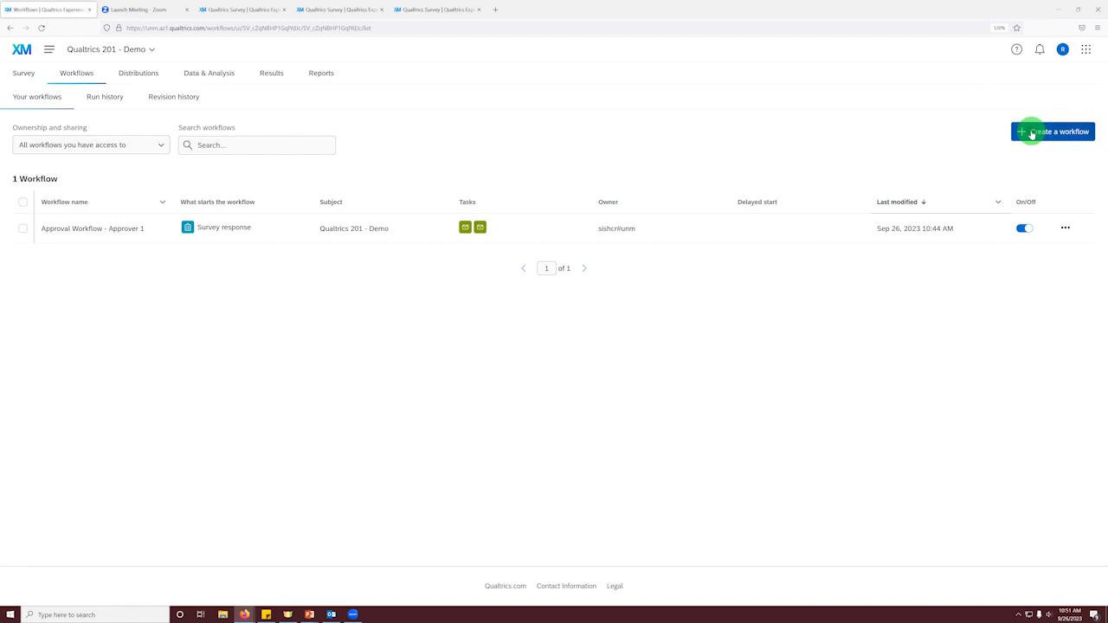
{"action": "left_click", "coordinate": [1031, 133]}
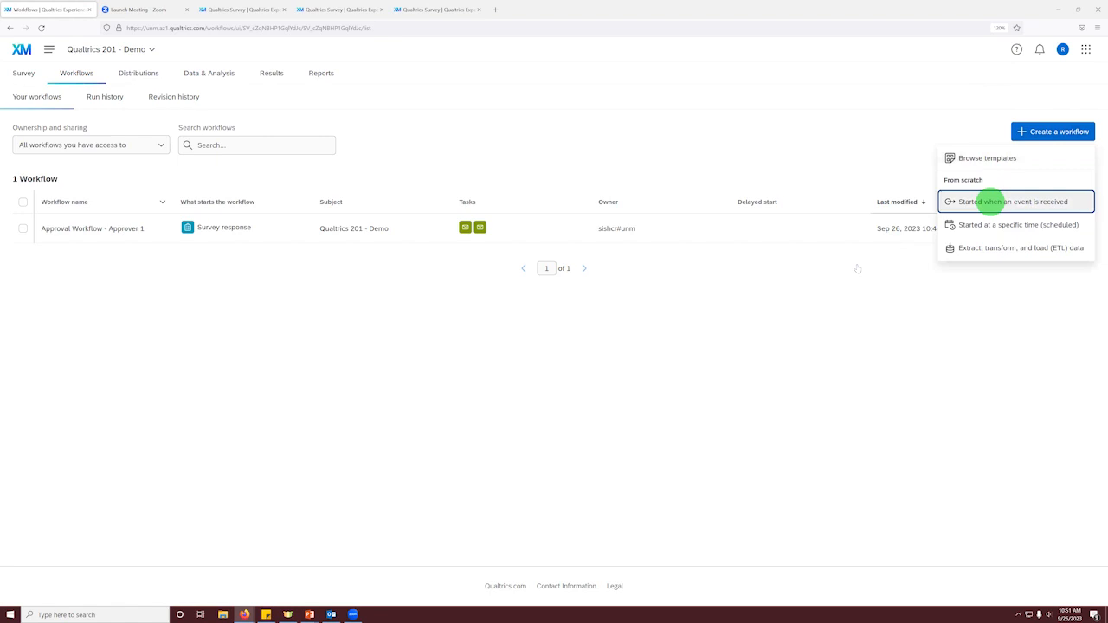
{"action": "left_click", "coordinate": [803, 290]}
Step: Make a copy of the Approval Workflow - Approver 1 workflow
{"action": "left_click", "coordinate": [1065, 230]}
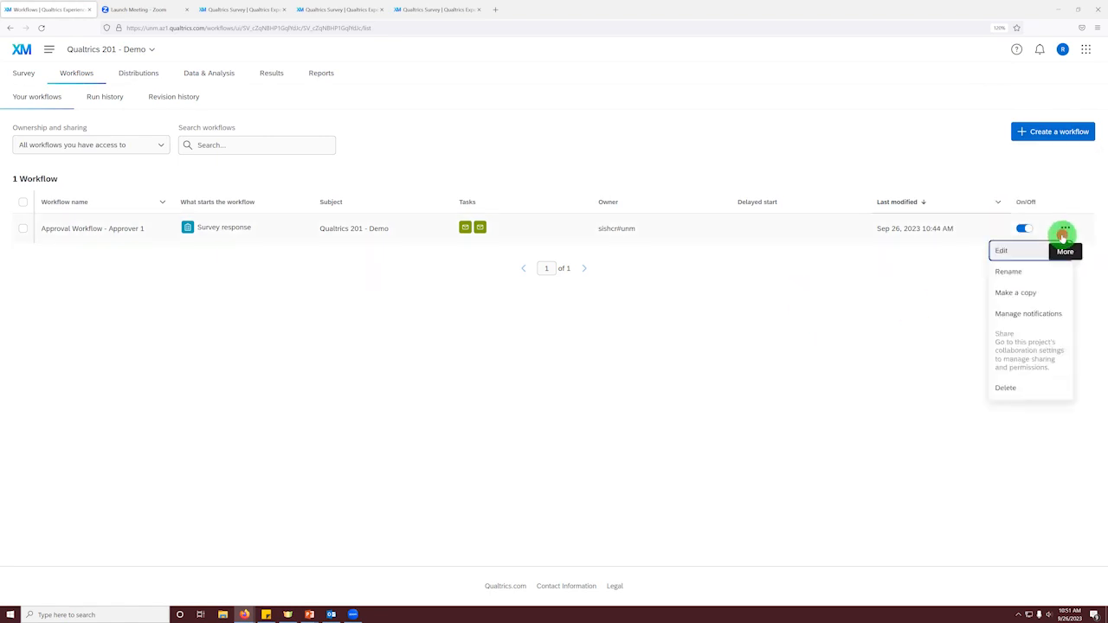
{"action": "left_click", "coordinate": [1006, 292]}
{"action": "left_click", "coordinate": [646, 355]}
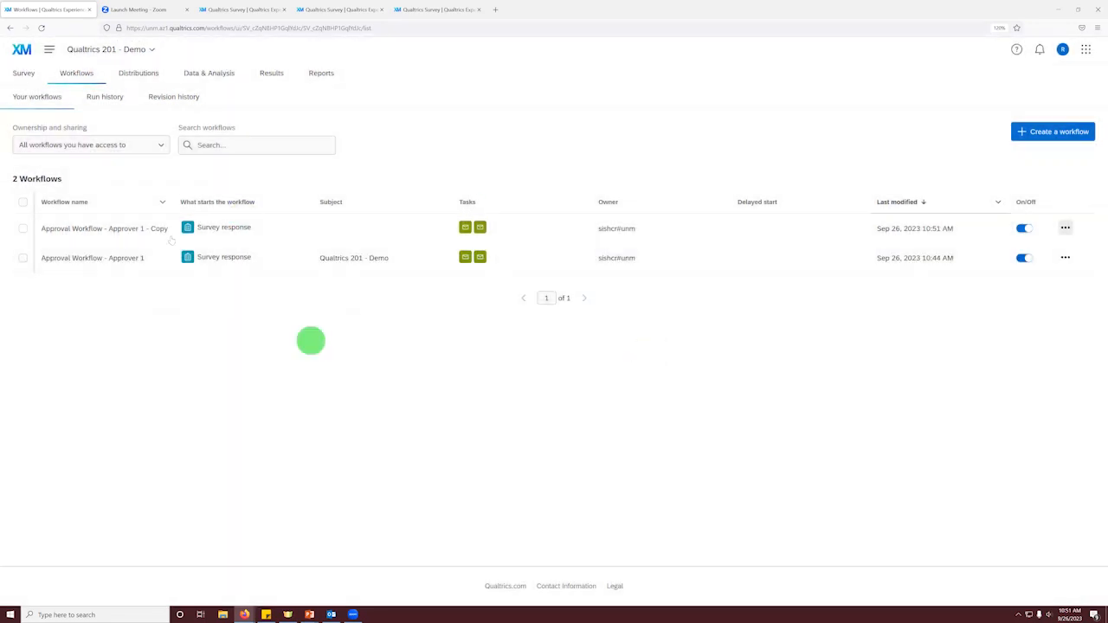
Step: Open the copied workflow and rename it Approval Workflow - Approver 2
{"action": "left_click", "coordinate": [158, 227]}
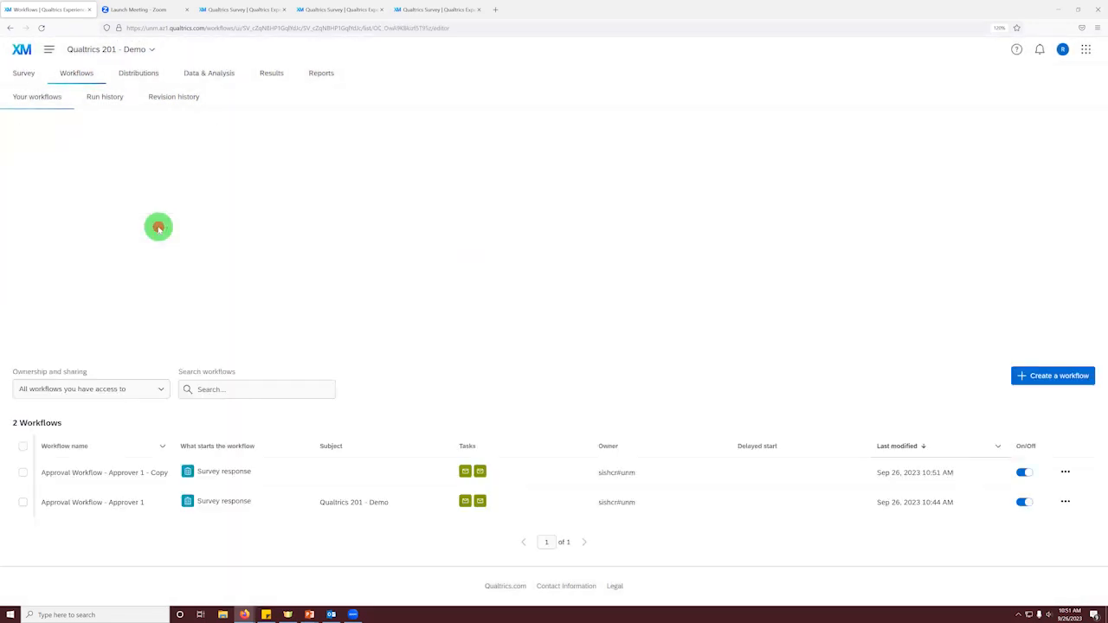
{"action": "left_click", "coordinate": [154, 50]}
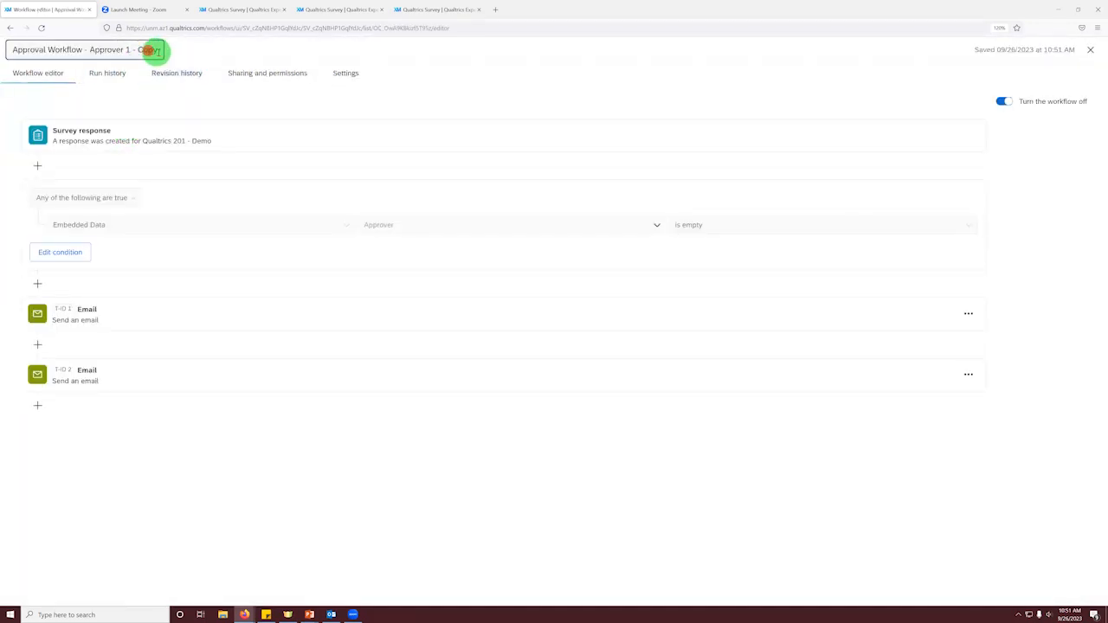
{"action": "left_click_drag", "start_coordinate": [156, 49], "coordinate": [128, 50]}
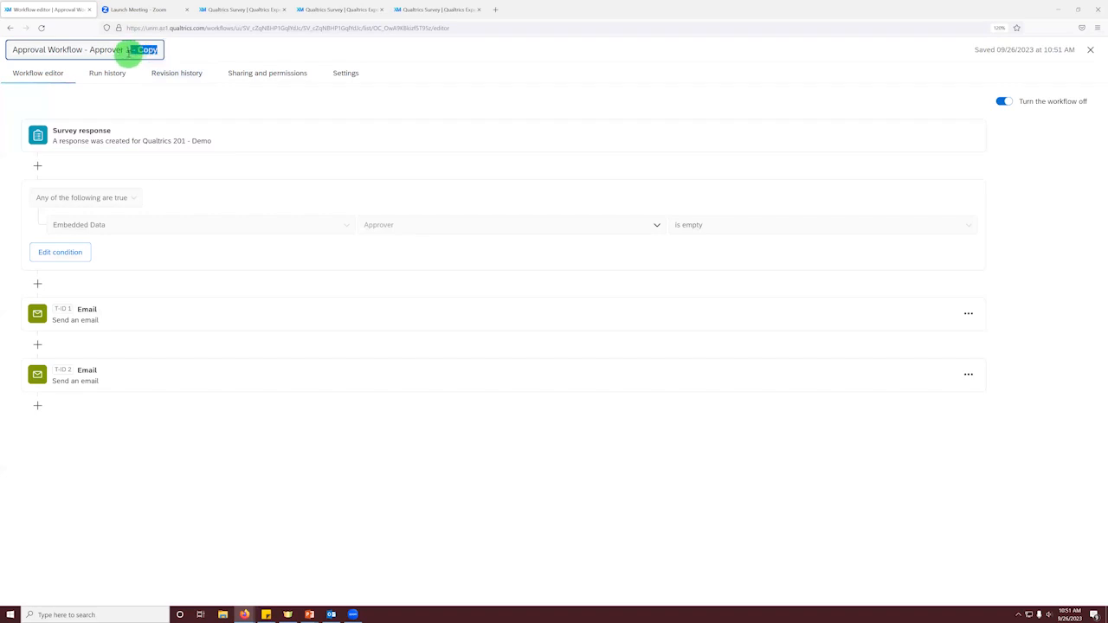
{"action": "key", "text": "BackSpace"}
{"action": "left_click", "coordinate": [232, 533]}
Step: Delete the first email task from the Approver 2 workflow
{"action": "left_click", "coordinate": [967, 313]}
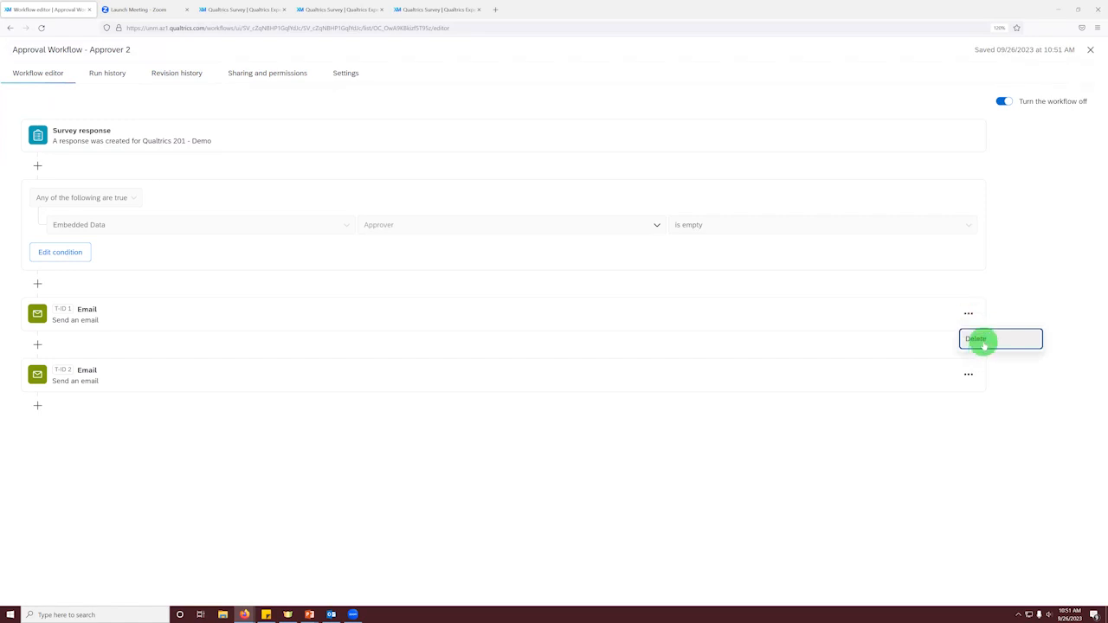
{"action": "left_click", "coordinate": [983, 343]}
{"action": "left_click", "coordinate": [641, 350]}
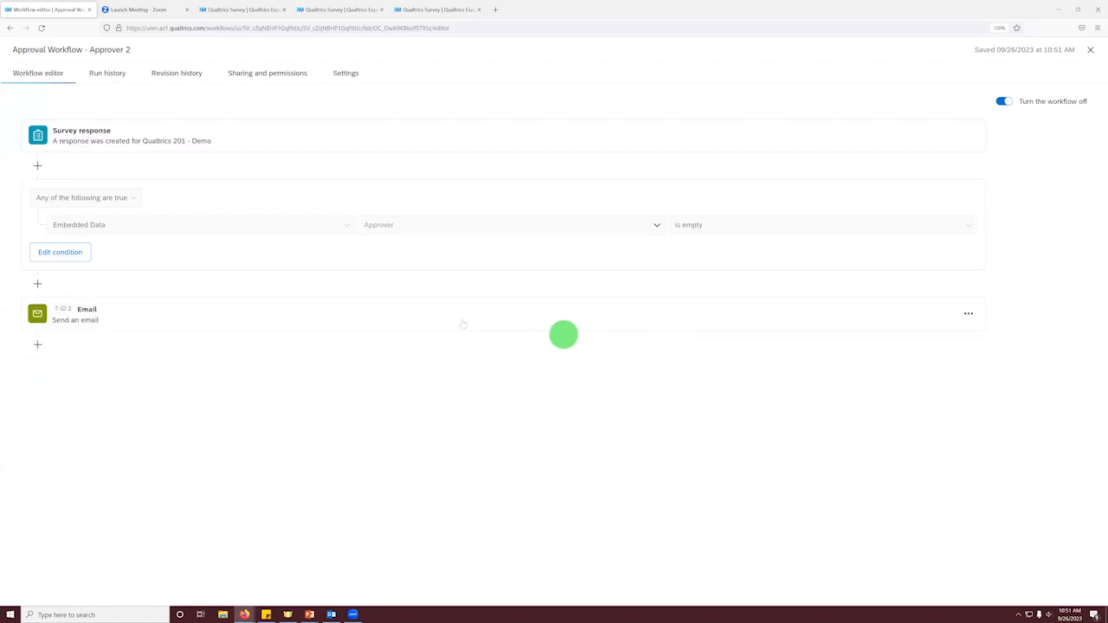
Step: Try to change the Approver 2 workflow's condition so that the embedded data Approver isn't empty
{"action": "left_click", "coordinate": [52, 254]}
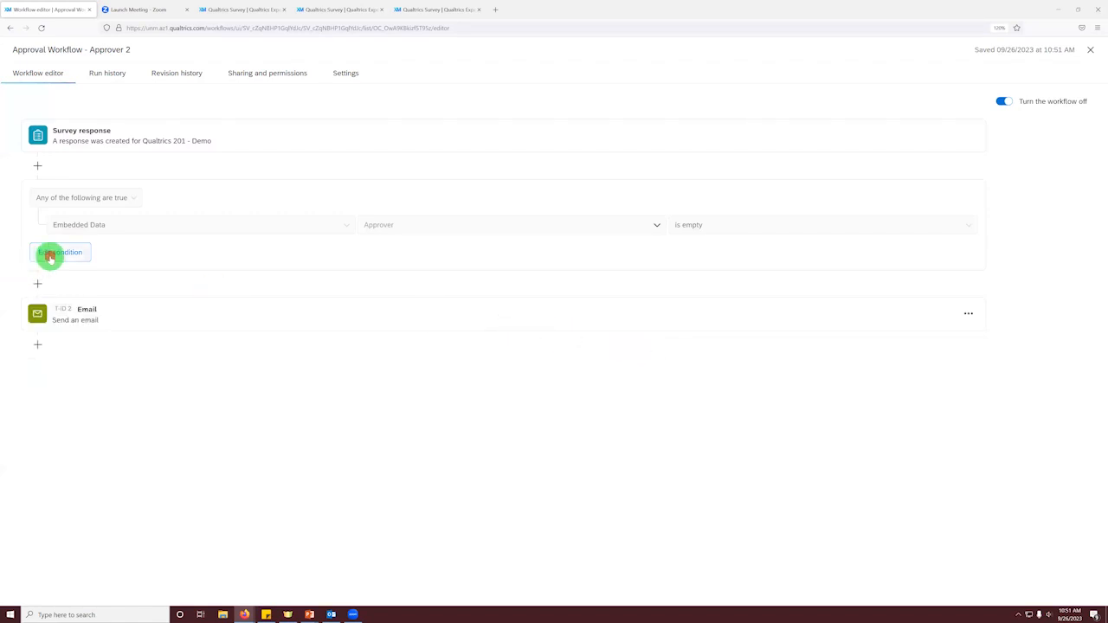
{"action": "left_click", "coordinate": [754, 236]}
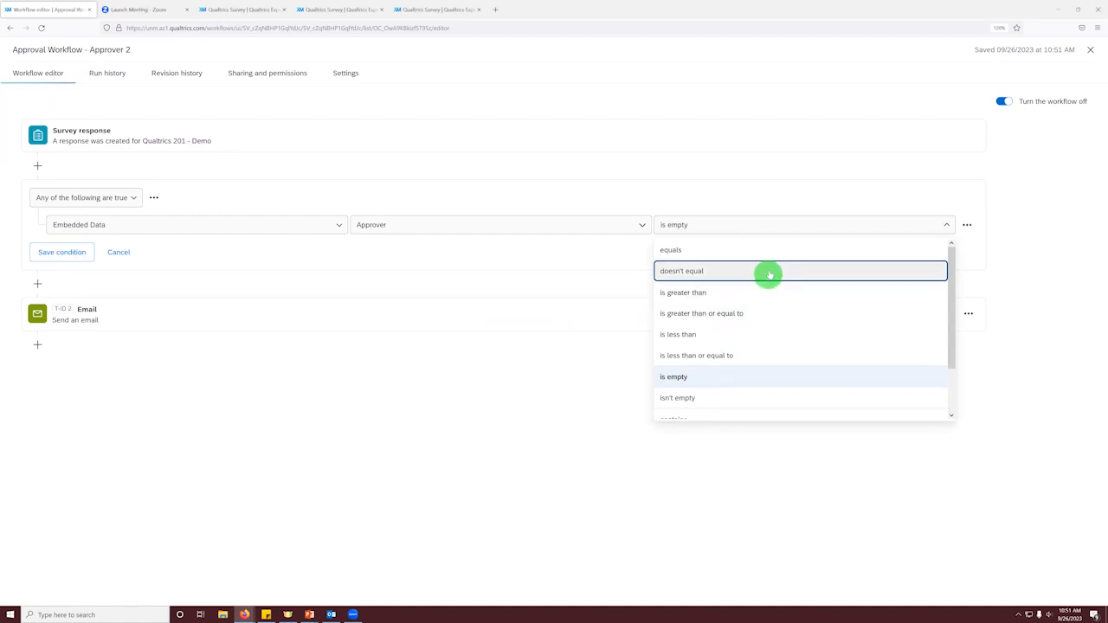
{"action": "scroll", "coordinate": [766, 358], "scroll_direction": "down", "scroll_amount": 1}
{"action": "left_click", "coordinate": [766, 344]}
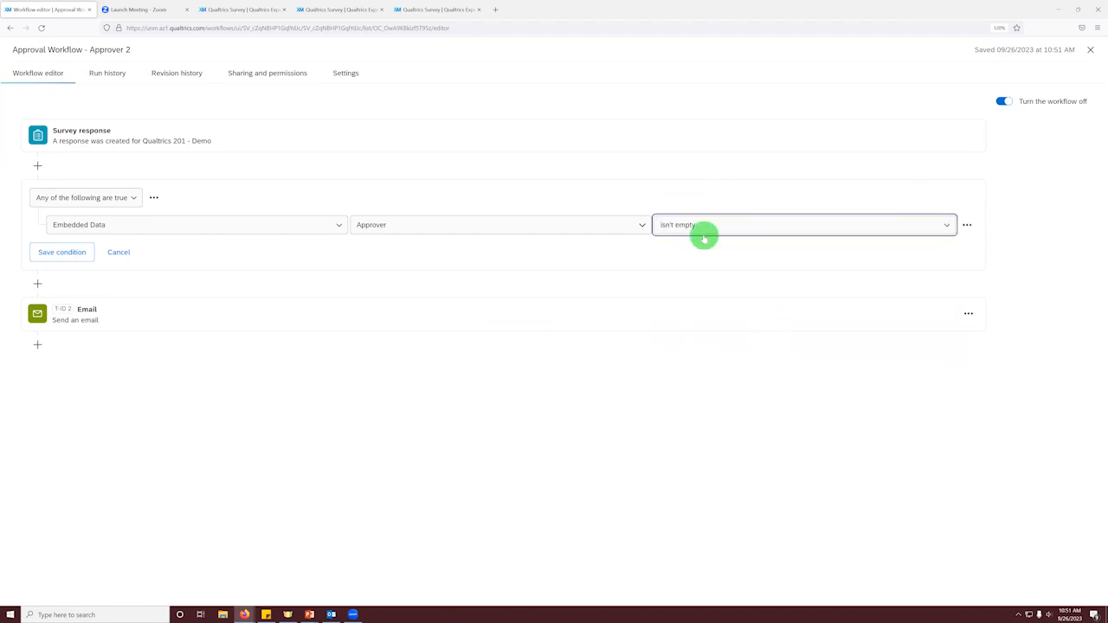
Step: Review the remaining email task's settings and message in the Approver 2 workflow, and return to the workflows list
{"action": "left_click", "coordinate": [521, 314]}
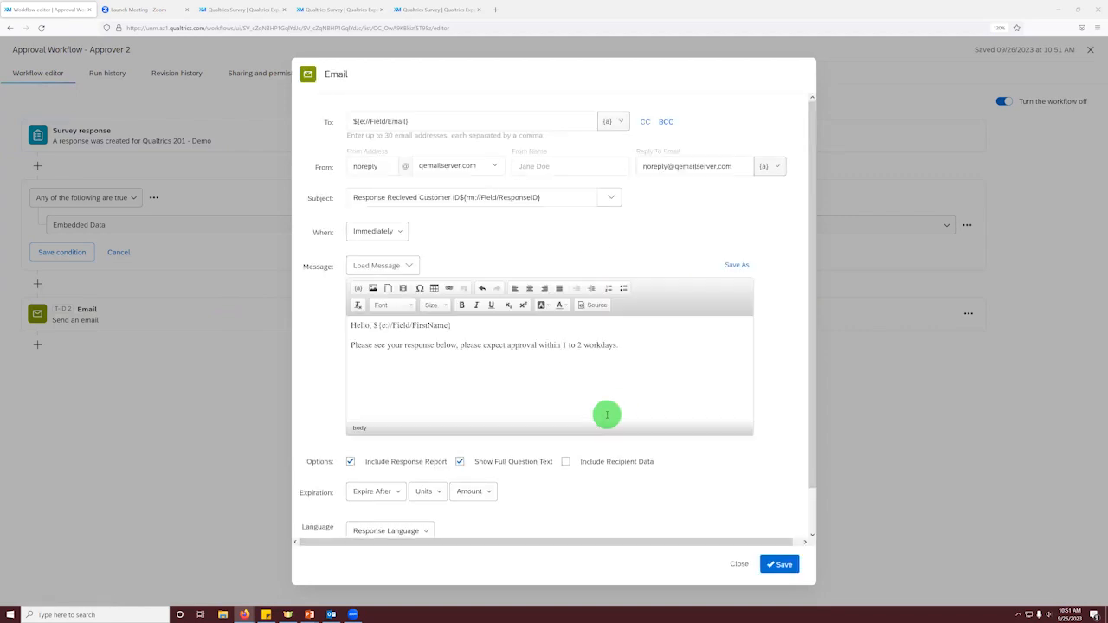
{"action": "scroll", "coordinate": [602, 365], "scroll_direction": "down", "scroll_amount": 1}
{"action": "scroll", "coordinate": [603, 367], "scroll_direction": "up", "scroll_amount": 1}
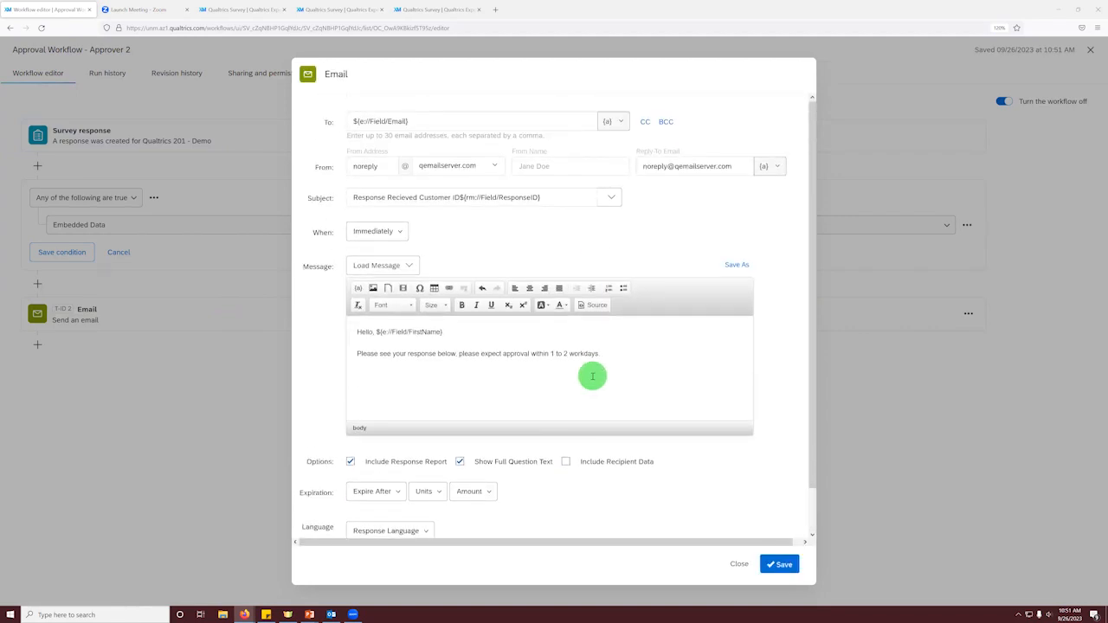
{"action": "left_click", "coordinate": [739, 564]}
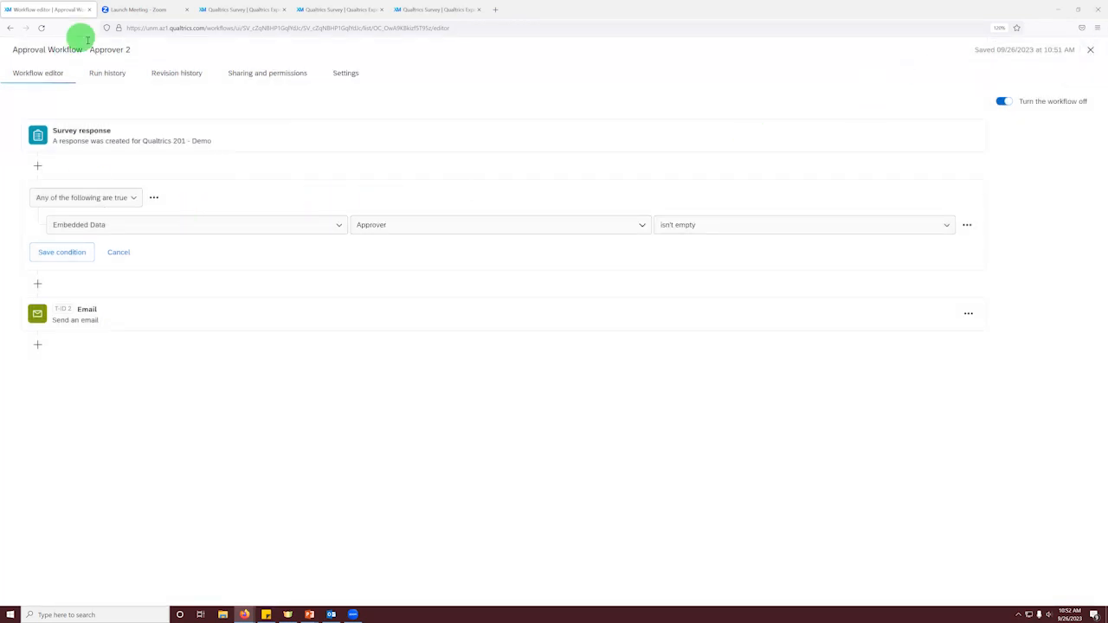
{"action": "left_click", "coordinate": [1090, 50]}
Step: Open the Approver 1 workflow and review its response-received email to the customer
{"action": "left_click", "coordinate": [138, 255]}
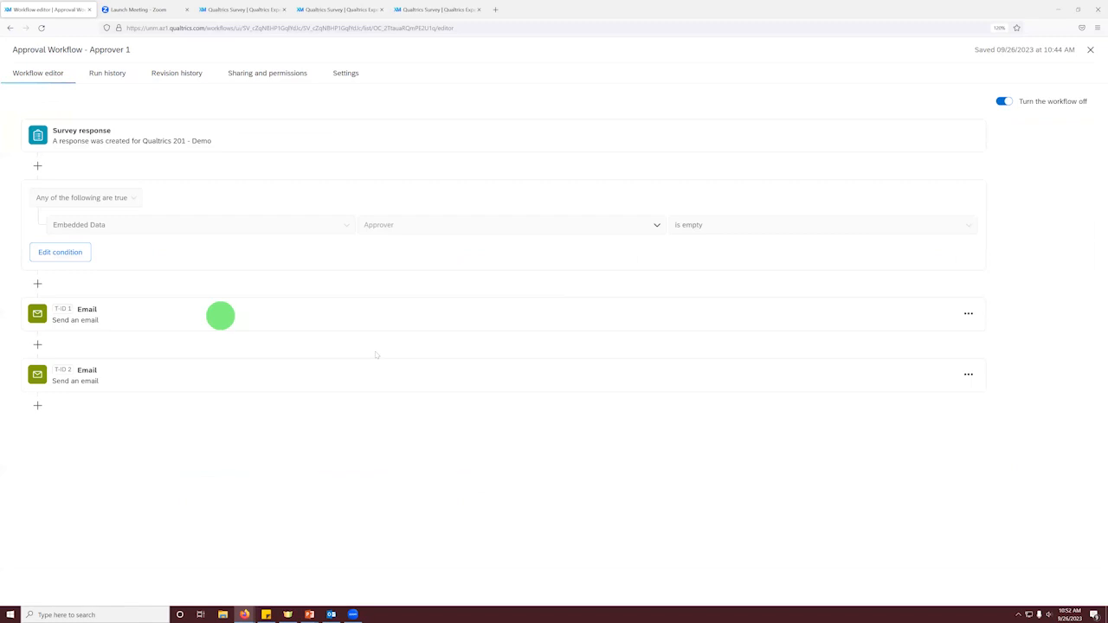
{"action": "left_click", "coordinate": [151, 372]}
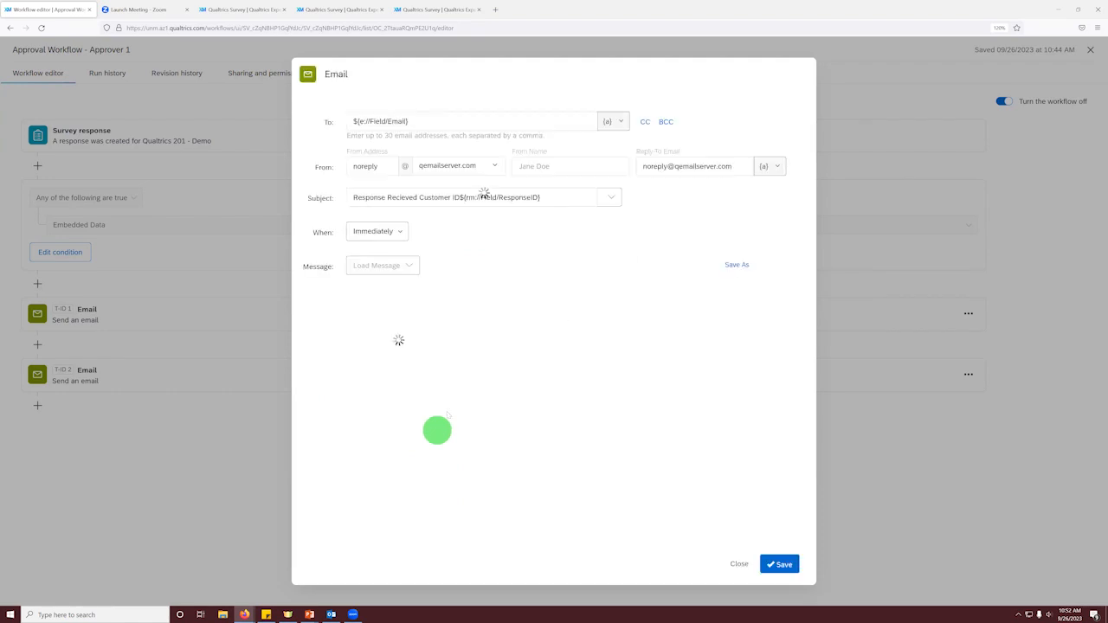
{"action": "scroll", "coordinate": [398, 361], "scroll_direction": "down", "scroll_amount": 1}
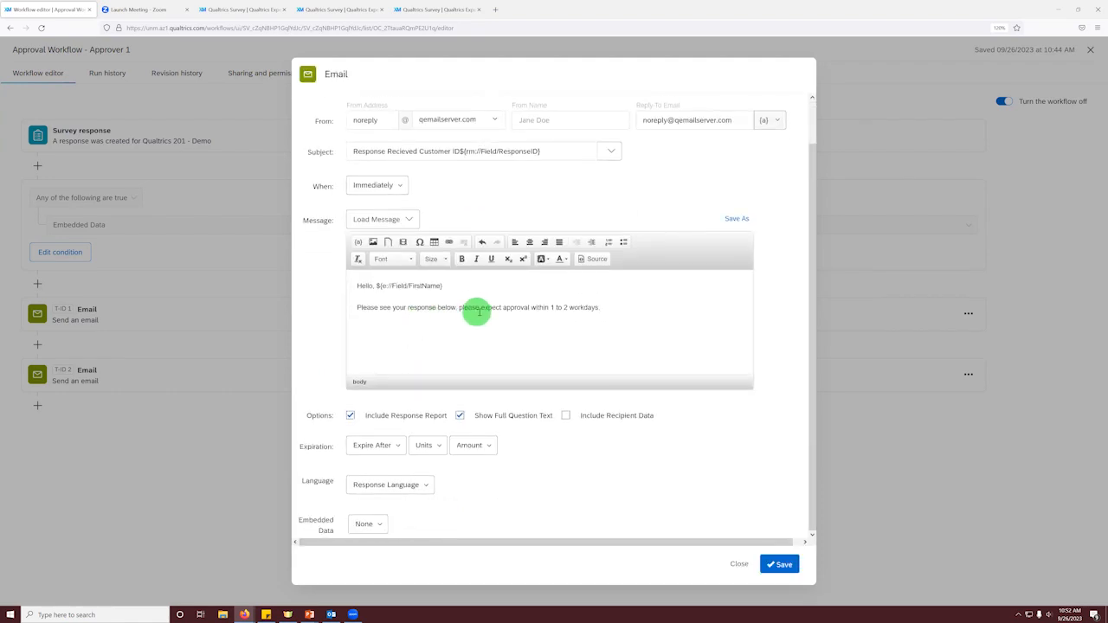
{"action": "left_click", "coordinate": [746, 564]}
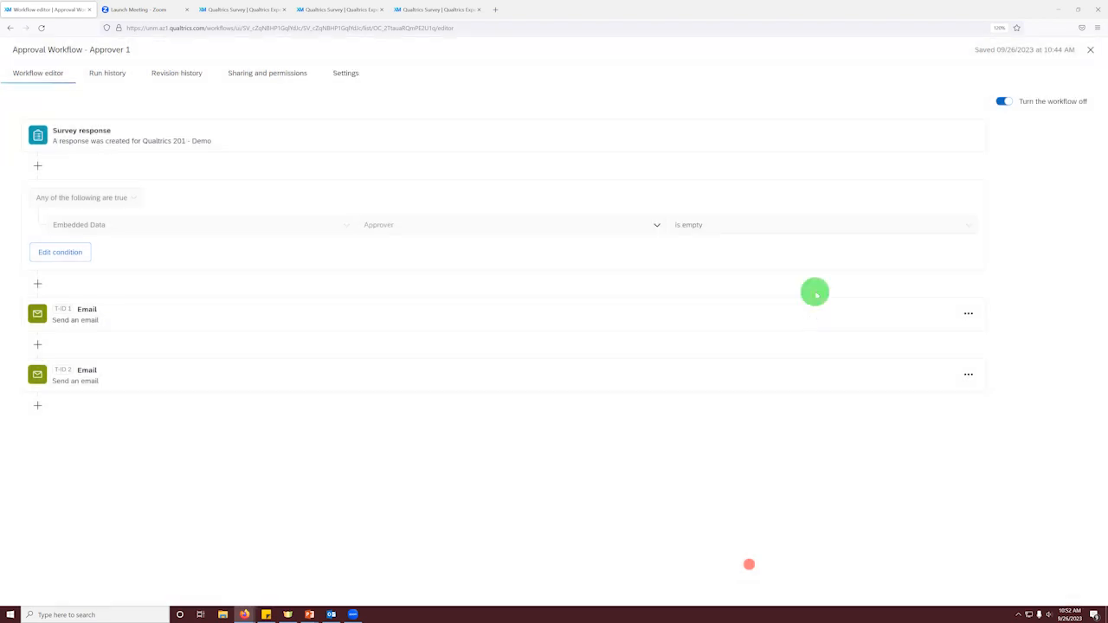
Step: Copy the survey link ending in Approver=1 from the Approver 1 approval-needed email, and return to the workflows list
{"action": "left_click", "coordinate": [806, 314]}
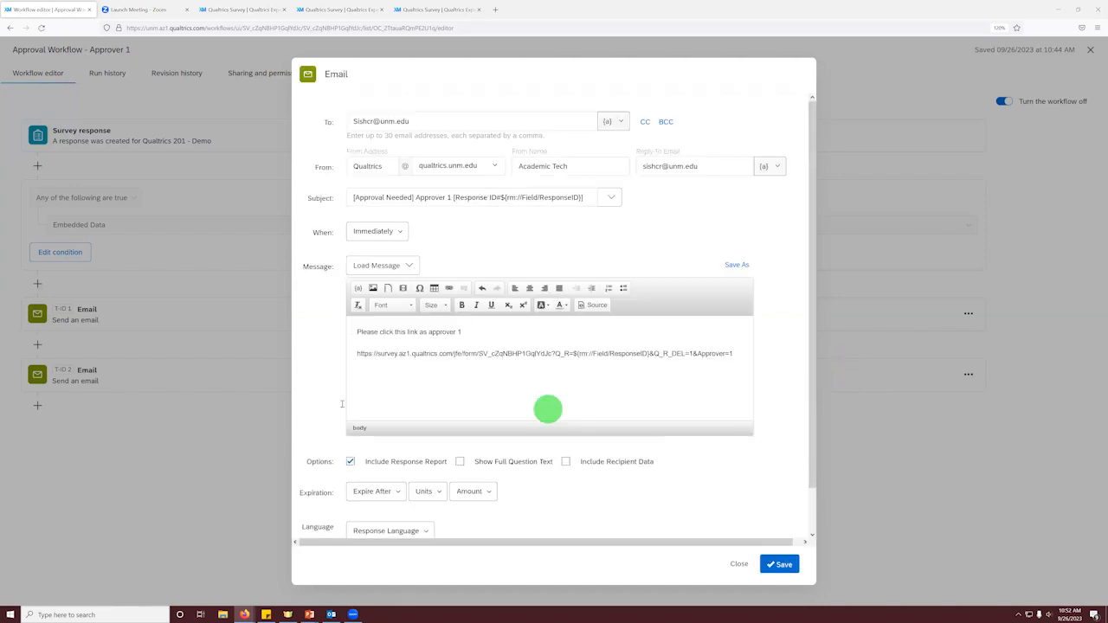
{"action": "left_click", "coordinate": [421, 359]}
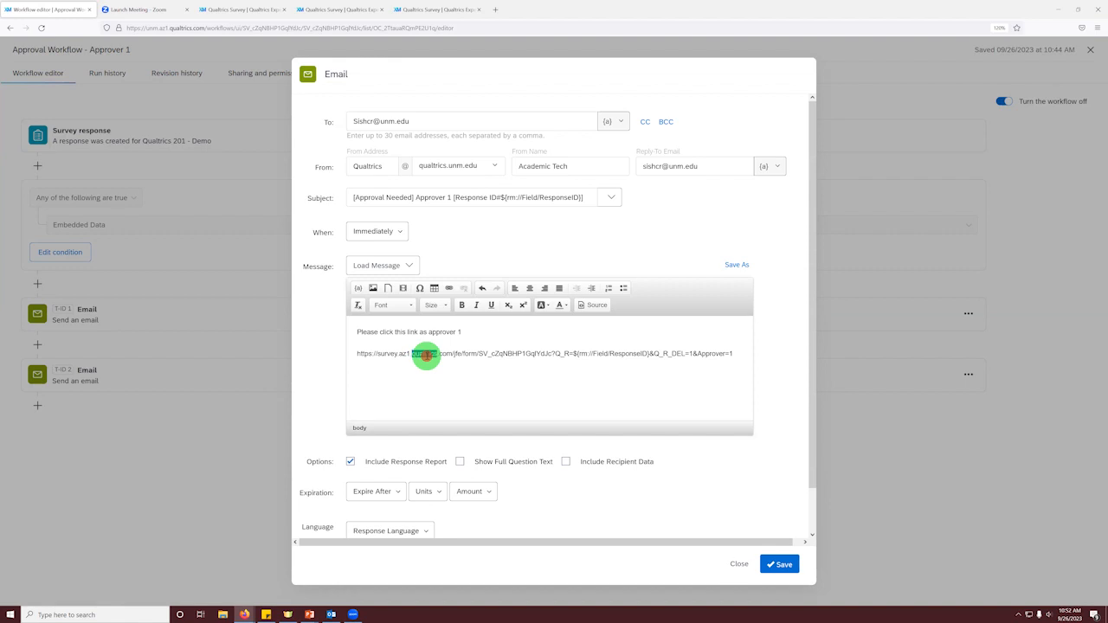
{"action": "triple_click", "coordinate": [420, 360]}
{"action": "left_click", "coordinate": [779, 564]}
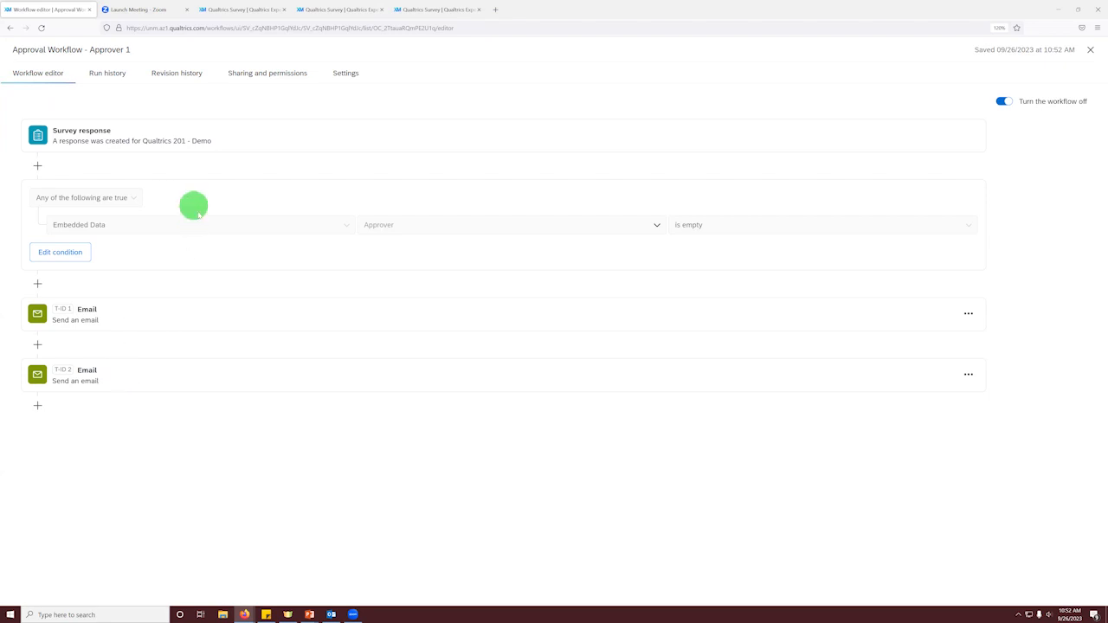
{"action": "left_click", "coordinate": [117, 318]}
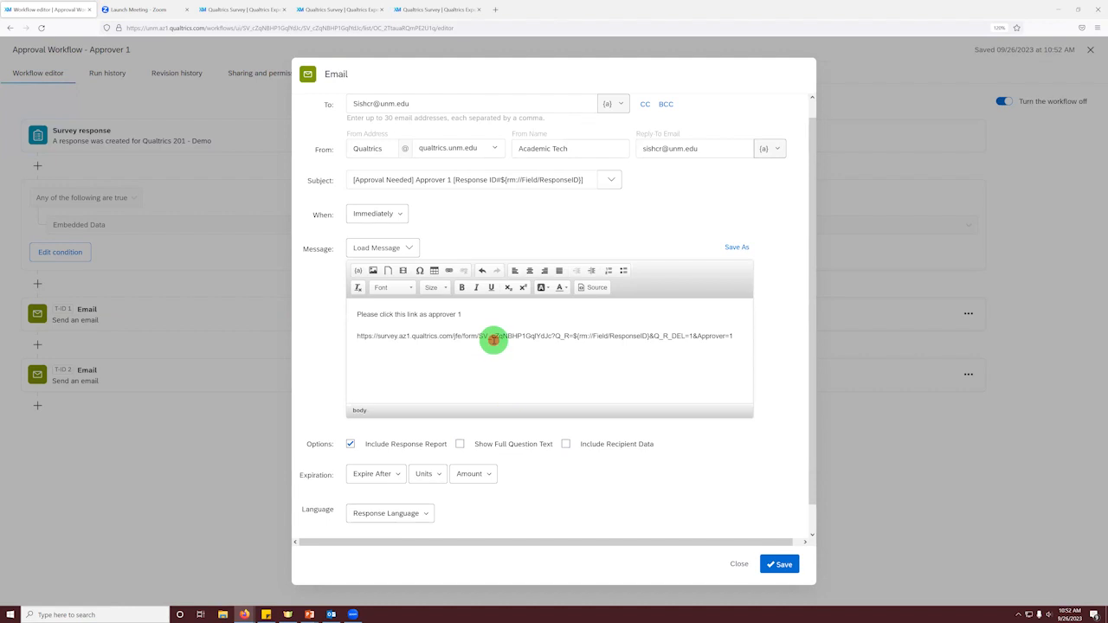
{"action": "triple_click", "coordinate": [493, 338]}
{"action": "key", "text": "ctrl+c"}
{"action": "left_click", "coordinate": [777, 564]}
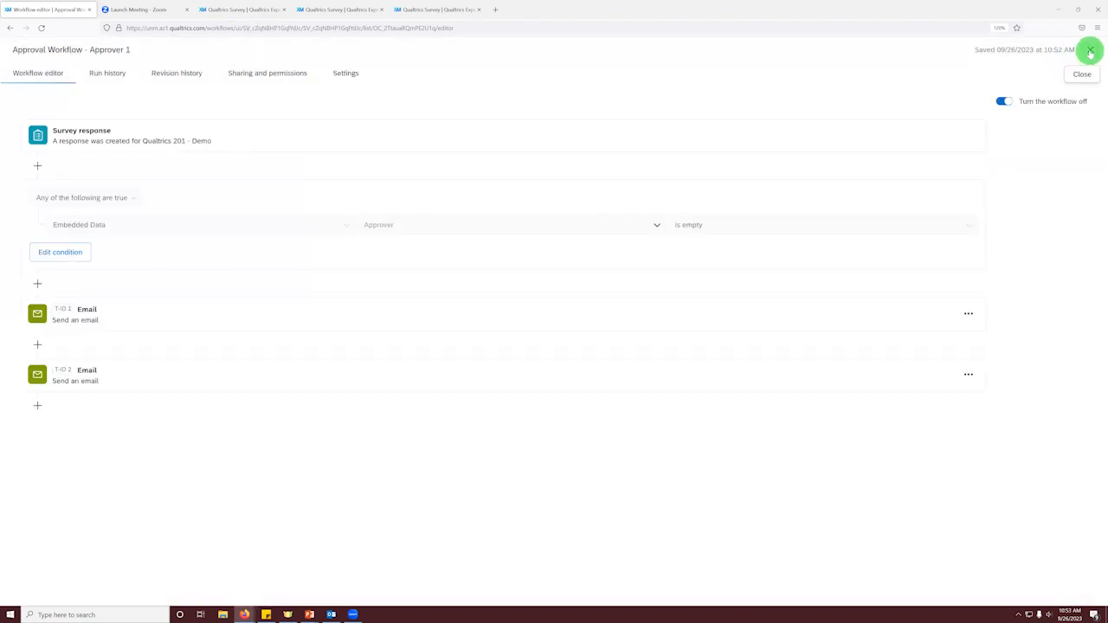
{"action": "left_click", "coordinate": [1089, 52]}
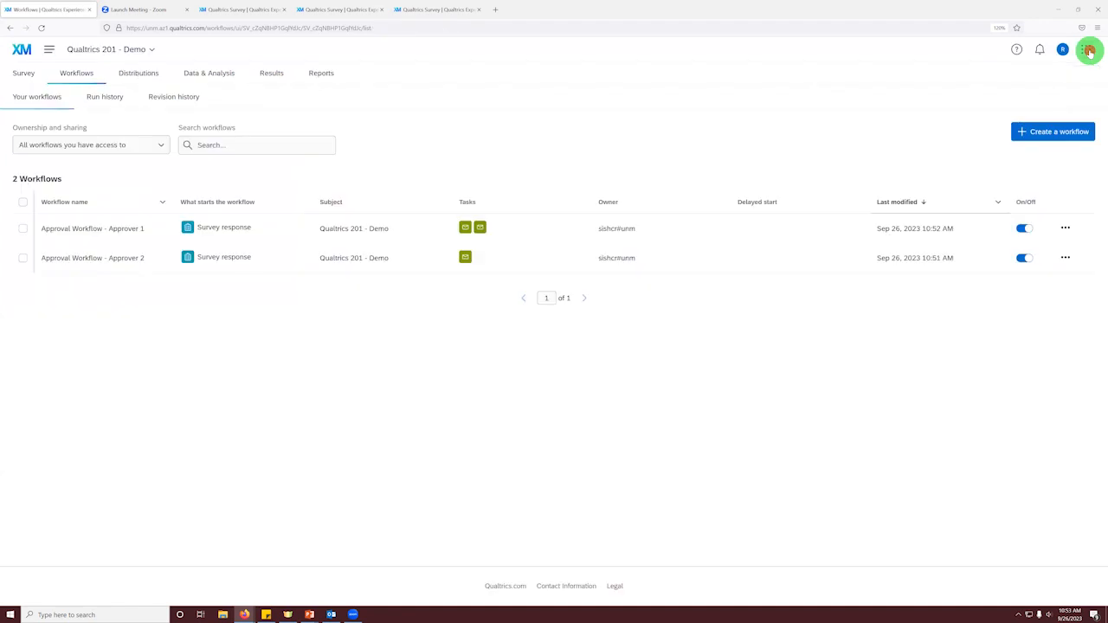
Step: In the Approver 2 workflow's email task, replace the sentence under the greeting with the copied survey link
{"action": "left_click", "coordinate": [124, 270]}
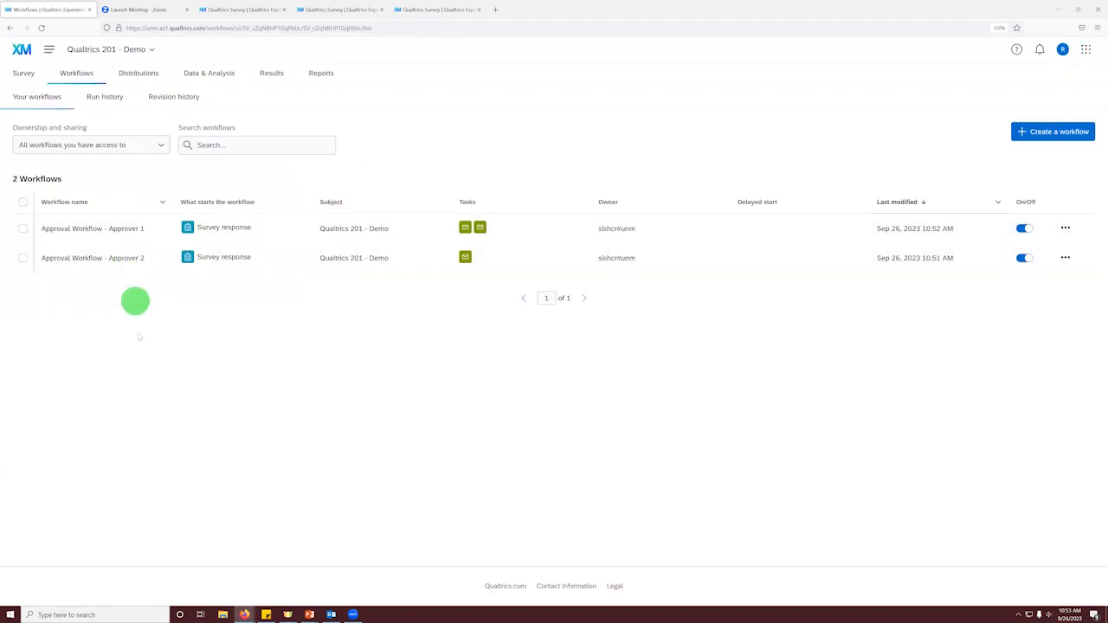
{"action": "left_click", "coordinate": [112, 258]}
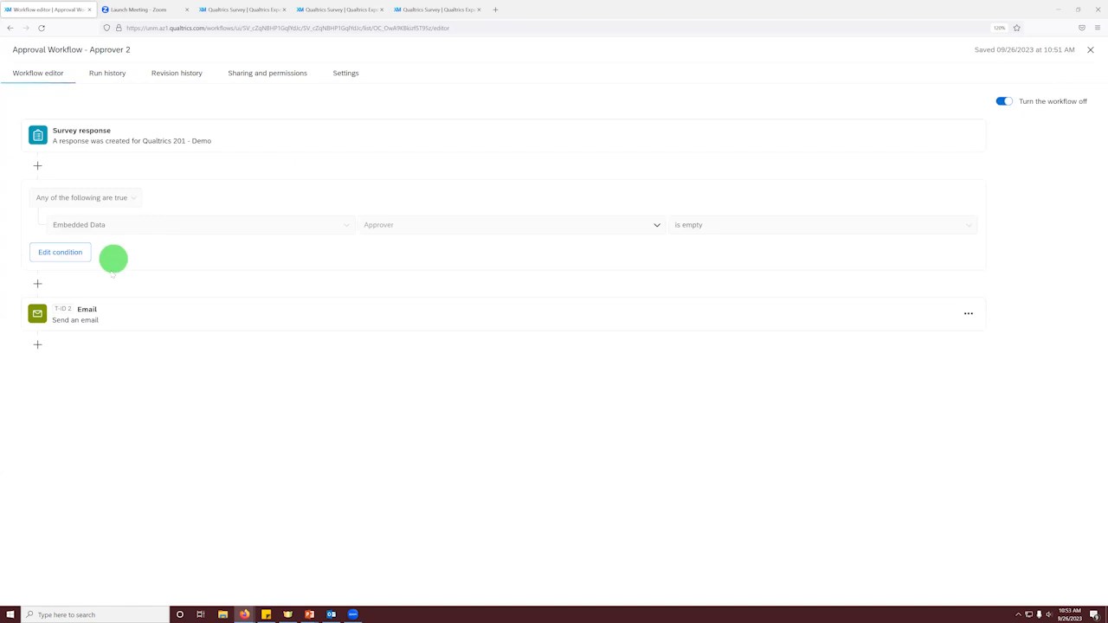
{"action": "left_click", "coordinate": [93, 313]}
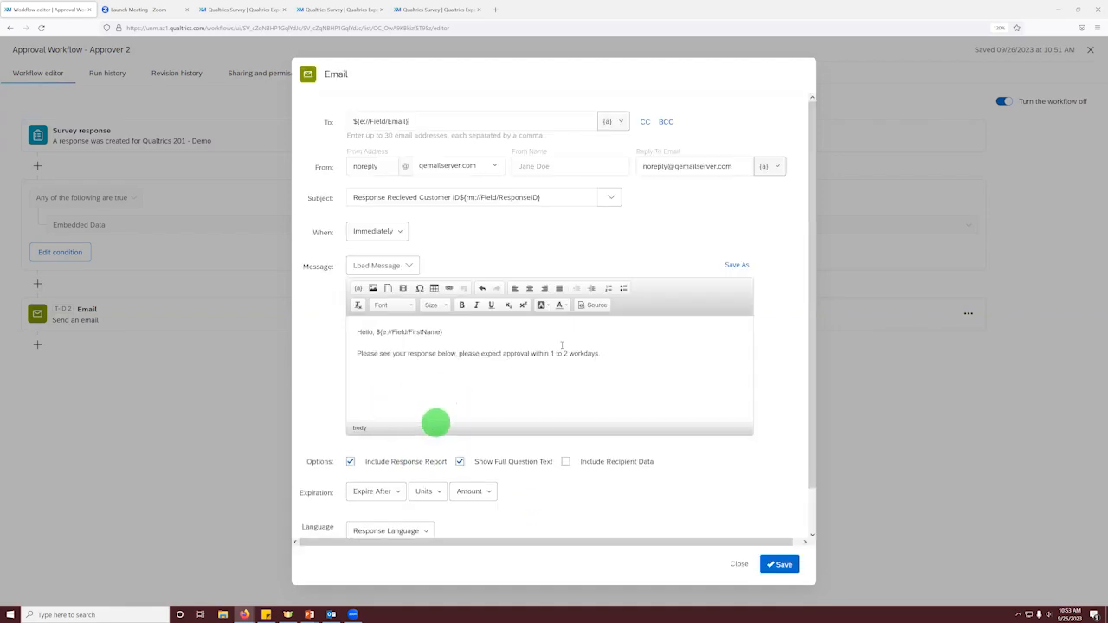
{"action": "left_click_drag", "start_coordinate": [610, 353], "coordinate": [336, 352]}
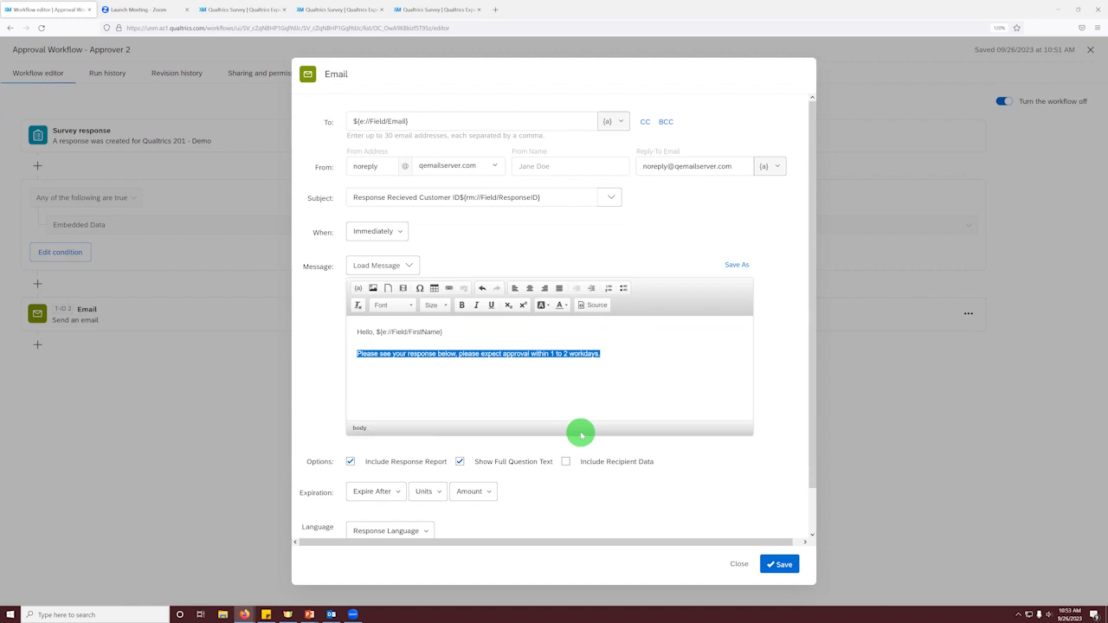
{"action": "key", "text": "ctrl+v"}
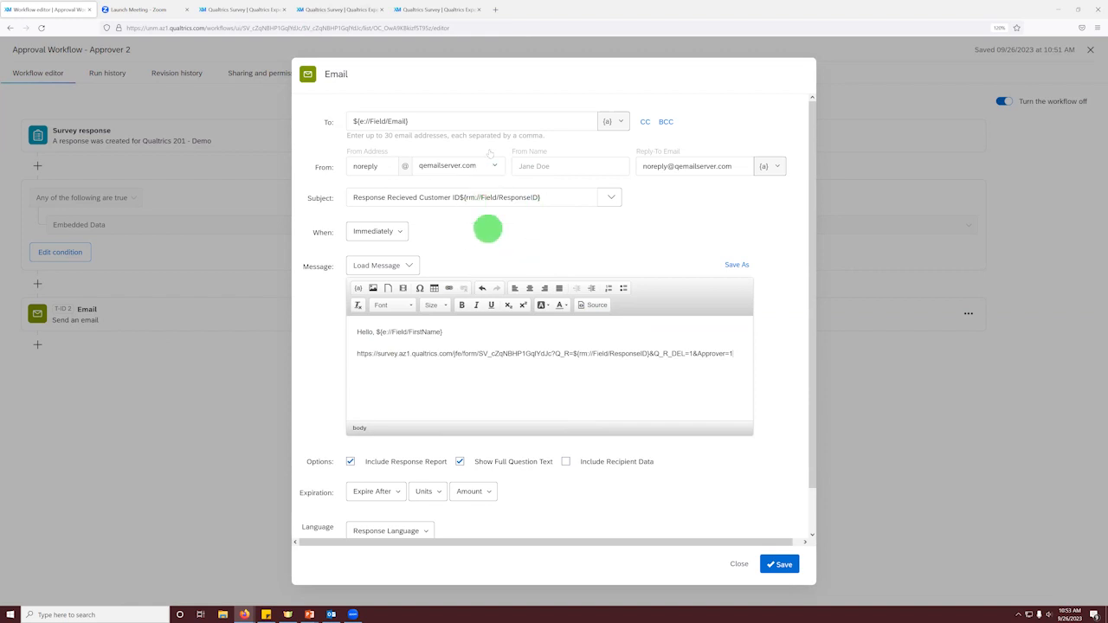
Step: Replace the Approver 2 email's recipient with the approver's email address
{"action": "triple_click", "coordinate": [468, 123]}
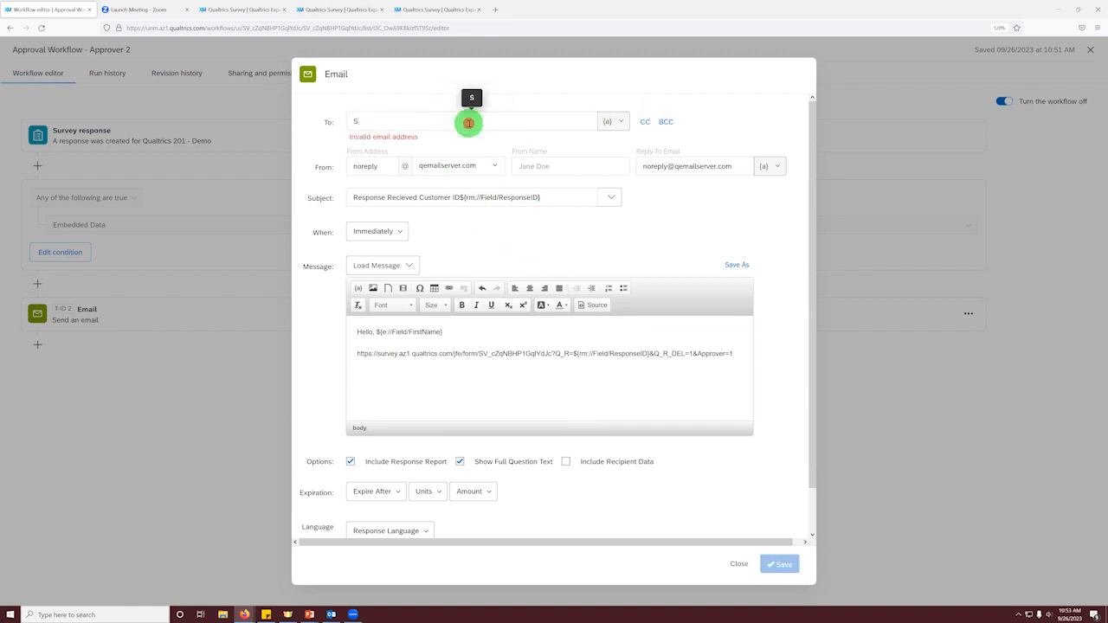
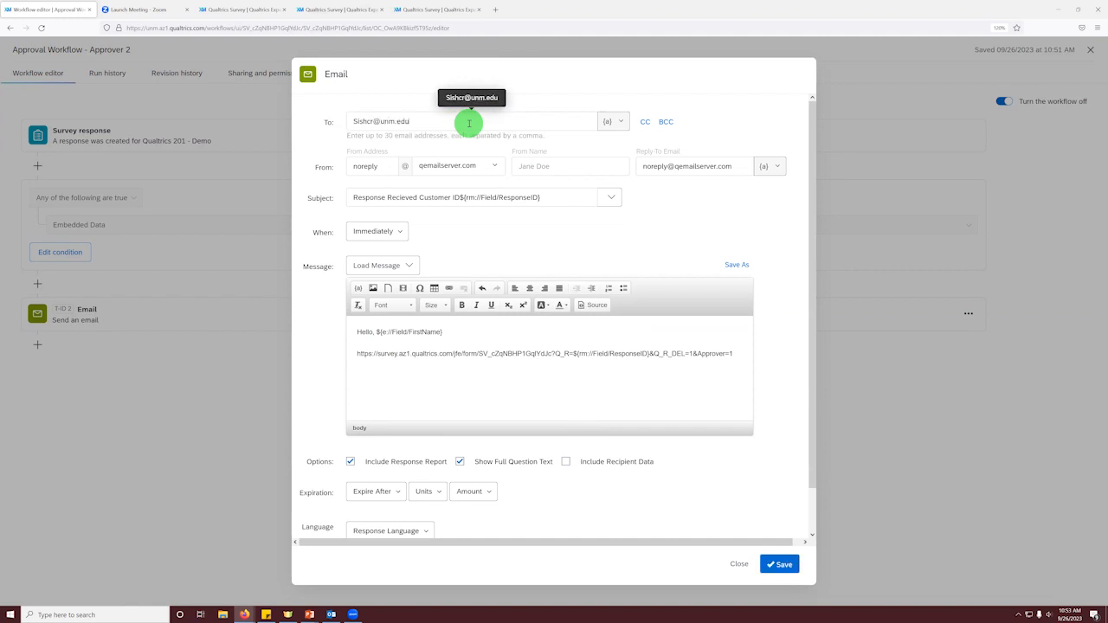
Step: Change the end of the survey link in the message to Approver=2
{"action": "left_click", "coordinate": [733, 354]}
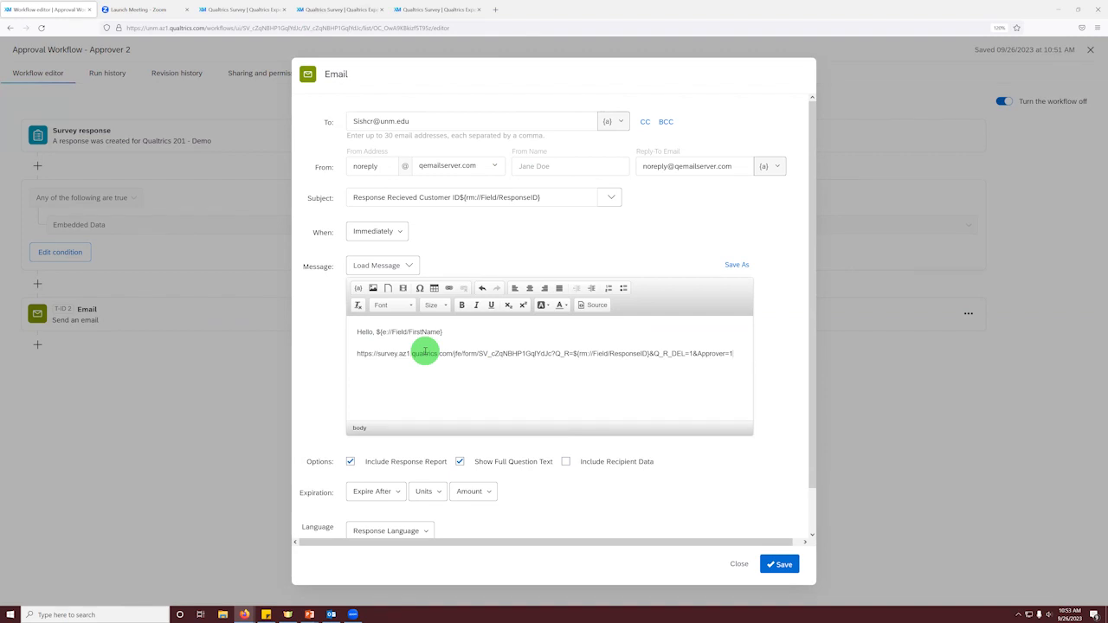
{"action": "left_click", "coordinate": [733, 353]}
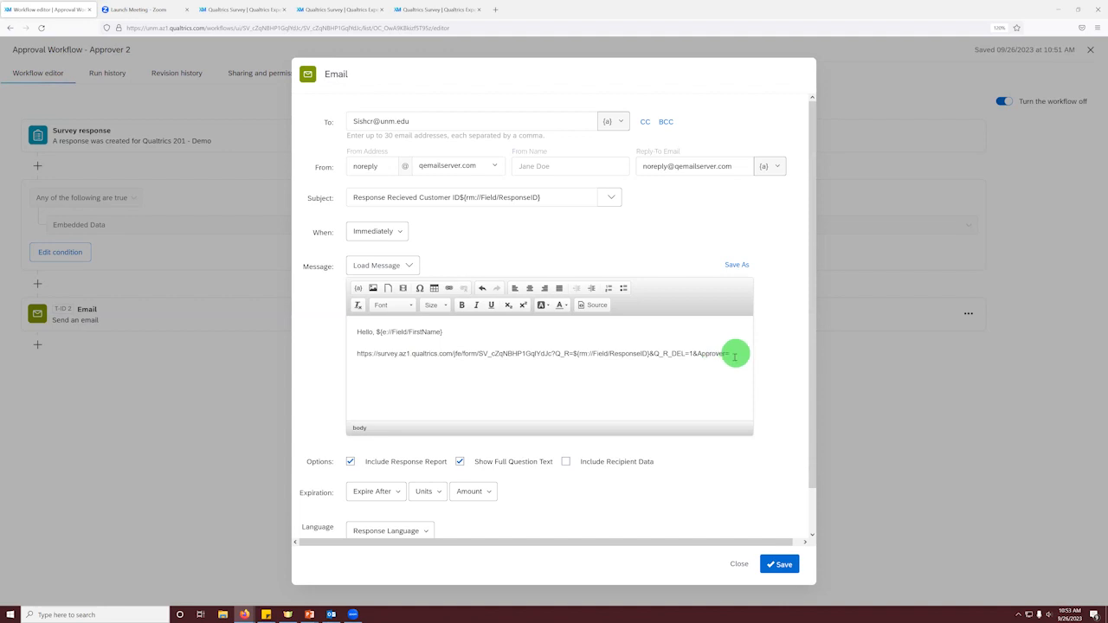
{"action": "type", "text": "2"}
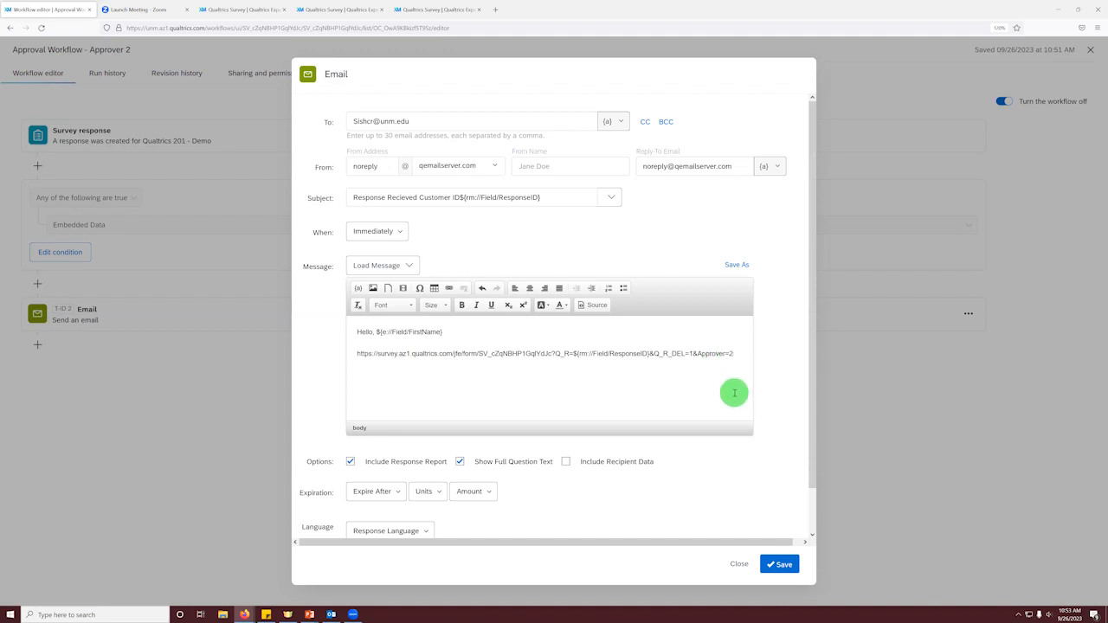
Step: Save the Approver 2 workflow's email task and publish the Qualtrics 201 - Demo survey
{"action": "left_click", "coordinate": [777, 564]}
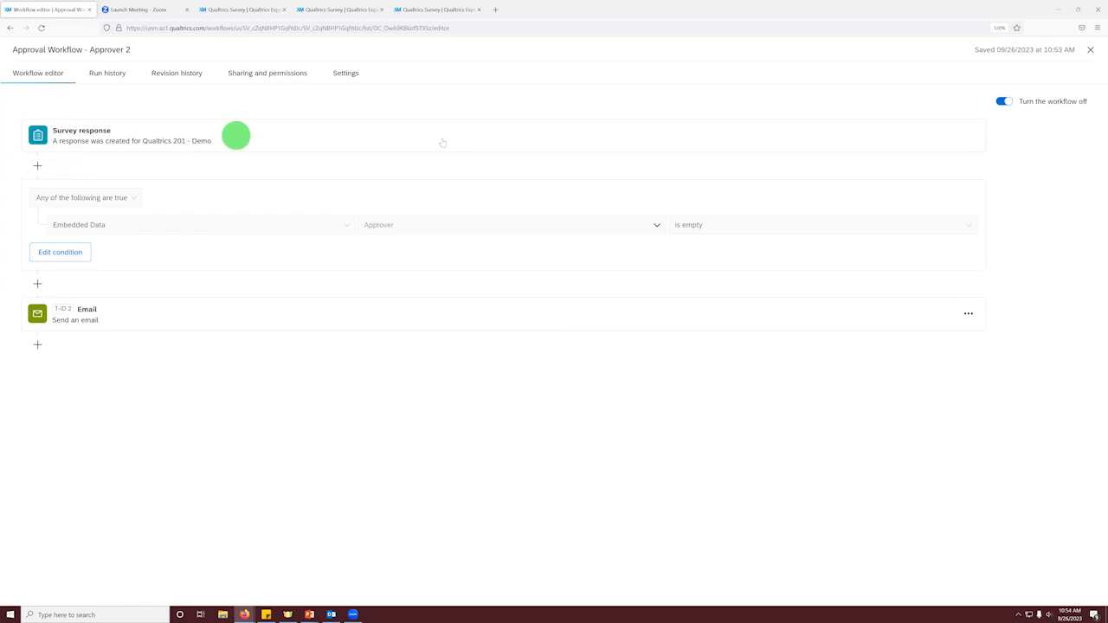
{"action": "left_click", "coordinate": [1090, 49]}
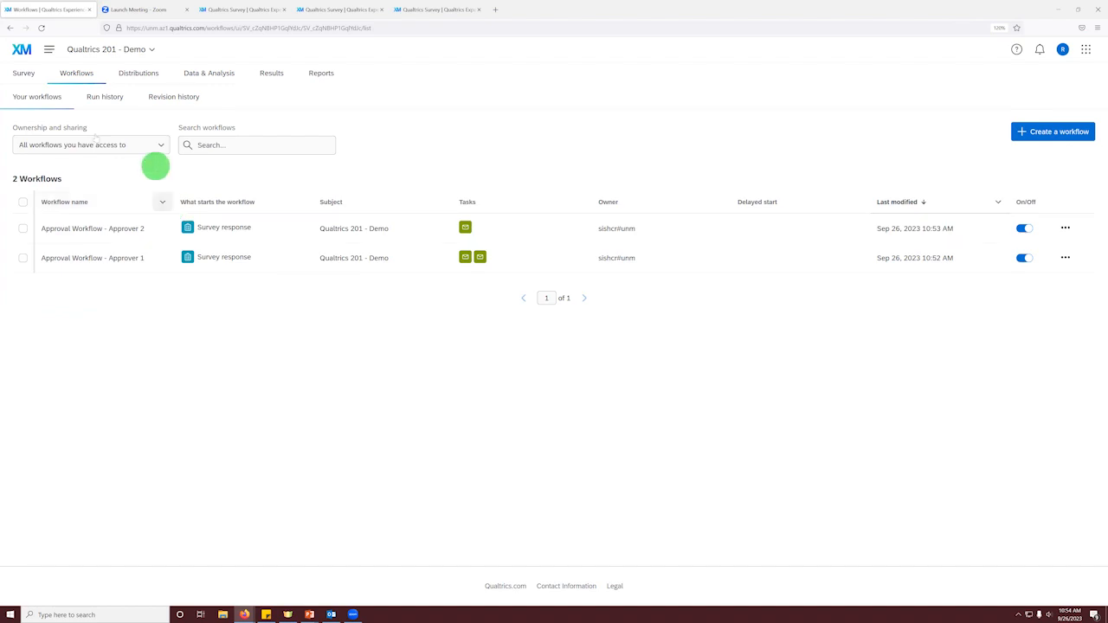
{"action": "left_click", "coordinate": [23, 74]}
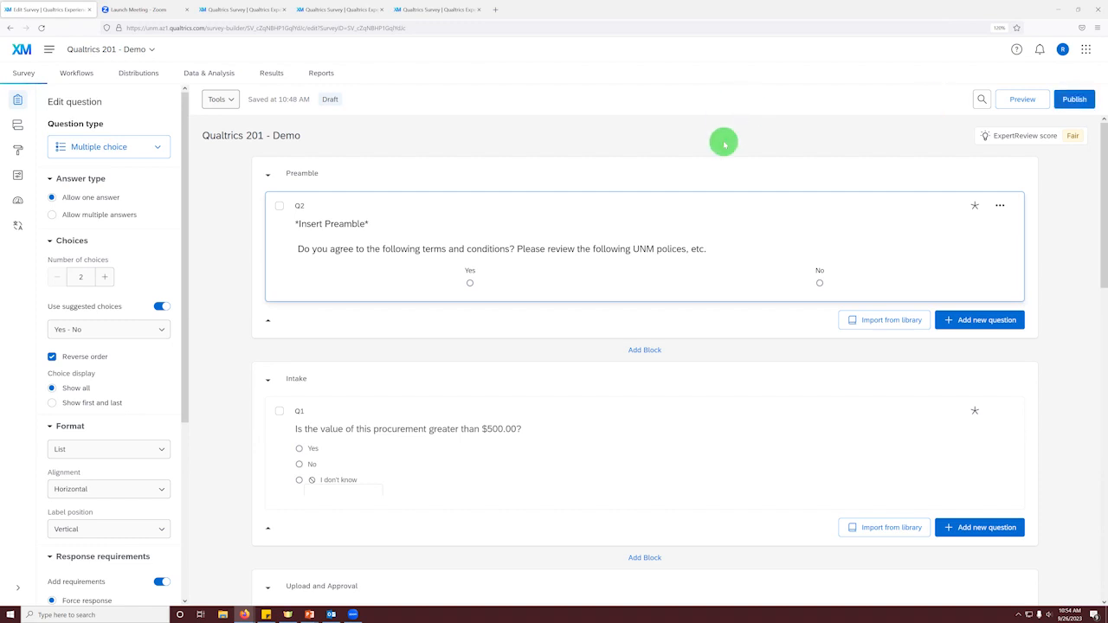
{"action": "left_click", "coordinate": [1071, 100]}
{"action": "left_click", "coordinate": [706, 429]}
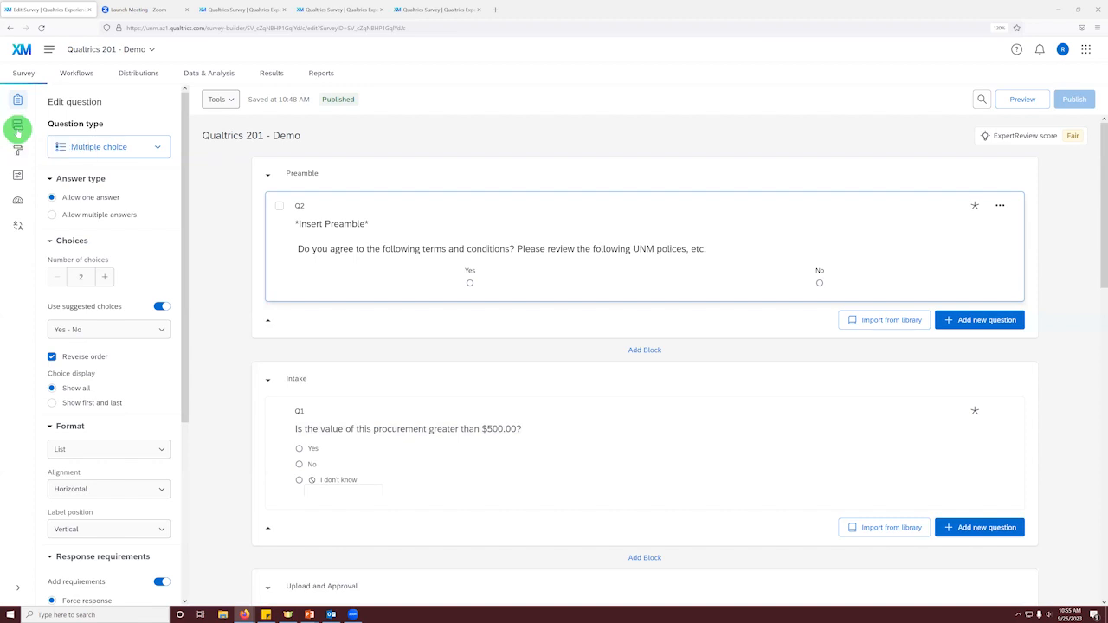
Step: Review the survey's response options, including how long to wait before responses are considered incomplete
{"action": "left_click", "coordinate": [17, 177]}
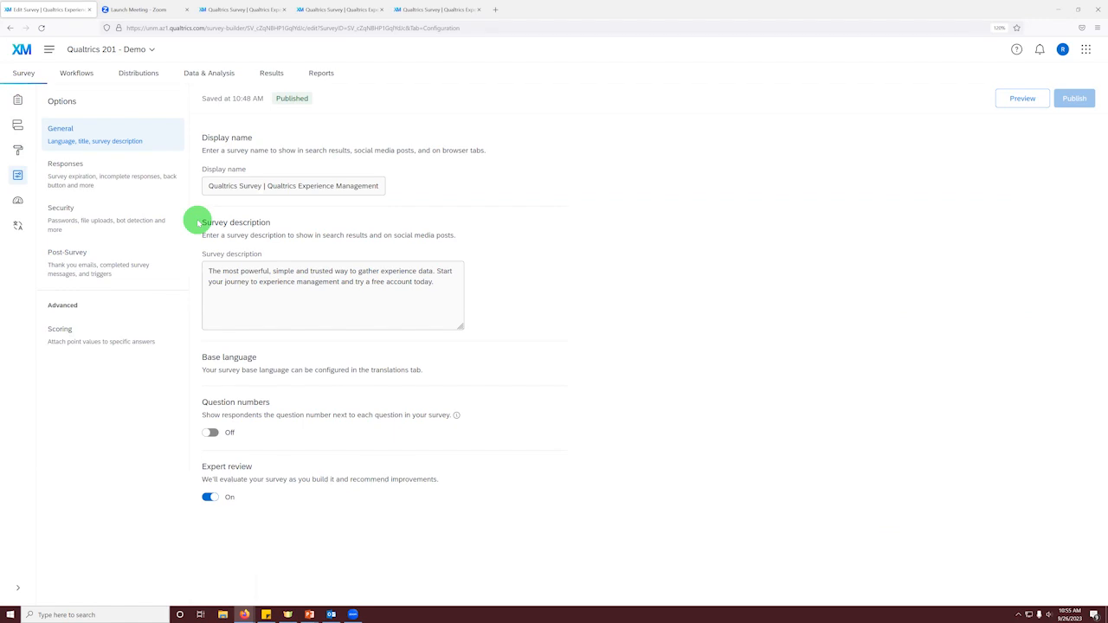
{"action": "left_click", "coordinate": [128, 189]}
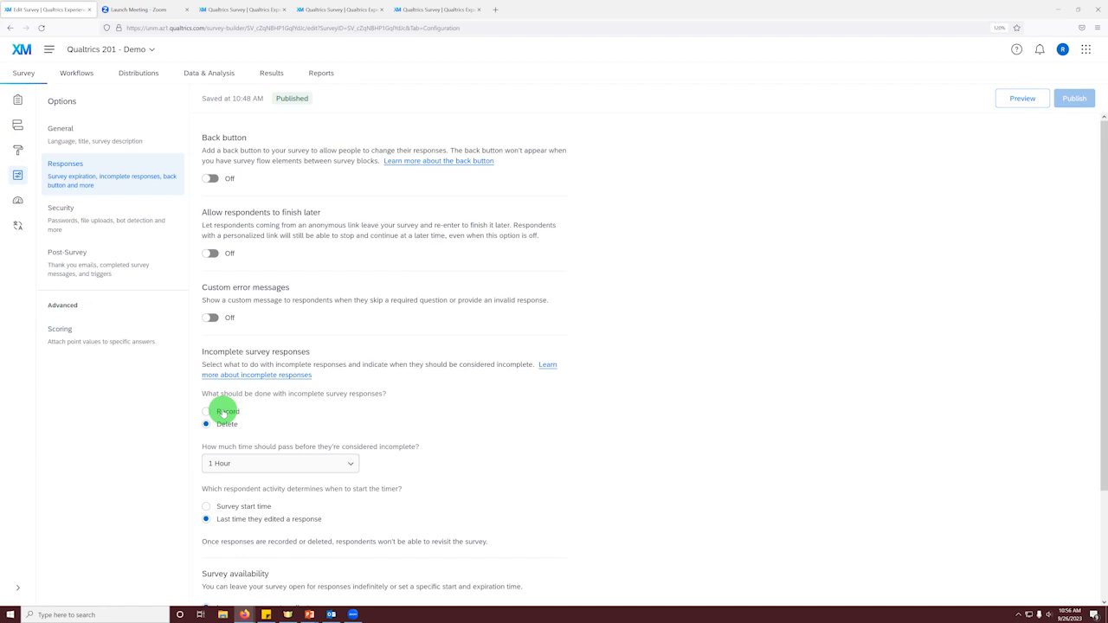
{"action": "left_click", "coordinate": [233, 459]}
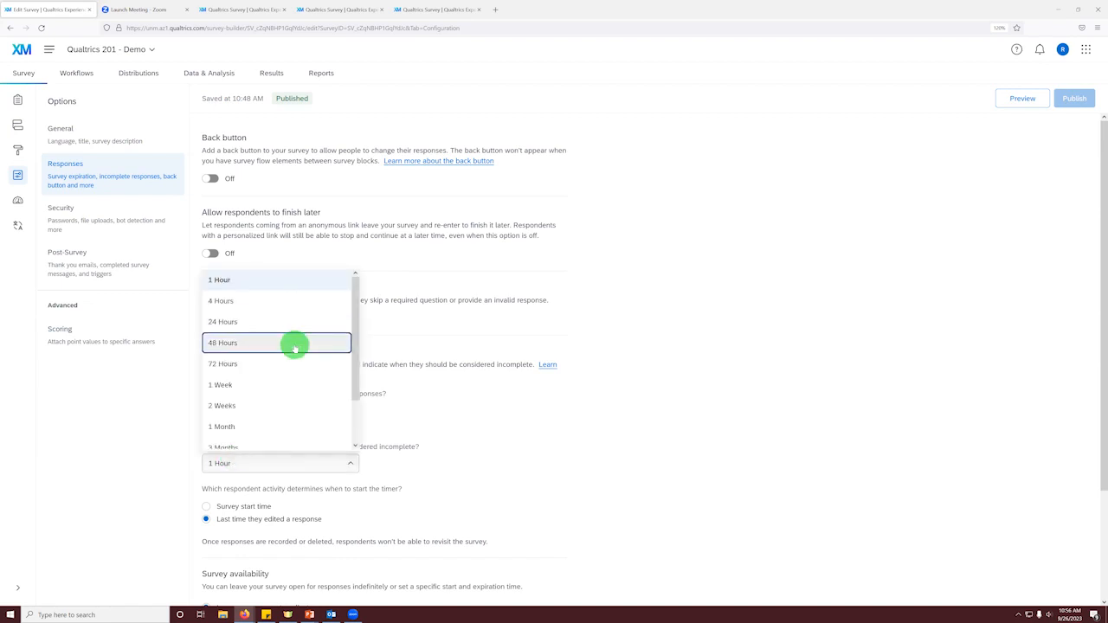
{"action": "left_click", "coordinate": [646, 505]}
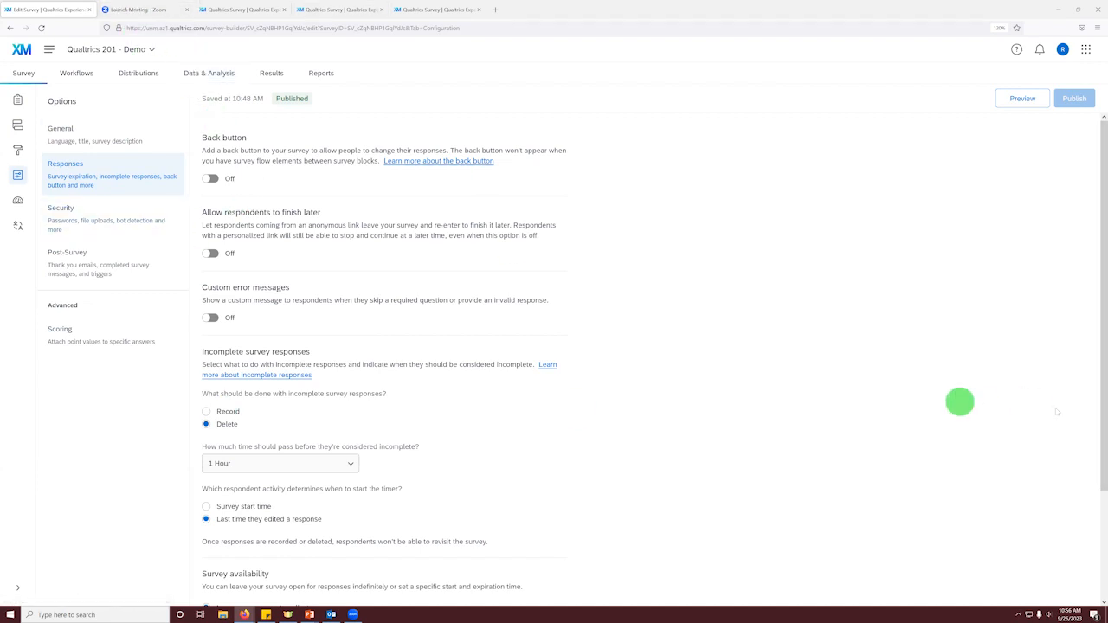
{"action": "left_click", "coordinate": [721, 13]}
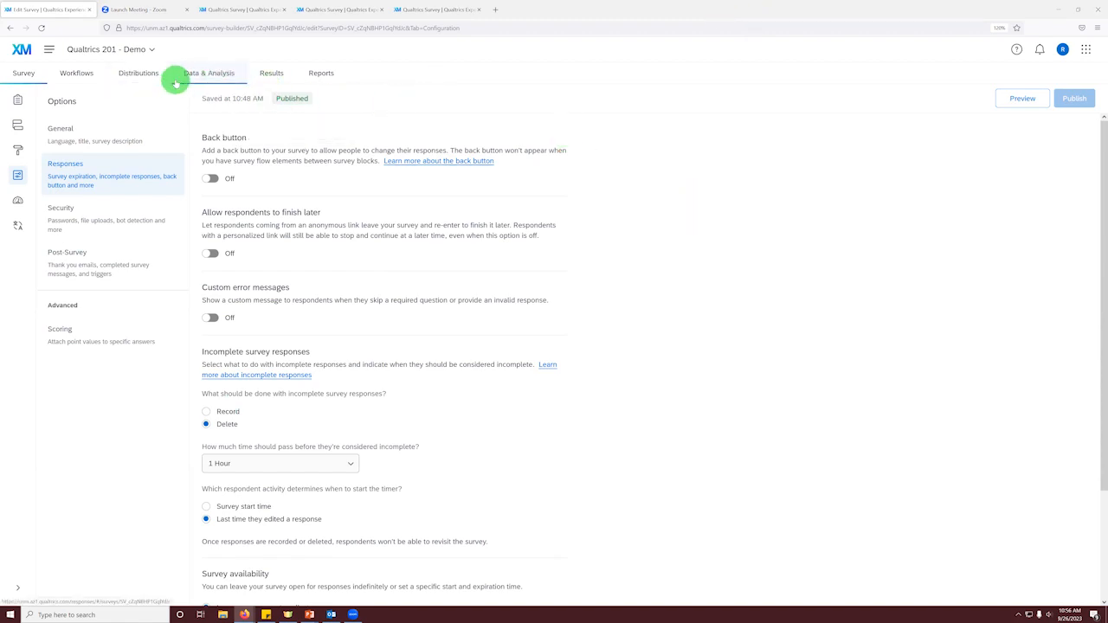
Step: Open the survey's response data table and check the available export and import options
{"action": "left_click", "coordinate": [188, 79]}
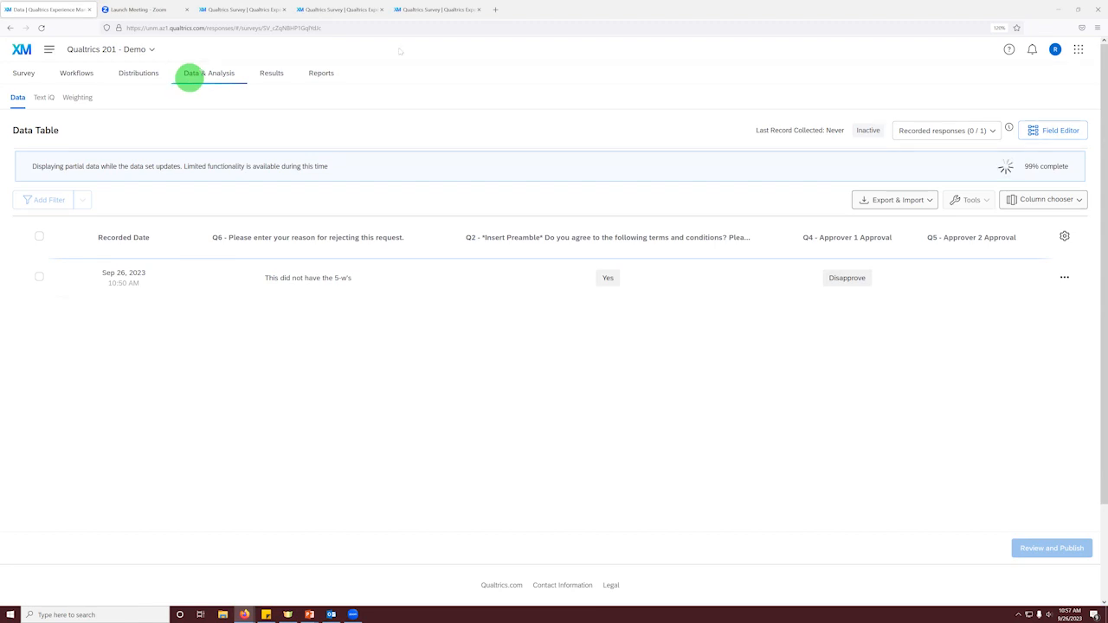
{"action": "left_click", "coordinate": [900, 200]}
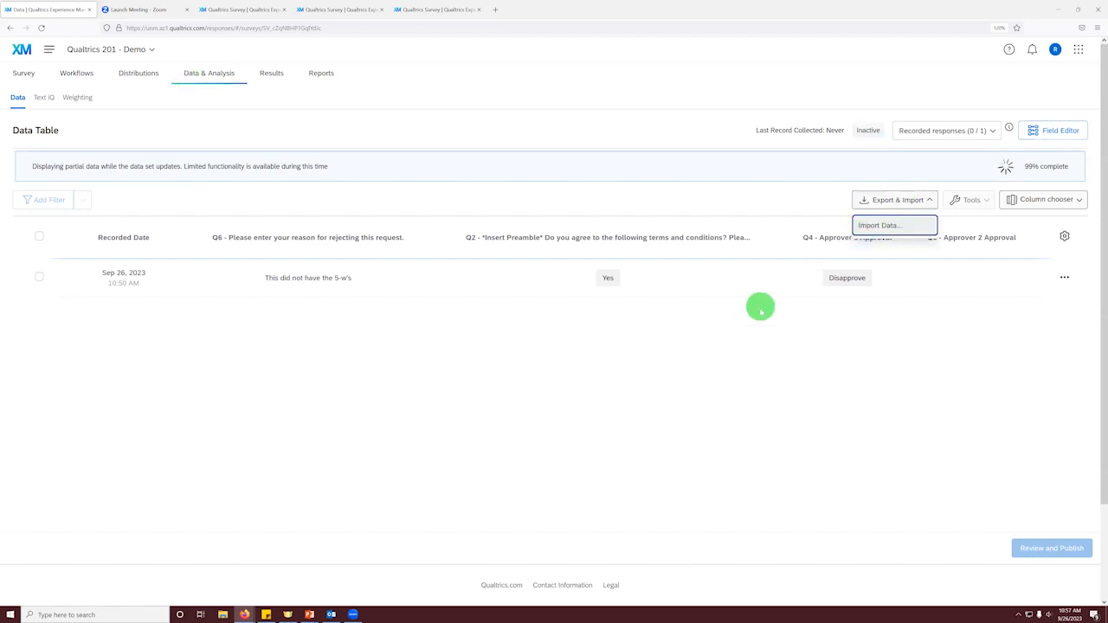
{"action": "left_click", "coordinate": [762, 344]}
Step: Add the Approver embedded data field as a column in the response data table
{"action": "left_click", "coordinate": [1051, 198]}
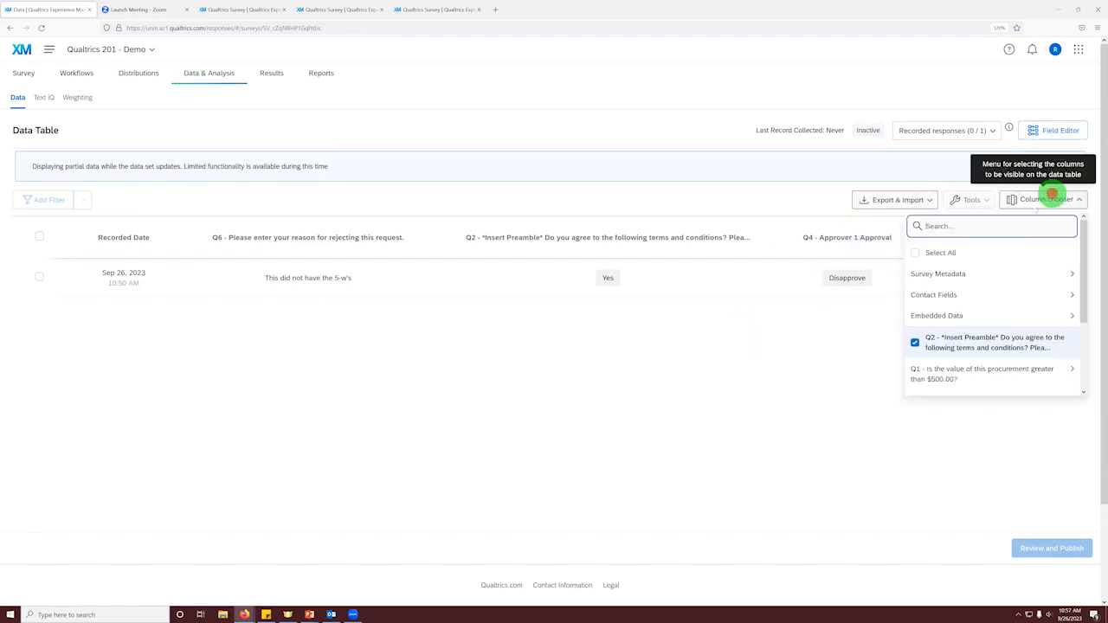
{"action": "mouse_move", "coordinate": [943, 316]}
{"action": "left_click", "coordinate": [951, 275]}
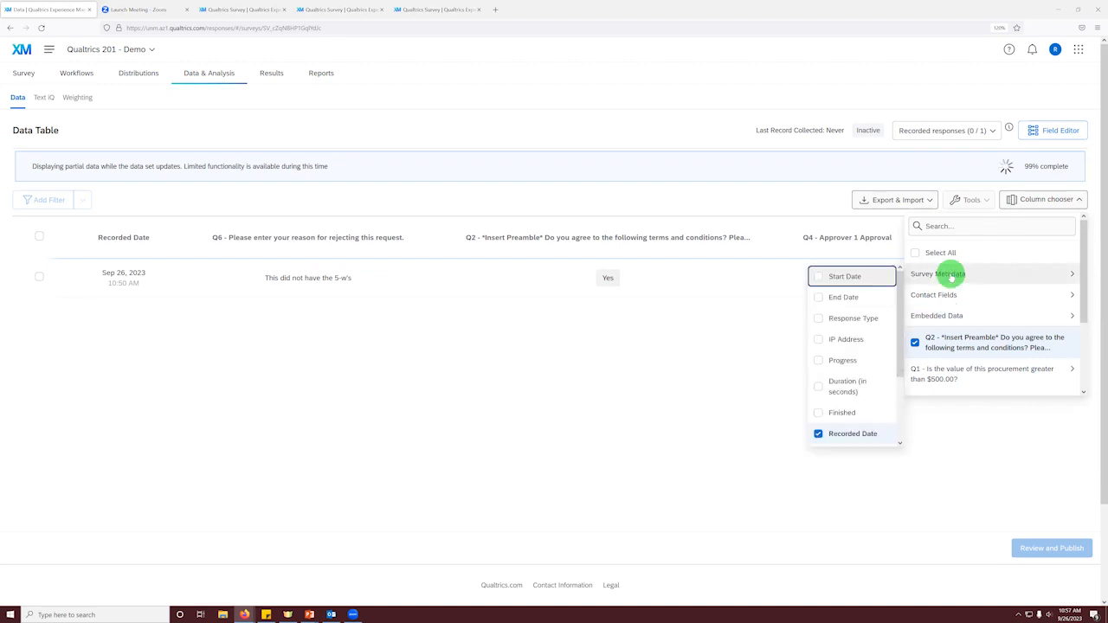
{"action": "scroll", "coordinate": [844, 313], "scroll_direction": "down", "scroll_amount": 3}
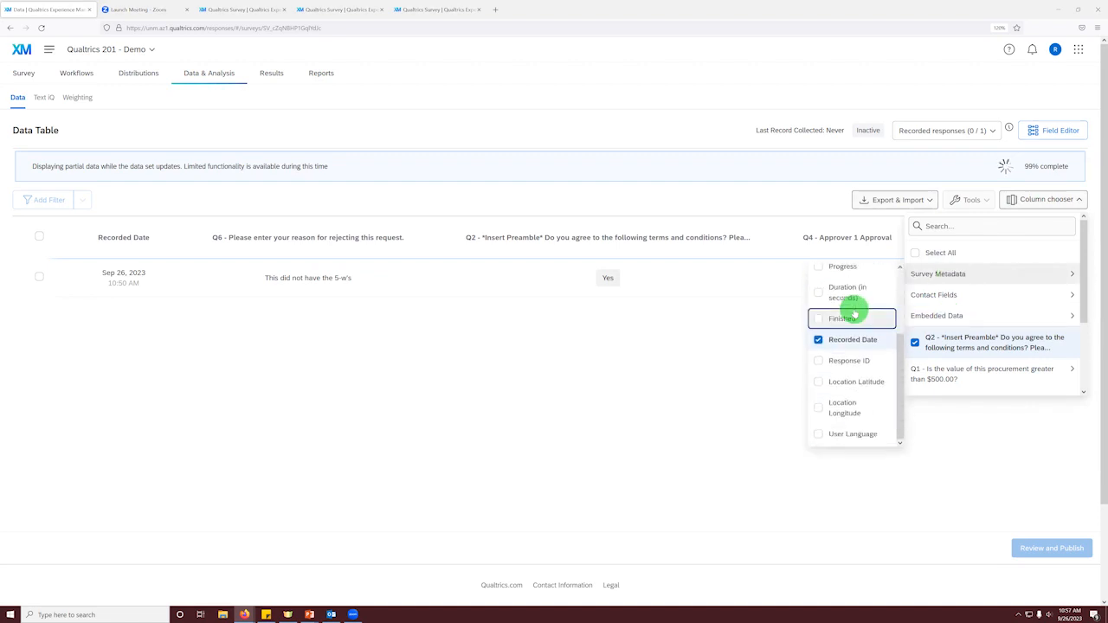
{"action": "scroll", "coordinate": [852, 313], "scroll_direction": "up", "scroll_amount": 3}
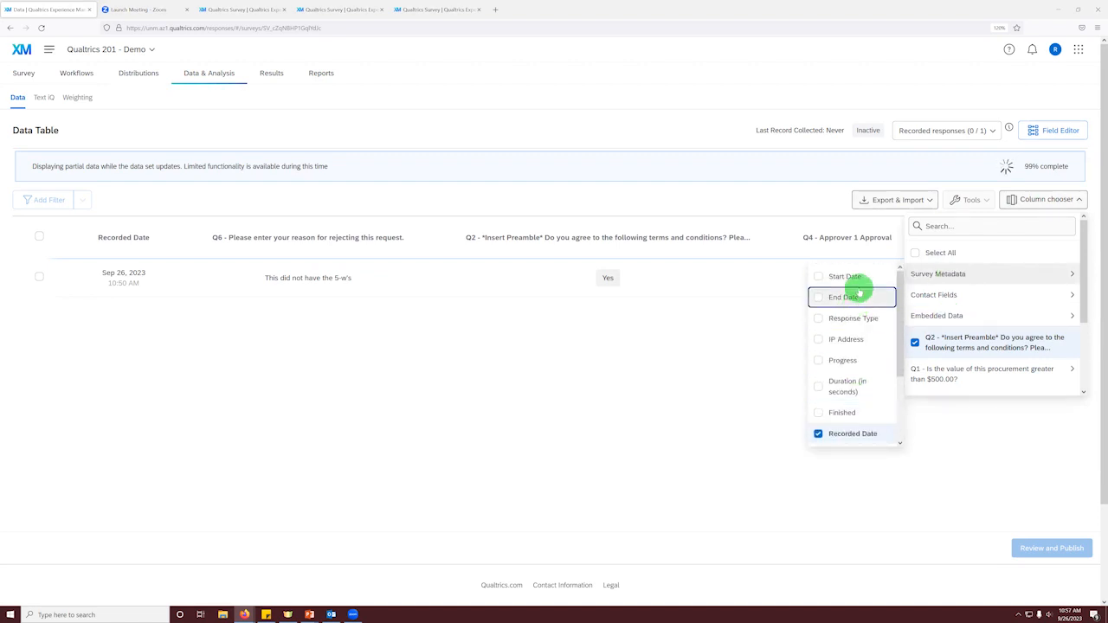
{"action": "scroll", "coordinate": [859, 300], "scroll_direction": "down", "scroll_amount": 1}
{"action": "scroll", "coordinate": [858, 298], "scroll_direction": "down", "scroll_amount": 2}
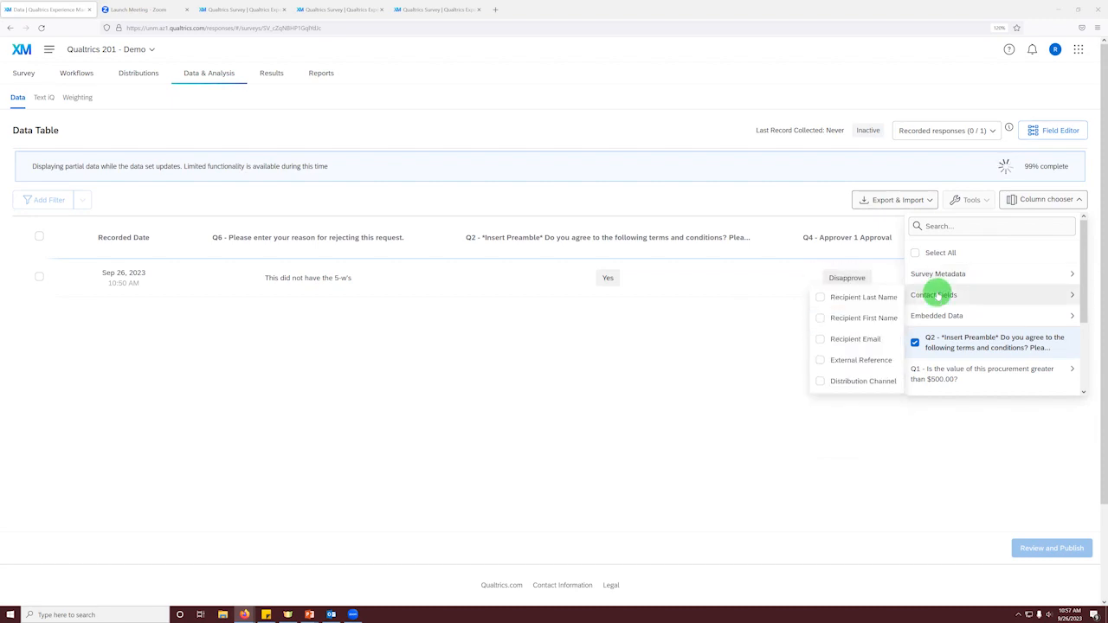
{"action": "mouse_move", "coordinate": [941, 316]}
{"action": "left_click", "coordinate": [864, 360]}
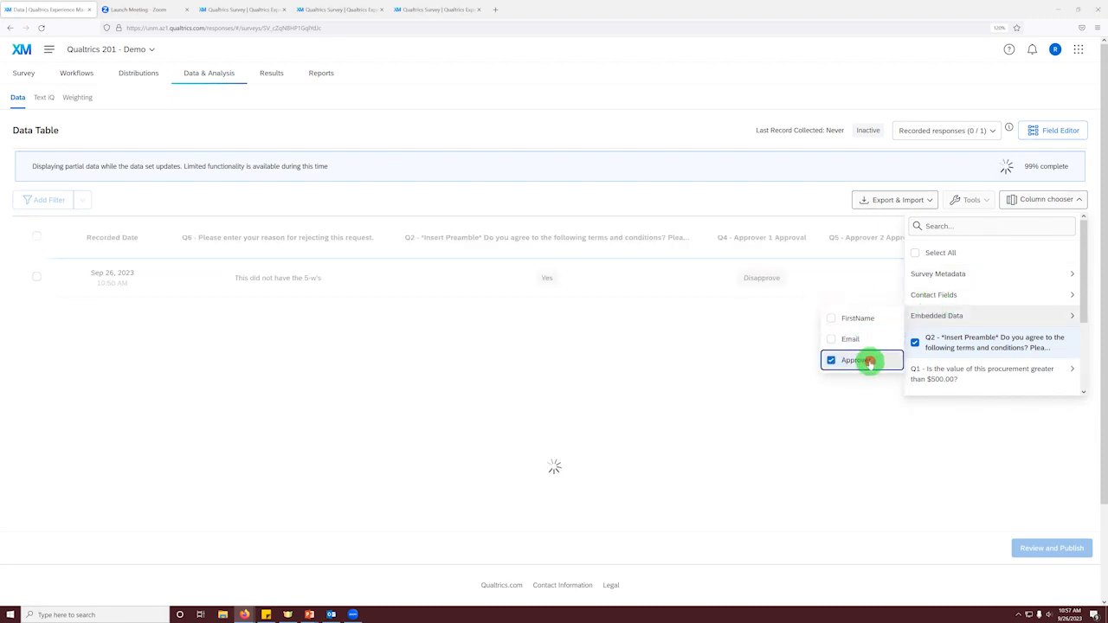
{"action": "left_click", "coordinate": [847, 445]}
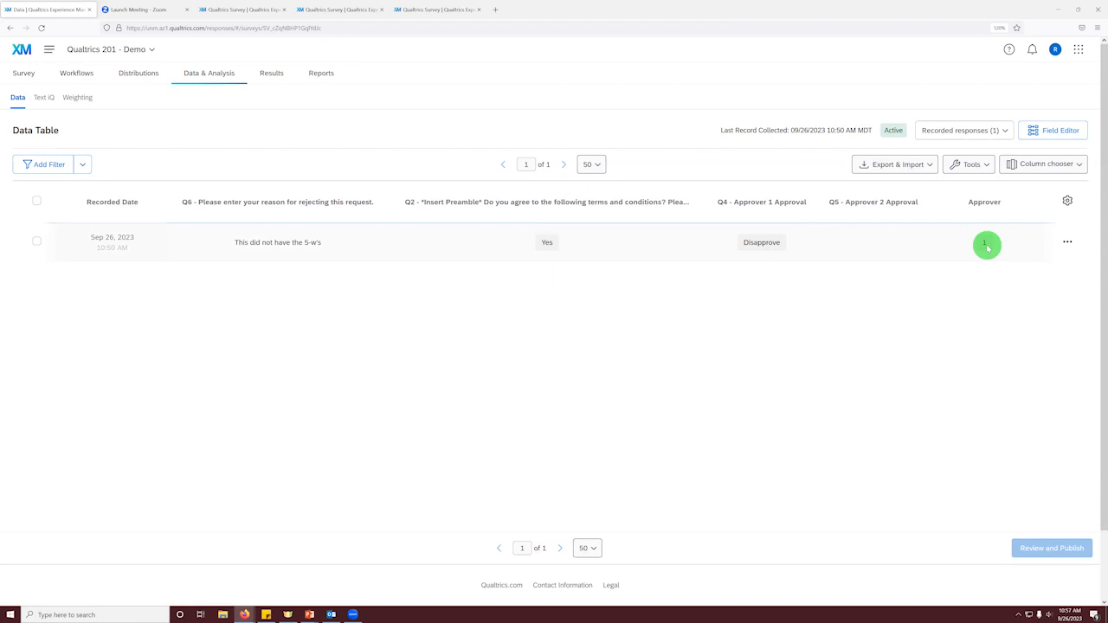
Step: Copy the Retake Response link of the recorded response and load it in one of the open survey tabs
{"action": "left_click", "coordinate": [1065, 244]}
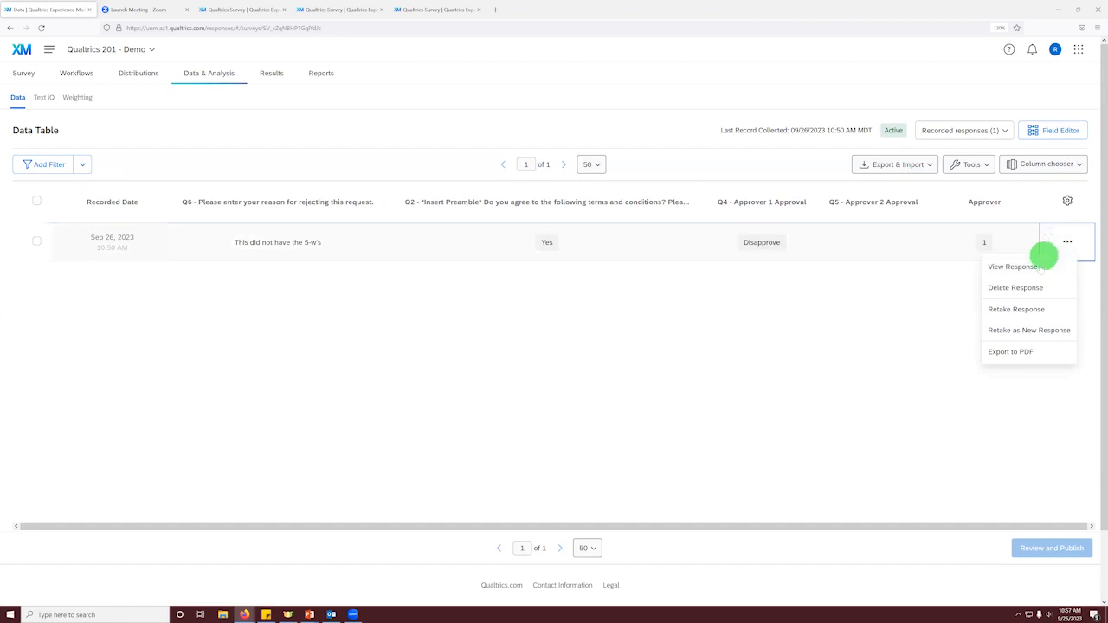
{"action": "left_click", "coordinate": [1029, 316]}
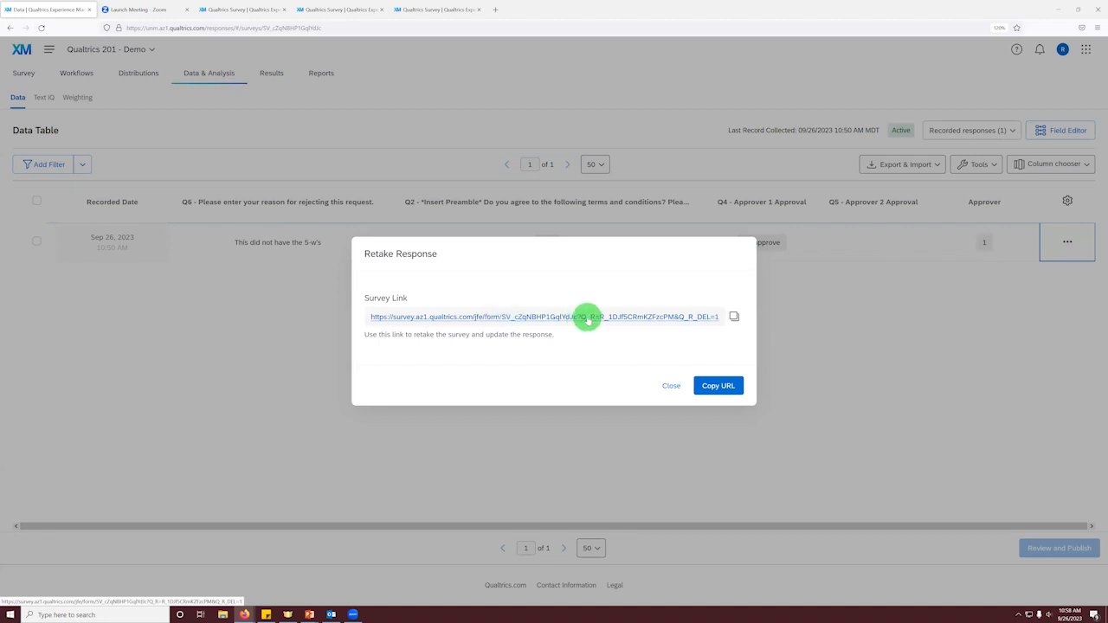
{"action": "left_click", "coordinate": [733, 316]}
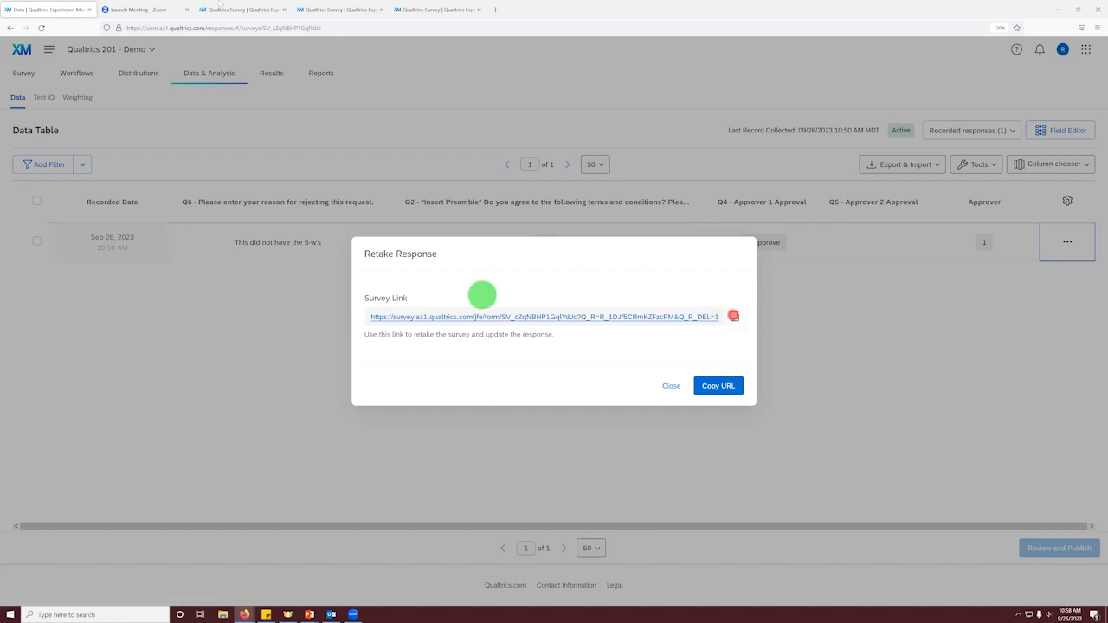
{"action": "left_click", "coordinate": [320, 10]}
{"action": "left_click", "coordinate": [317, 28]}
{"action": "key", "text": "ctrl+v"}
{"action": "key", "text": "Return"}
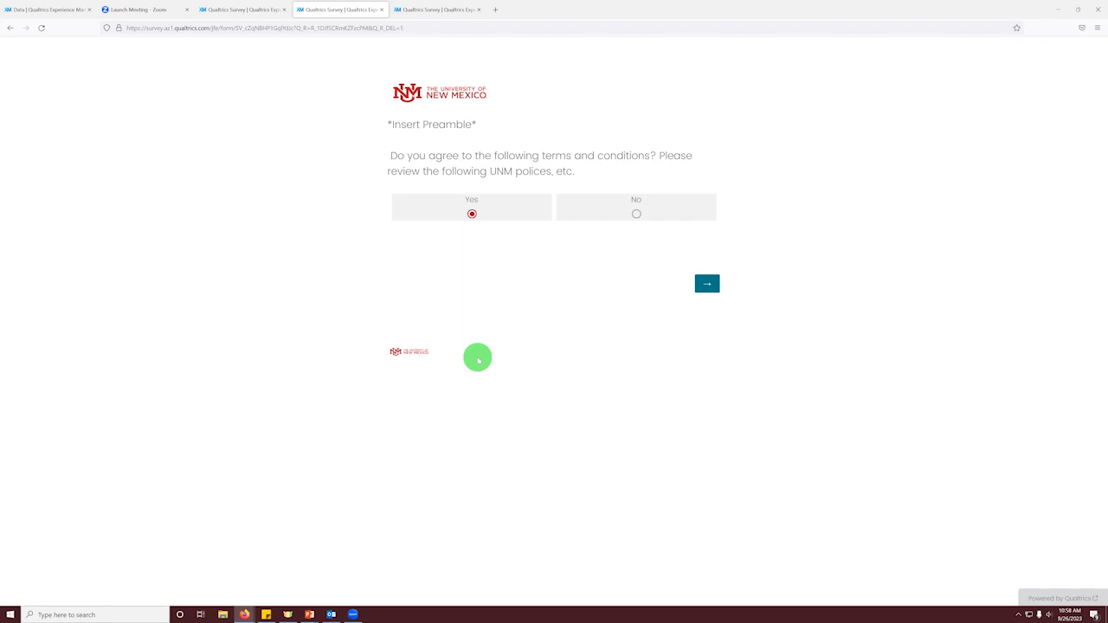
Step: Close the Zoom Launch Meeting browser tab and return to the response data with the retake link
{"action": "left_click", "coordinate": [17, 9]}
{"action": "left_click", "coordinate": [113, 9]}
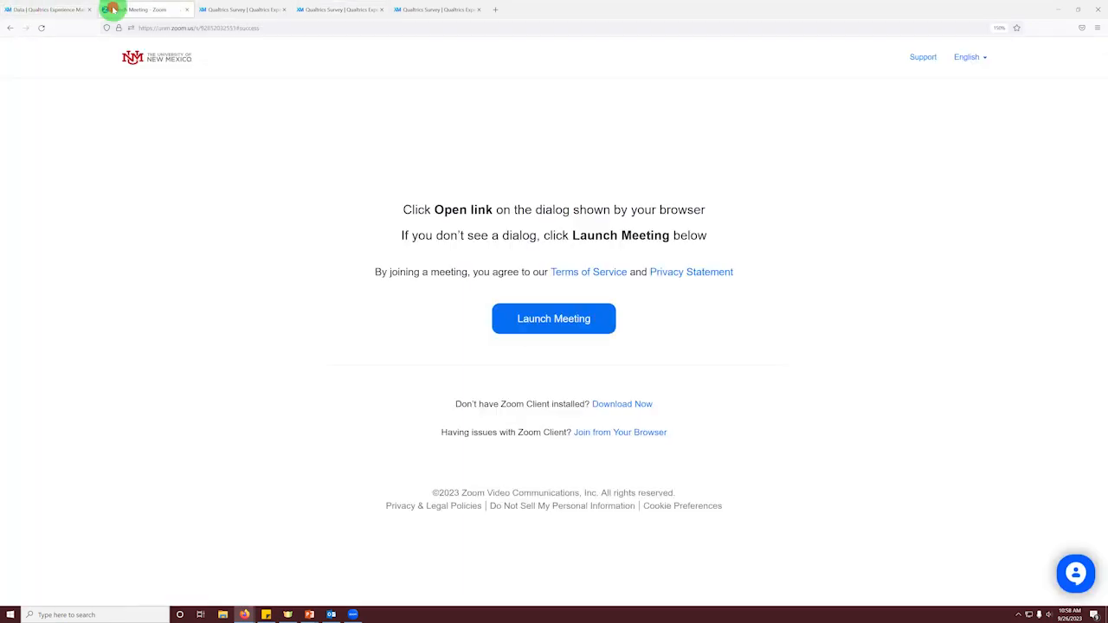
{"action": "left_click", "coordinate": [183, 27]}
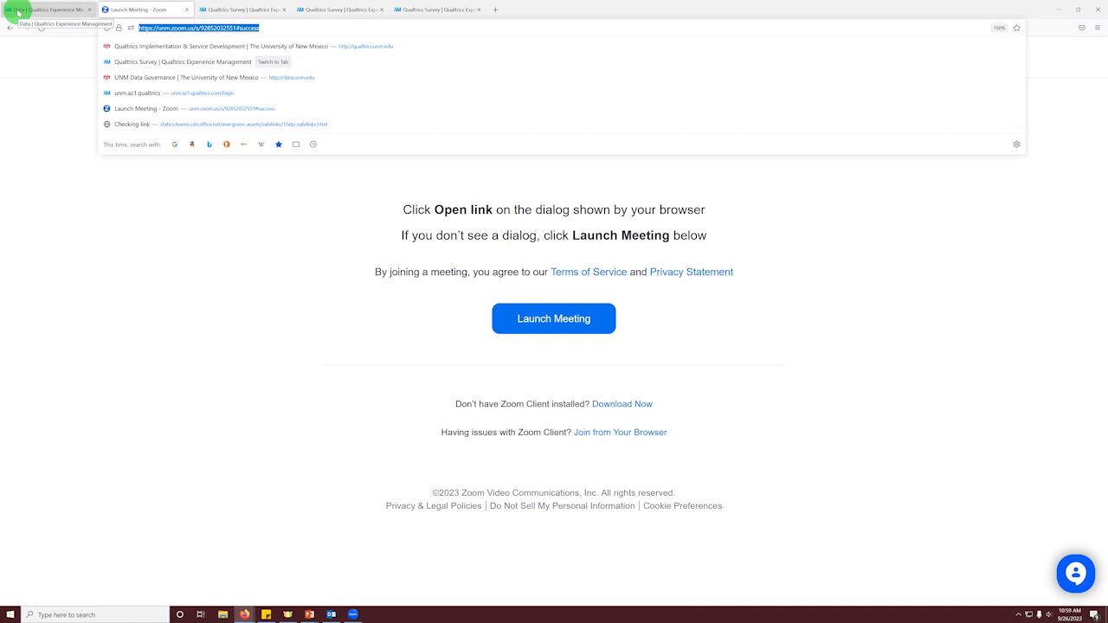
{"action": "left_click", "coordinate": [186, 9]}
{"action": "left_click", "coordinate": [60, 10]}
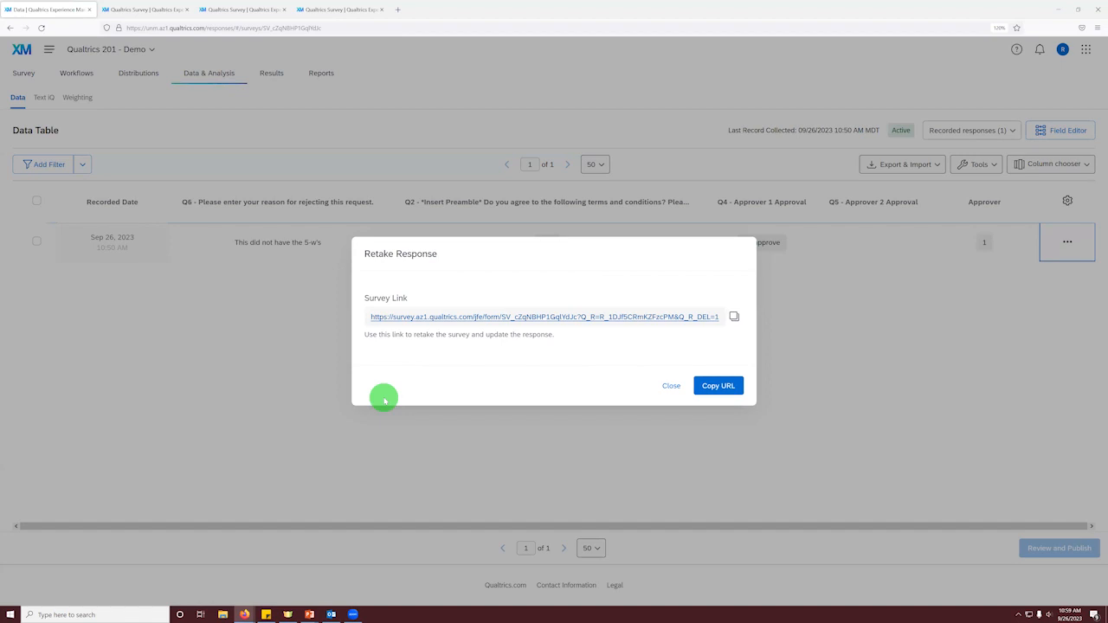